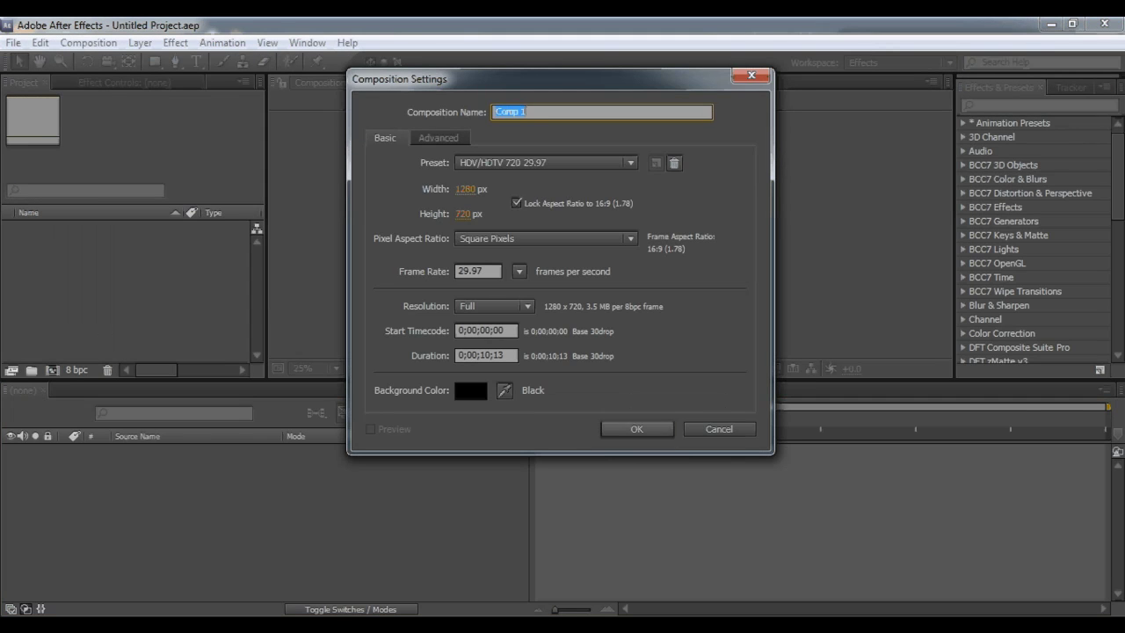
# Create a 1280 x 720 composition at 29.97 fps and add an orange solid at the composition's full size
pyautogui.click(636, 428)
pyautogui.click(139, 42)
pyautogui.moveTo(136, 60)
pyautogui.click(437, 78)
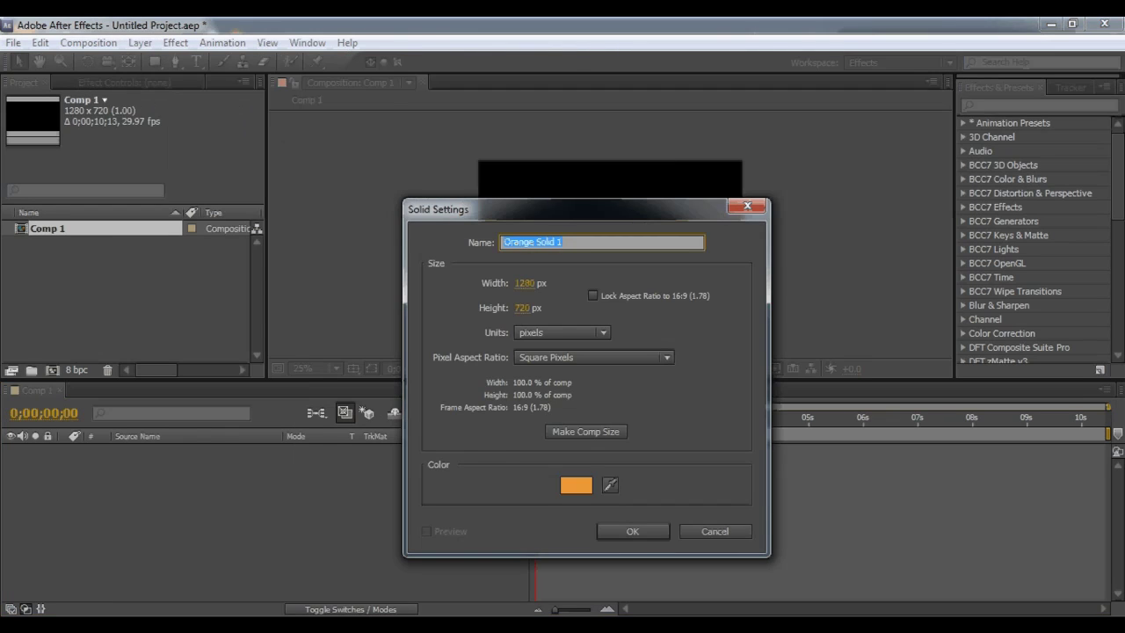
pyautogui.click(632, 531)
# Find the Trapcode Form effect by searching for "form" and apply it to the orange solid
pyautogui.click(1011, 105)
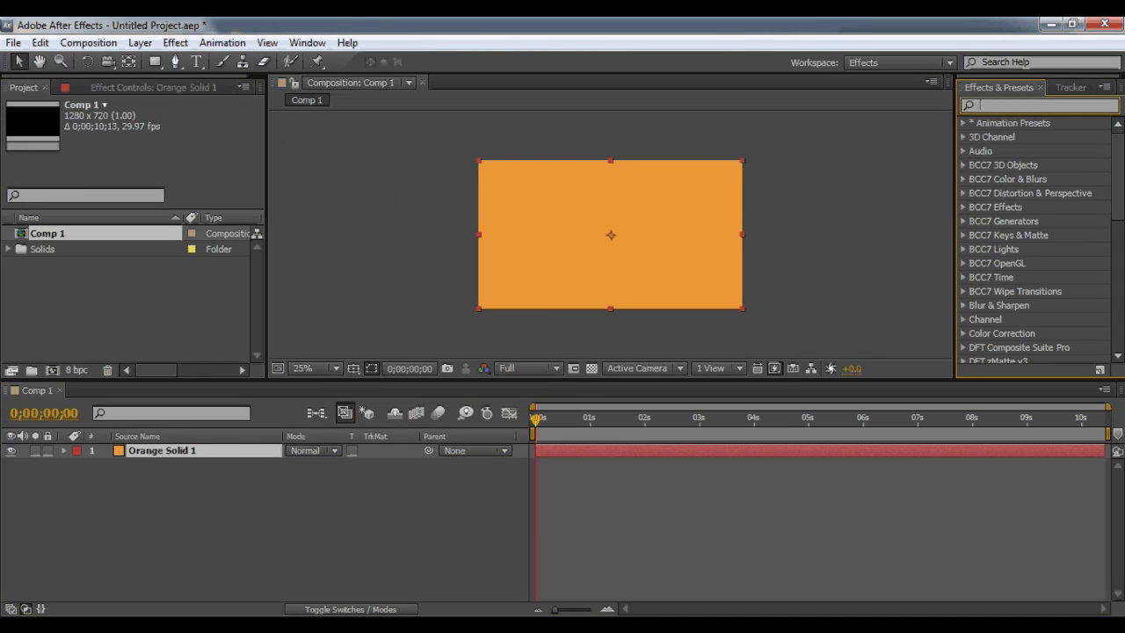
pyautogui.write('form')
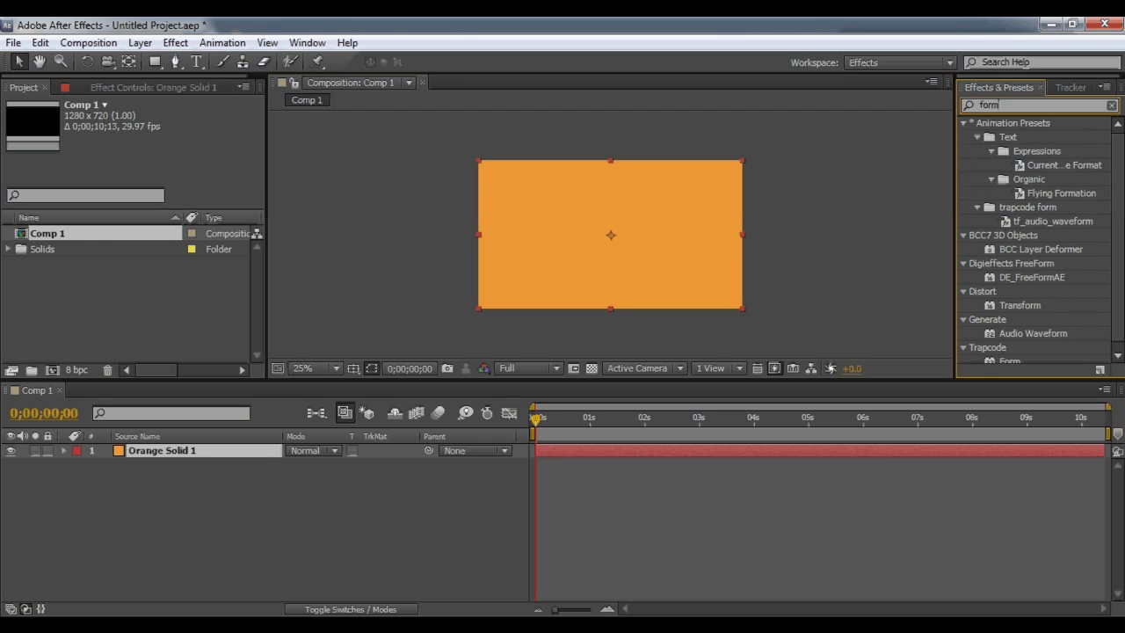
pyautogui.moveTo(1117, 237); pyautogui.dragTo(1117, 247)
pyautogui.click(1010, 356)
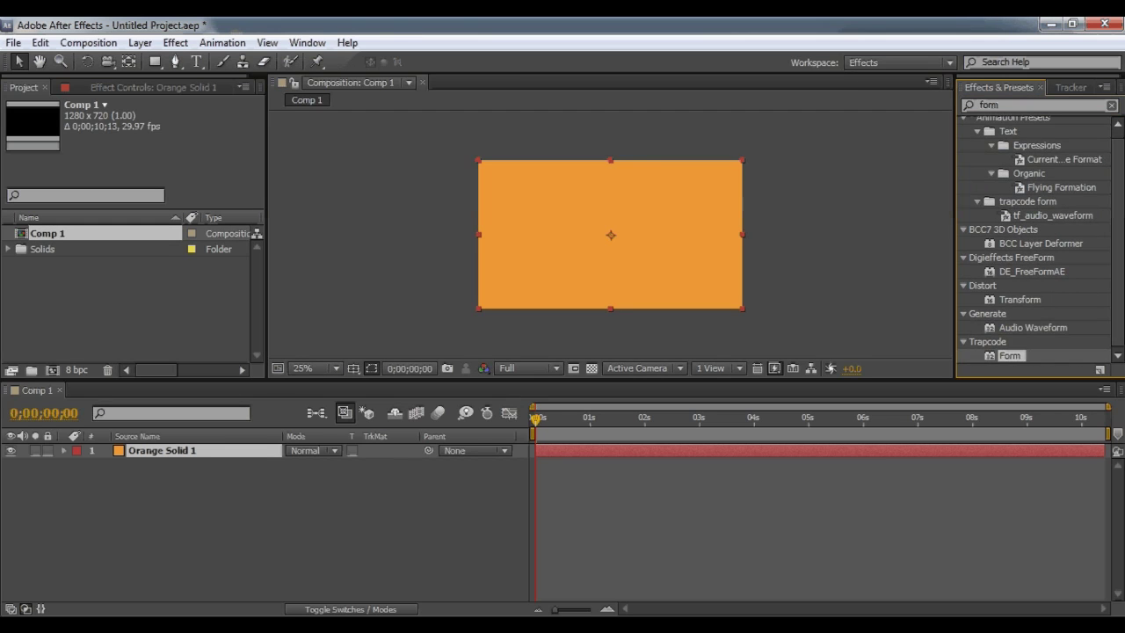
pyautogui.moveTo(1009, 355); pyautogui.dragTo(182, 450)
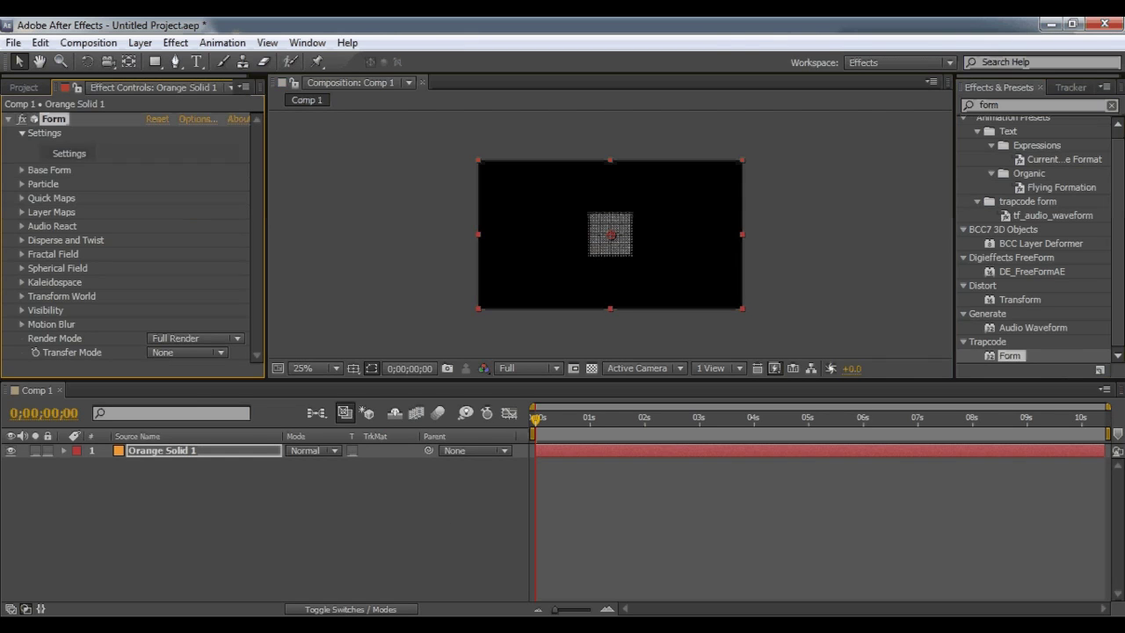
# Resize Form's Base Form to Size X 930, Size Y 160 and Size Z 20
pyautogui.scroll(1, 610, 235)
pyautogui.click(22, 171)
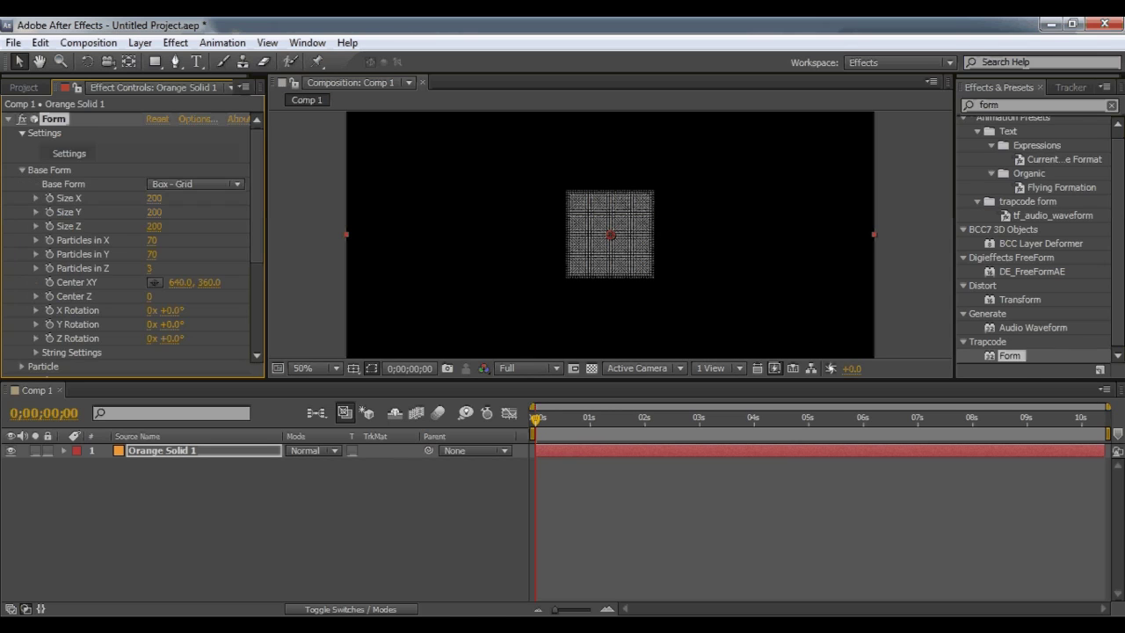
pyautogui.moveTo(153, 198); pyautogui.dragTo(217, 198)
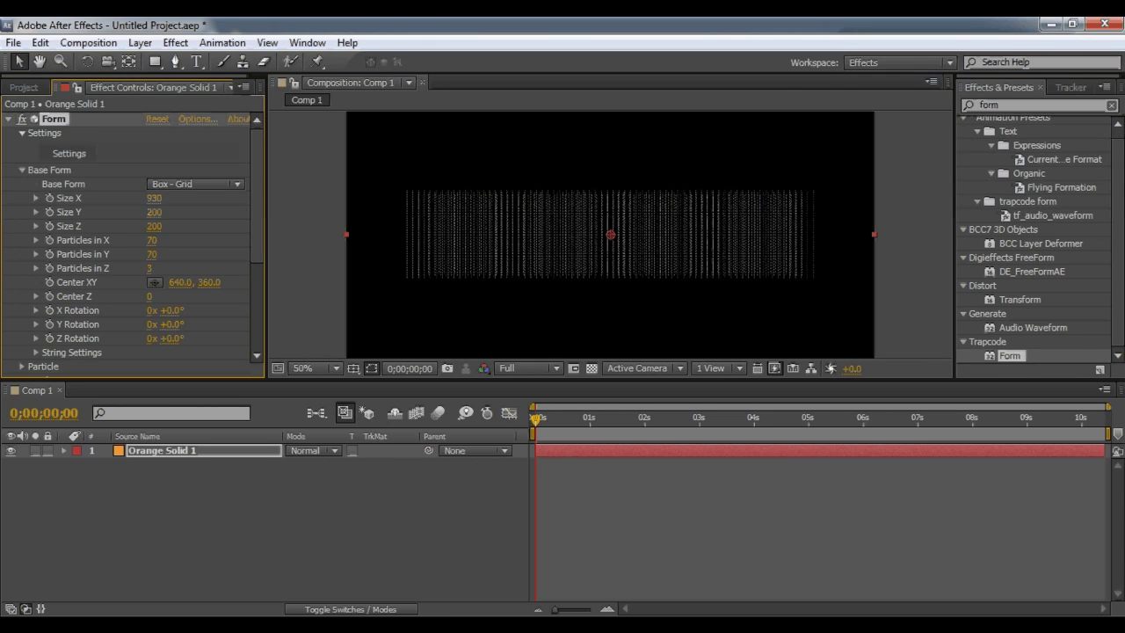
pyautogui.moveTo(153, 227); pyautogui.dragTo(137, 227)
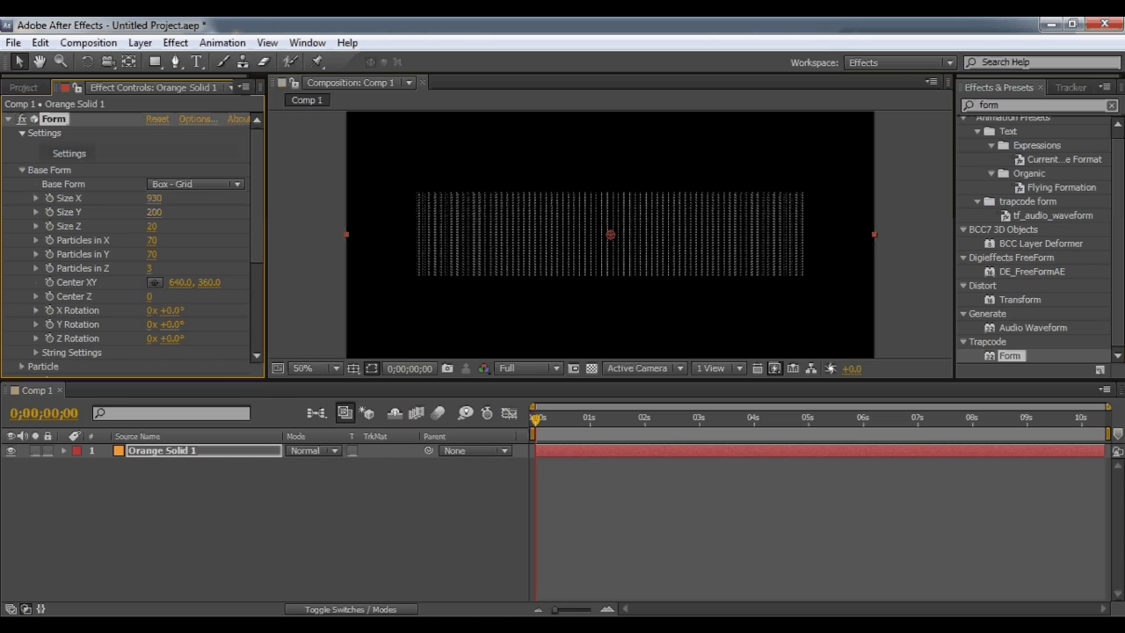
pyautogui.moveTo(154, 212); pyautogui.dragTo(140, 212)
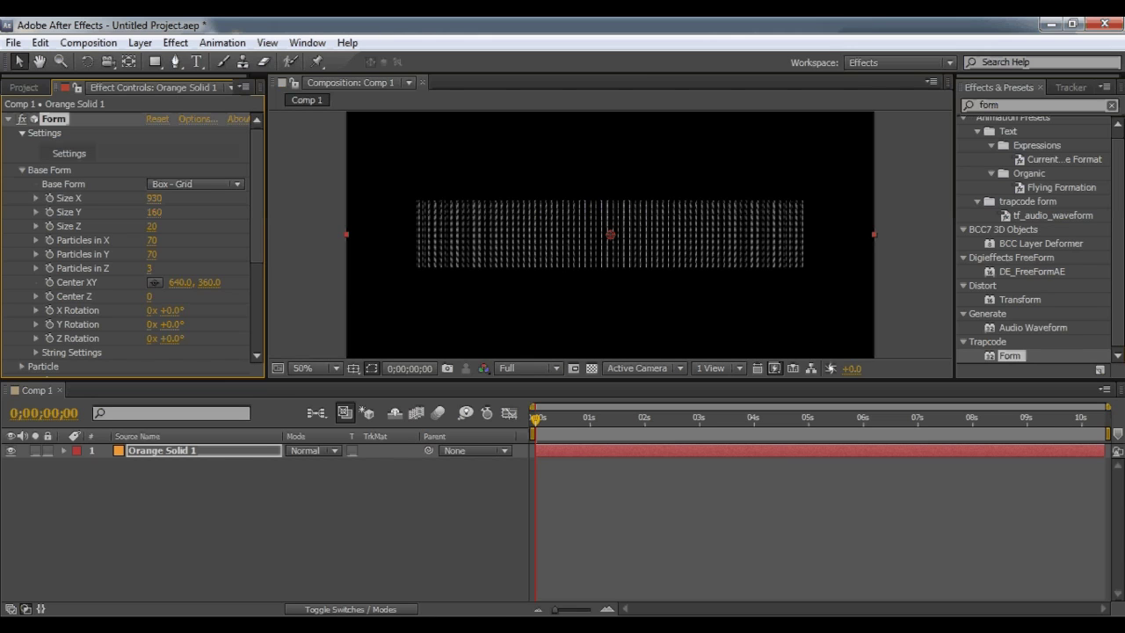
pyautogui.scroll(1, 610, 235)
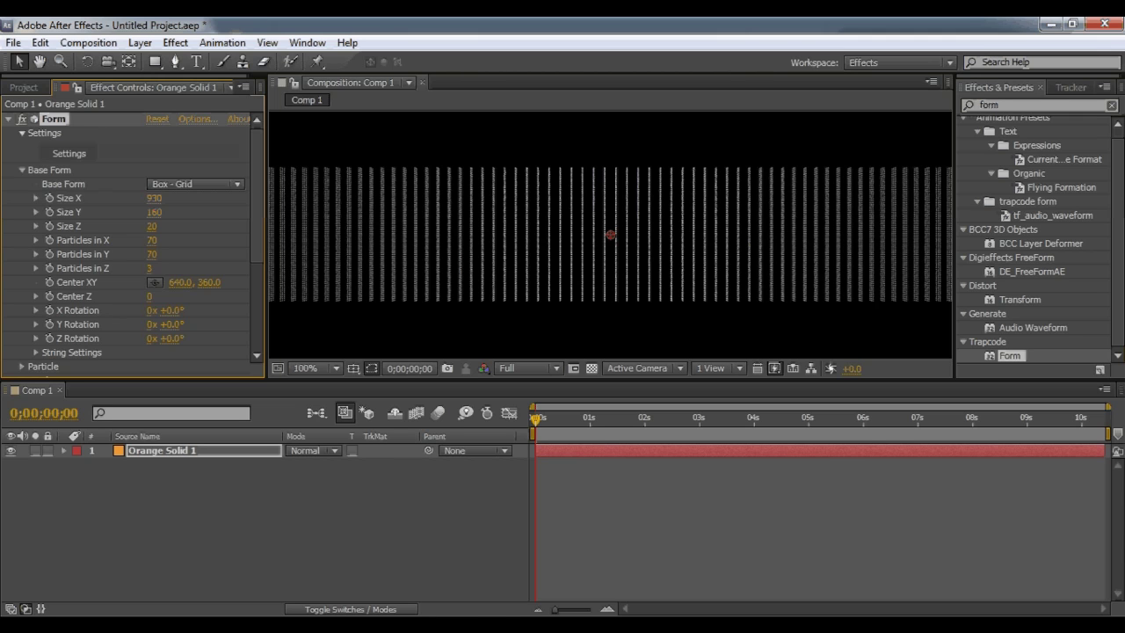
pyautogui.press(',')
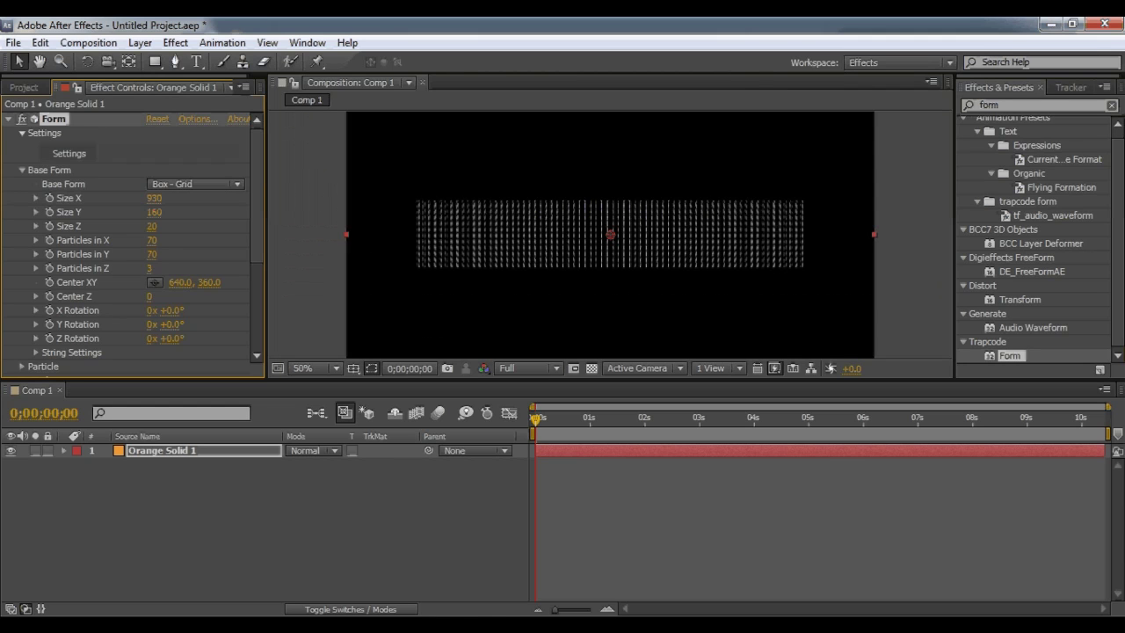
# Set the Base Form's Particles in Z to 2
pyautogui.click(150, 268)
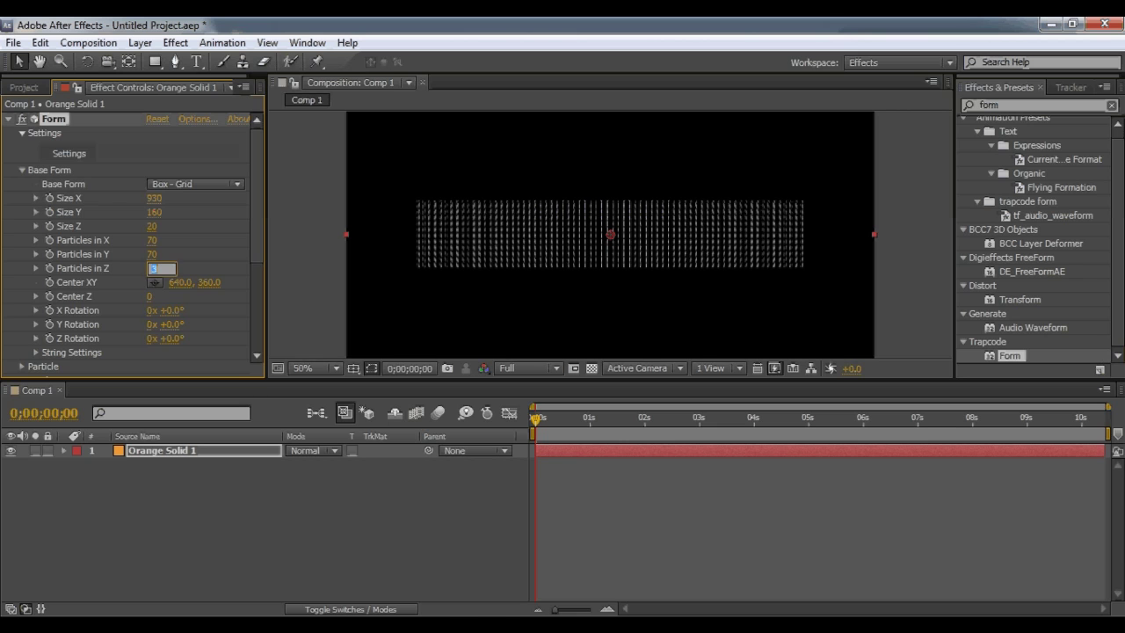
pyautogui.write('2')
pyautogui.press('Return')
pyautogui.press('.')
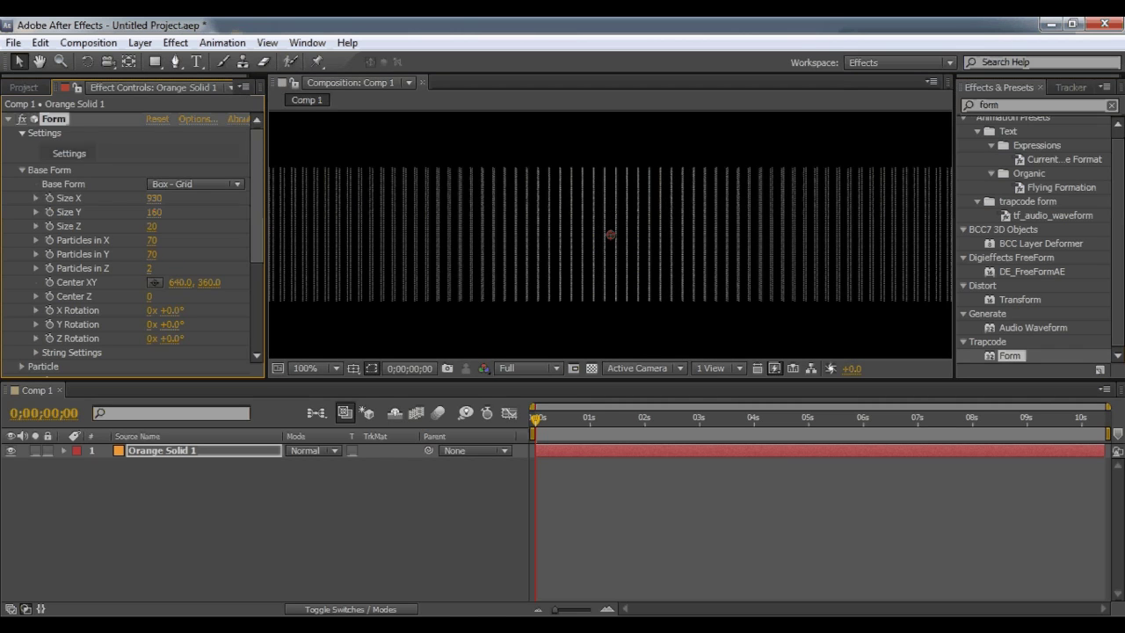
# Change the Base Form type to Box - Strings and set Strings in Y to 20
pyautogui.click(195, 184)
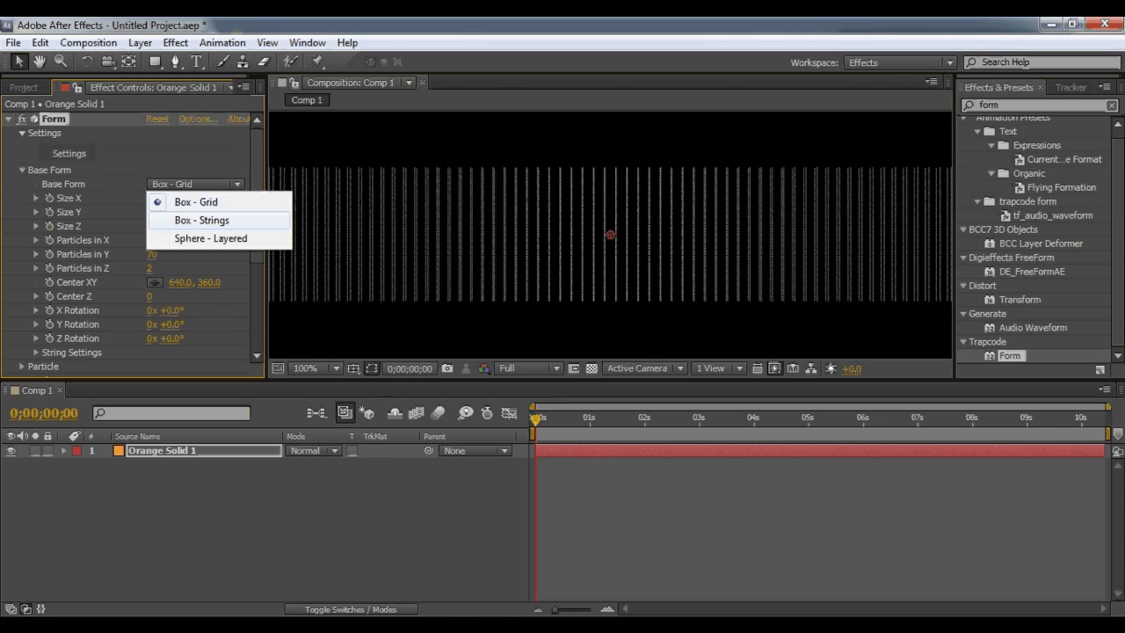
pyautogui.click(201, 220)
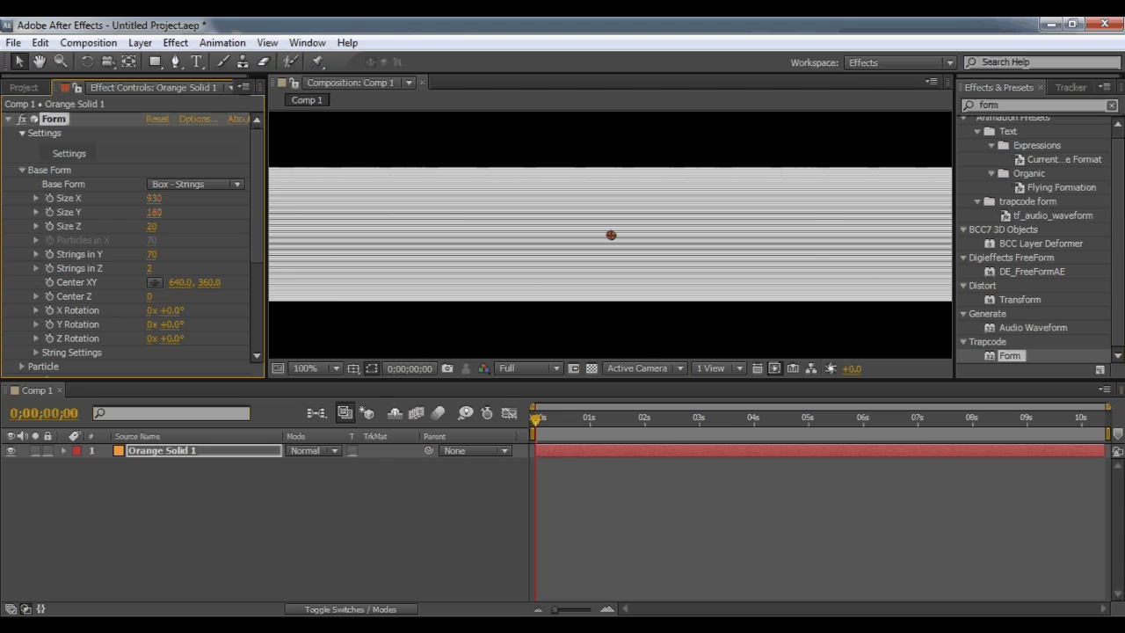
pyautogui.click(152, 254)
pyautogui.write('20')
pyautogui.press('Return')
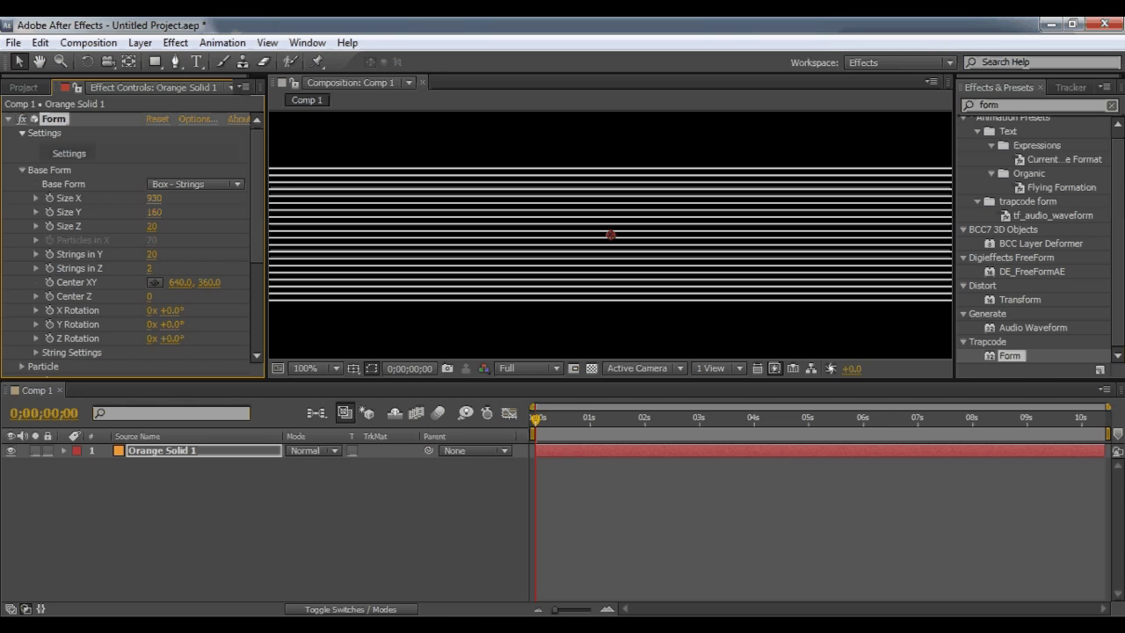
# Set the Base Form's Strings in Z to 1
pyautogui.click(150, 268)
pyautogui.write('1')
pyautogui.press('Return')
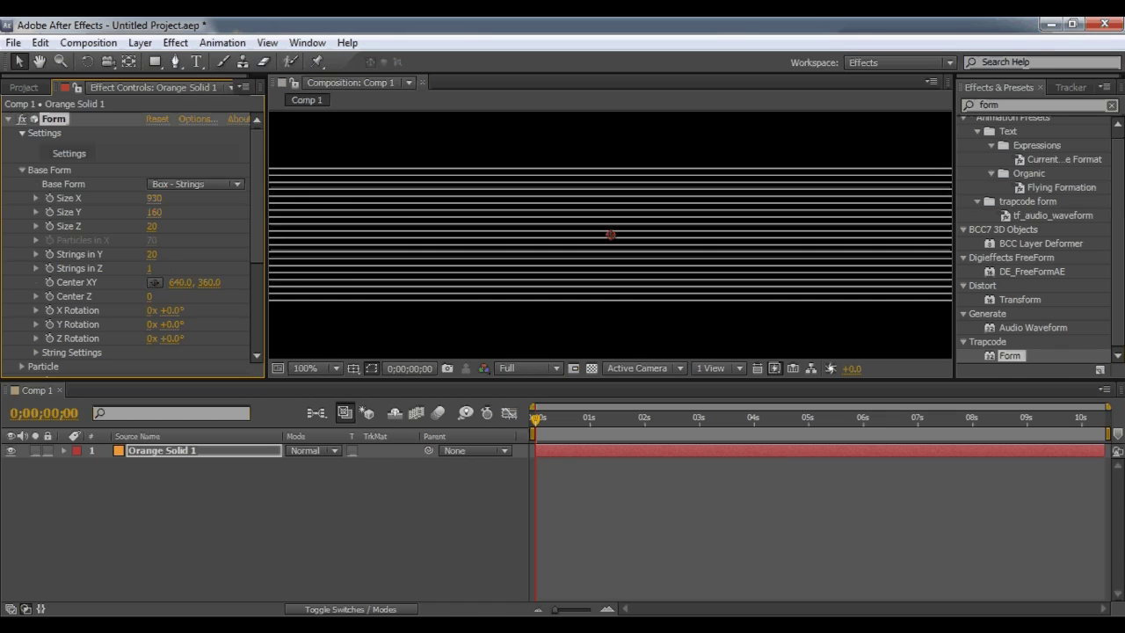
pyautogui.press(',')
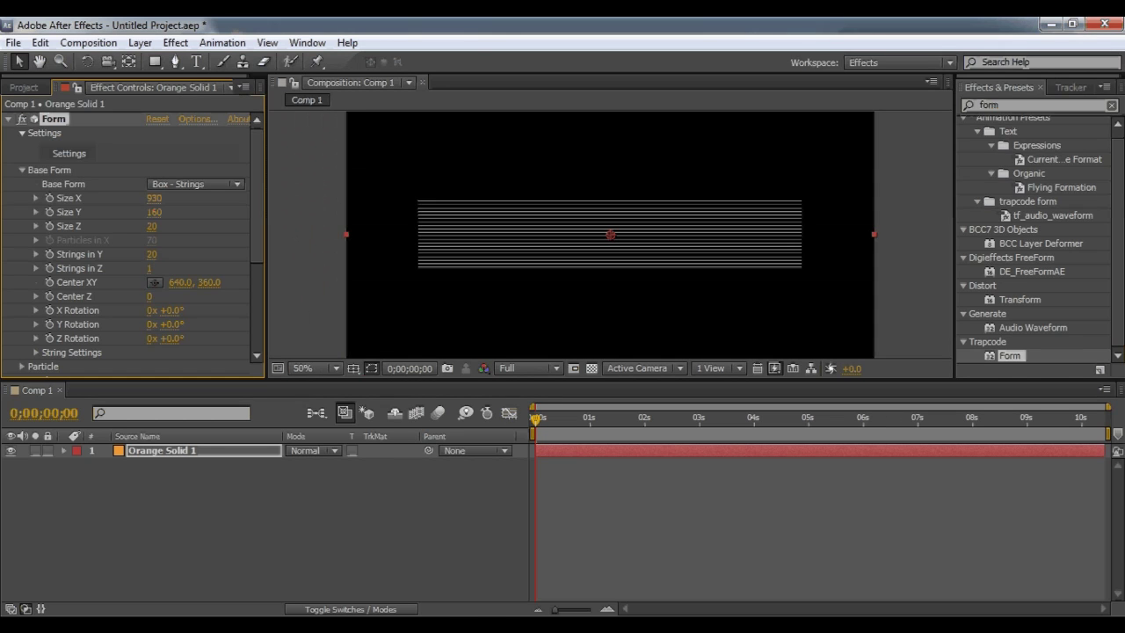
pyautogui.press('.')
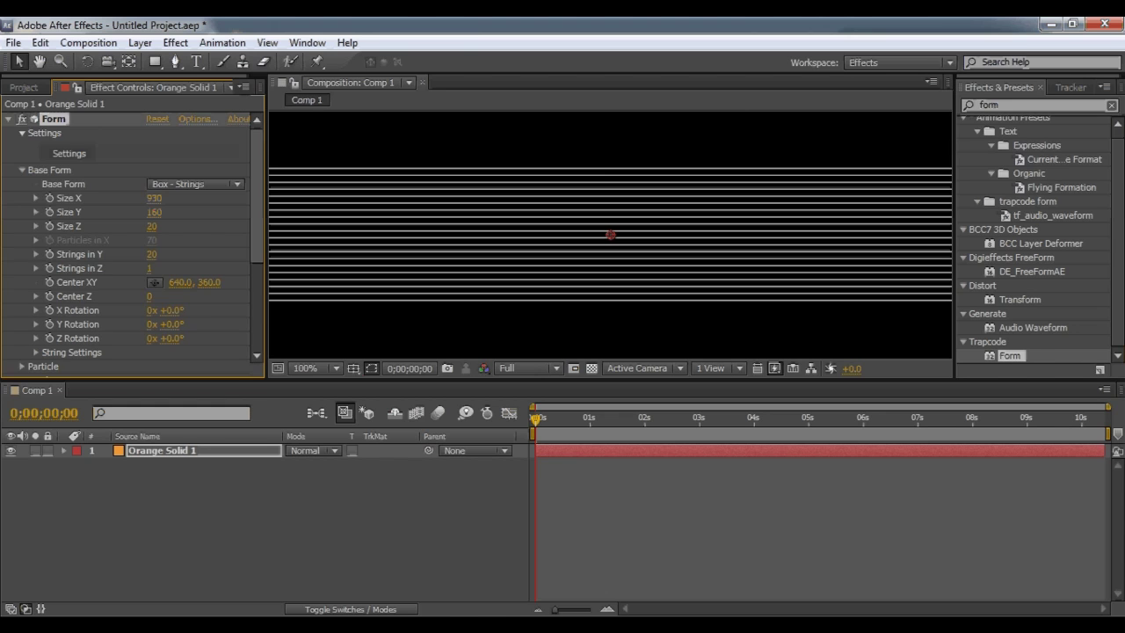
# Expand the Transform World settings and rotate the Base Form to 64° in Y Rotation
pyautogui.scroll(-5, 132, 237)
pyautogui.scroll(-1, 131, 237)
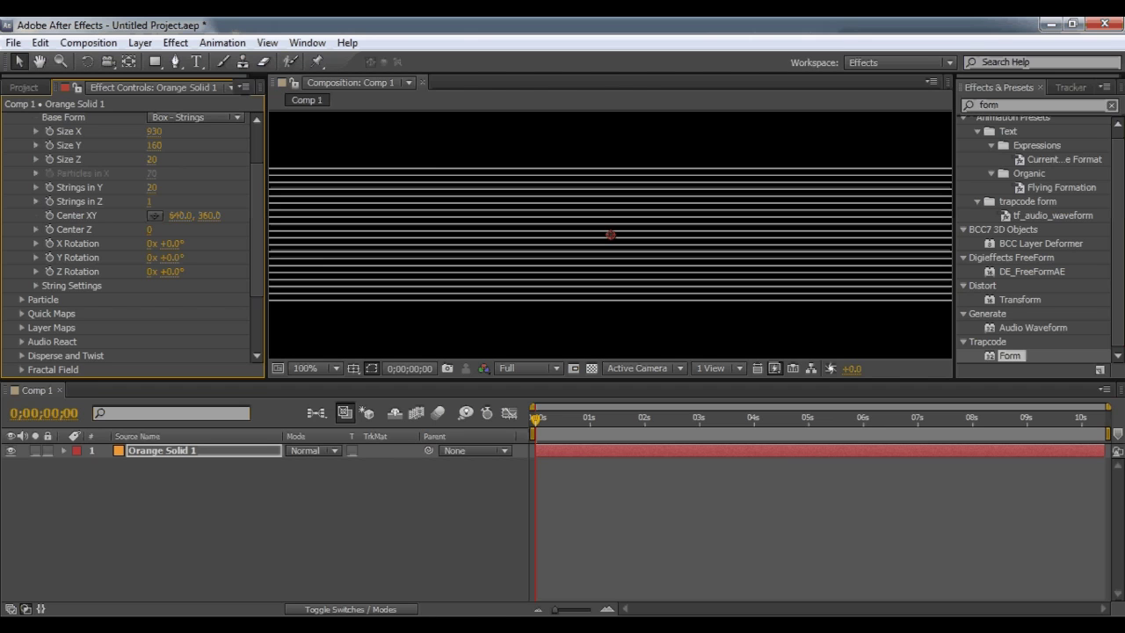
pyautogui.scroll(-7, 132, 237)
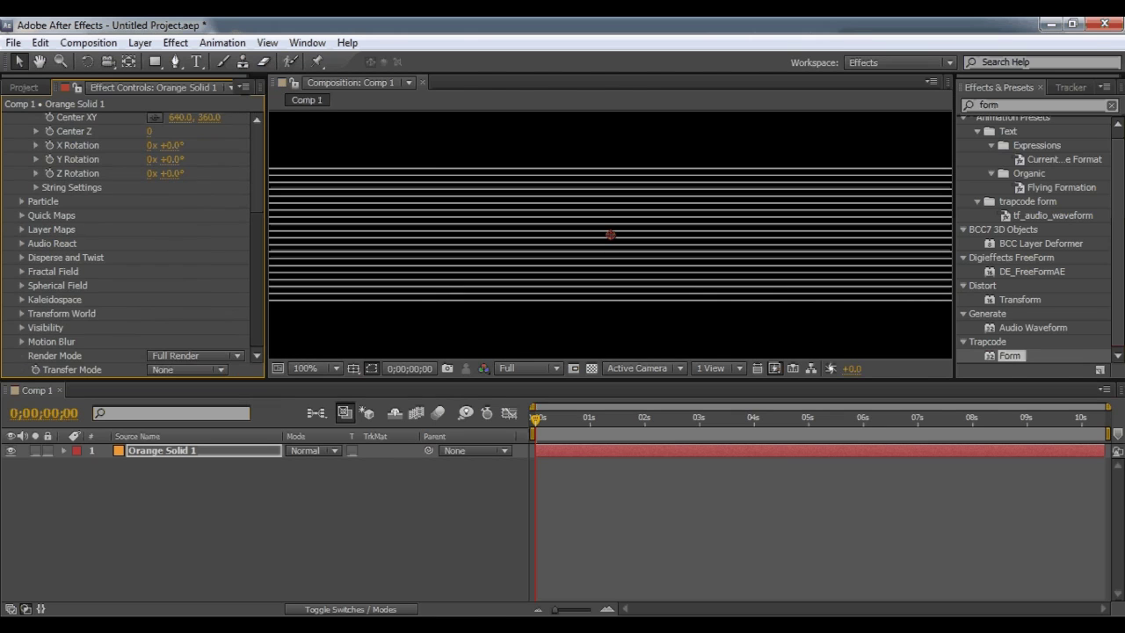
pyautogui.click(132, 263)
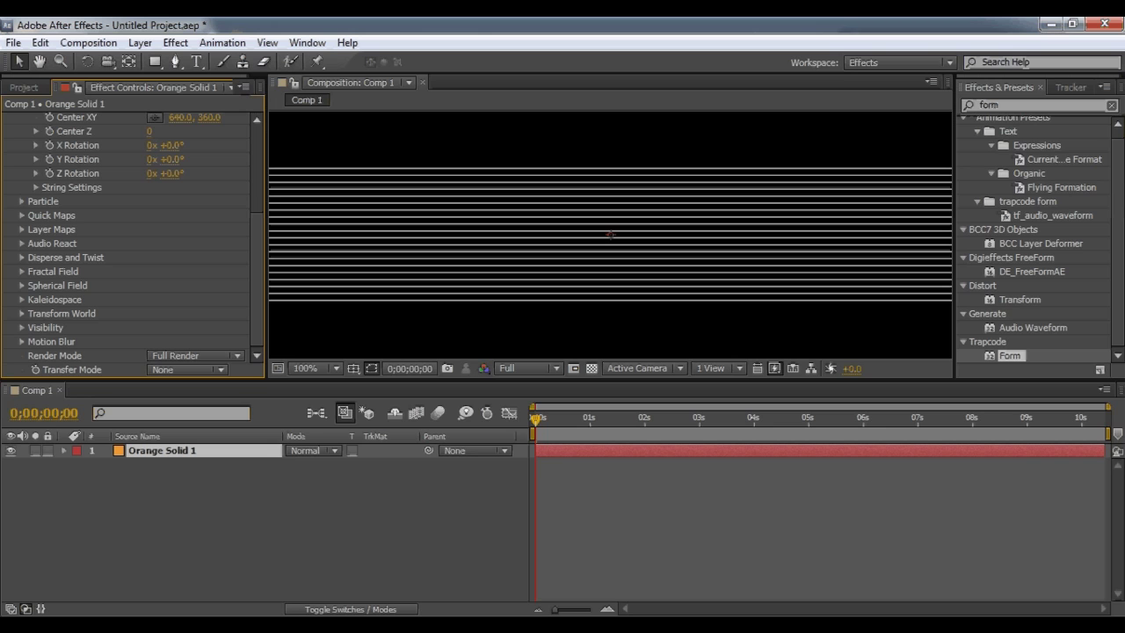
pyautogui.click(22, 314)
pyautogui.scroll(-1, 132, 314)
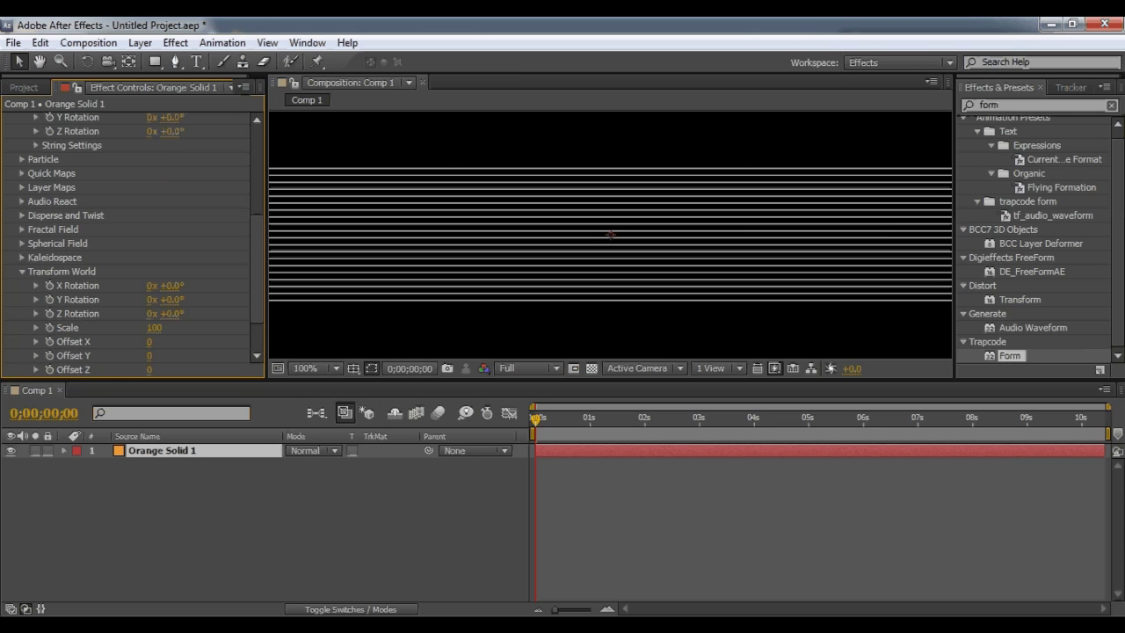
pyautogui.scroll(5, 132, 237)
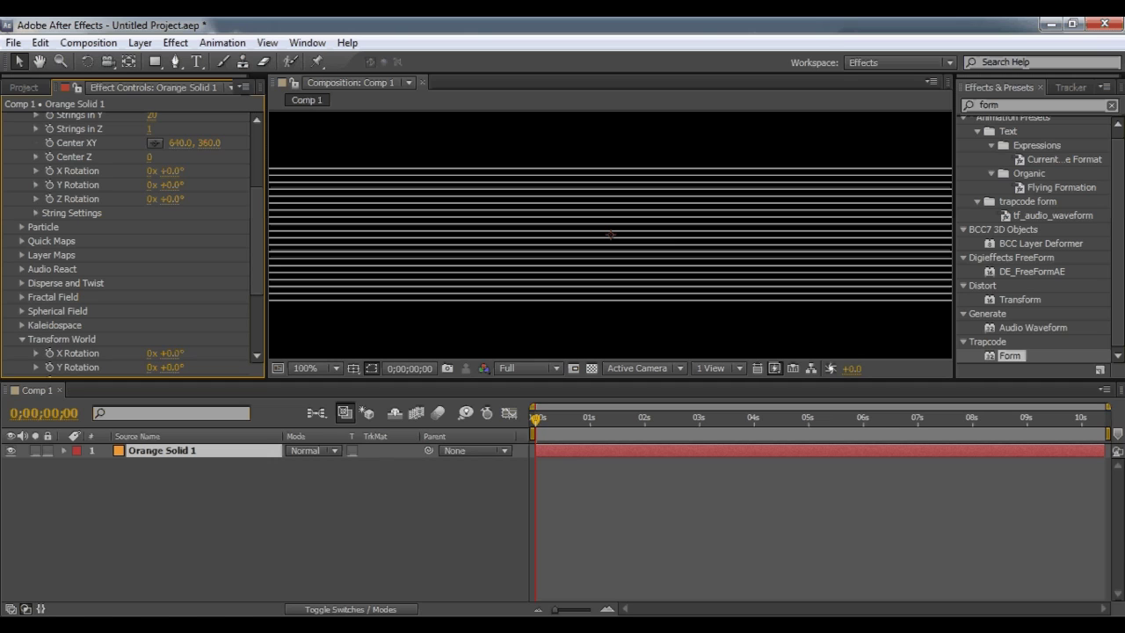
pyautogui.scroll(-1, 609, 234)
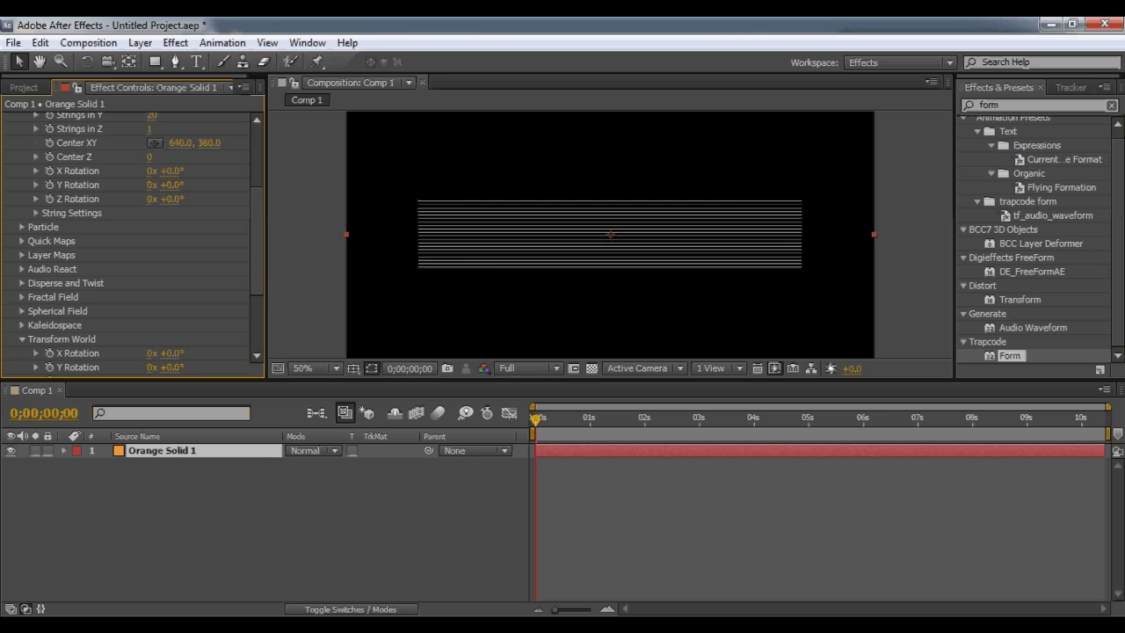
pyautogui.moveTo(172, 184); pyautogui.dragTo(224, 184)
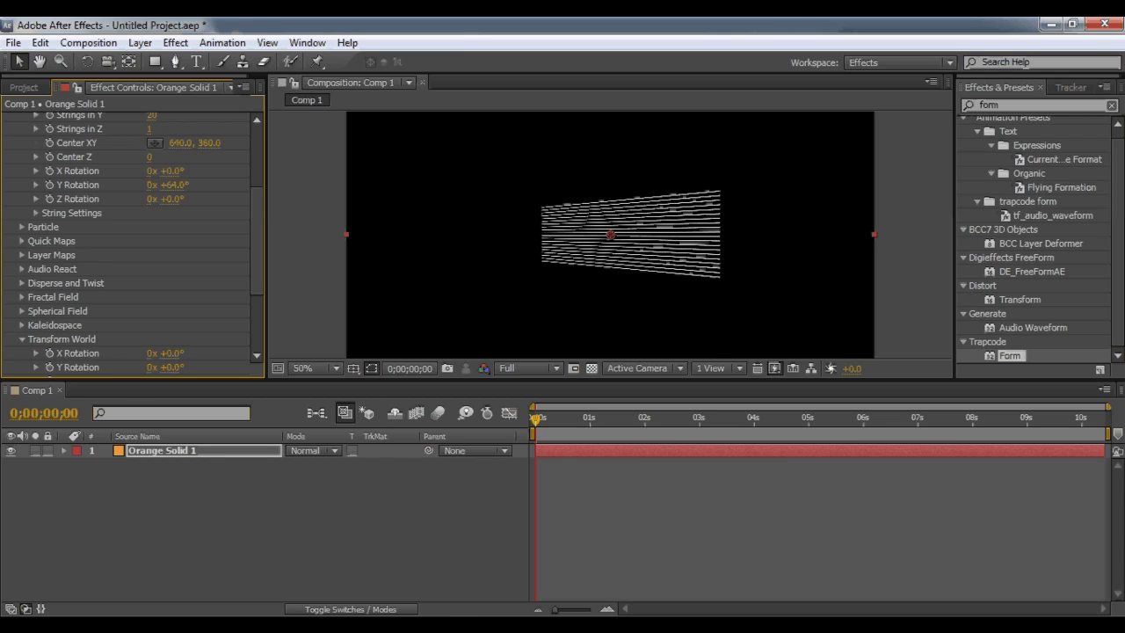
# Set Form's Disperse to 17 and Twist to 2
pyautogui.click(22, 283)
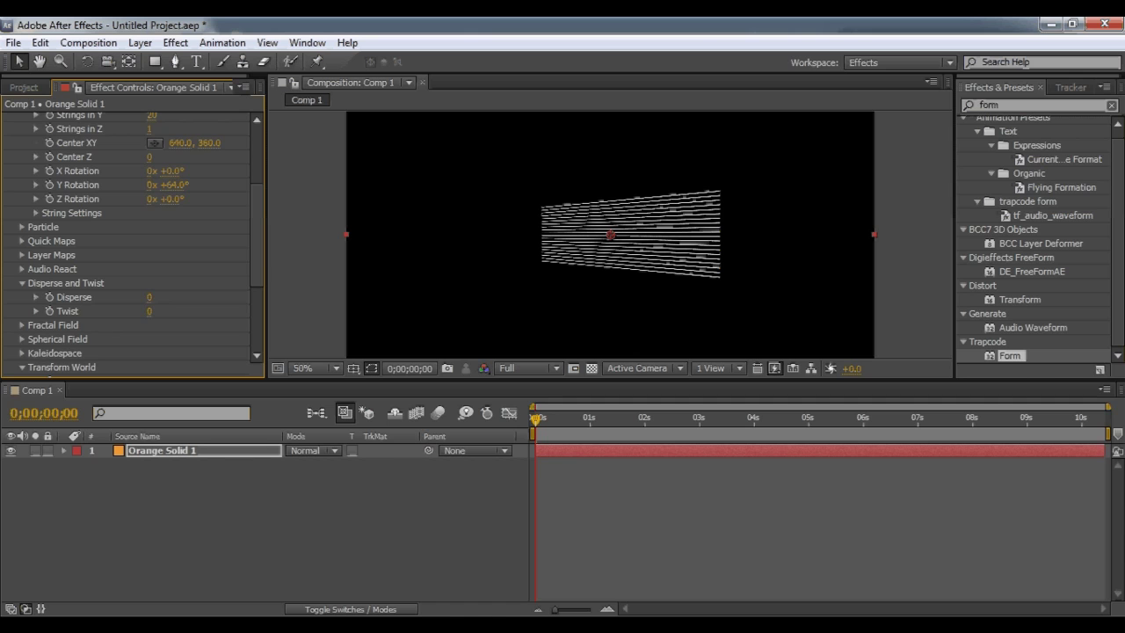
pyautogui.moveTo(149, 297)
pyautogui.mouseDown()
pyautogui.moveTo(164, 297)
pyautogui.moveTo(151, 311)
pyautogui.mouseUp()
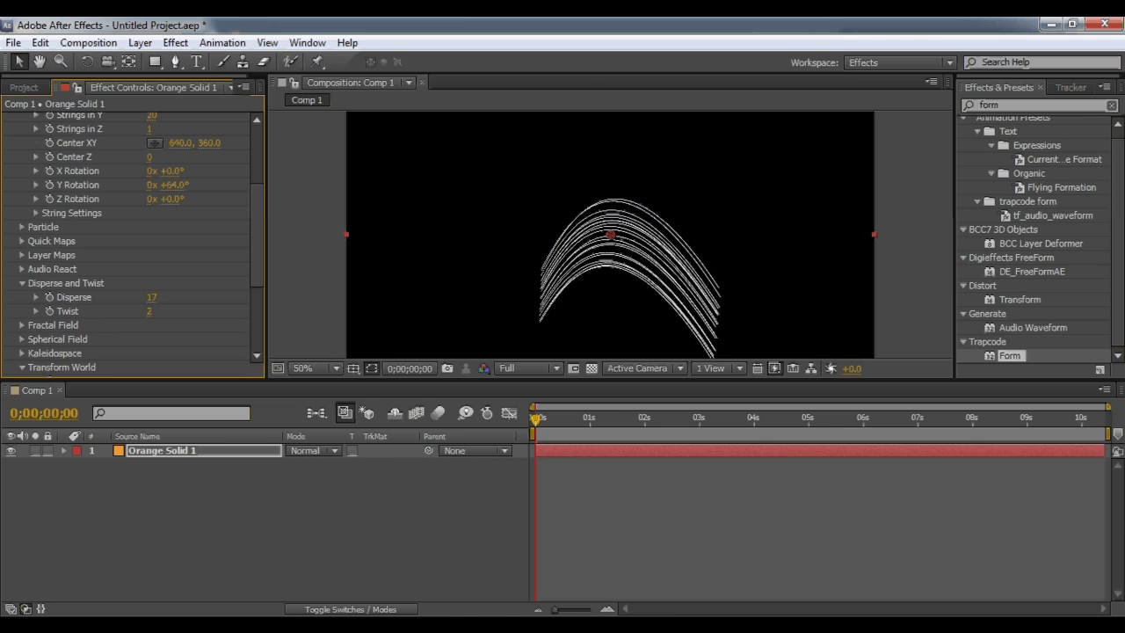
# Reset the Base Form's Y Rotation to 0° and increase Twist to 7
pyautogui.click(174, 186)
pyautogui.write('0')
pyautogui.press('Return')
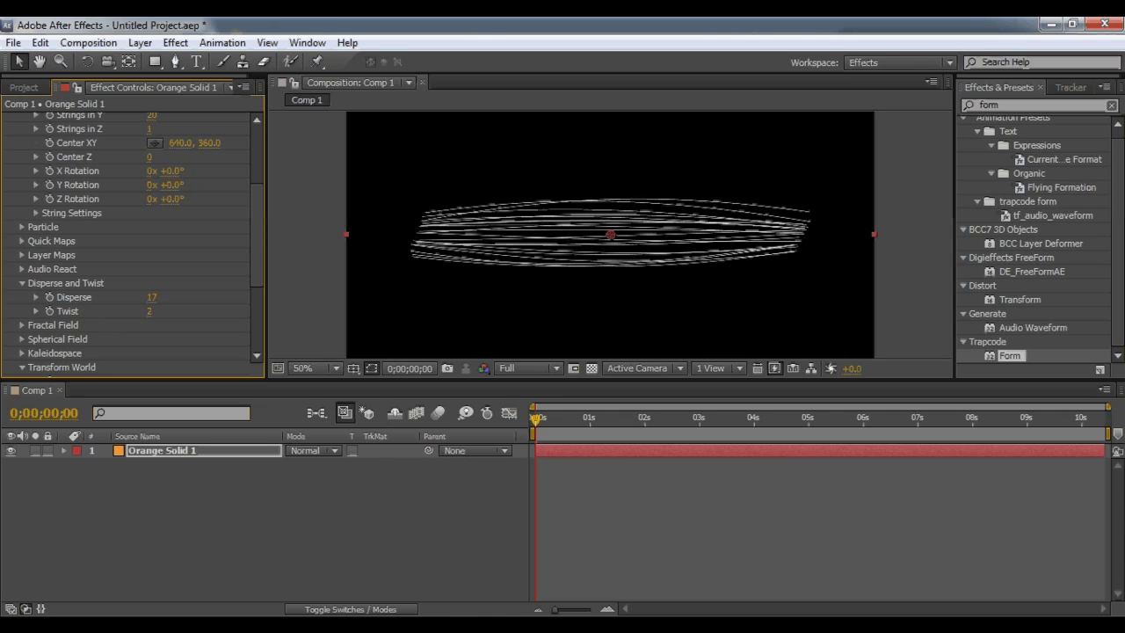
pyautogui.moveTo(150, 311); pyautogui.dragTo(154, 311)
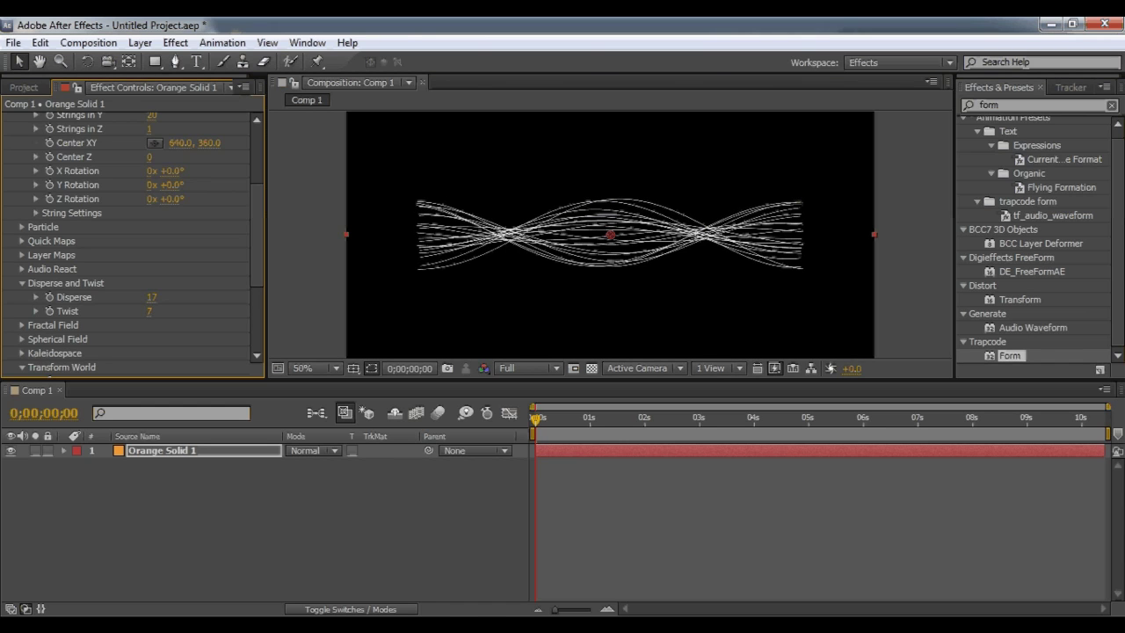
# Set the Base Form's Y Rotation to 21° and the Transform World Y Rotation to 62°
pyautogui.moveTo(173, 186)
pyautogui.mouseDown()
pyautogui.moveTo(197, 185)
pyautogui.moveTo(158, 186)
pyautogui.moveTo(179, 184)
pyautogui.mouseUp()
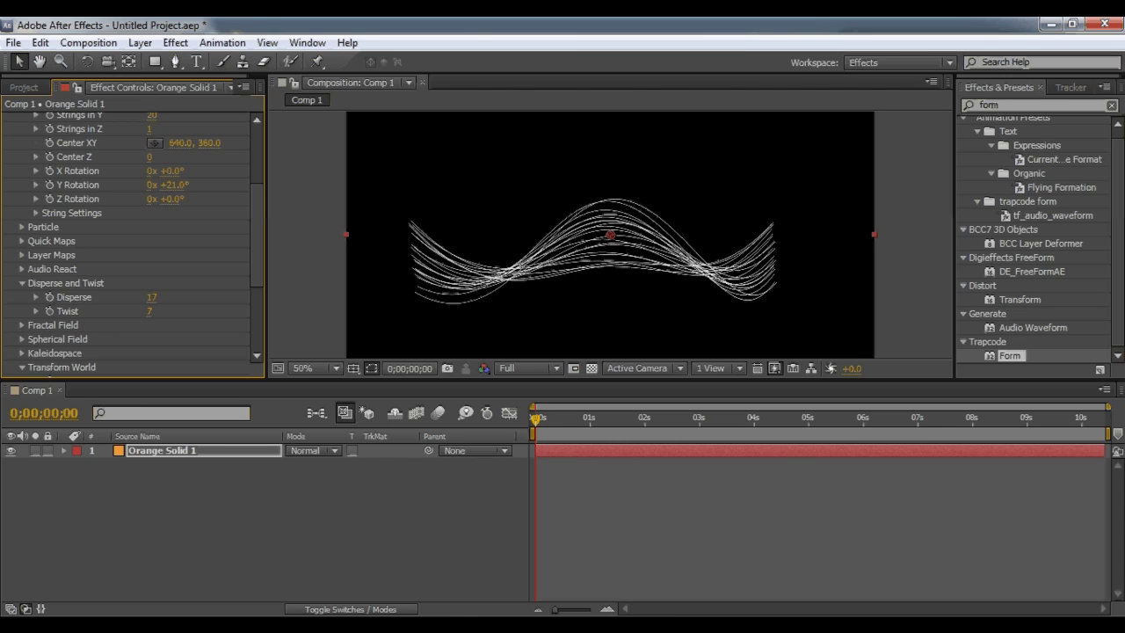
pyautogui.scroll(-5, 132, 242)
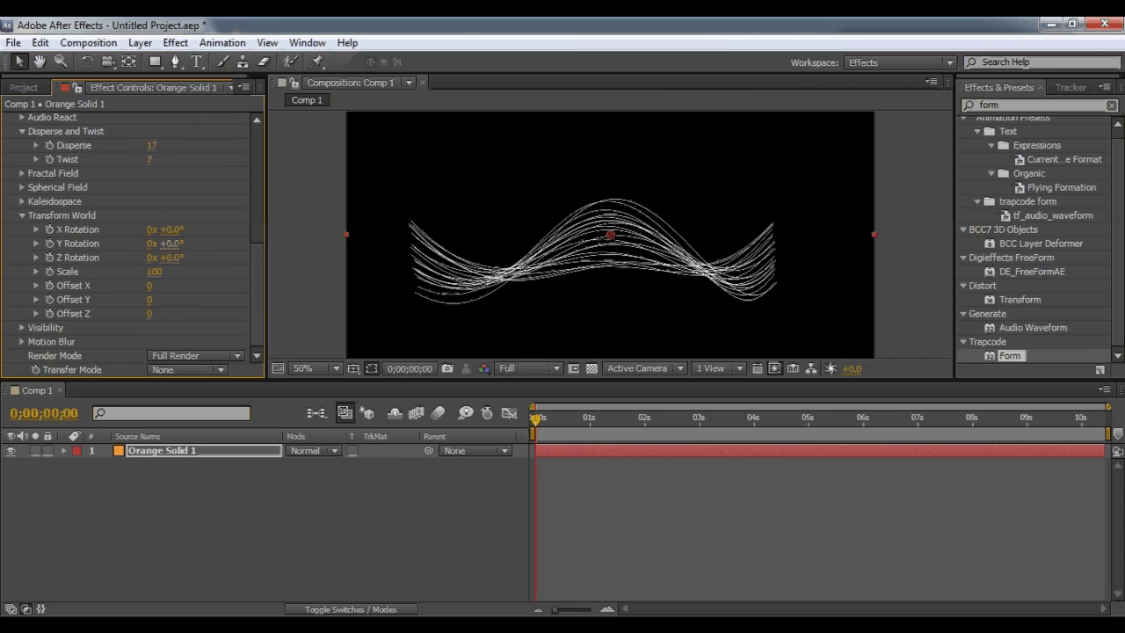
pyautogui.moveTo(169, 244); pyautogui.dragTo(220, 243)
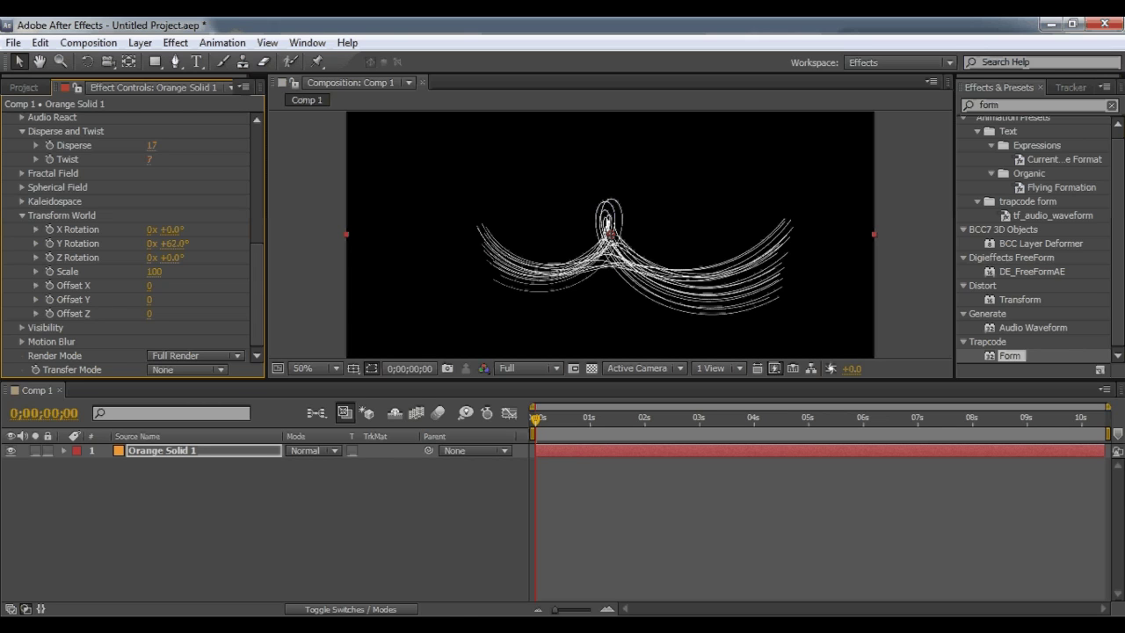
# Reduce the Base Form's Y Rotation to 16°
pyautogui.scroll(5, 132, 241)
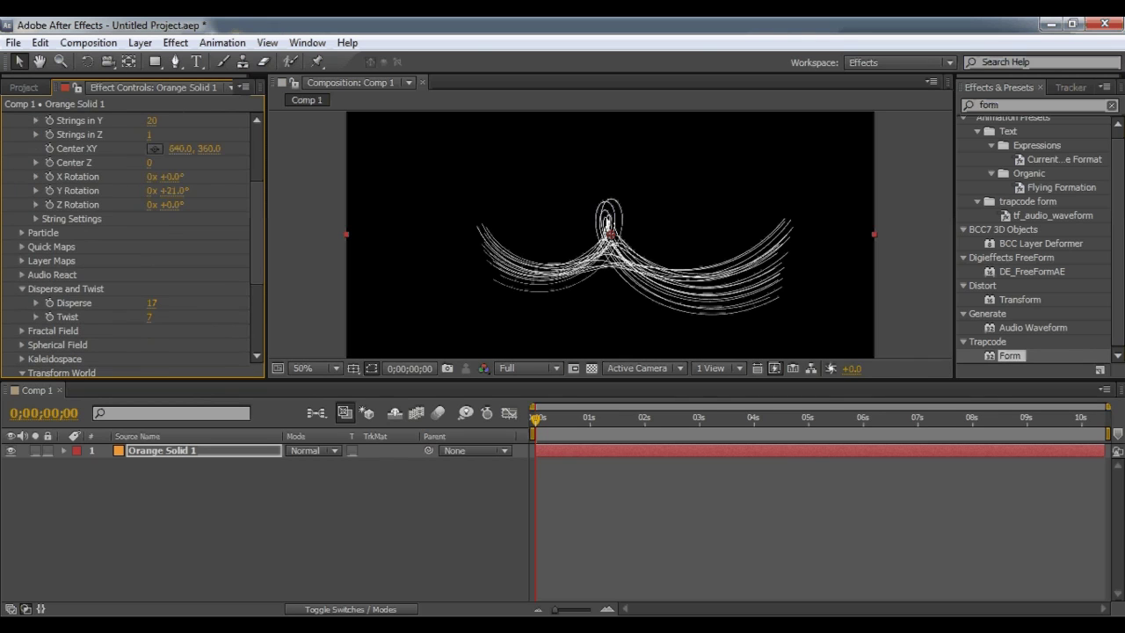
pyautogui.moveTo(186, 191); pyautogui.dragTo(163, 189)
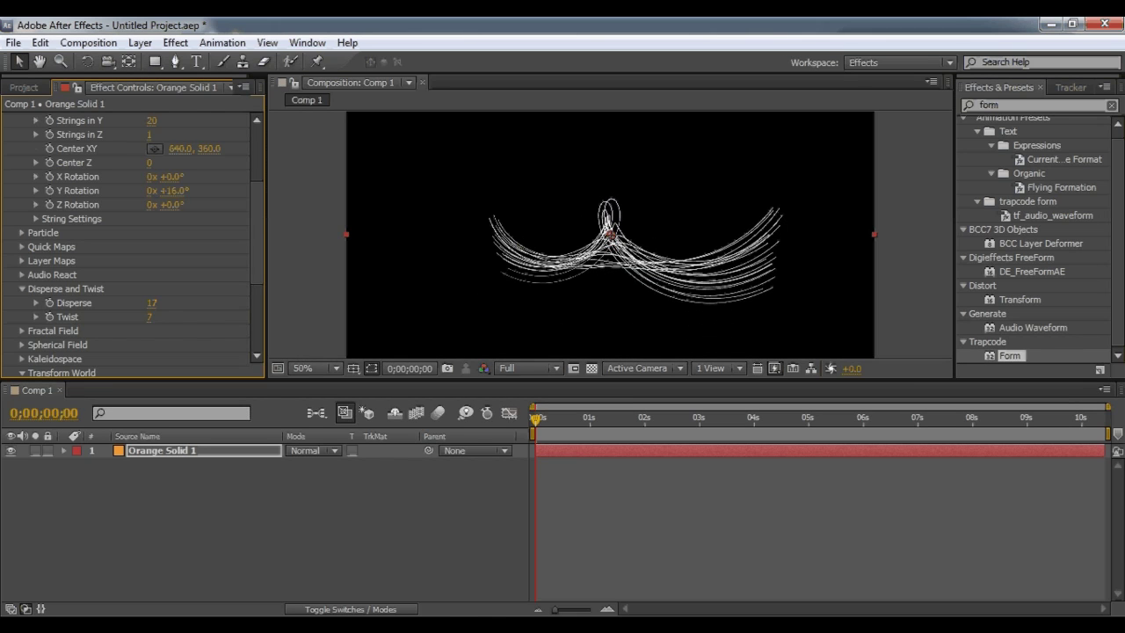
# Reset the Y Rotation of both the Base Form and Transform World to 0°
pyautogui.rightClick(80, 190)
pyautogui.click(123, 308)
pyautogui.scroll(-3, 132, 246)
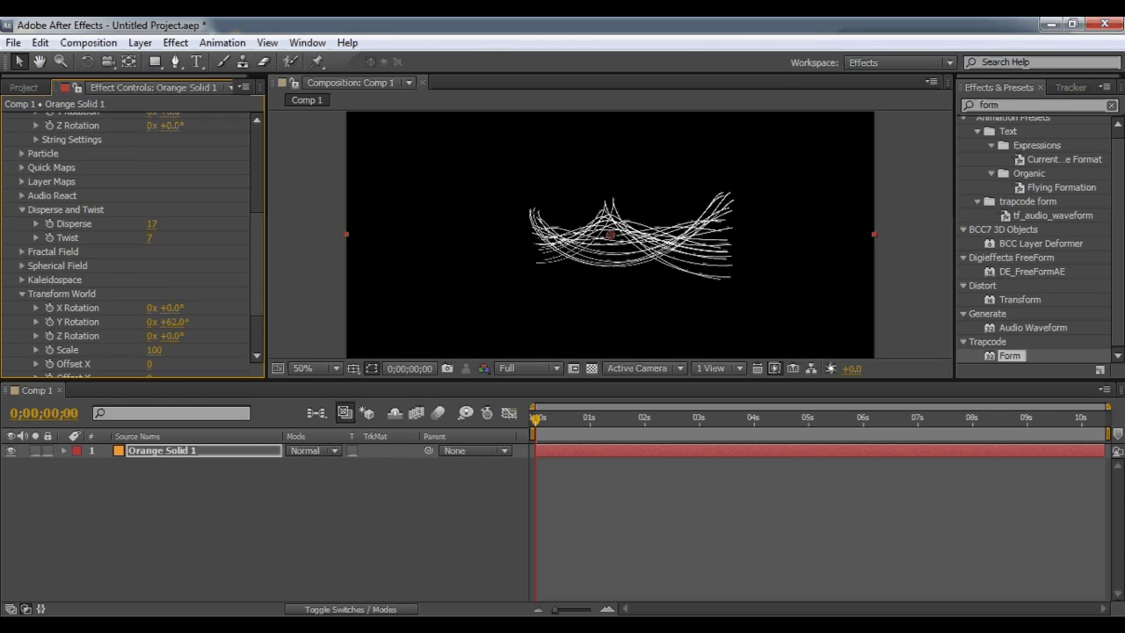
pyautogui.rightClick(85, 321)
pyautogui.click(123, 432)
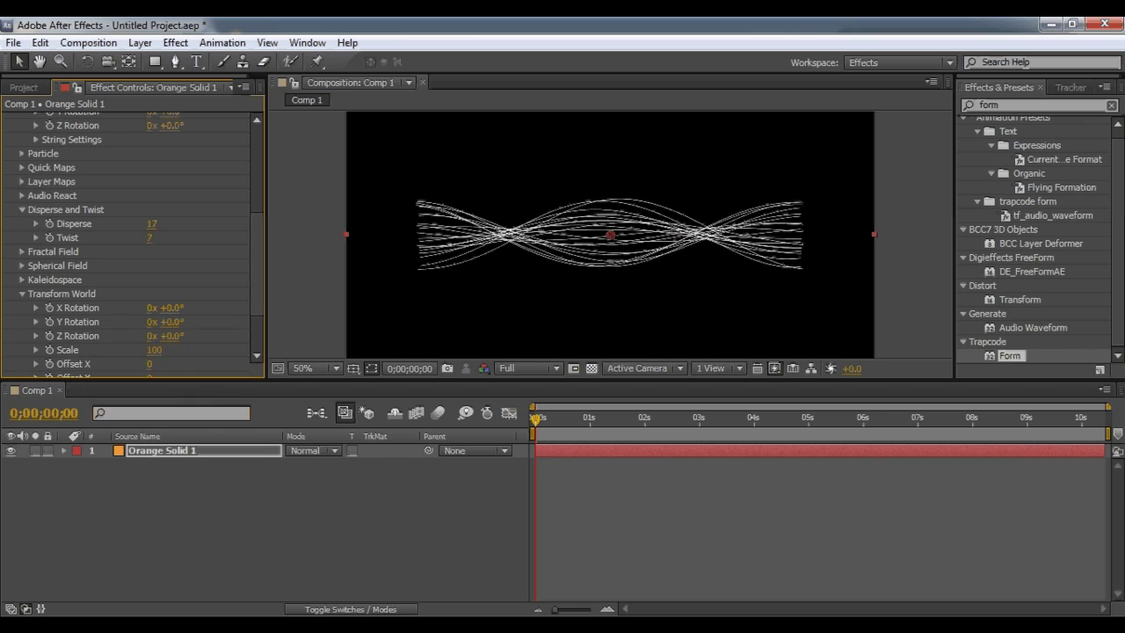
# In the Base Form's String Settings, set Density to 21, Size Random to 4 and Size Rnd Distribution to 4
pyautogui.scroll(4, 132, 237)
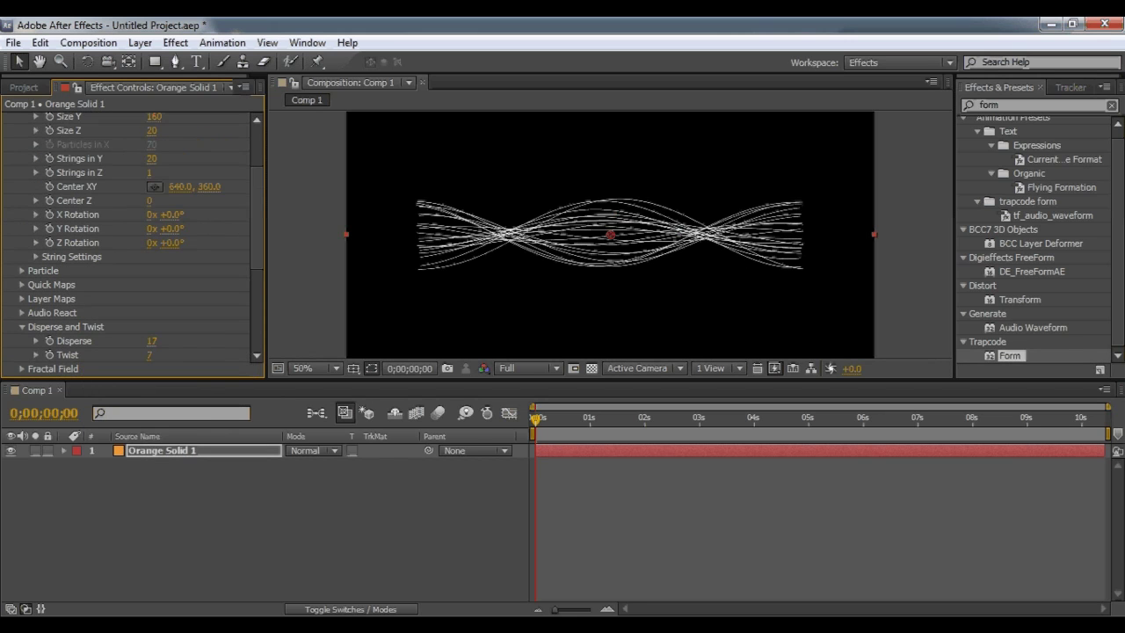
pyautogui.click(36, 257)
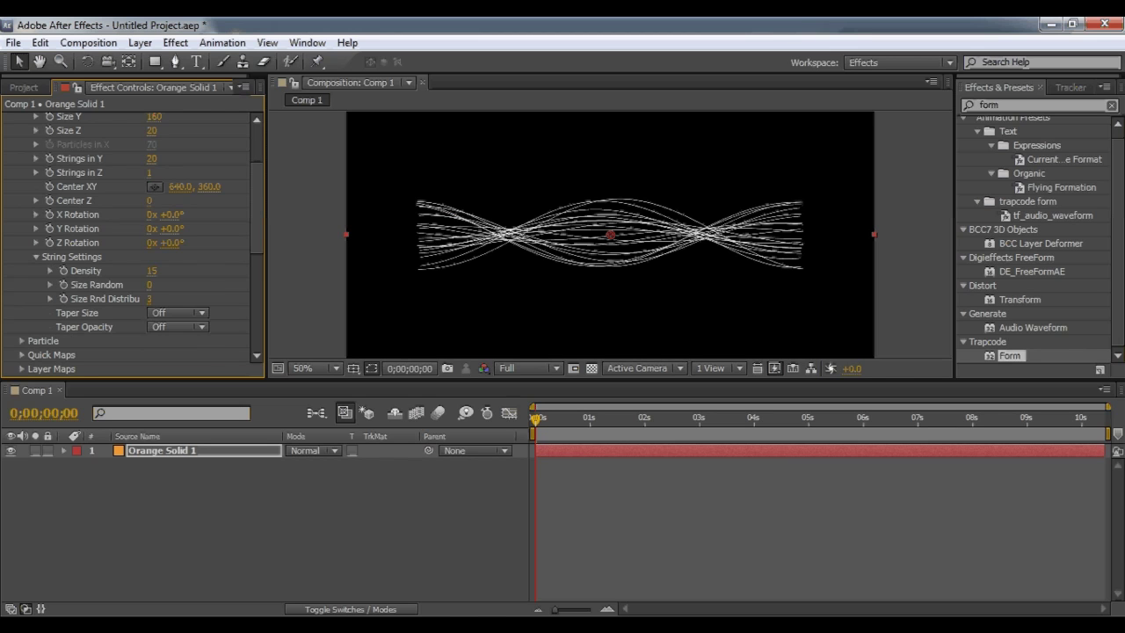
pyautogui.moveTo(152, 271)
pyautogui.mouseDown()
pyautogui.moveTo(218, 271)
pyautogui.moveTo(151, 271)
pyautogui.moveTo(163, 271)
pyautogui.moveTo(160, 284)
pyautogui.moveTo(148, 285)
pyautogui.mouseUp()
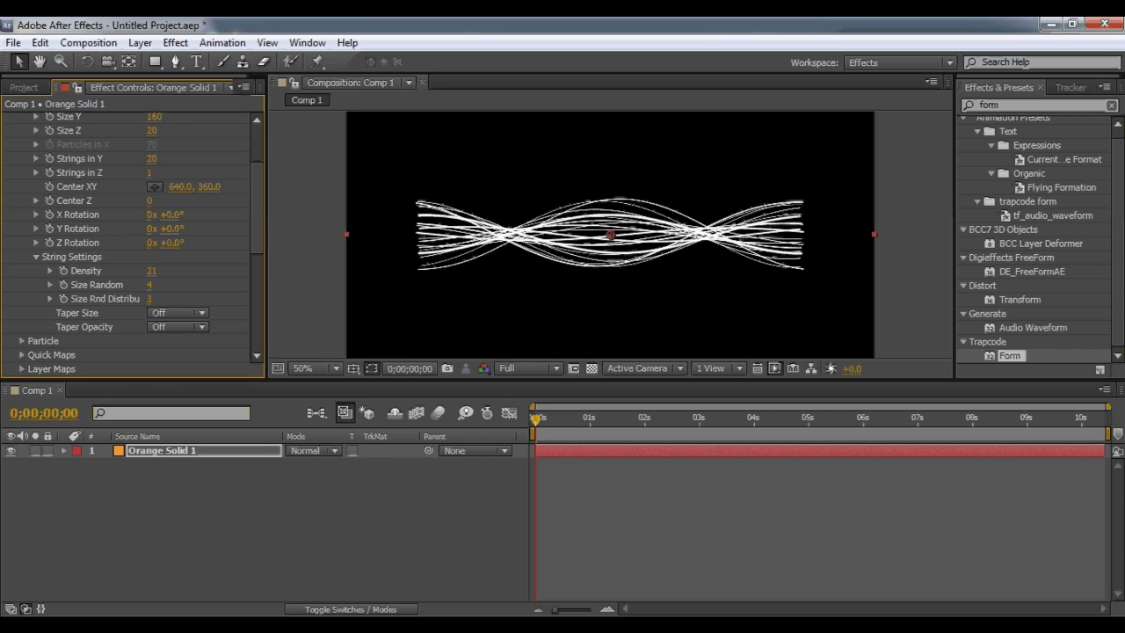
pyautogui.moveTo(266, 255); pyautogui.dragTo(299, 255)
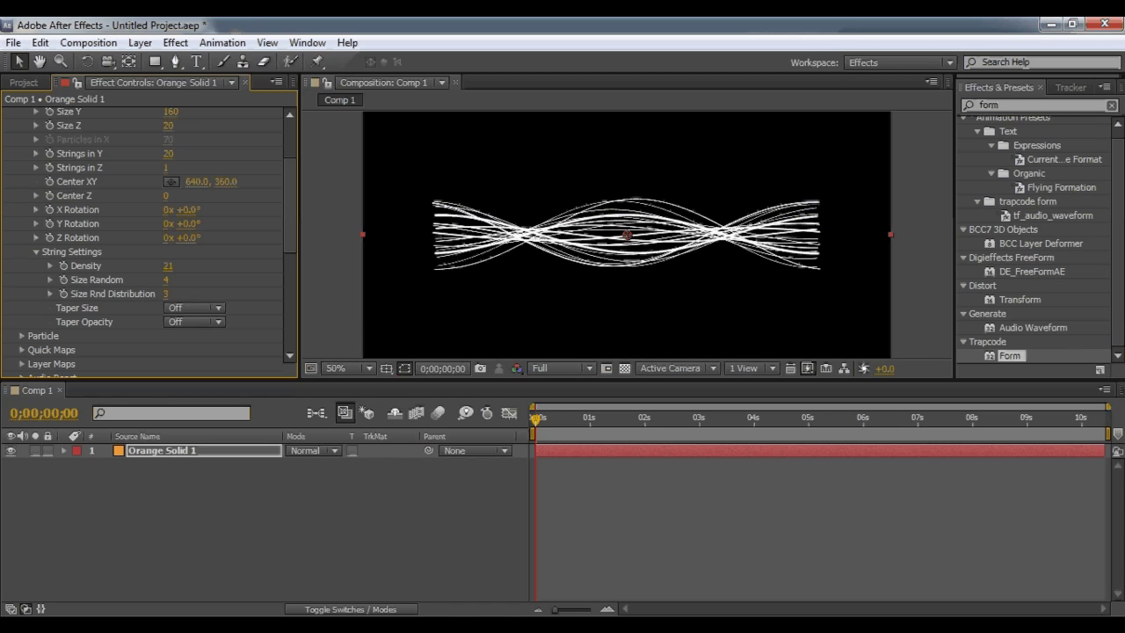
pyautogui.moveTo(165, 293); pyautogui.dragTo(173, 293)
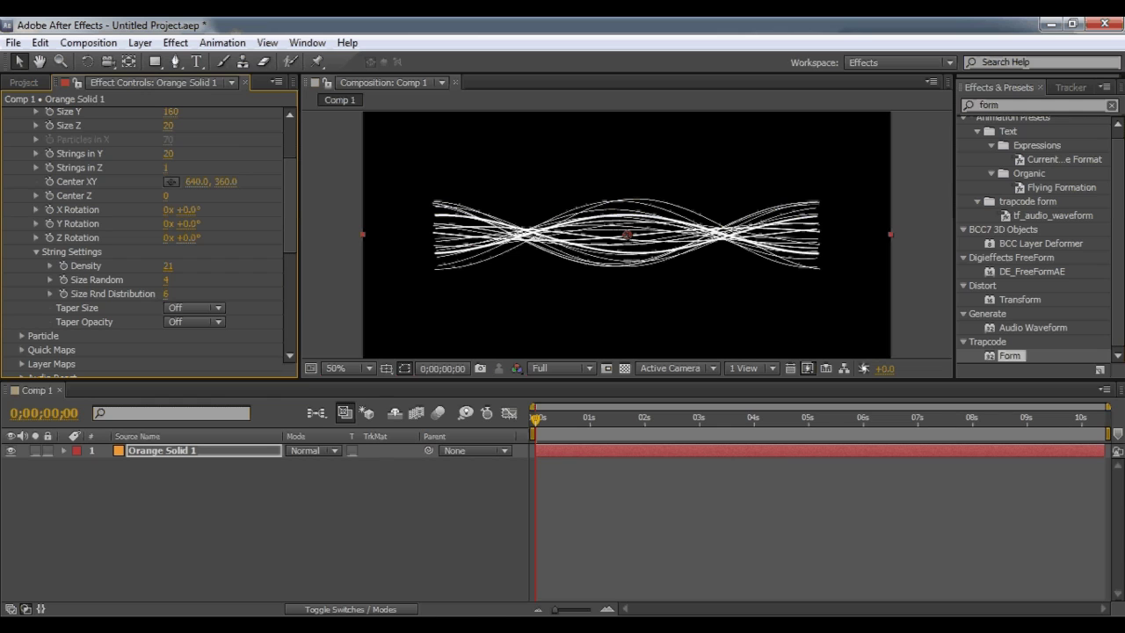
pyautogui.moveTo(173, 294); pyautogui.dragTo(168, 293)
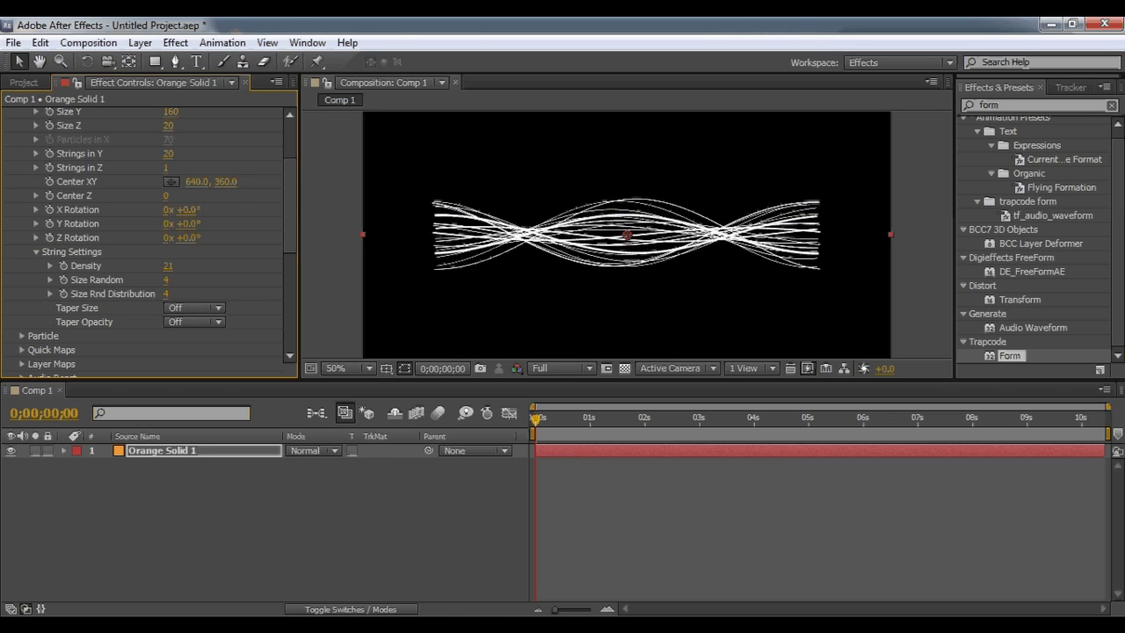
# Set both Taper Size and Taper Opacity of the strings to Smooth
pyautogui.click(193, 307)
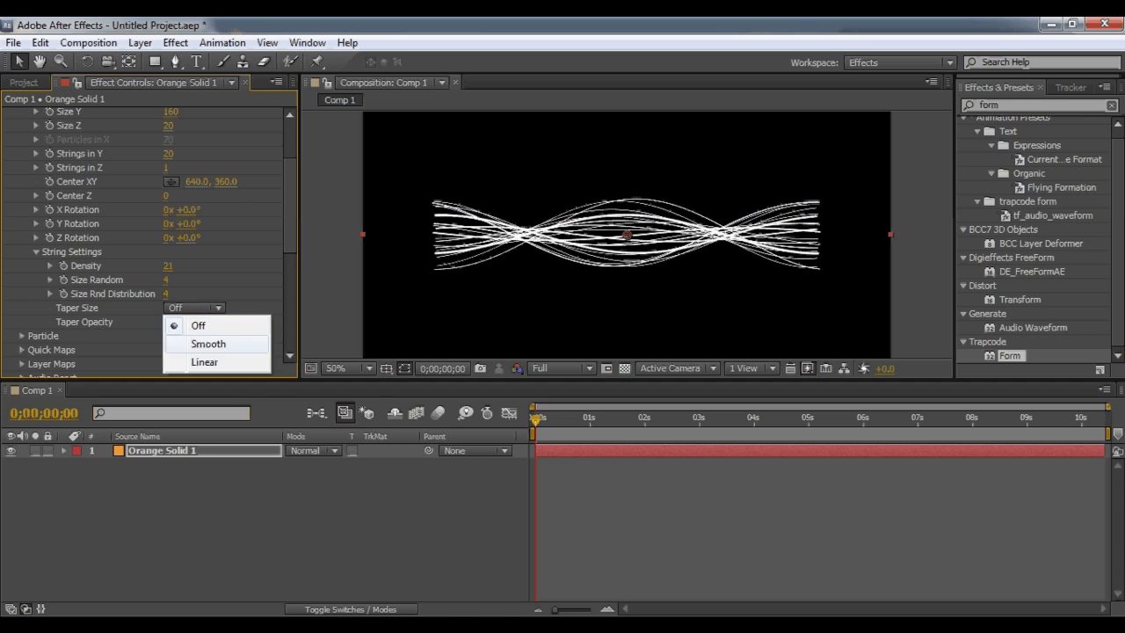
pyautogui.click(208, 344)
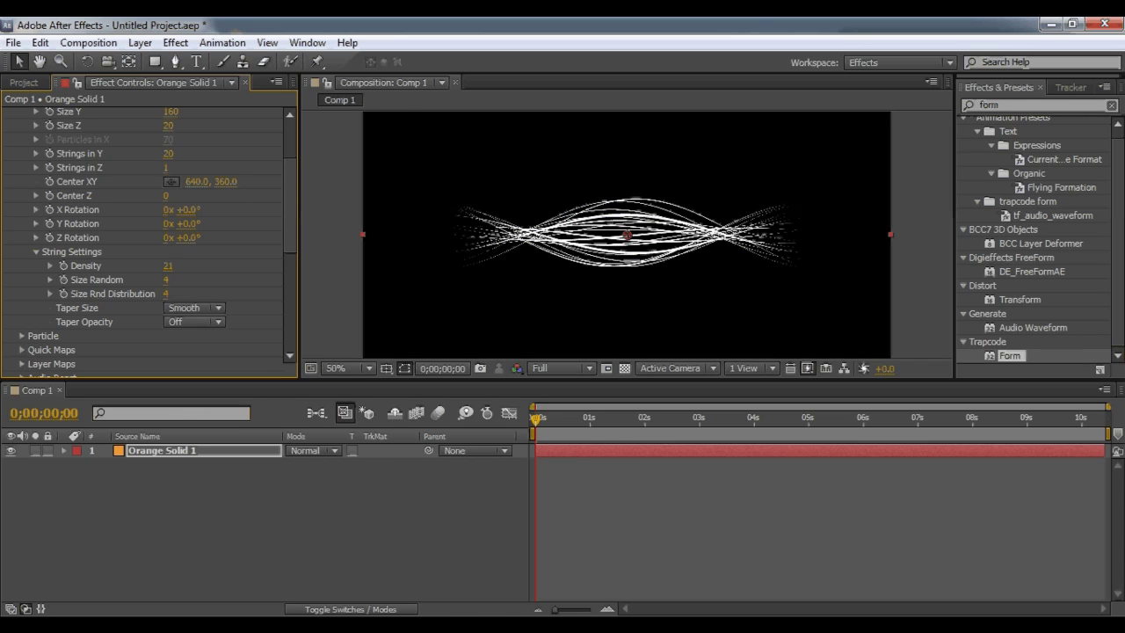
pyautogui.scroll(1, 626, 235)
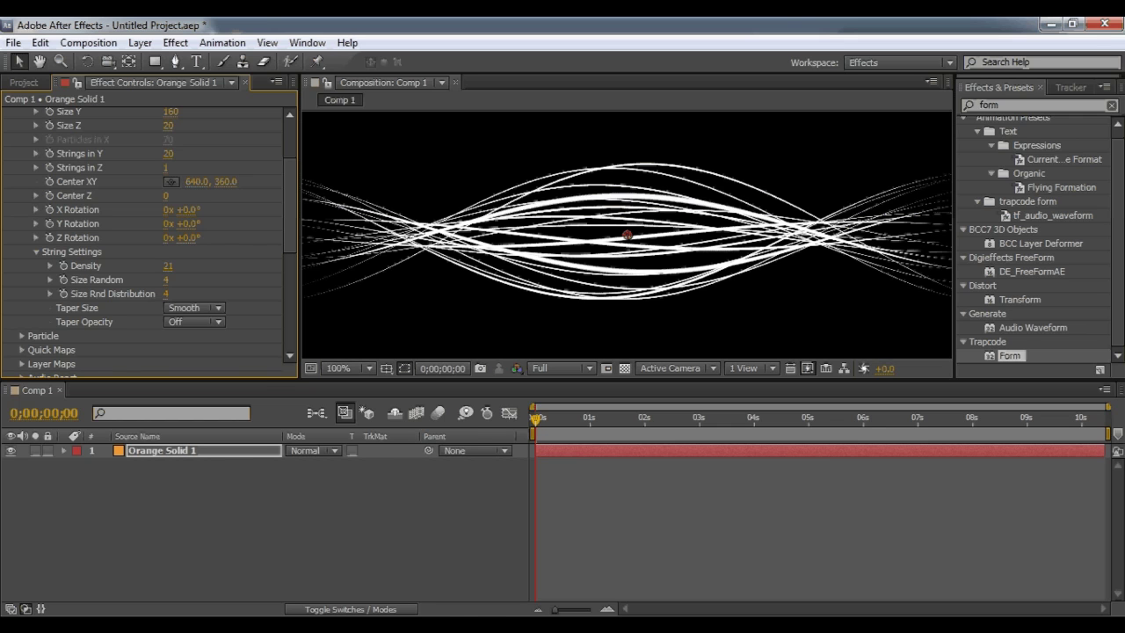
pyautogui.click(194, 322)
pyautogui.click(189, 357)
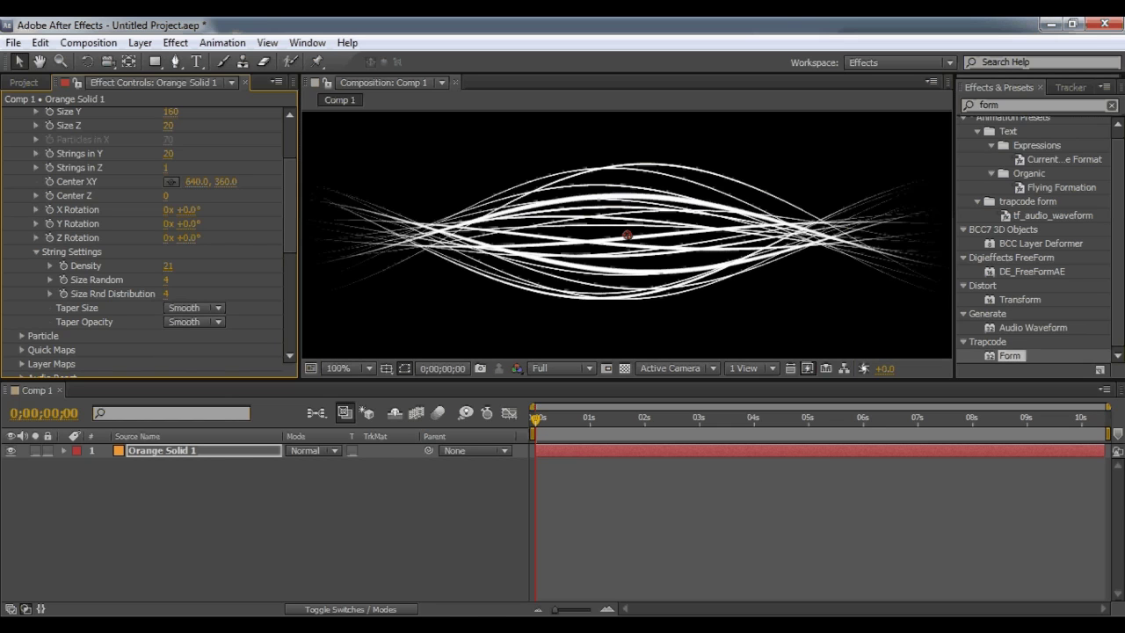
pyautogui.scroll(-1, 627, 235)
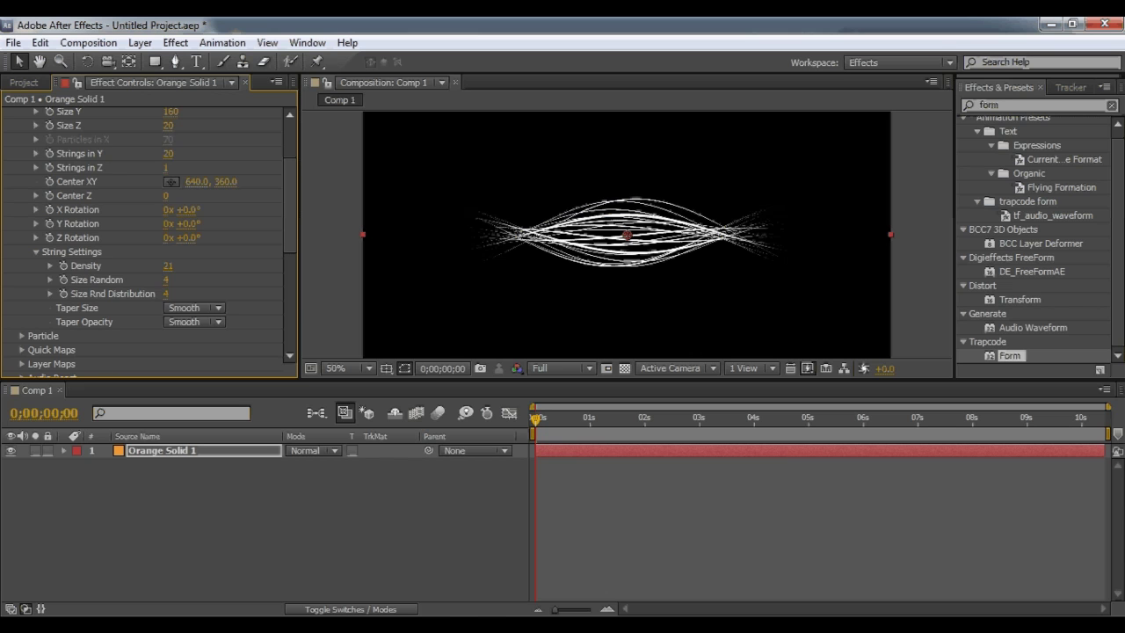
# Set the Base Form's Size X to 1530 and Strings in Y to 15
pyautogui.scroll(3, 145, 237)
pyautogui.moveTo(170, 181); pyautogui.dragTo(224, 182)
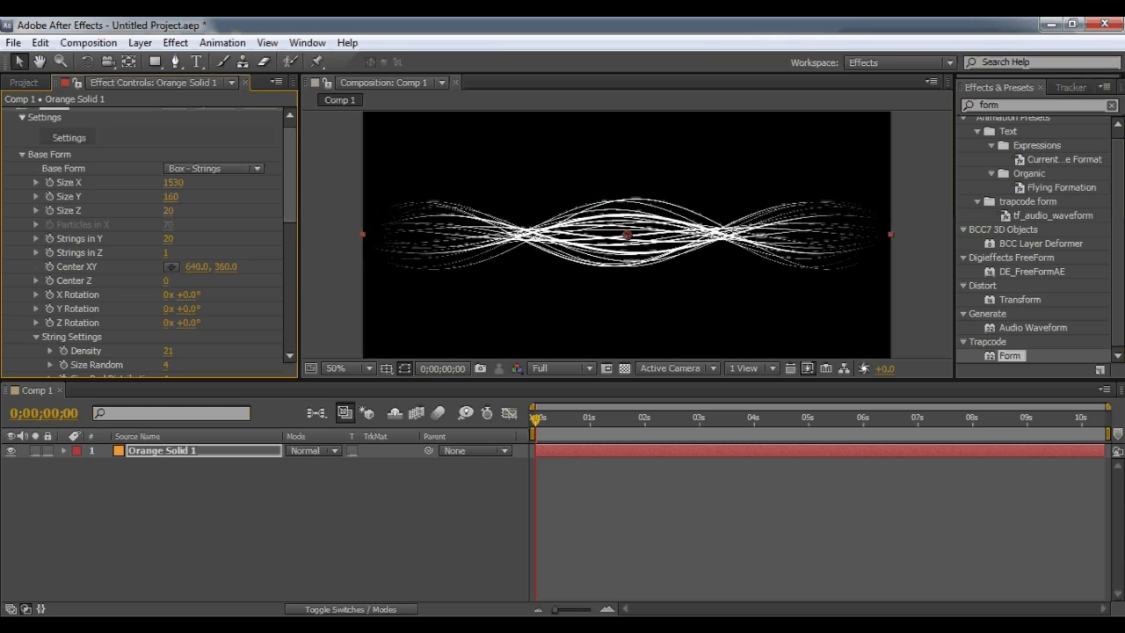
pyautogui.click(168, 239)
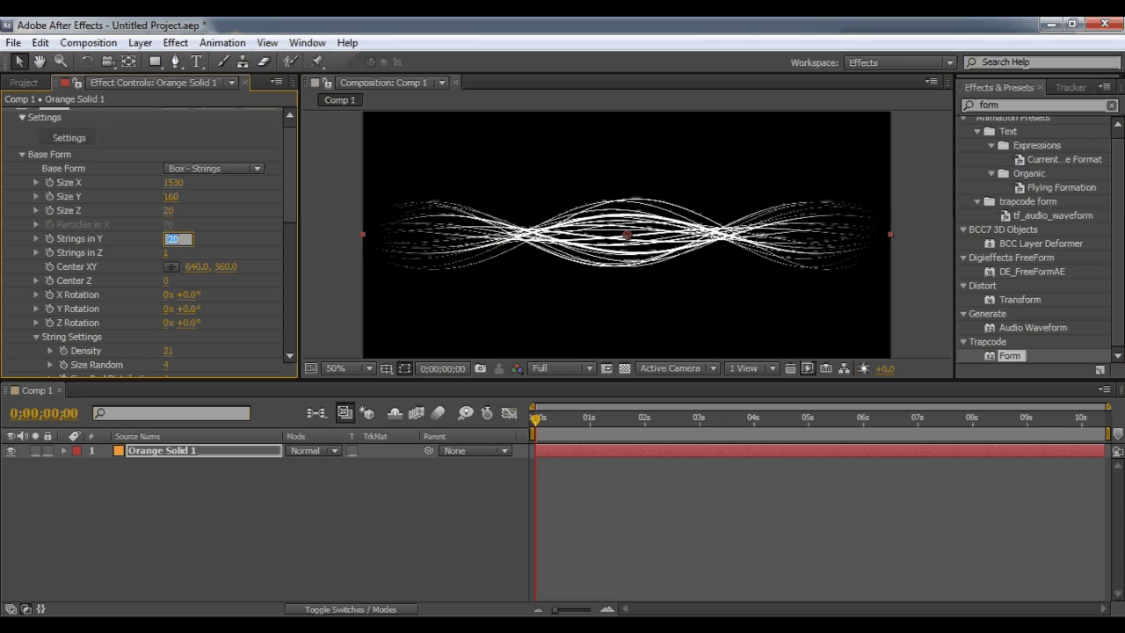
pyautogui.write('15')
pyautogui.press('Return')
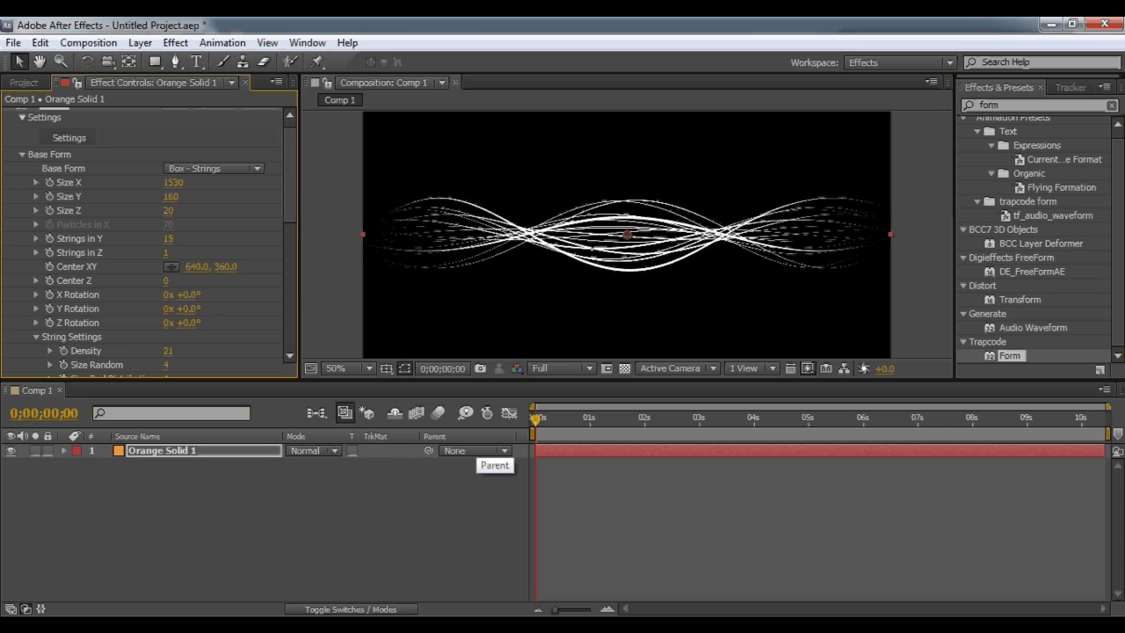
# Collapse the Transform World settings and change the Base Form type to Box - Grid
pyautogui.scroll(-6, 145, 237)
pyautogui.scroll(-1, 150, 234)
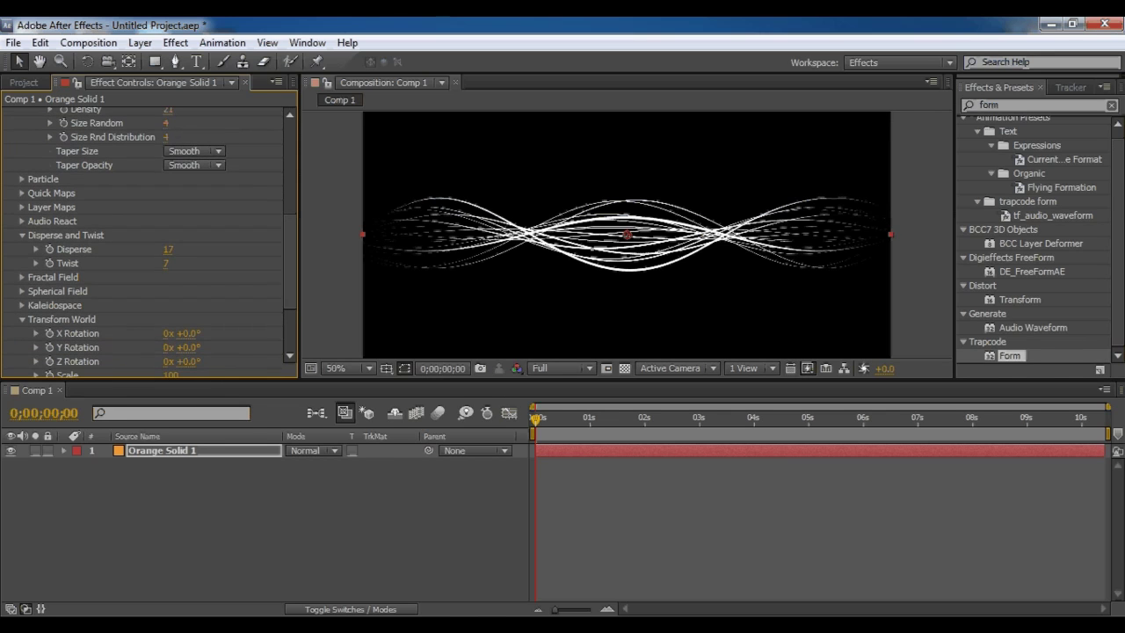
pyautogui.click(22, 320)
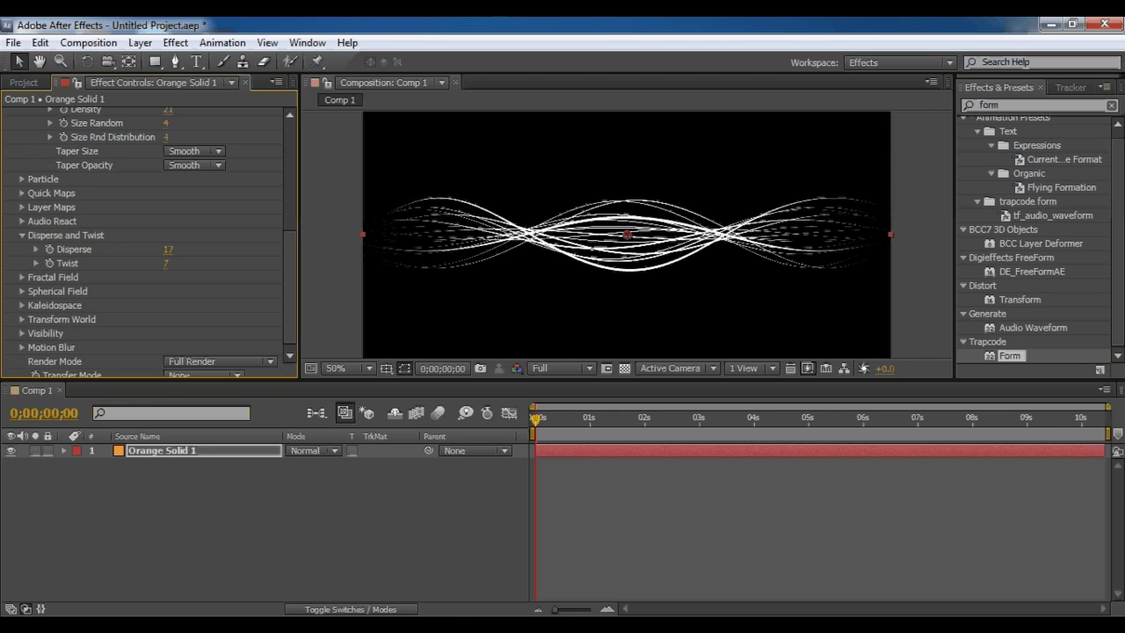
pyautogui.scroll(10, 211, 220)
pyautogui.click(213, 179)
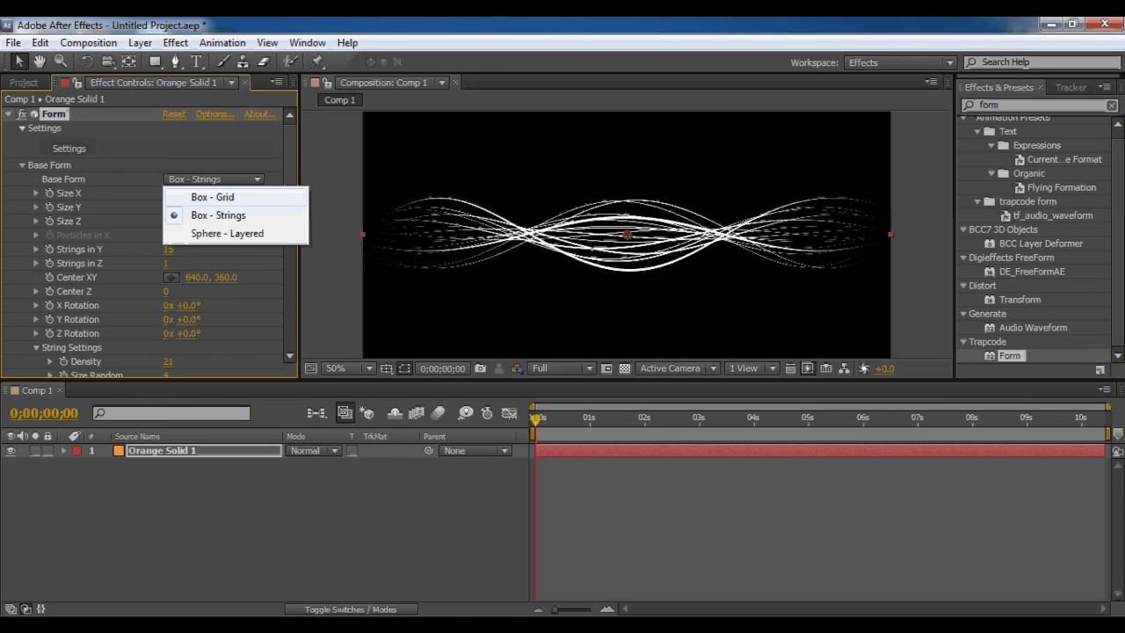
pyautogui.click(212, 197)
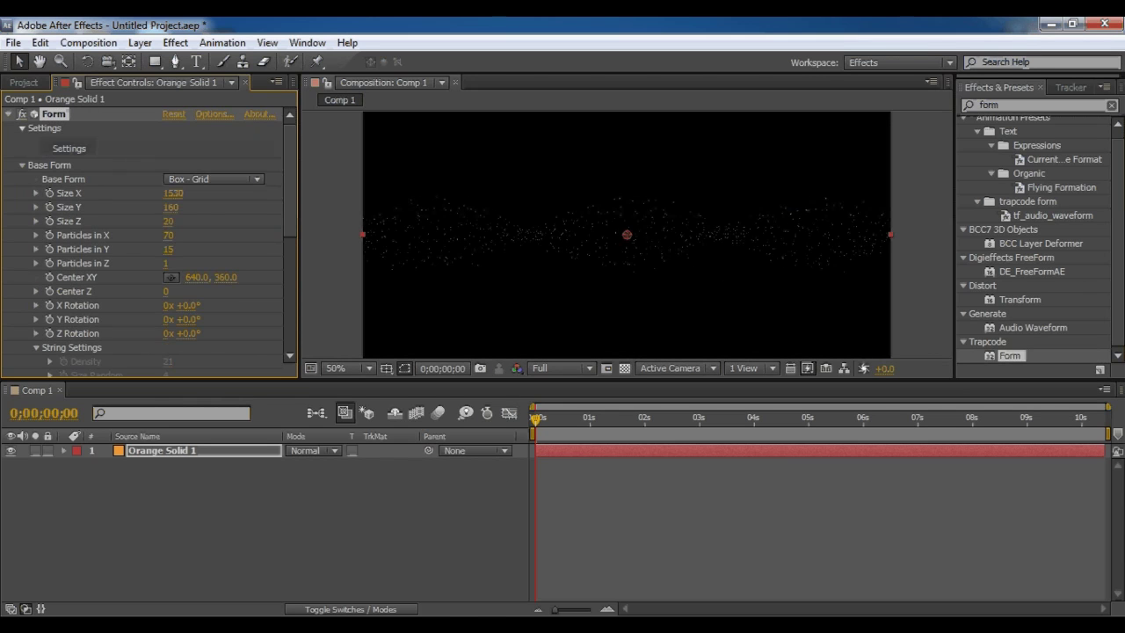
# Set Form's Disperse and Twist values to 0
pyautogui.scroll(-5, 149, 238)
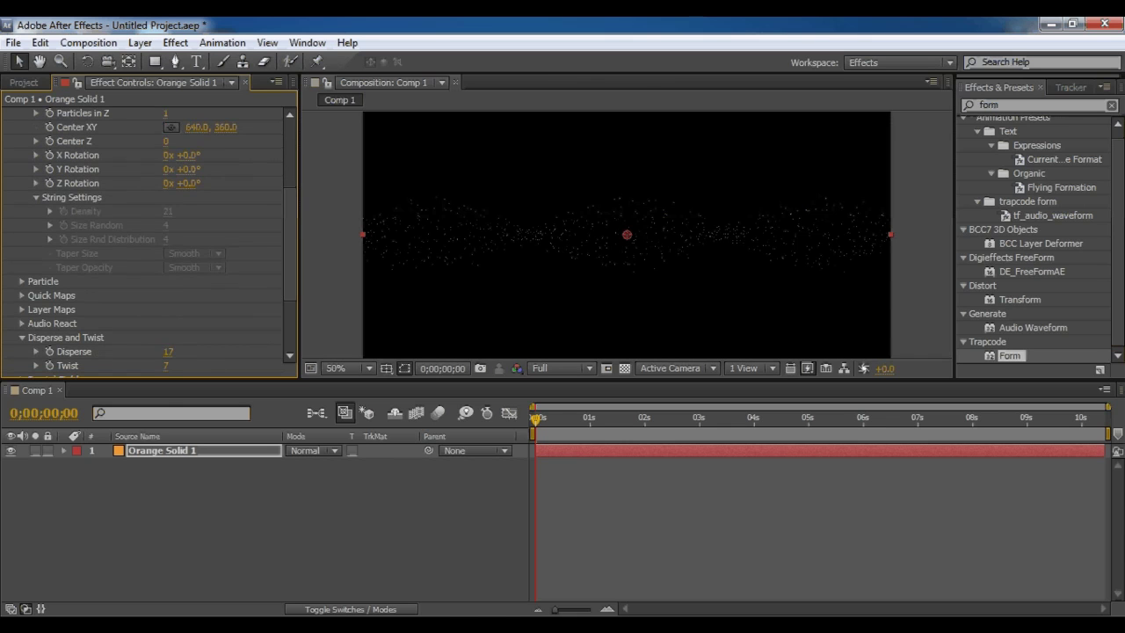
pyautogui.click(168, 351)
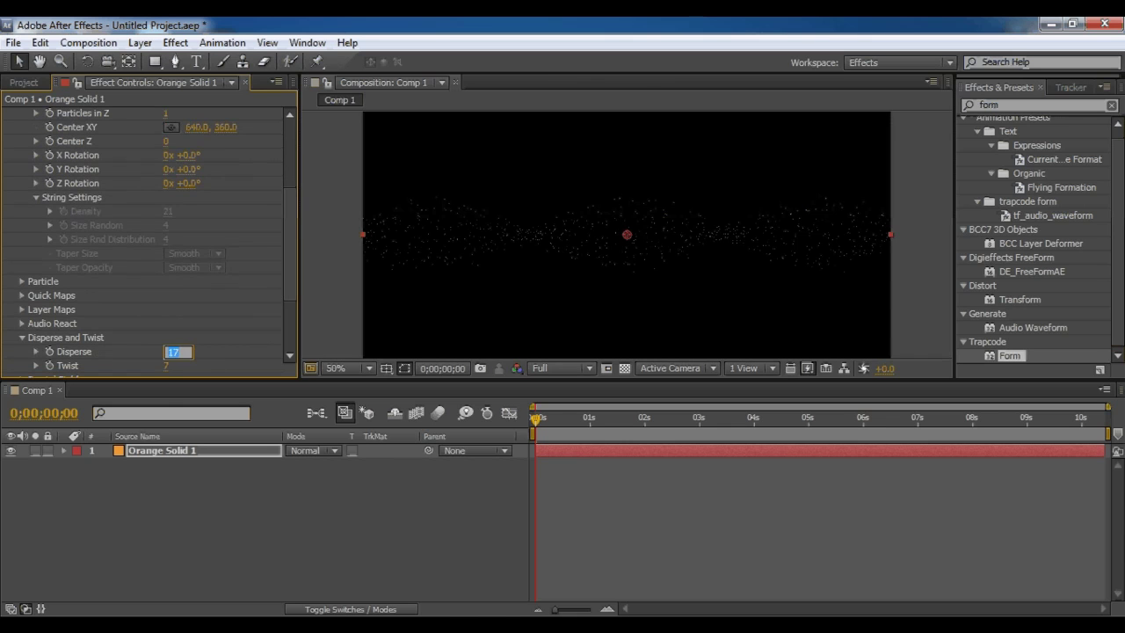
pyautogui.write('0')
pyautogui.press('Return')
pyautogui.click(165, 365)
pyautogui.write('0')
pyautogui.press('Return')
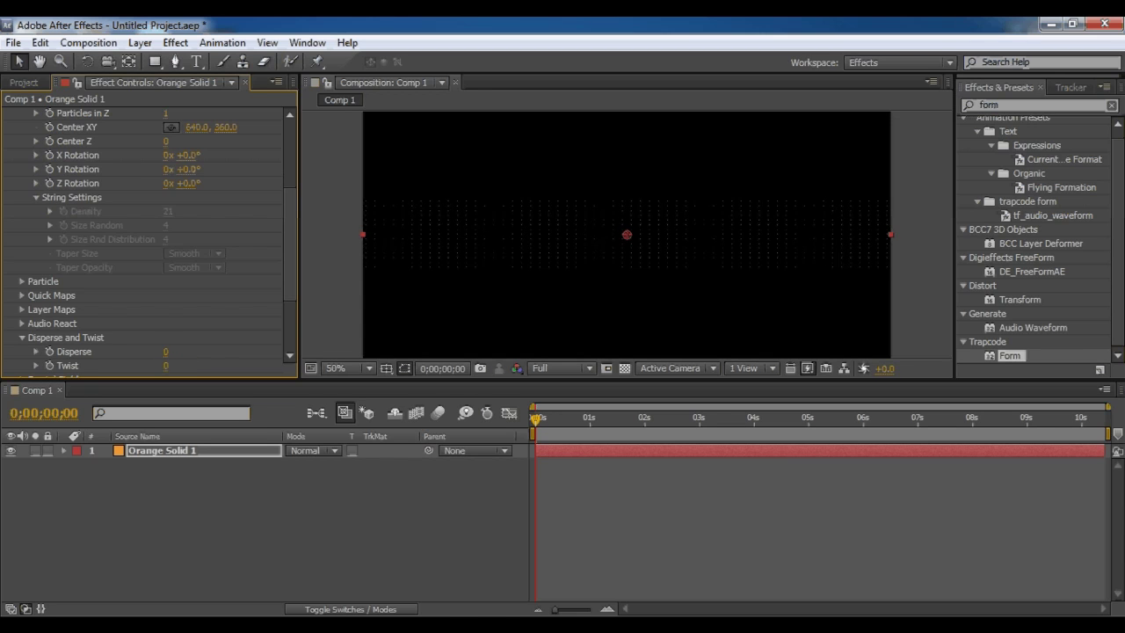
# Set the grid's Size X to 1010, Particles in X to 436 and Particles in Y to 113
pyautogui.scroll(5, 145, 237)
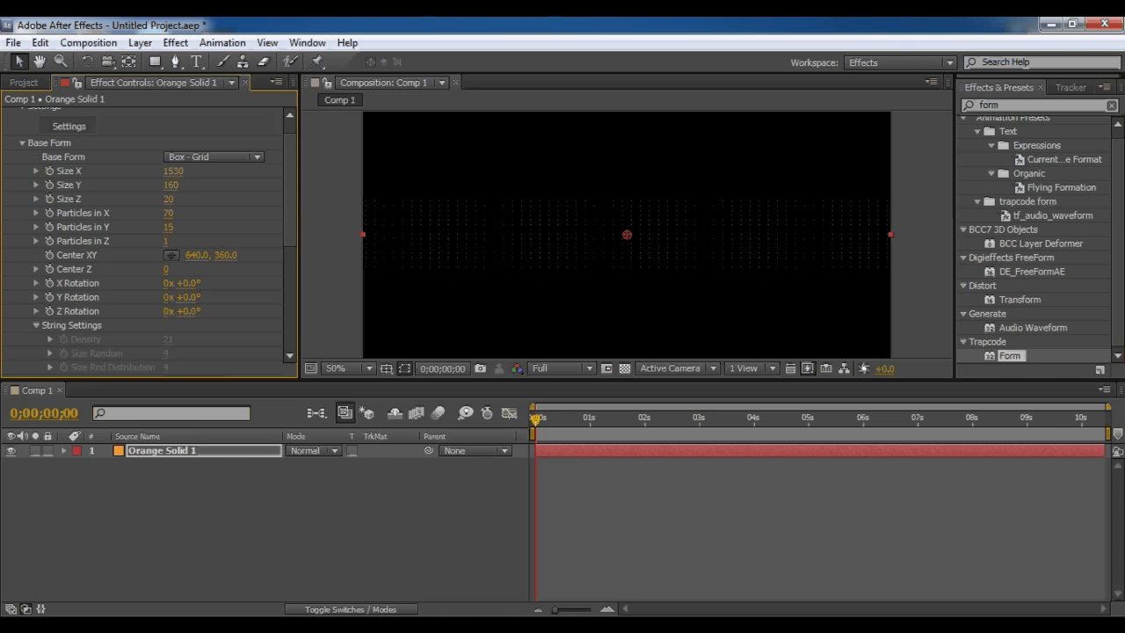
pyautogui.moveTo(168, 213); pyautogui.dragTo(431, 212)
pyautogui.moveTo(173, 171); pyautogui.dragTo(79, 170)
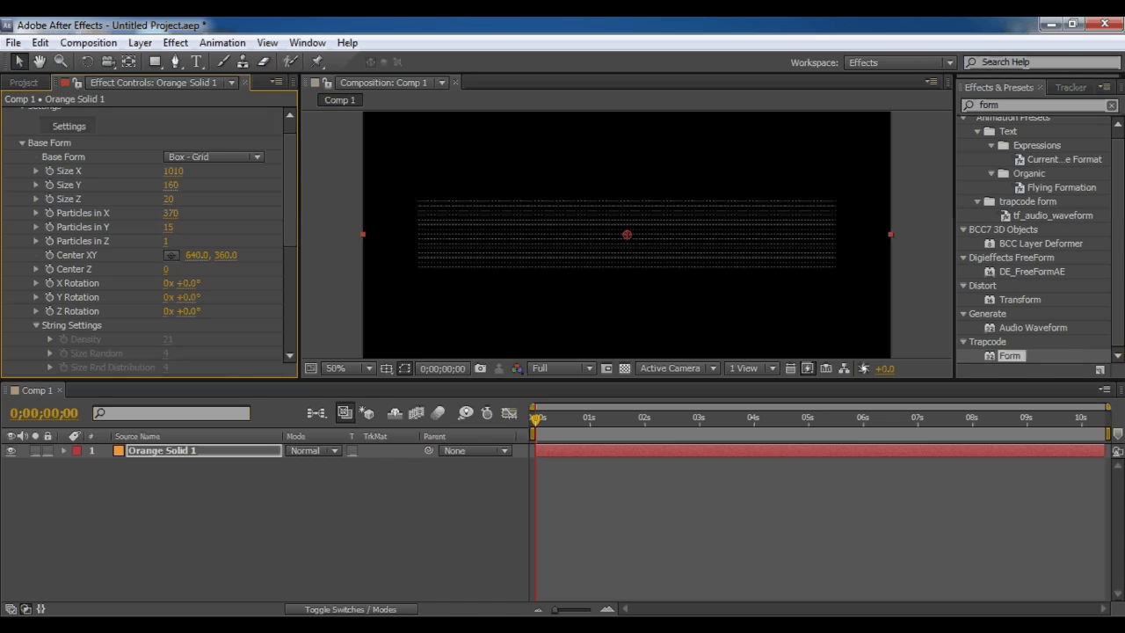
pyautogui.scroll(1, 627, 235)
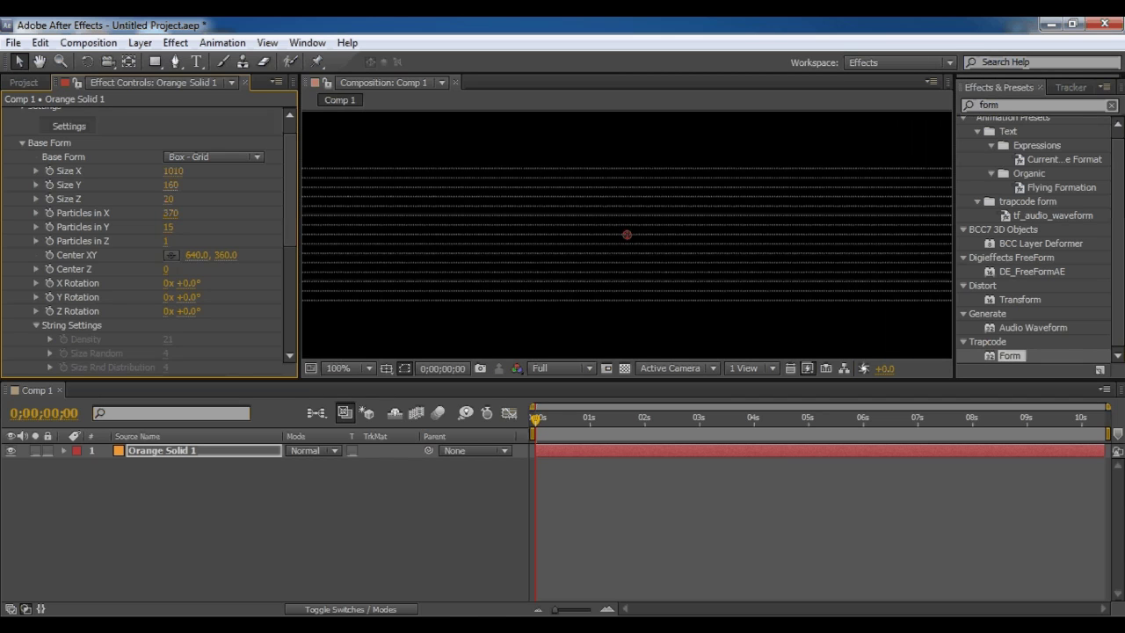
pyautogui.moveTo(171, 212); pyautogui.dragTo(253, 227)
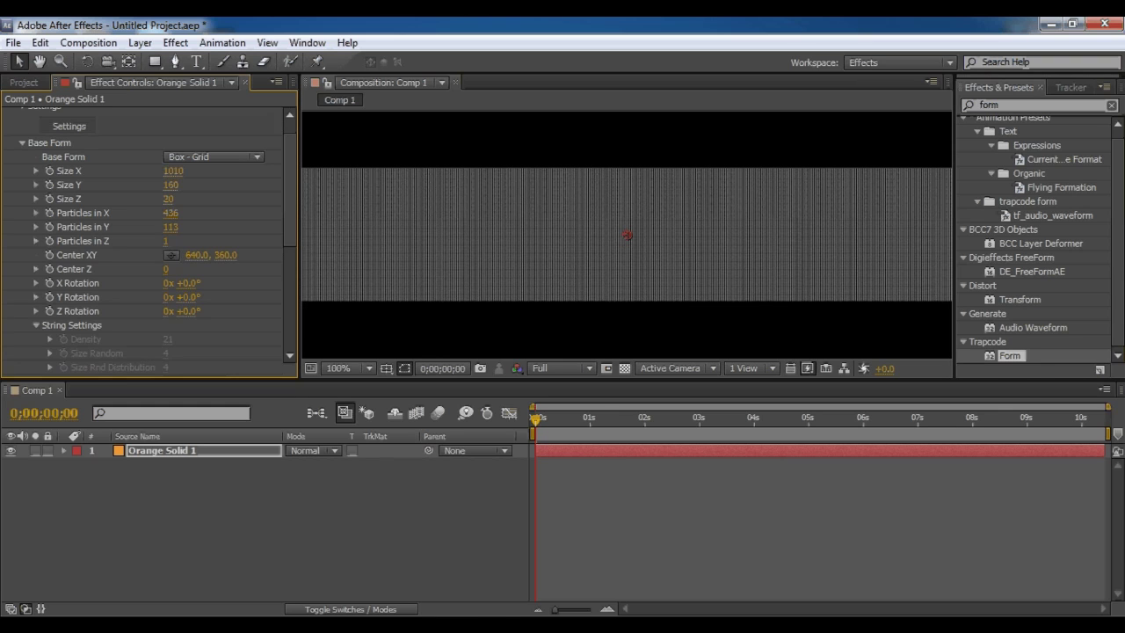
# Match the particle counts to the grid size by setting Particles in X to 1010 and Particles in Y to 160
pyautogui.click(173, 172)
pyautogui.click(170, 213)
pyautogui.write('1010')
pyautogui.press('Return')
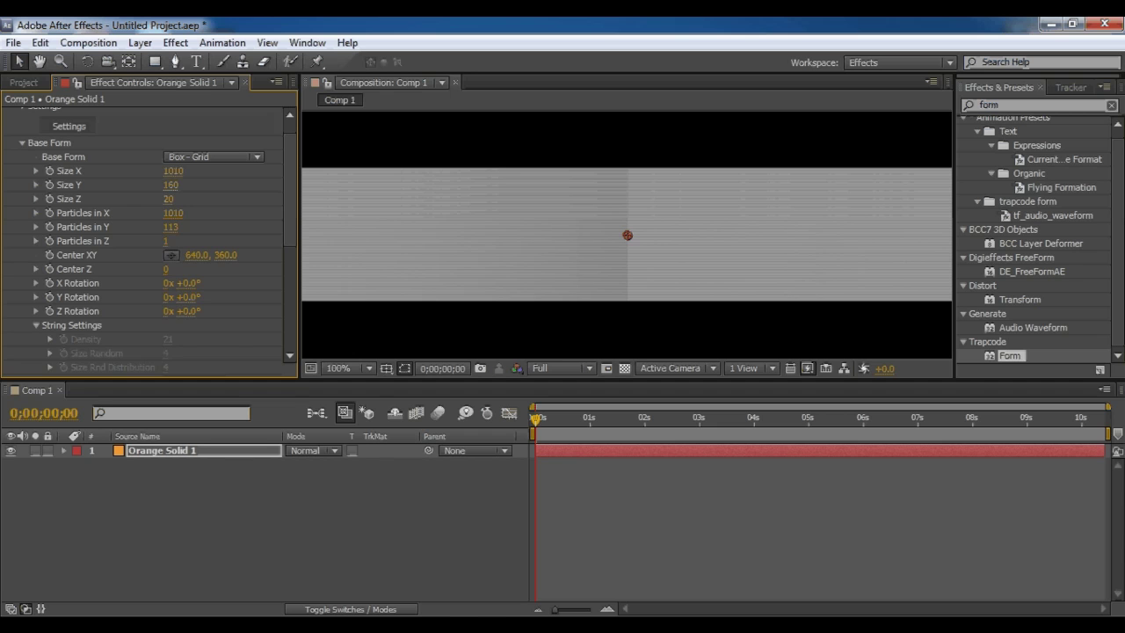
pyautogui.click(171, 228)
pyautogui.write('160')
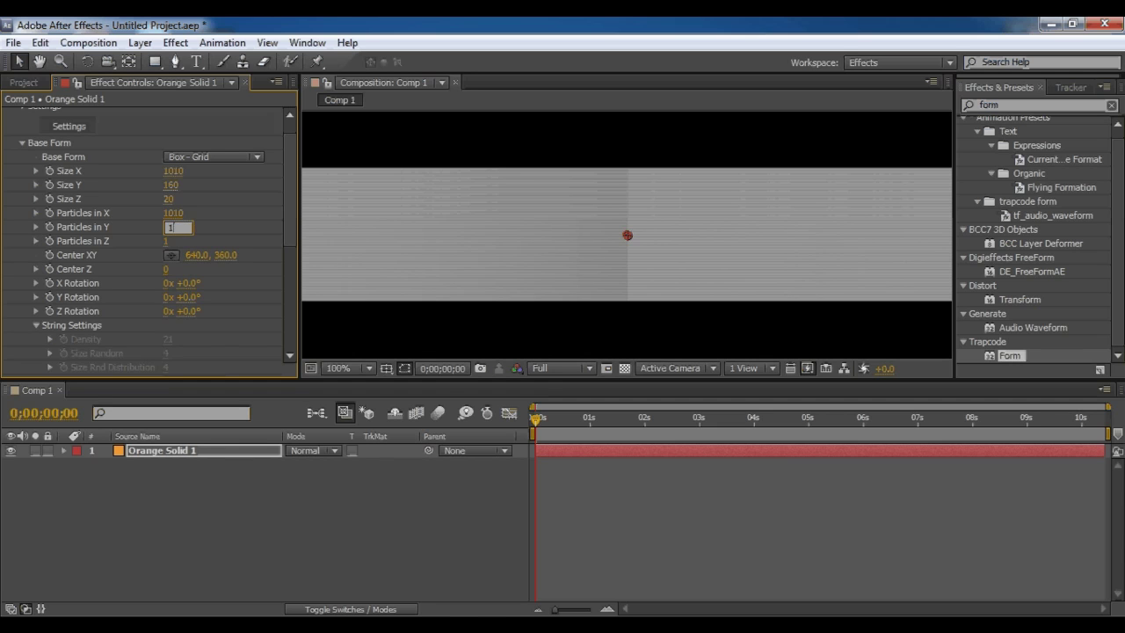
pyautogui.press('Return')
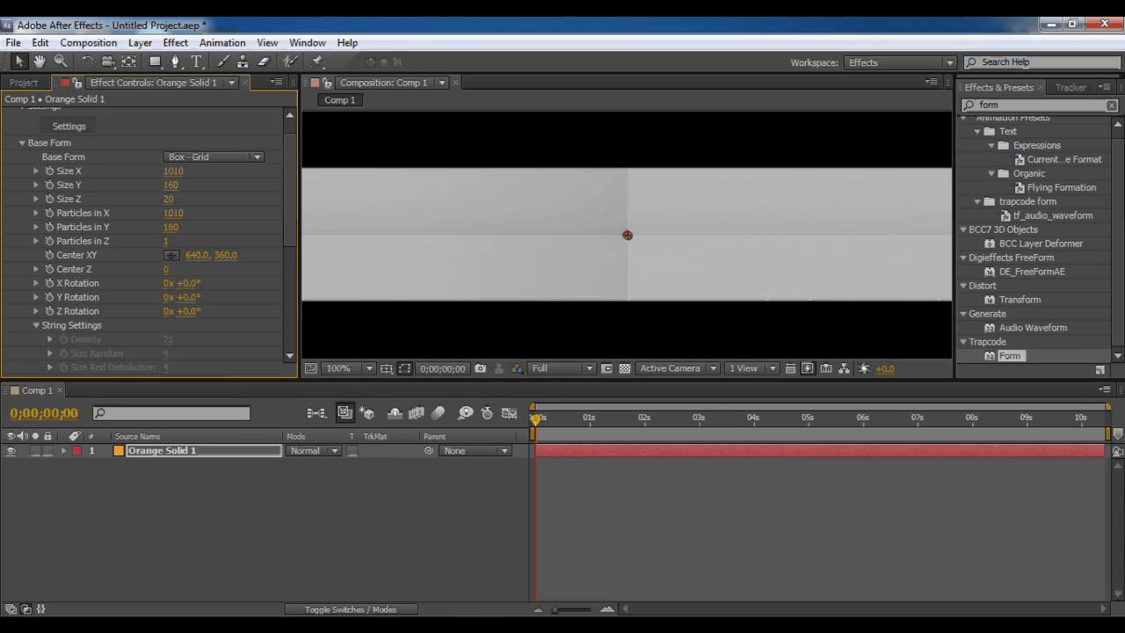
# Set the Base Form's Size Z to 2
pyautogui.click(169, 199)
pyautogui.write('0')
pyautogui.press('Return')
pyautogui.click(166, 199)
pyautogui.write('2')
pyautogui.press('Return')
# Collapse the Disperse and Twist settings
pyautogui.scroll(-5, 145, 238)
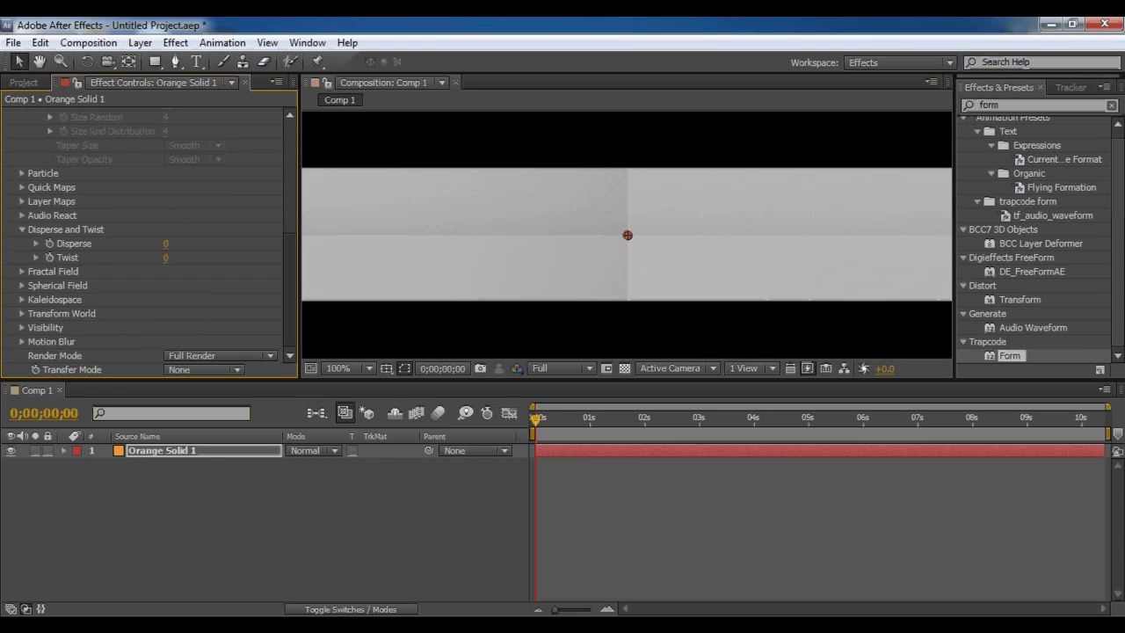
pyautogui.click(22, 229)
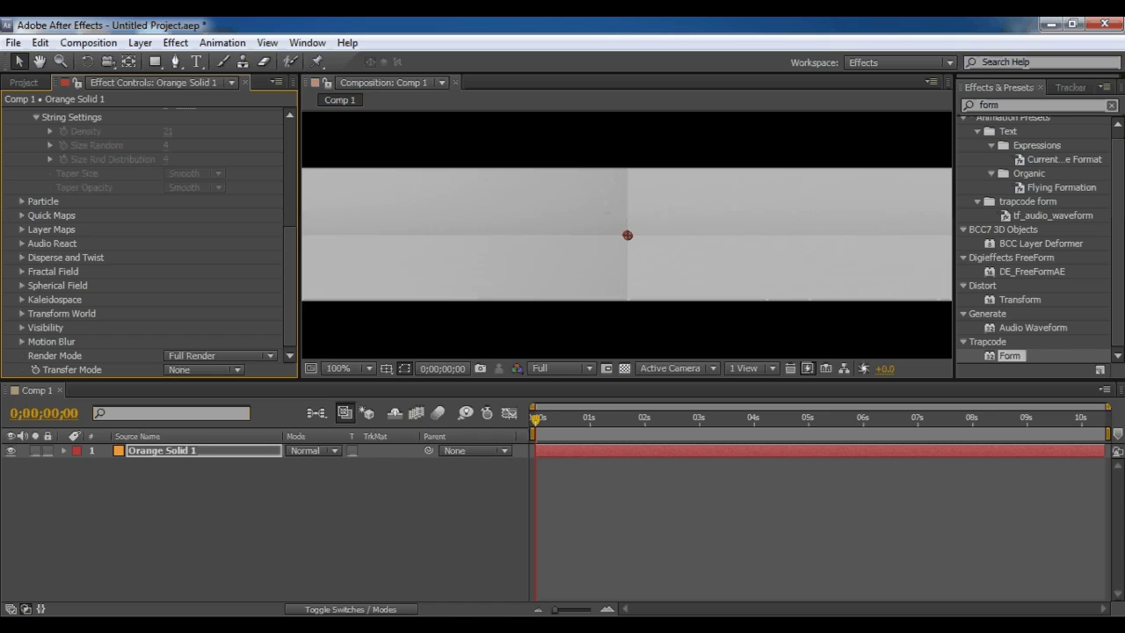
pyautogui.scroll(-1, 626, 234)
pyautogui.scroll(1, 626, 234)
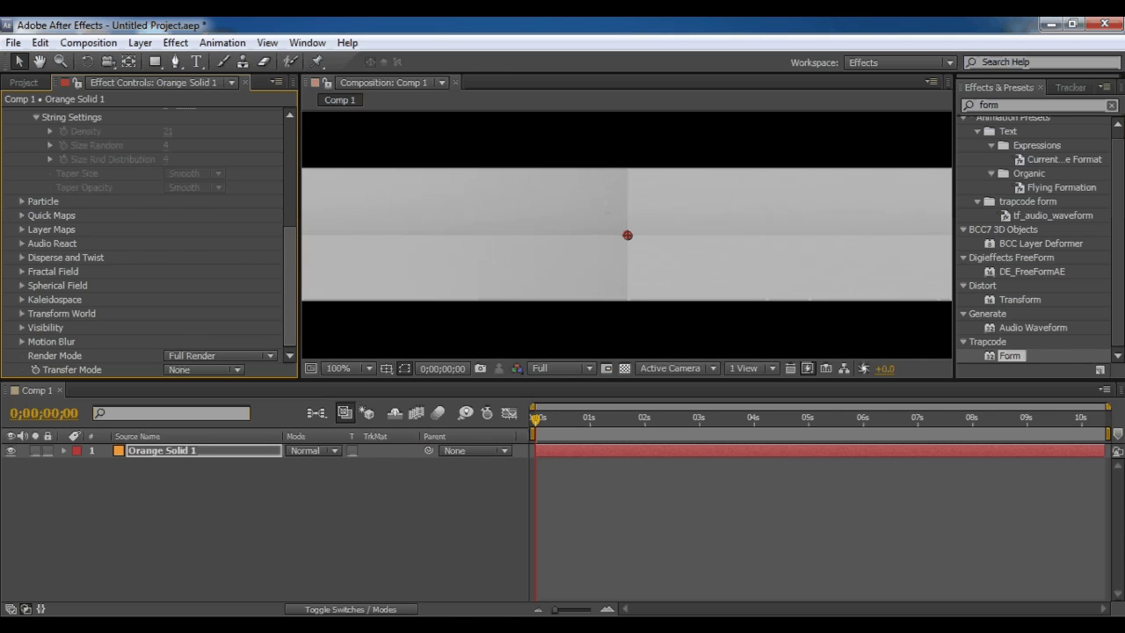
# Try Box - Strings as the Base Form type and switch back to Box - Grid
pyautogui.moveTo(290, 285); pyautogui.dragTo(290, 182)
pyautogui.click(214, 179)
pyautogui.click(218, 214)
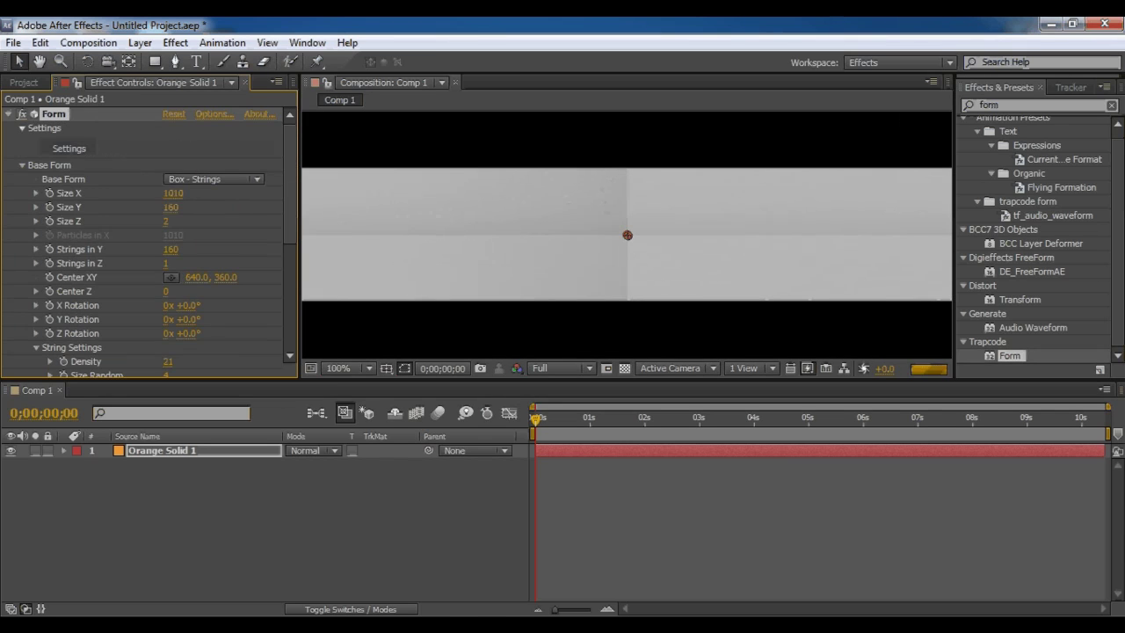
pyautogui.click(213, 179)
pyautogui.click(198, 192)
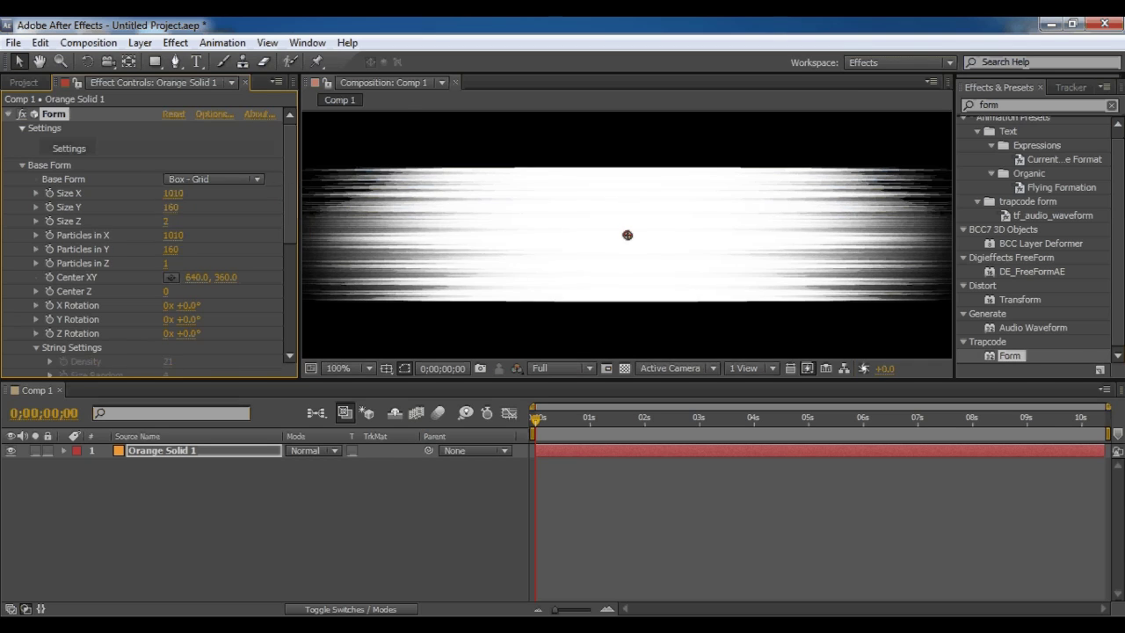
# Expand the Form effect's Particle settings and look through the parameters
pyautogui.scroll(-2, 145, 237)
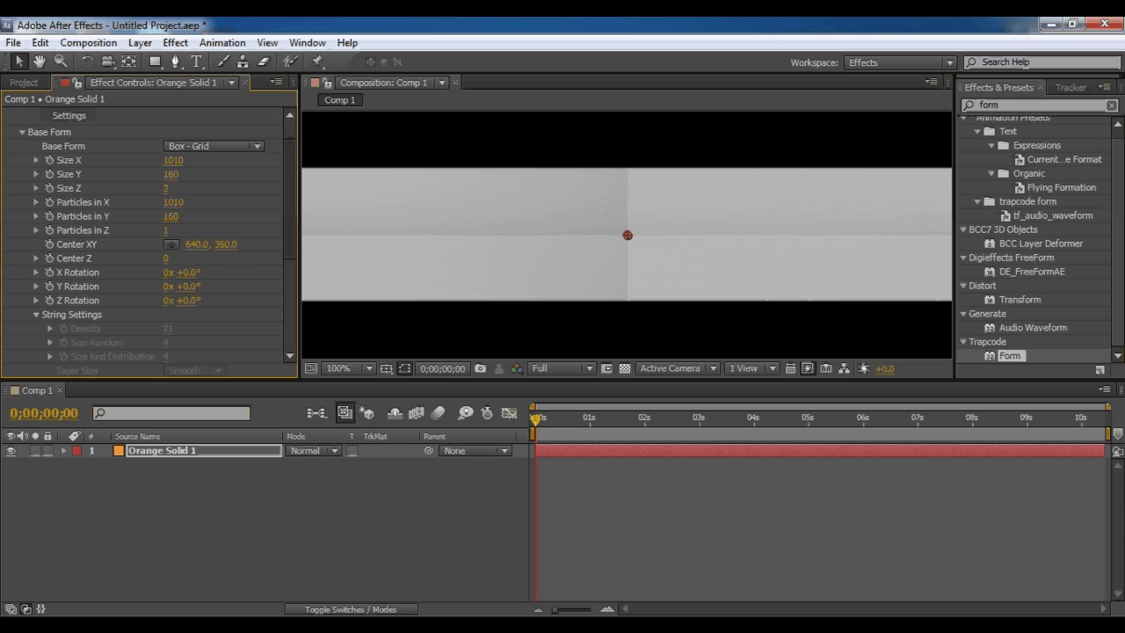
pyautogui.scroll(-10, 145, 237)
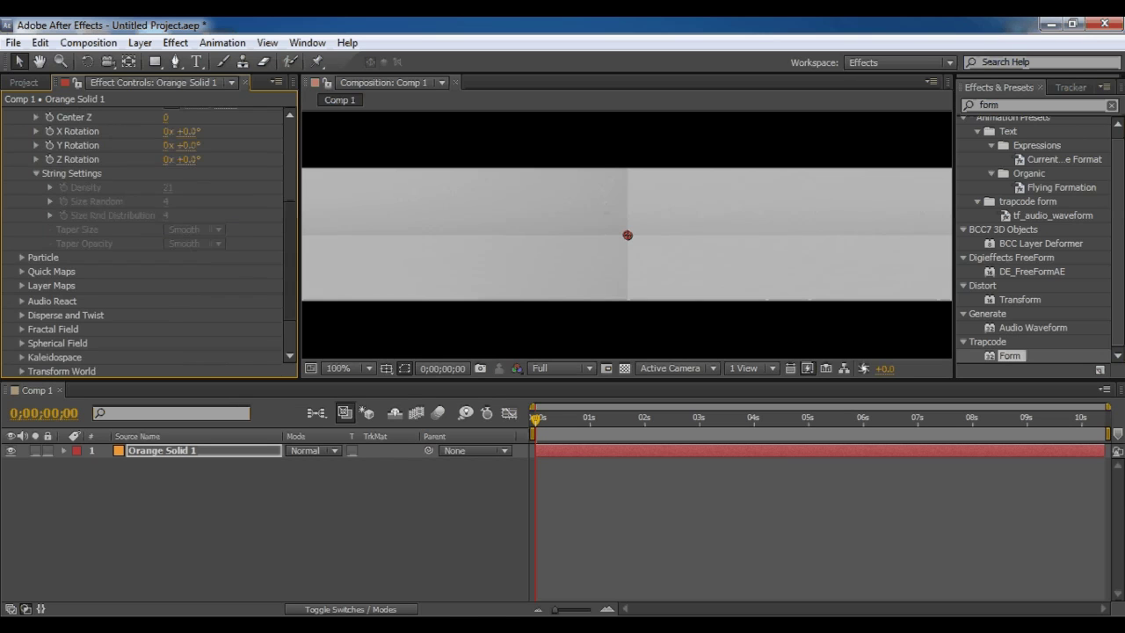
pyautogui.click(22, 219)
pyautogui.scroll(-1, 22, 218)
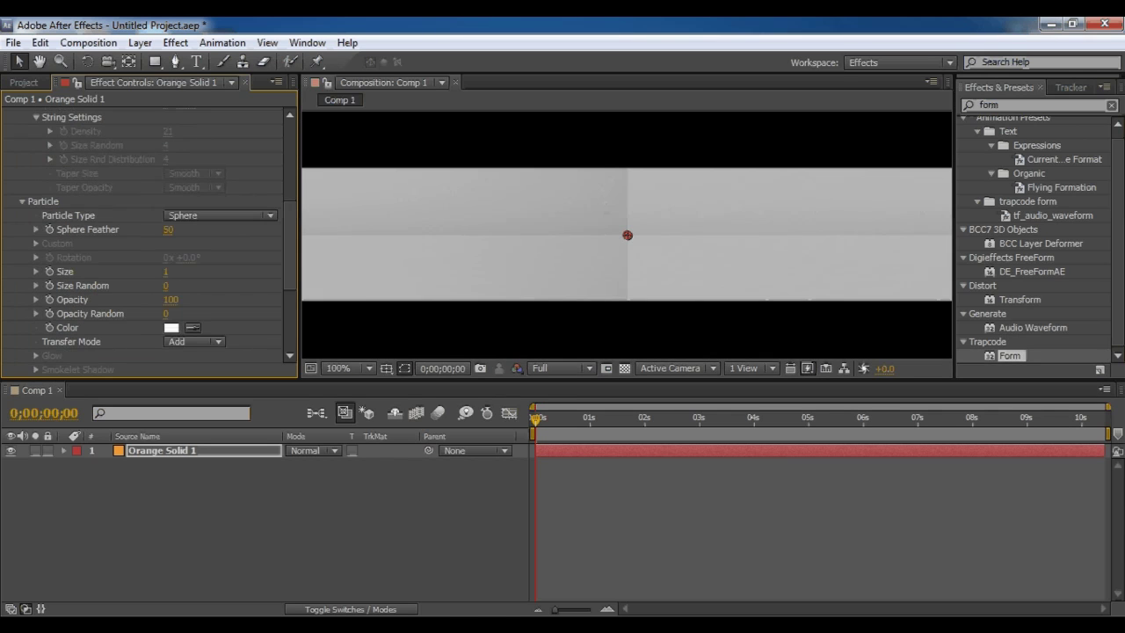
pyautogui.scroll(-8, 145, 237)
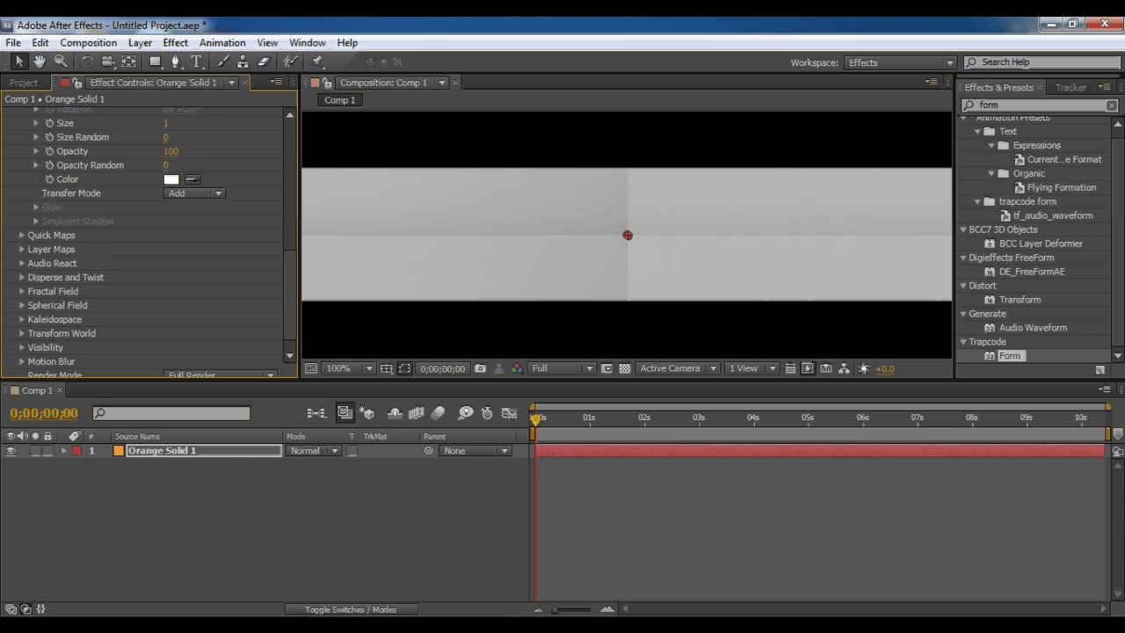
# Expand the Fractal Field settings and set Displace to 19
pyautogui.click(21, 291)
pyautogui.scroll(-10, 145, 237)
pyautogui.scroll(5, 144, 237)
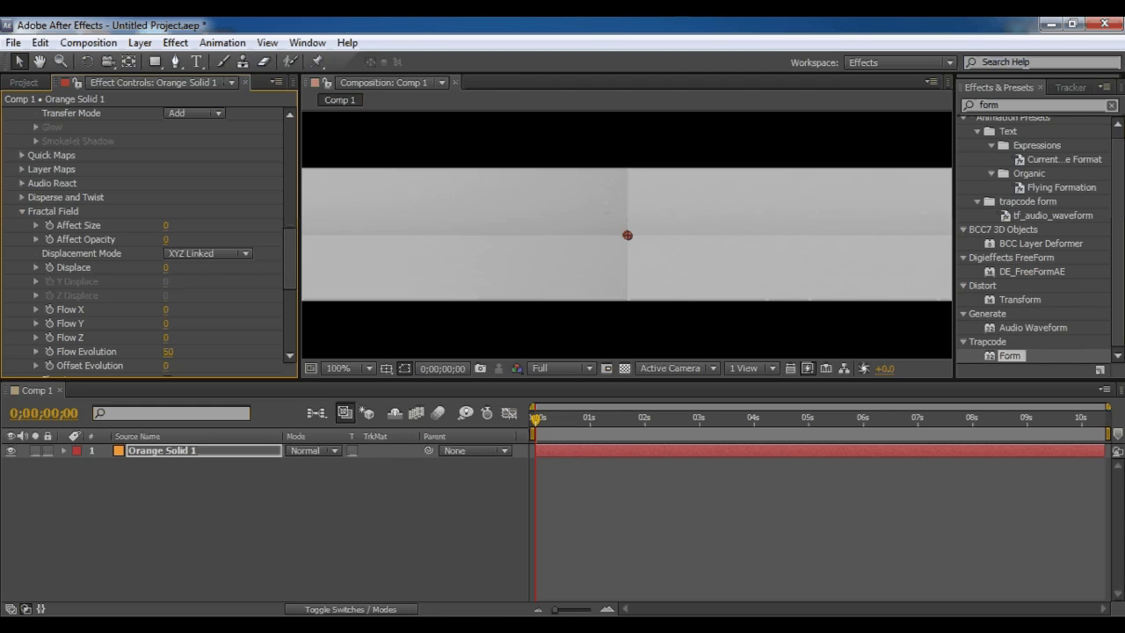
pyautogui.moveTo(170, 267); pyautogui.dragTo(182, 267)
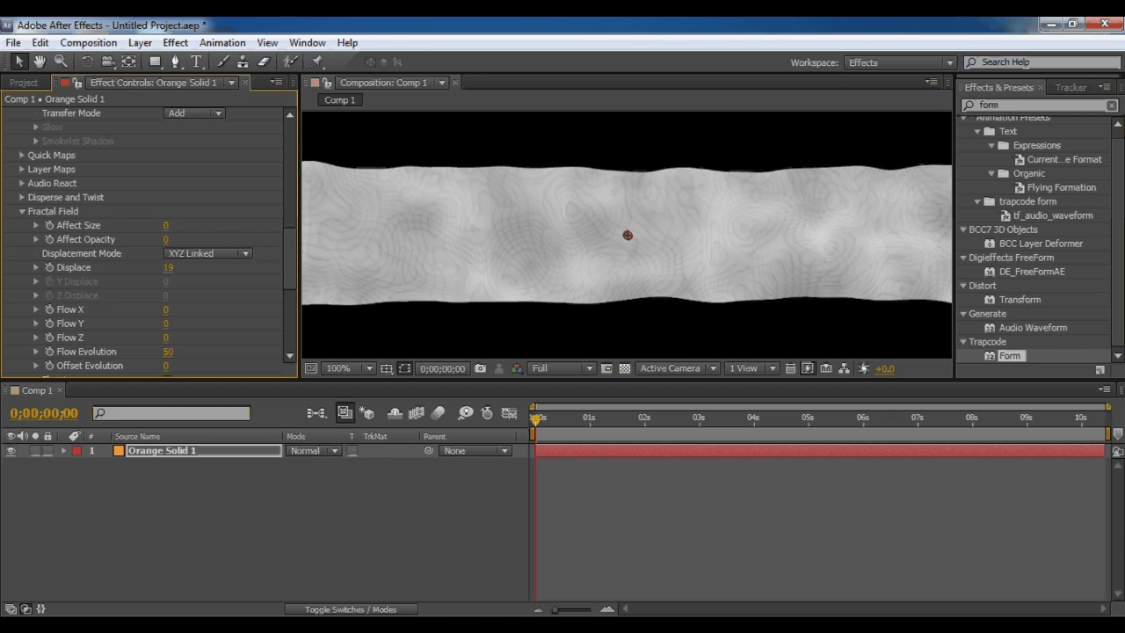
# Reduce the Base Form's density by setting Particles in X to 800 and Particles in Y to 100
pyautogui.scroll(10, 149, 241)
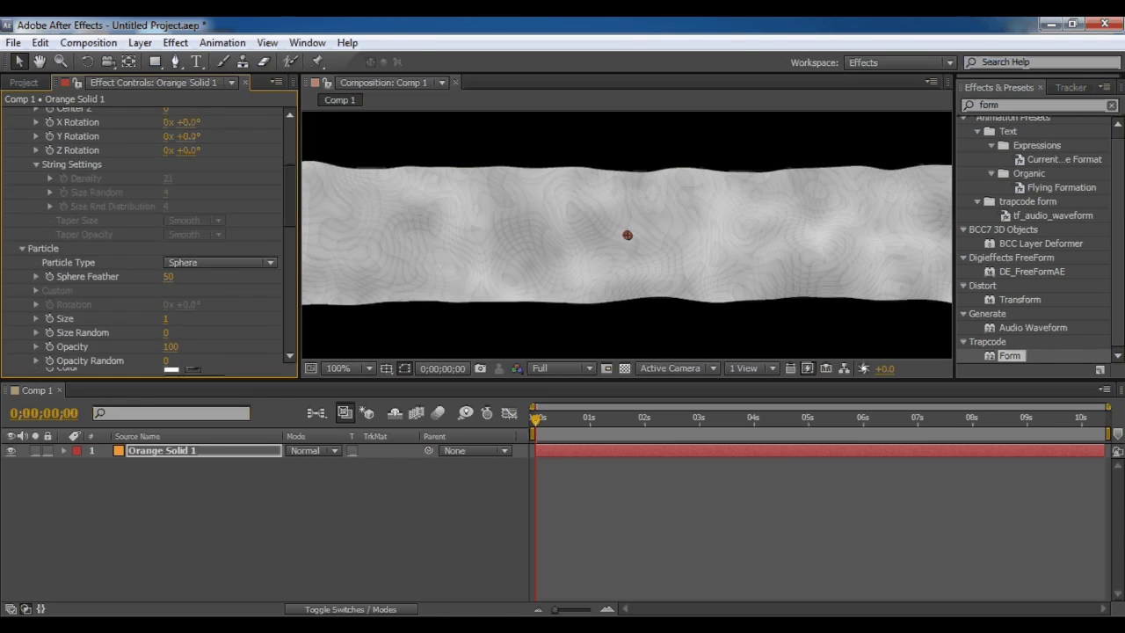
pyautogui.click(173, 183)
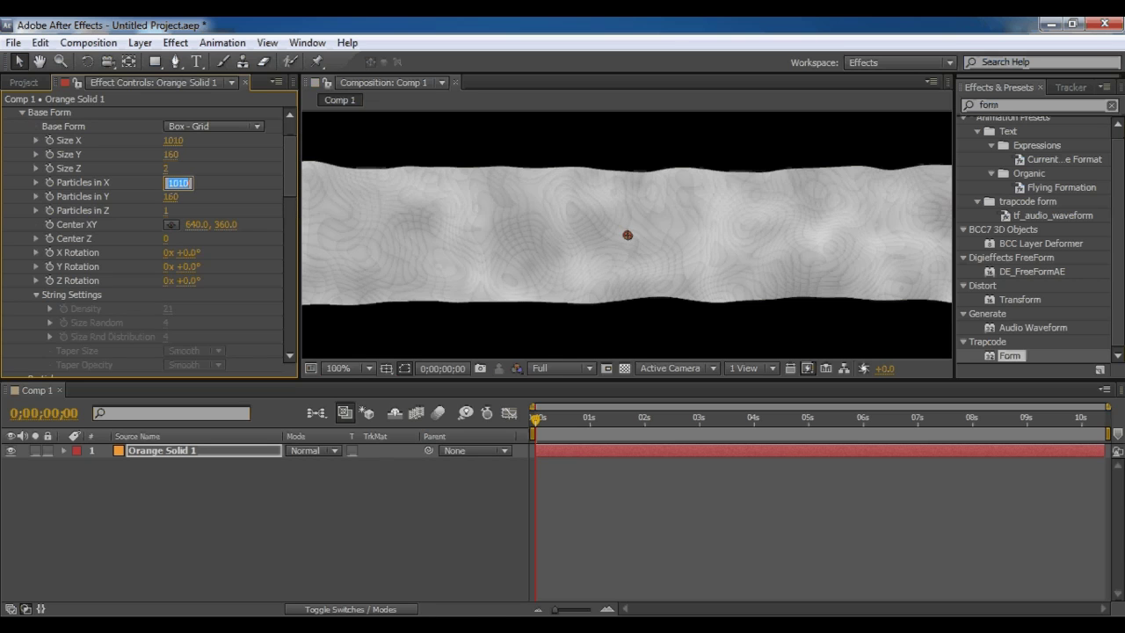
pyautogui.write('800')
pyautogui.press('Return')
pyautogui.click(172, 197)
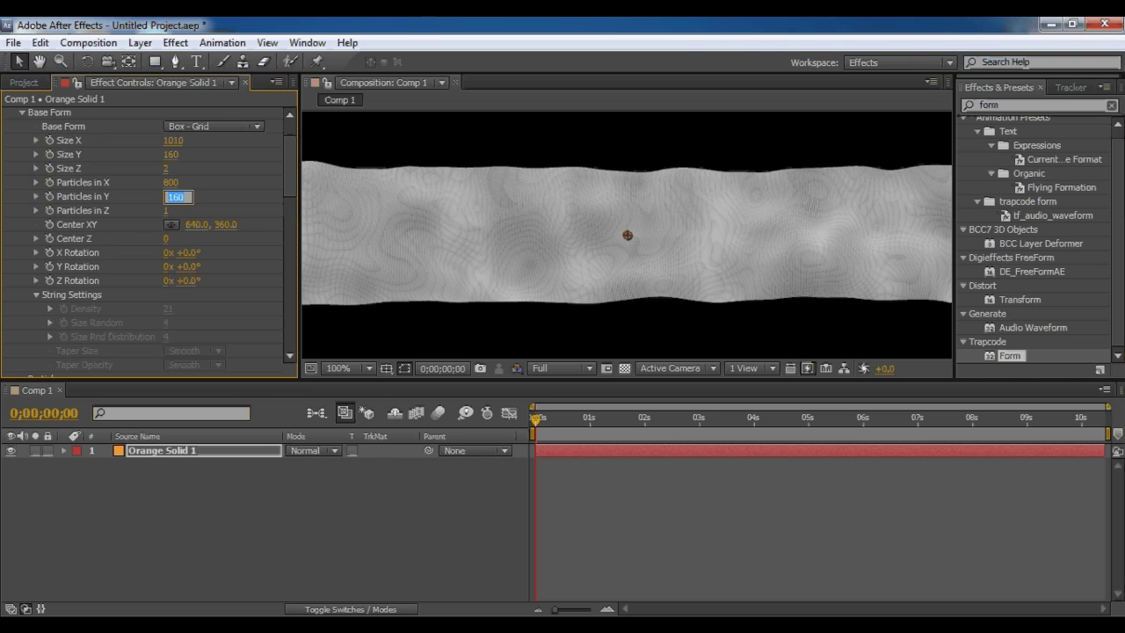
pyautogui.write('100')
pyautogui.press('Return')
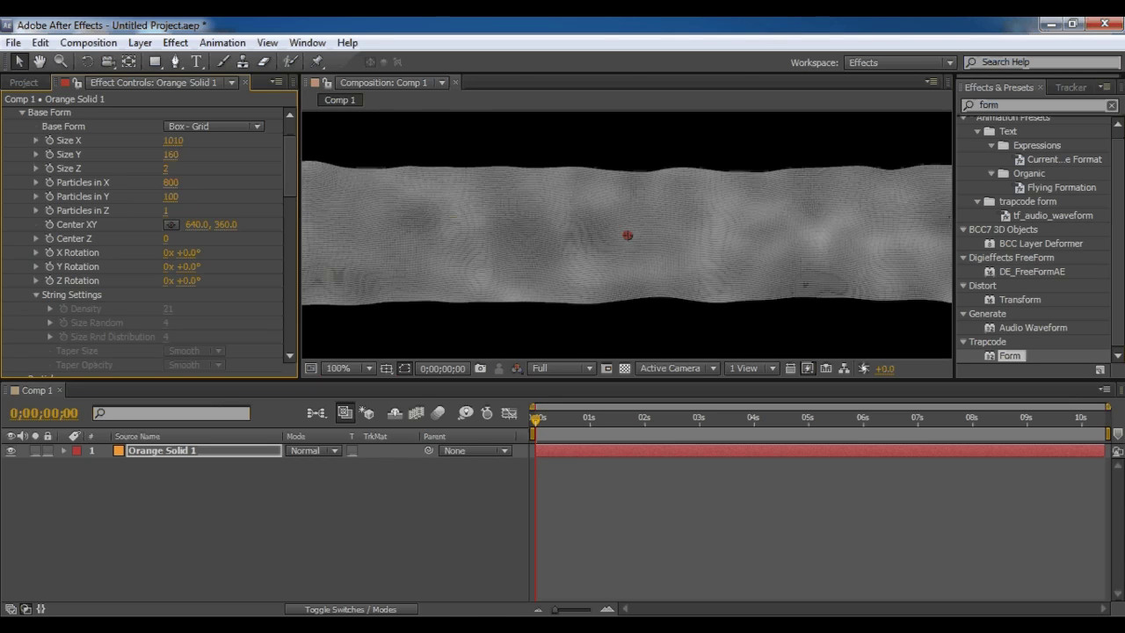
# Shorten the Base Form's Size X to 620
pyautogui.press(',')
pyautogui.press('.')
pyautogui.moveTo(173, 140); pyautogui.dragTo(138, 141)
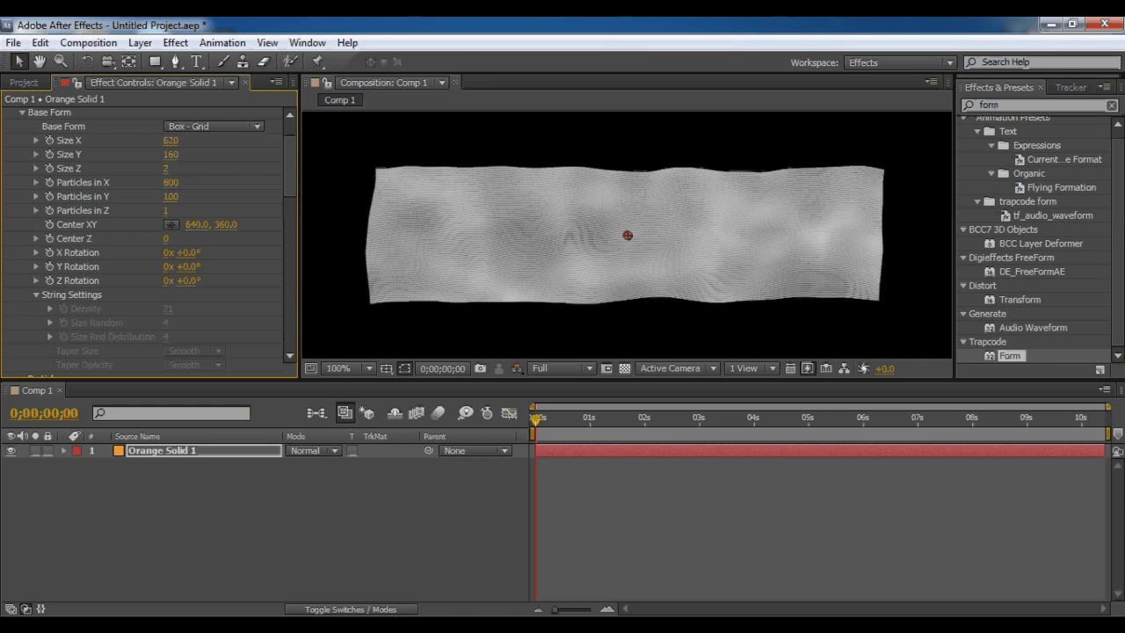
# Increase the Fractal Field's Displace to 105
pyautogui.moveTo(289, 167); pyautogui.dragTo(289, 266)
pyautogui.moveTo(167, 236); pyautogui.dragTo(186, 235)
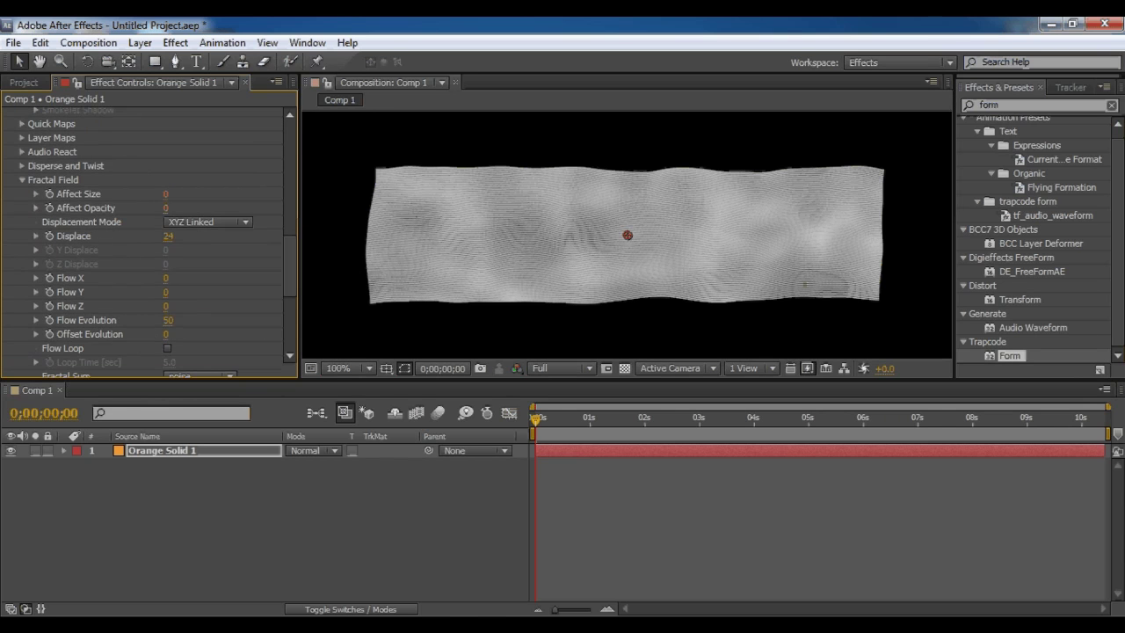
pyautogui.moveTo(168, 236); pyautogui.dragTo(201, 236)
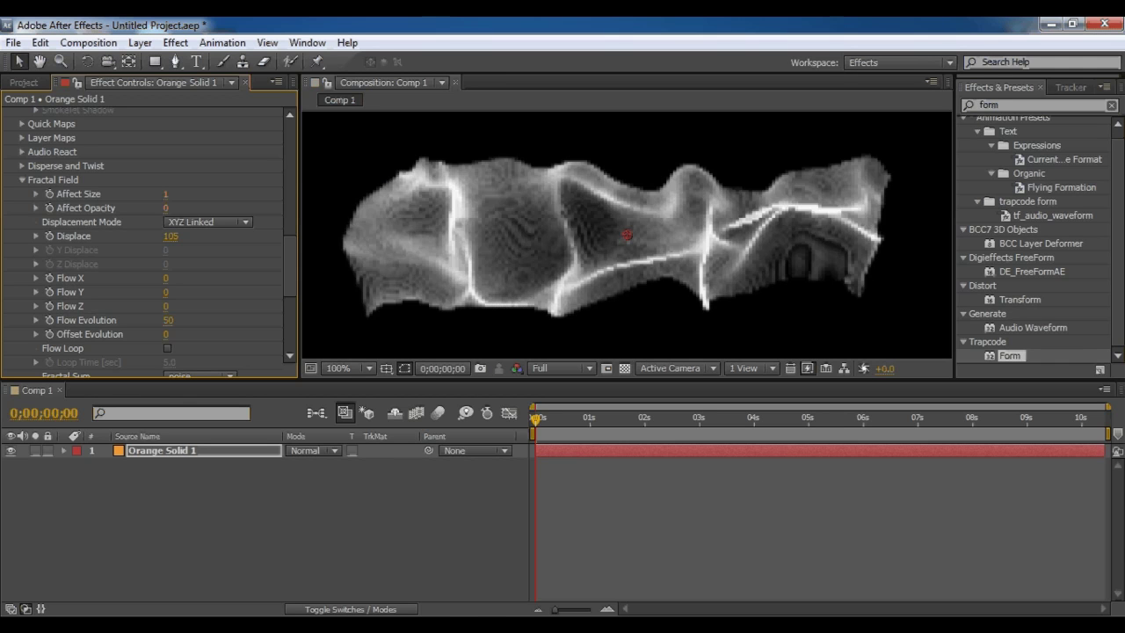
# Try an Affect Size of 4 and an Affect Opacity of 47 in the Fractal Field, and reset both to 0
pyautogui.moveTo(166, 194); pyautogui.dragTo(168, 195)
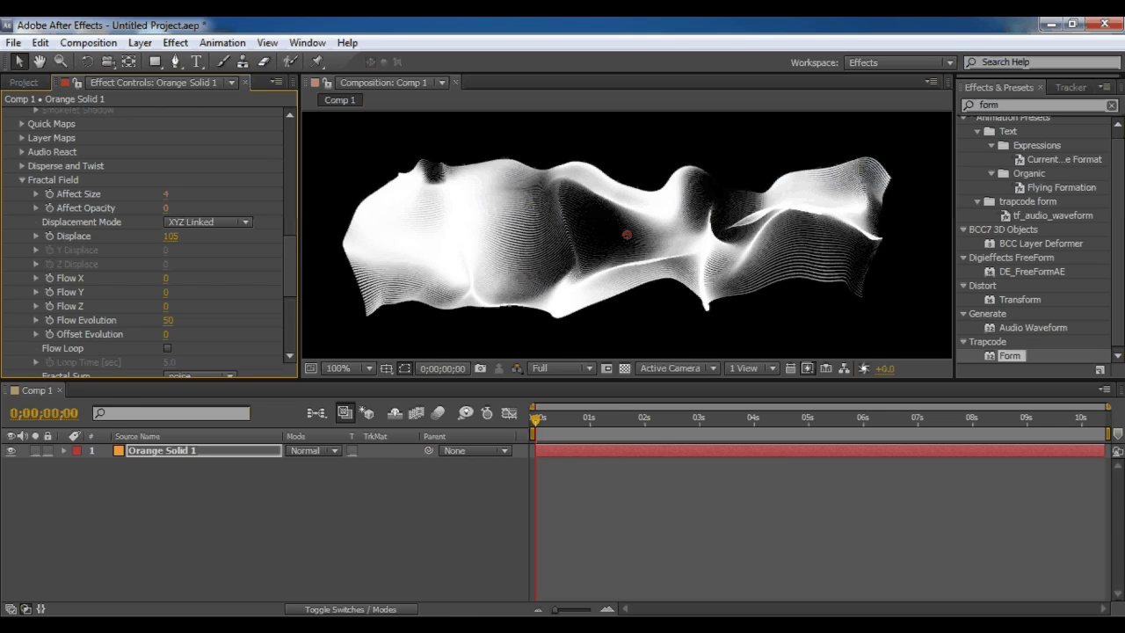
pyautogui.moveTo(167, 208); pyautogui.dragTo(205, 208)
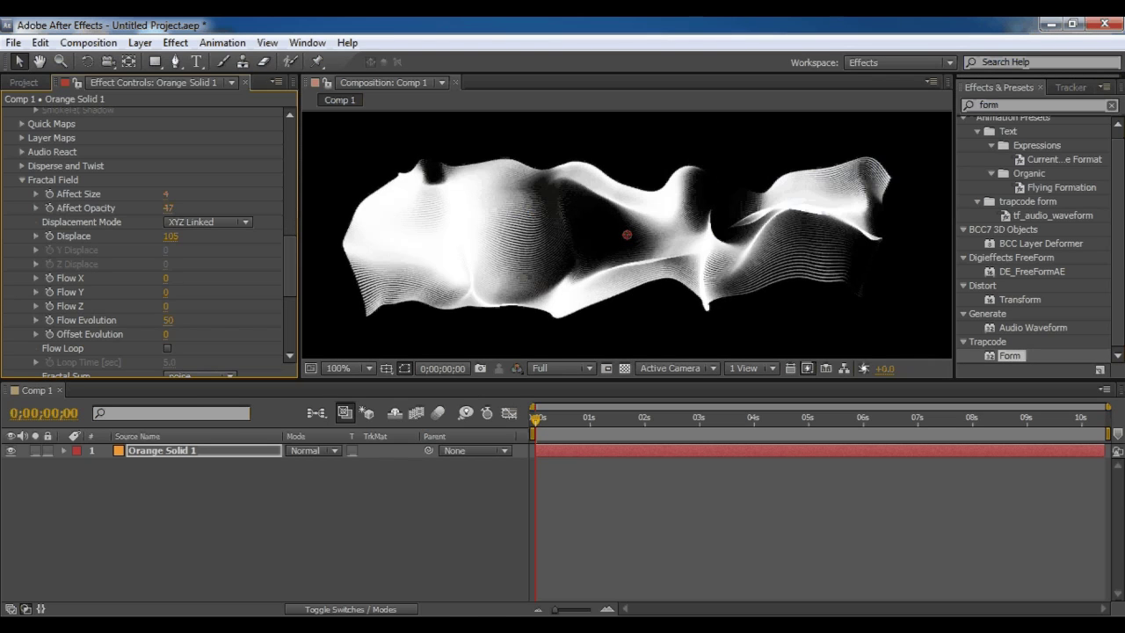
pyautogui.click(166, 194)
pyautogui.write('0')
pyautogui.press('Return')
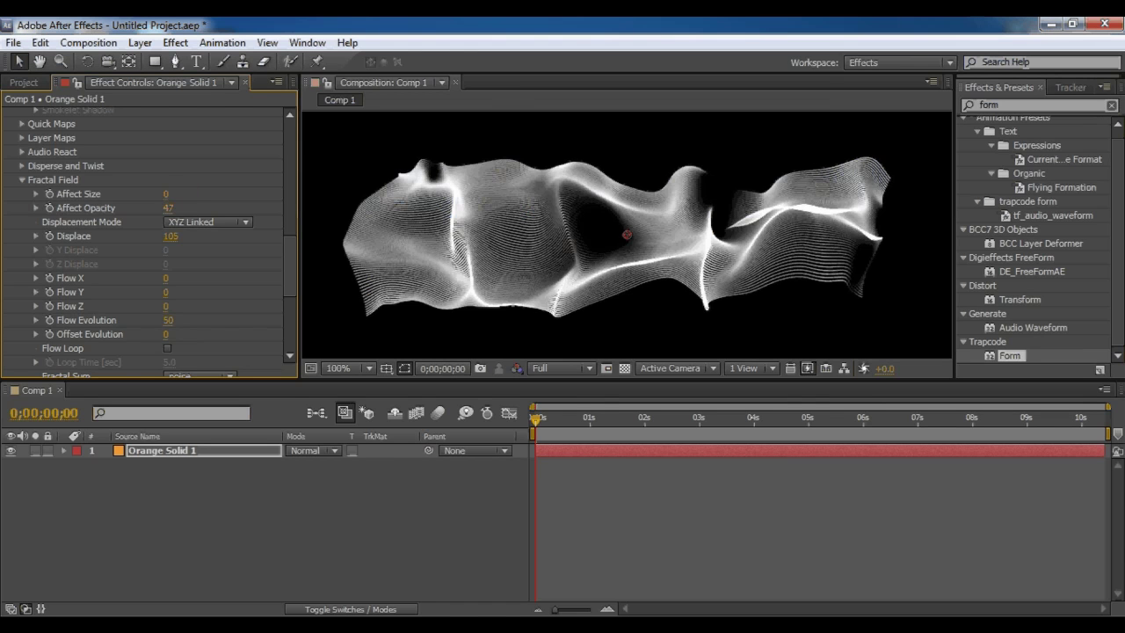
pyautogui.click(168, 208)
pyautogui.write('0')
pyautogui.press('Return')
# Set the Fractal Field's Displace to 120
pyautogui.click(171, 236)
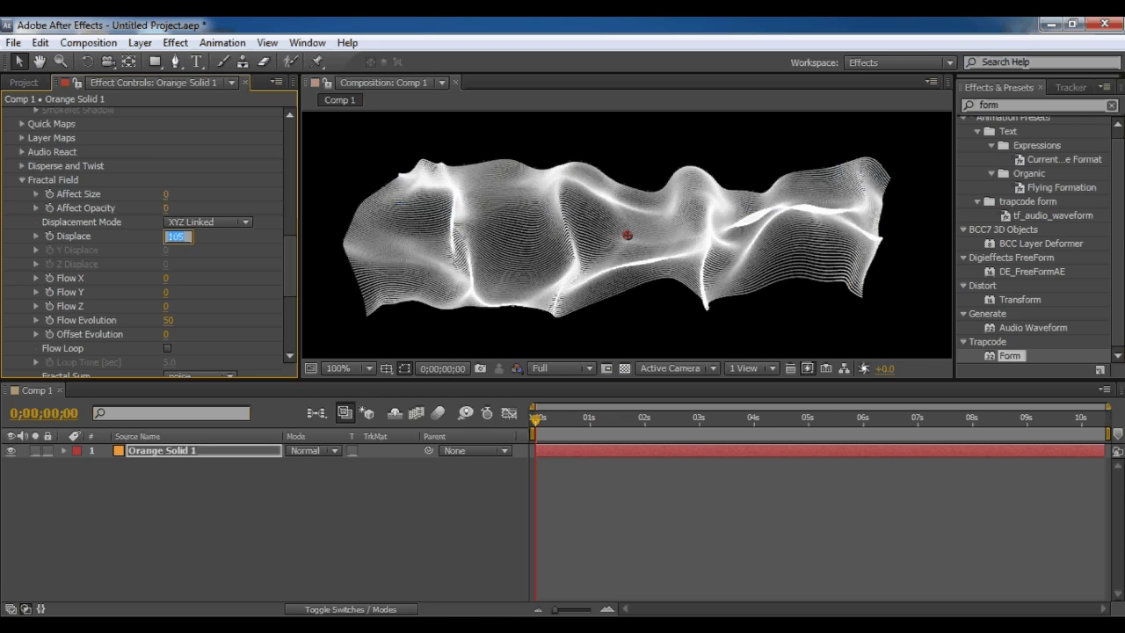
pyautogui.write('120')
pyautogui.press('Return')
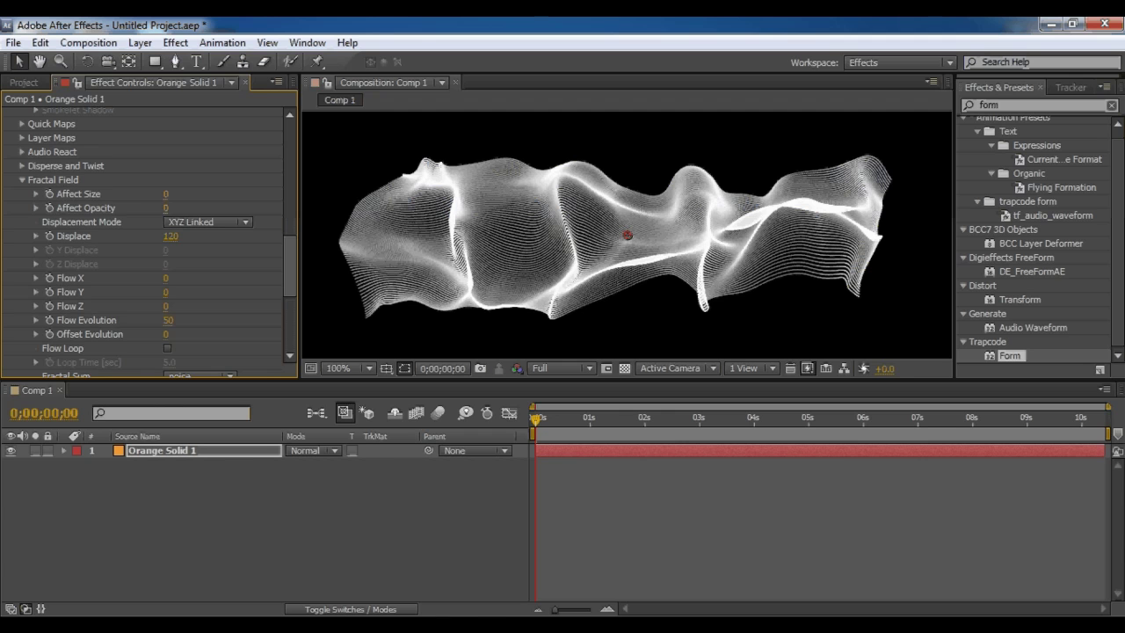
# Switch the Fractal Field's Displacement Mode to XYZ Individual, with X Displace at 0 and Y Displace at 160
pyautogui.scroll(-2, 290, 263)
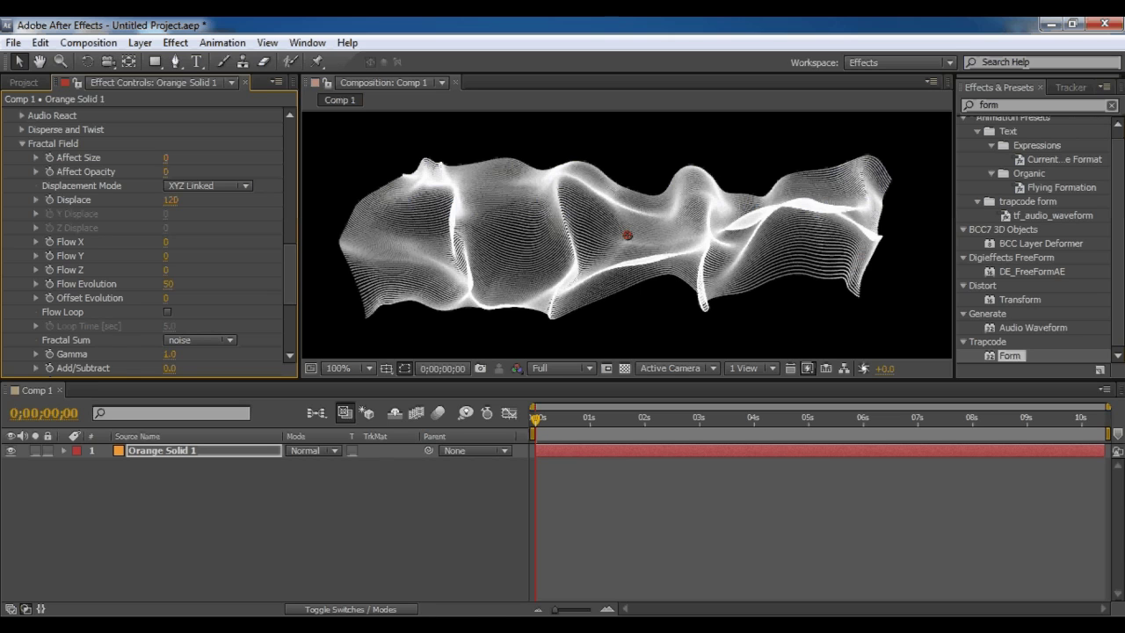
pyautogui.click(208, 186)
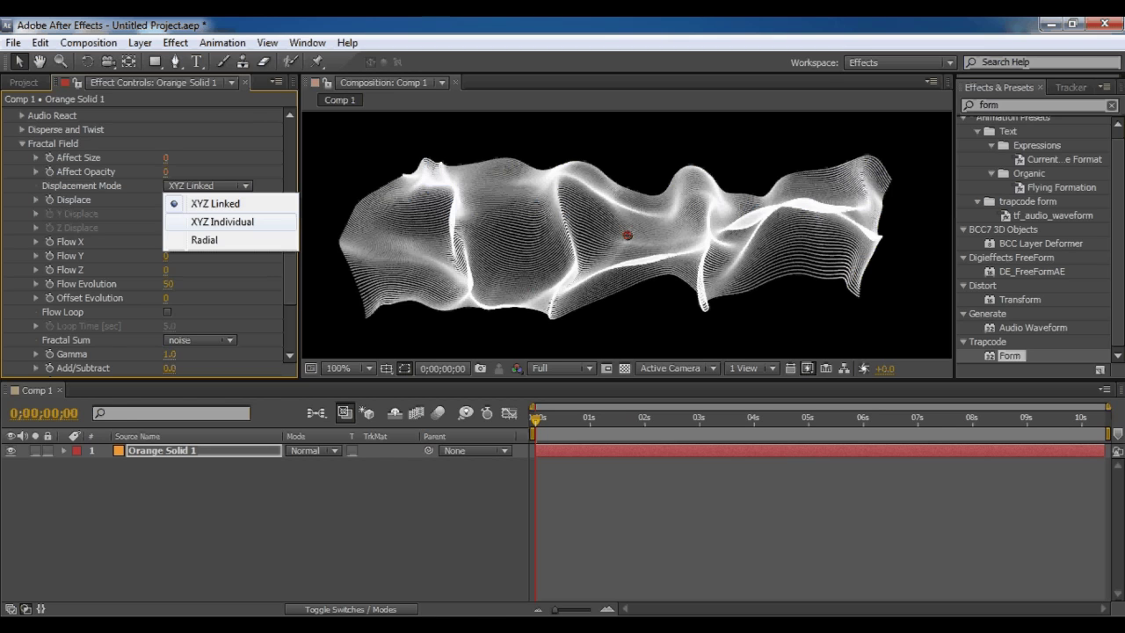
pyautogui.click(222, 221)
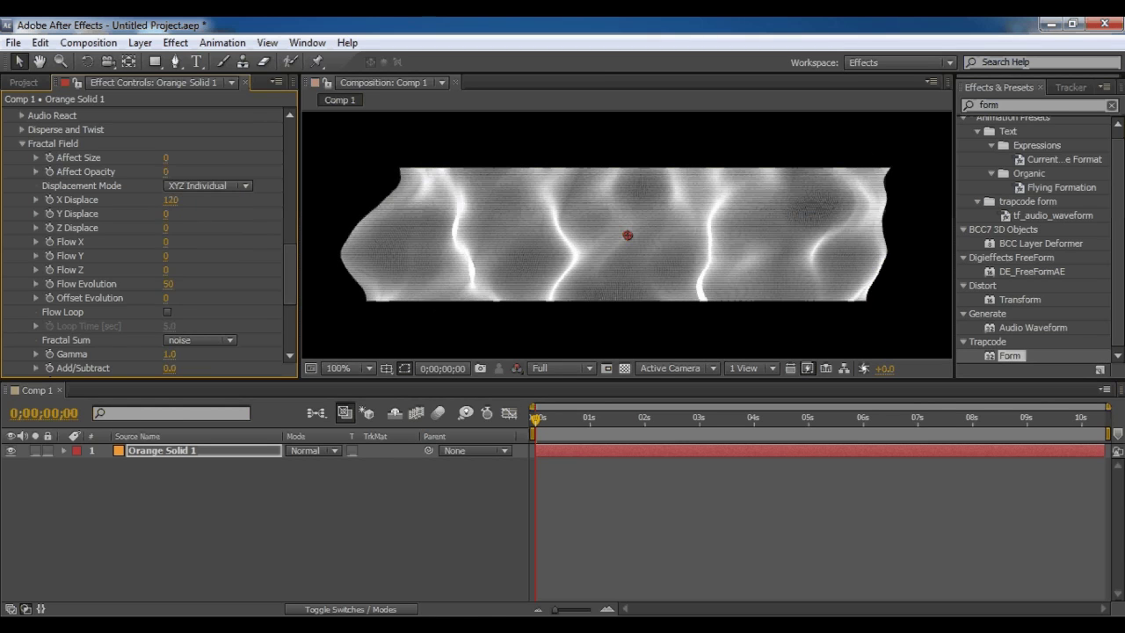
pyautogui.click(171, 200)
pyautogui.write('0')
pyautogui.press('Return')
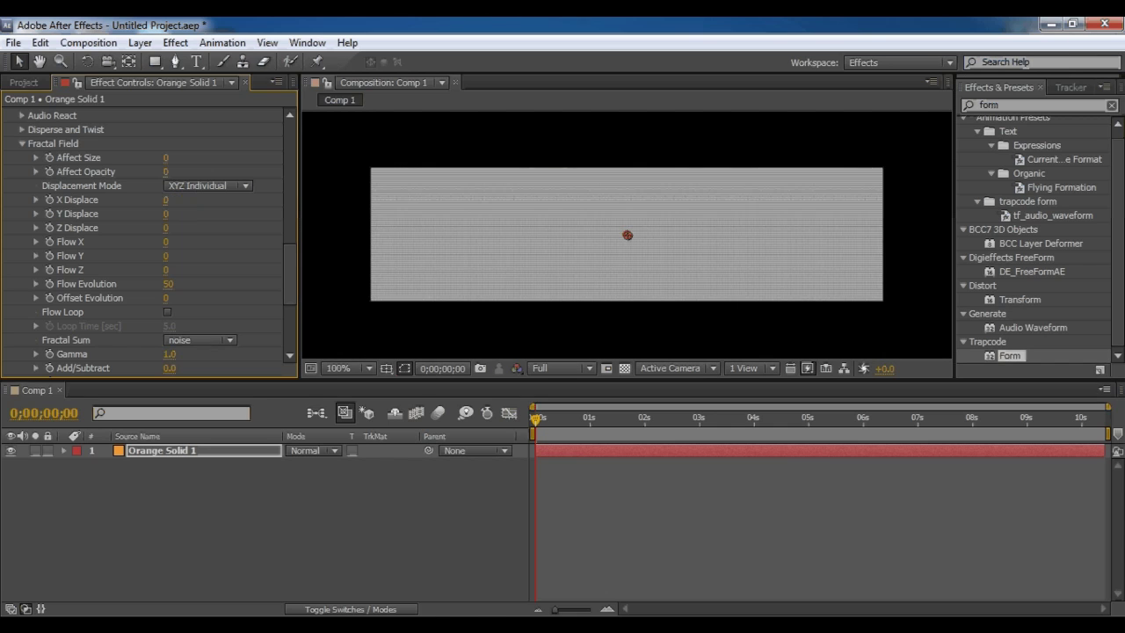
pyautogui.moveTo(166, 213); pyautogui.dragTo(307, 214)
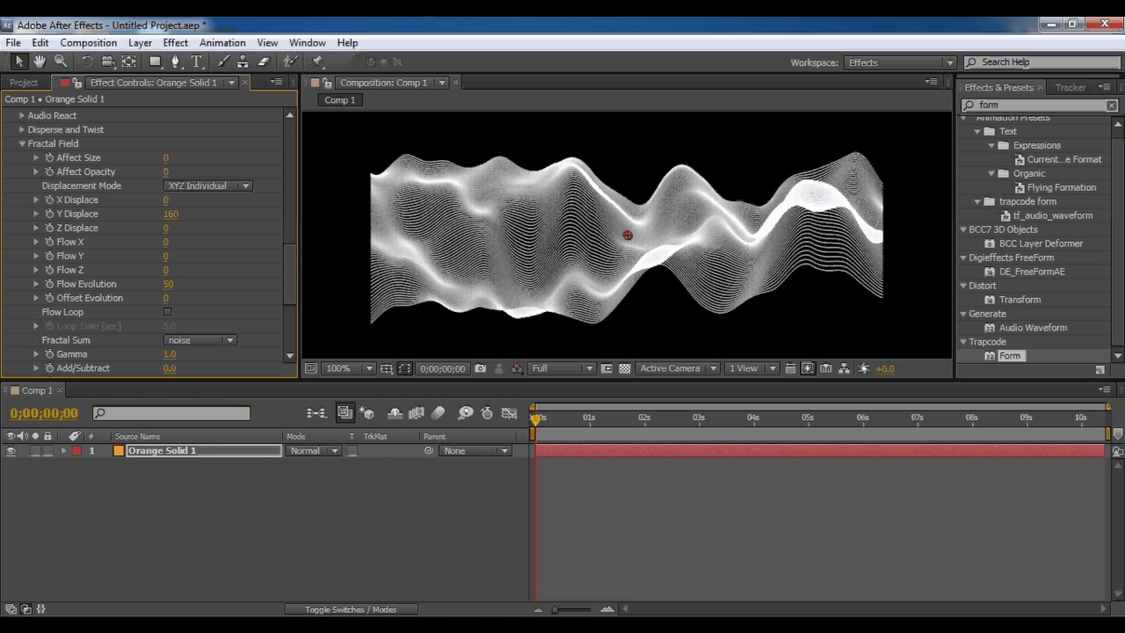
pyautogui.click(139, 42)
pyautogui.click(150, 78)
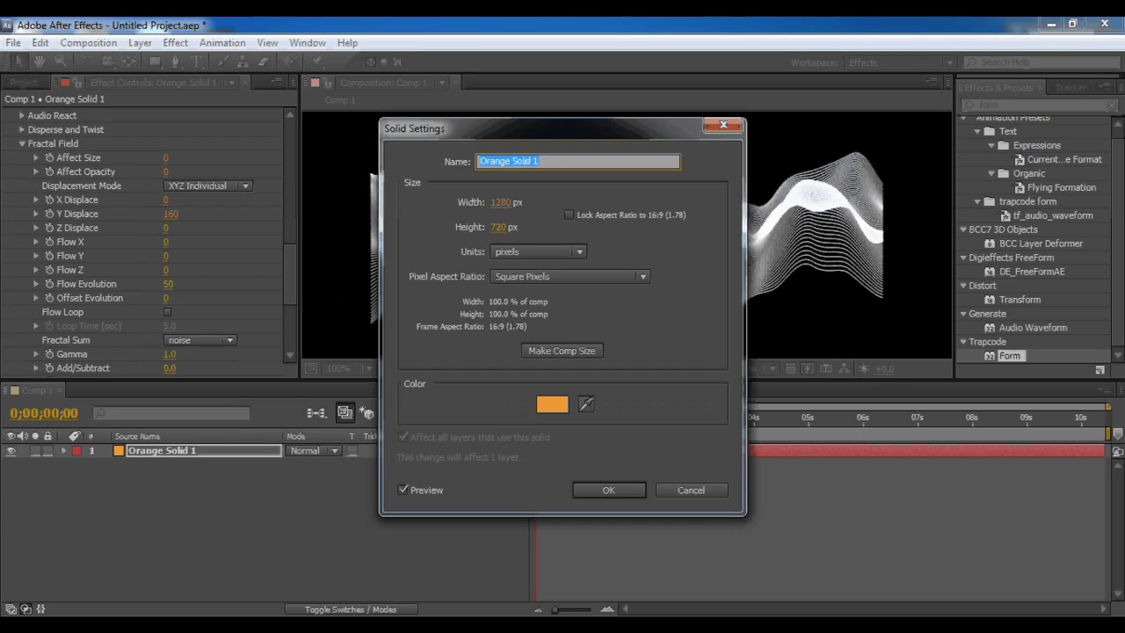
pyautogui.click(692, 491)
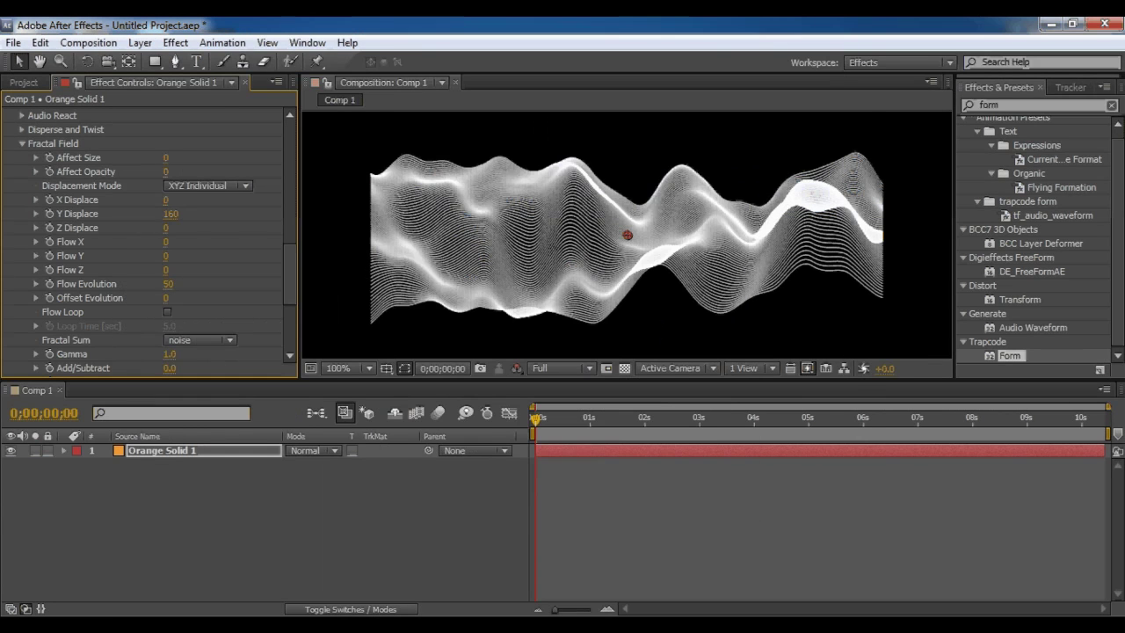
# Add a two-node camera to the composition using the 35mm preset
pyautogui.hotkey('ctrl', 'alt', 'shift', 'c')
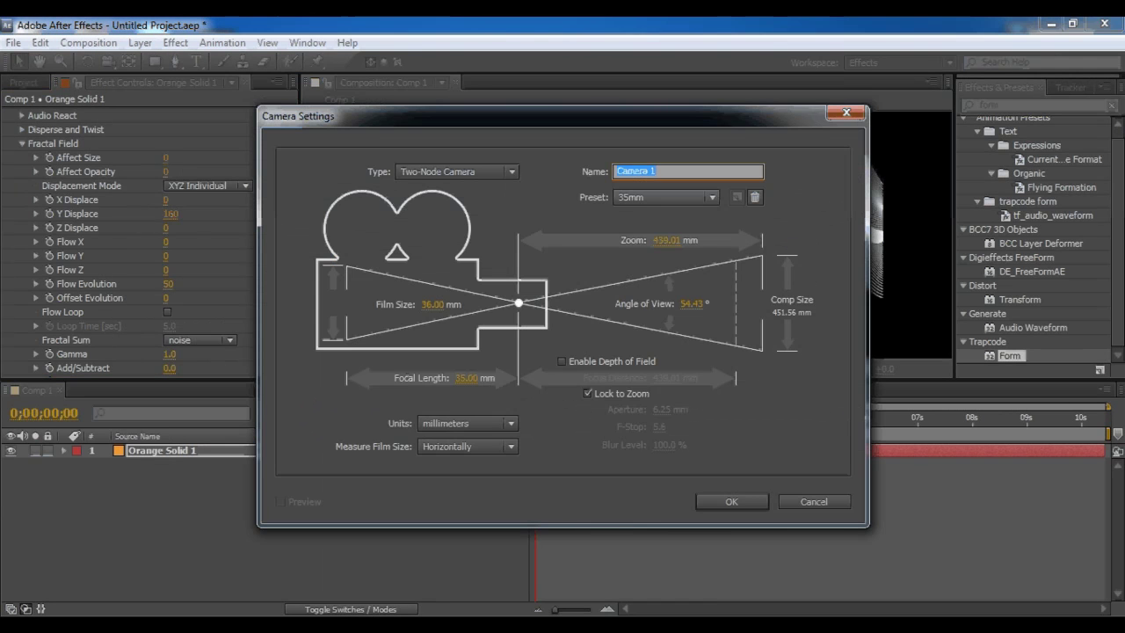
pyautogui.click(665, 197)
pyautogui.click(652, 315)
pyautogui.click(731, 502)
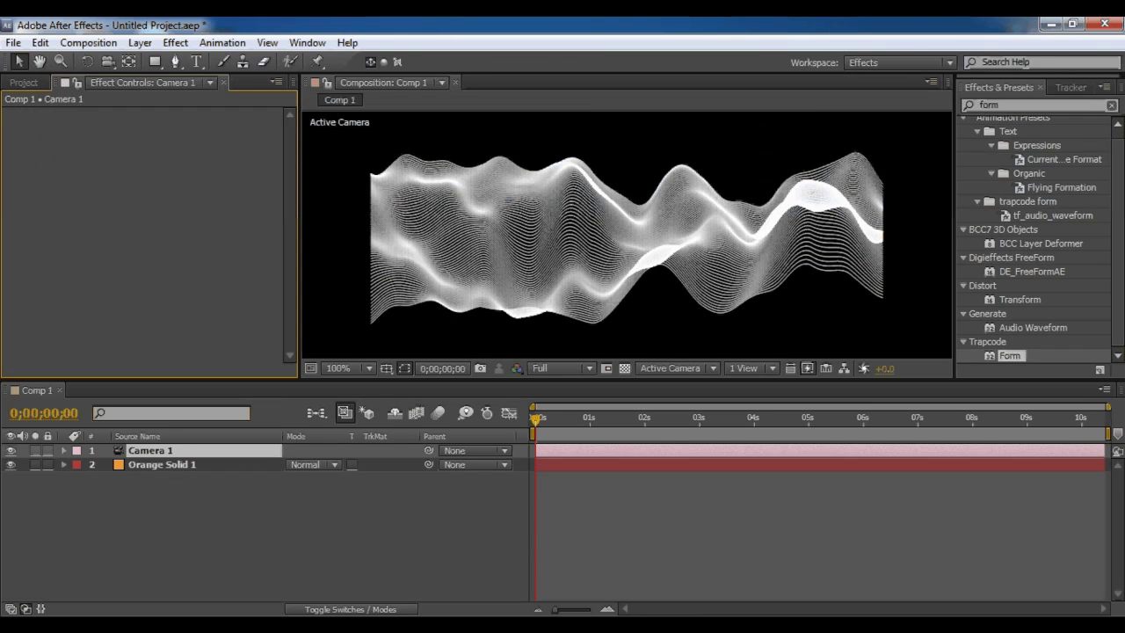
pyautogui.doubleClick(150, 450)
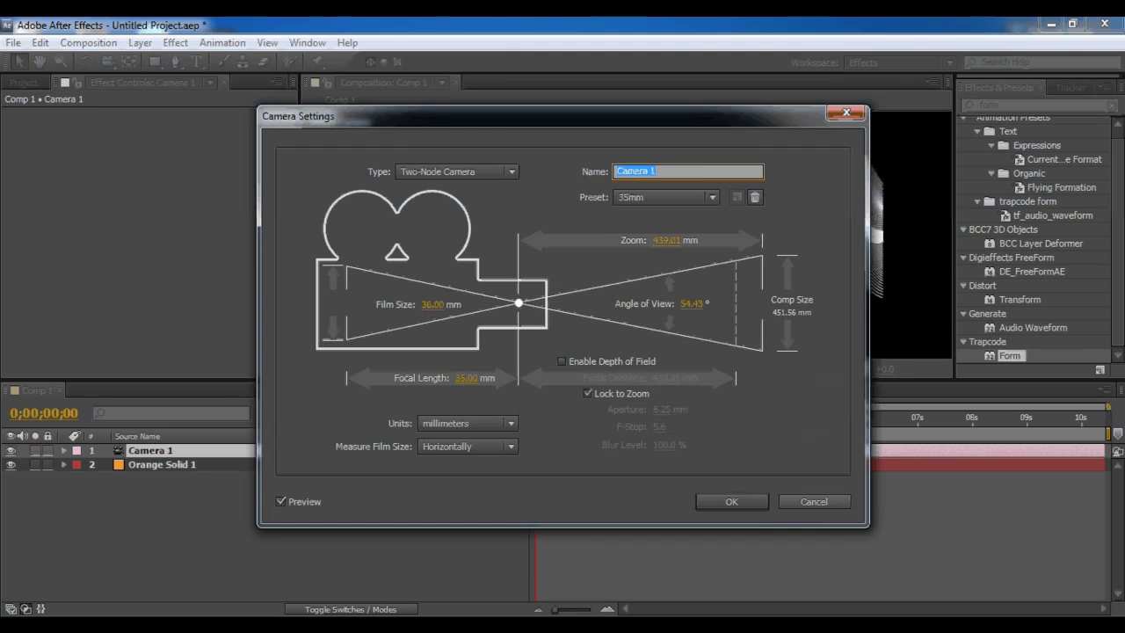
pyautogui.click(814, 501)
# Add a null object to the composition
pyautogui.click(140, 43)
pyautogui.moveTo(161, 62)
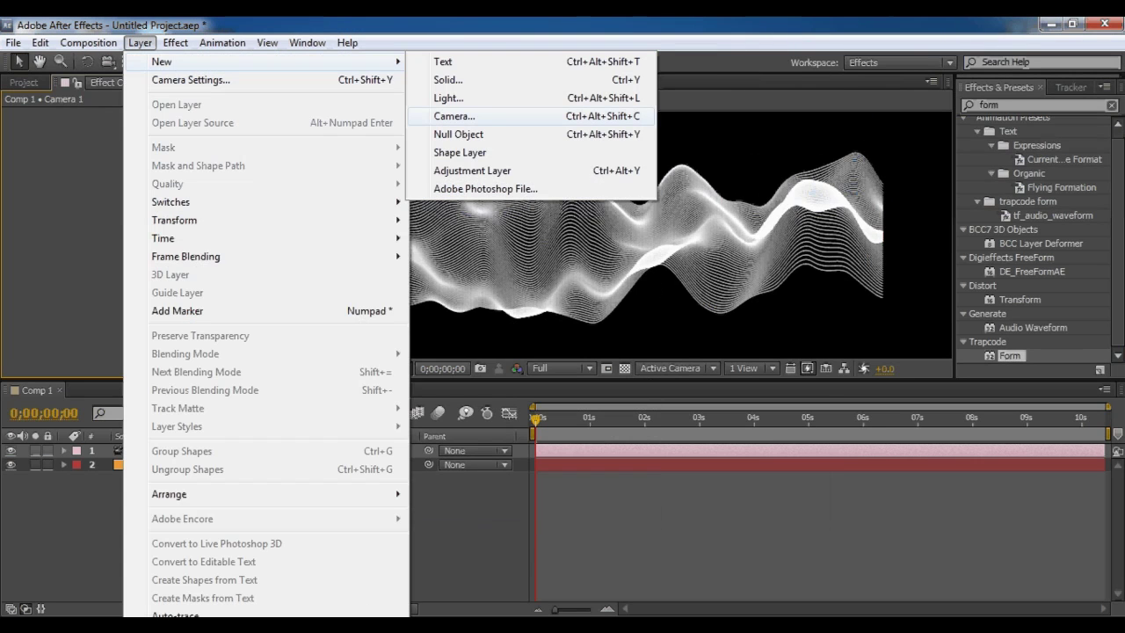
pyautogui.click(458, 134)
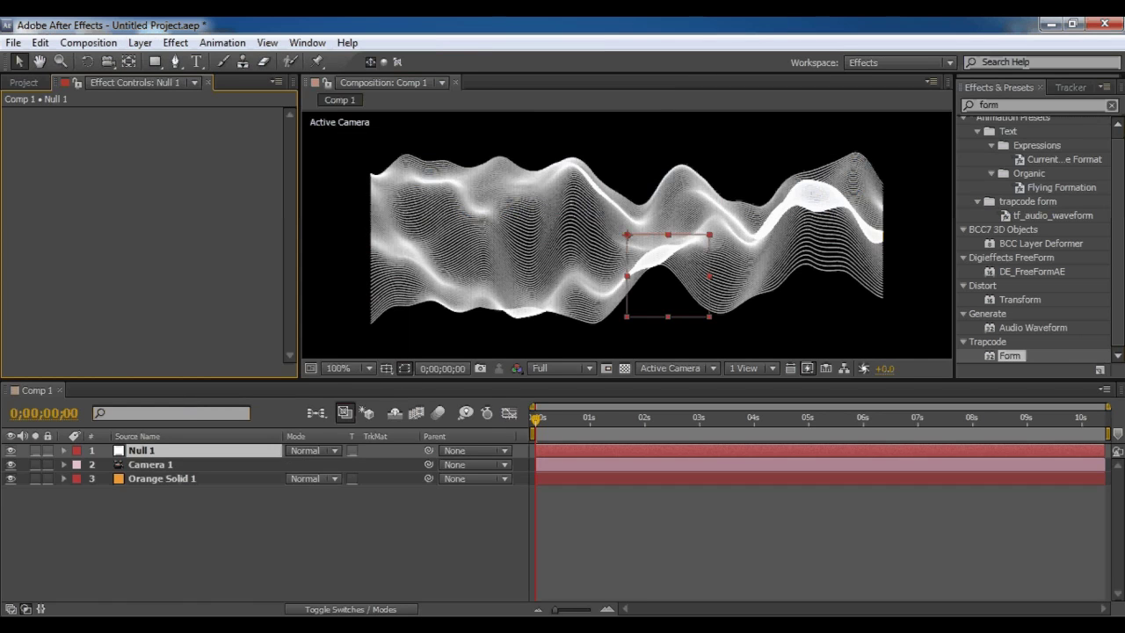
# Make the null a 3D layer and parent the camera to it
pyautogui.press('F4')
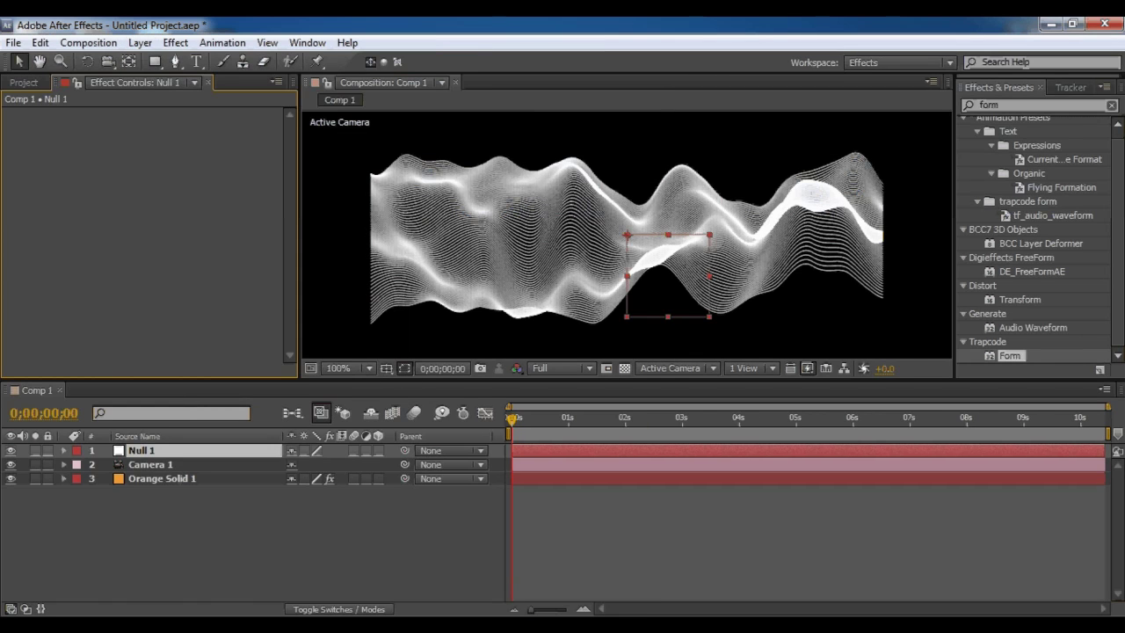
pyautogui.click(378, 451)
pyautogui.moveTo(404, 465); pyautogui.dragTo(203, 452)
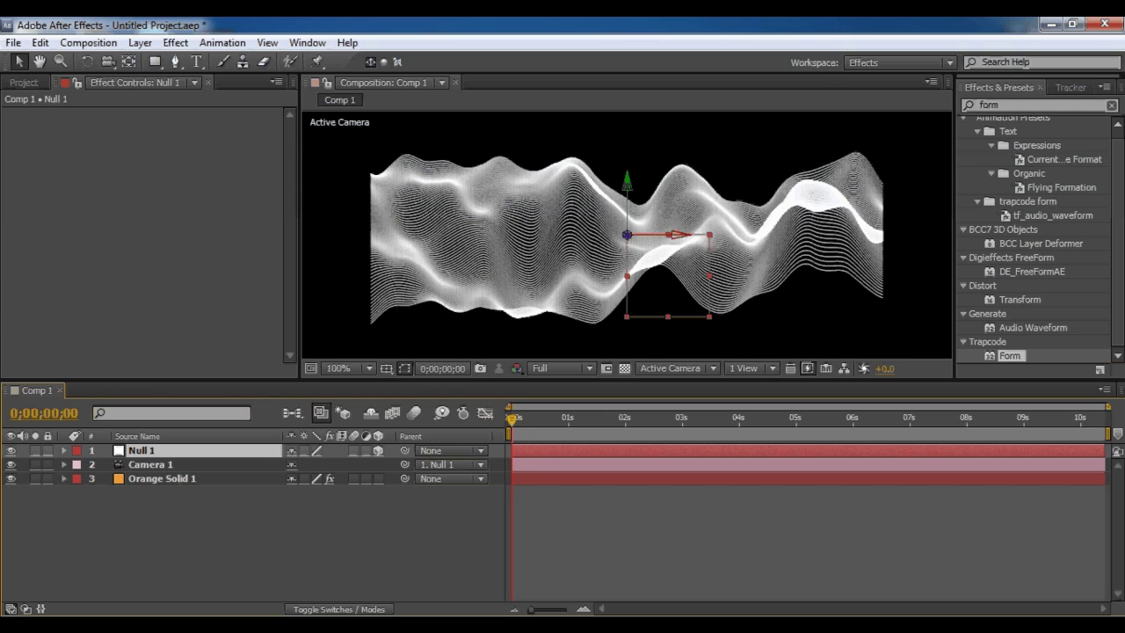
# Reveal the null's rotation properties, set X Rotation to 90°, and reduce it to 86°
pyautogui.press('r')
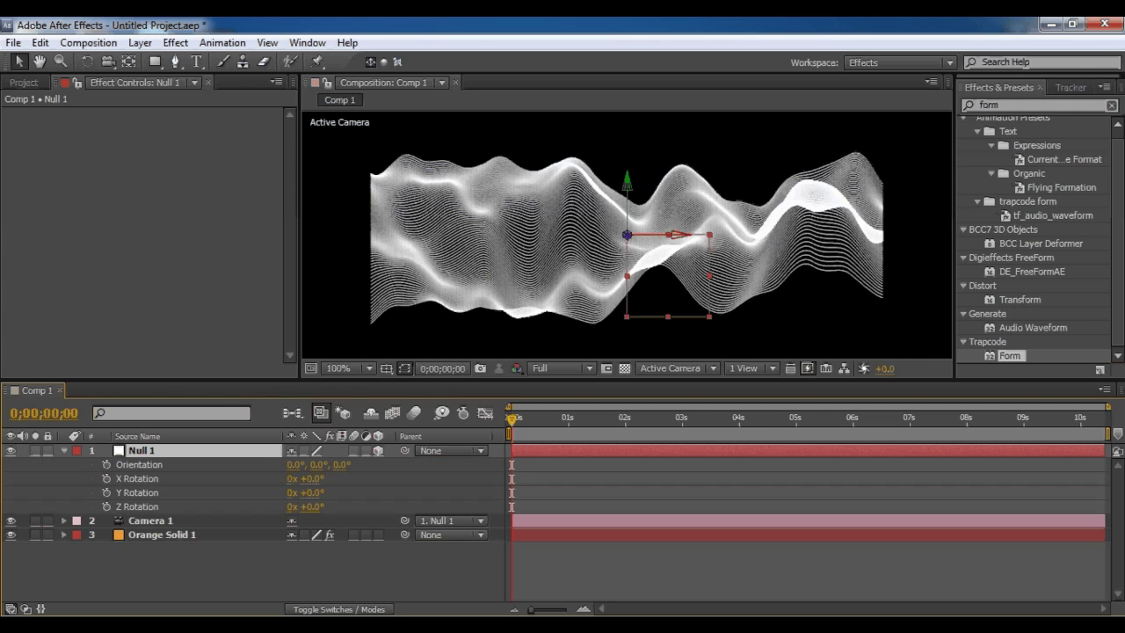
pyautogui.click(312, 478)
pyautogui.write('90')
pyautogui.press('Return')
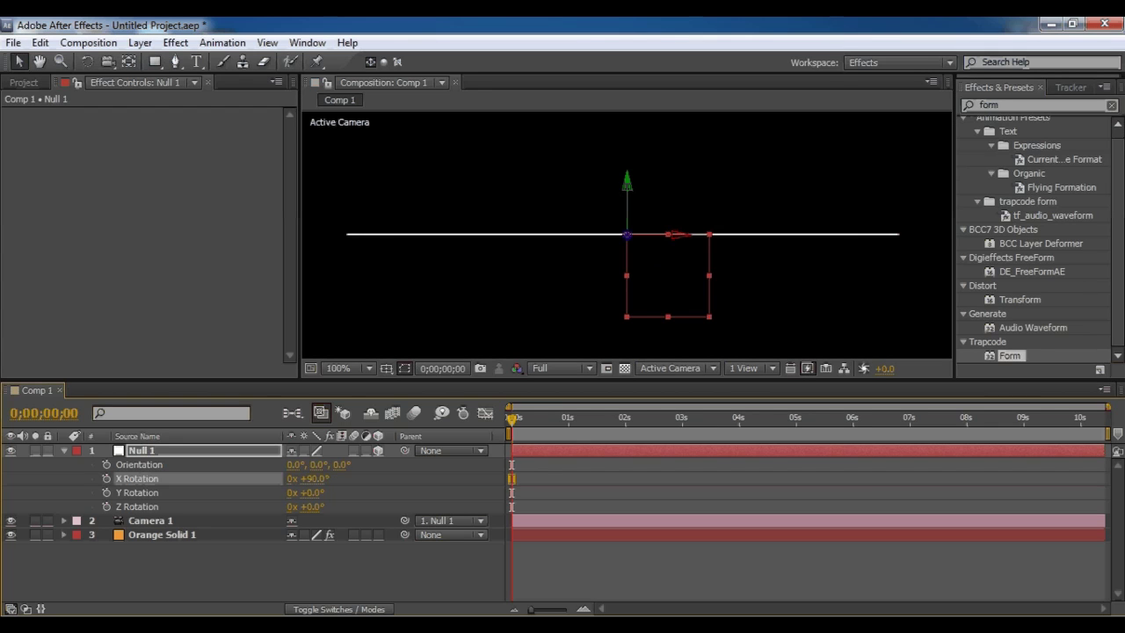
pyautogui.moveTo(313, 479)
pyautogui.mouseDown()
pyautogui.moveTo(149, 478)
pyautogui.moveTo(305, 477)
pyautogui.mouseUp()
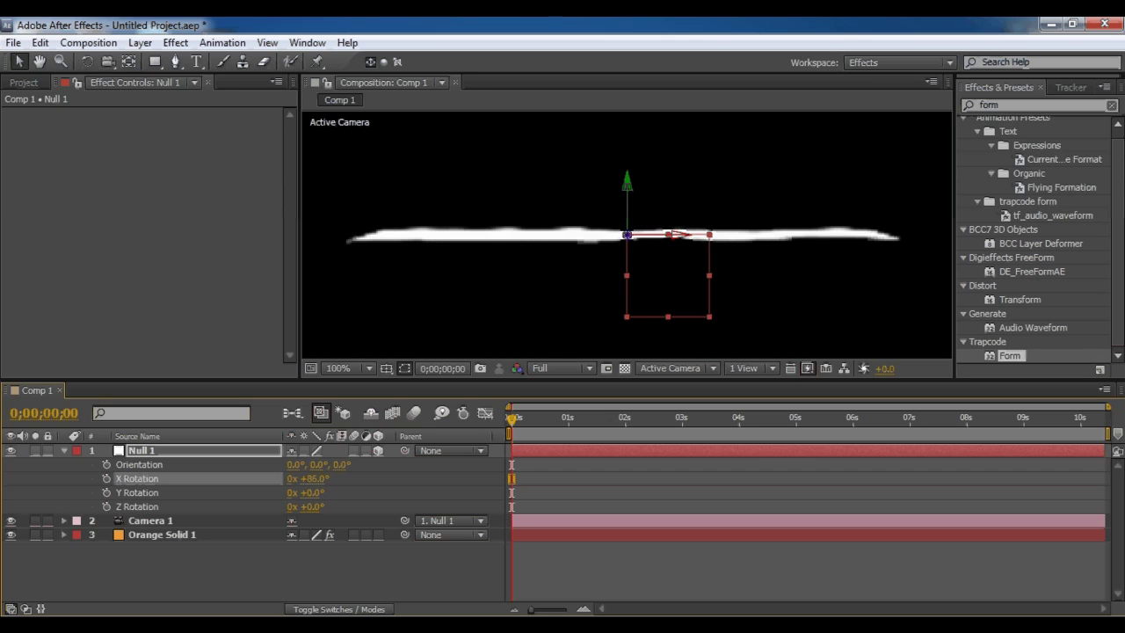
# Reveal the null's Position and set it to 640, -369, 16
pyautogui.press('p')
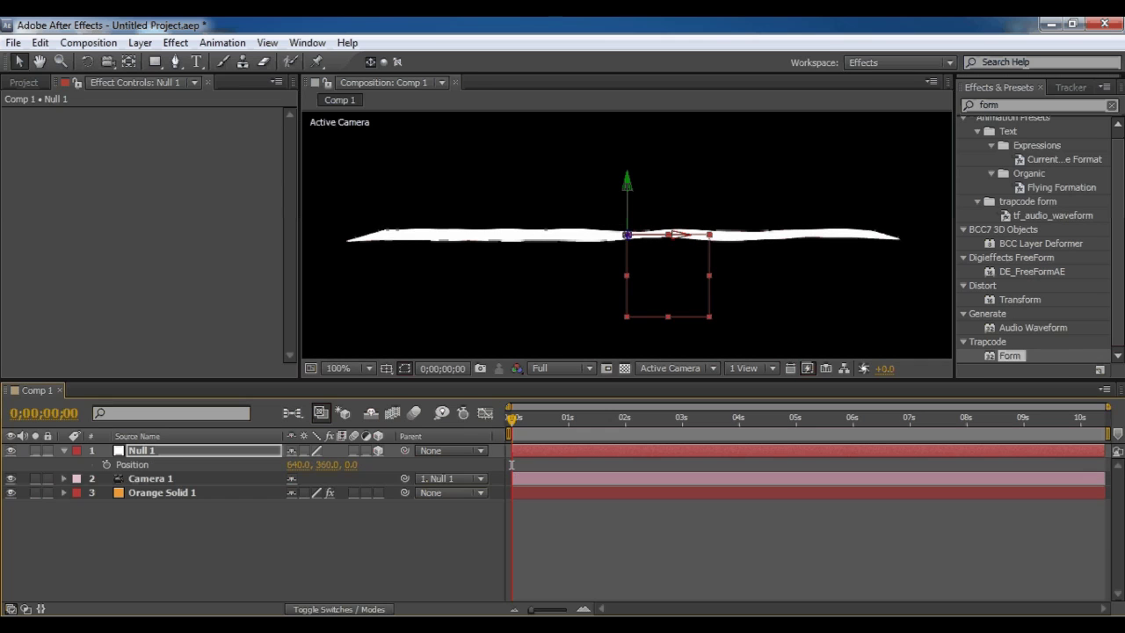
pyautogui.moveTo(351, 464); pyautogui.dragTo(109, 463)
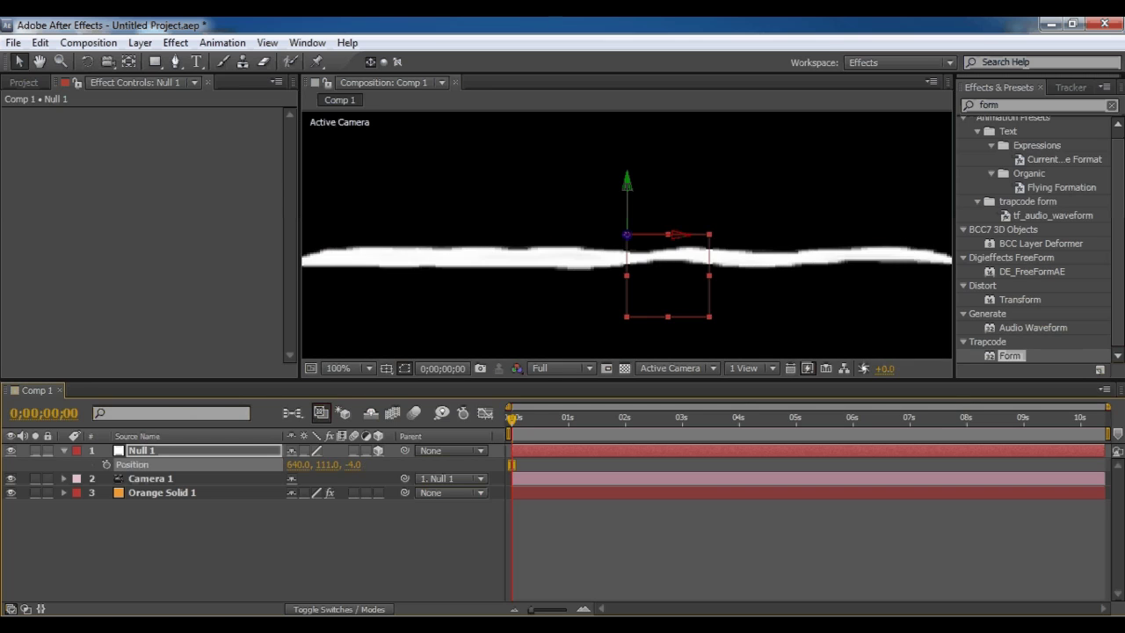
pyautogui.moveTo(326, 463)
pyautogui.mouseDown()
pyautogui.moveTo(4, 464)
pyautogui.moveTo(318, 464)
pyautogui.mouseUp()
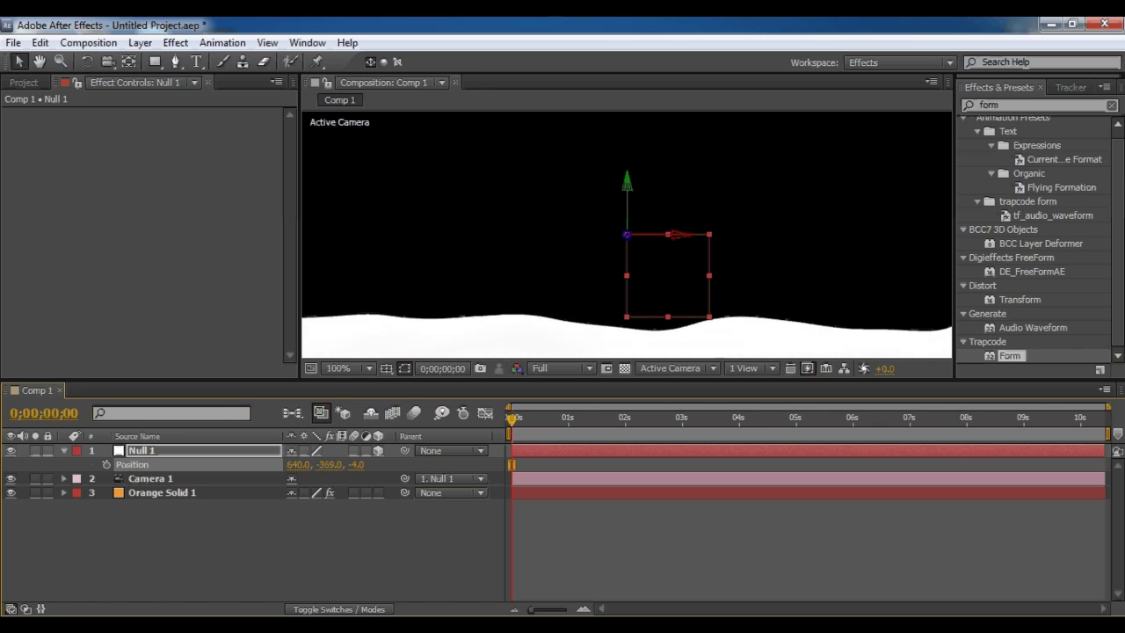
pyautogui.moveTo(356, 463); pyautogui.dragTo(374, 464)
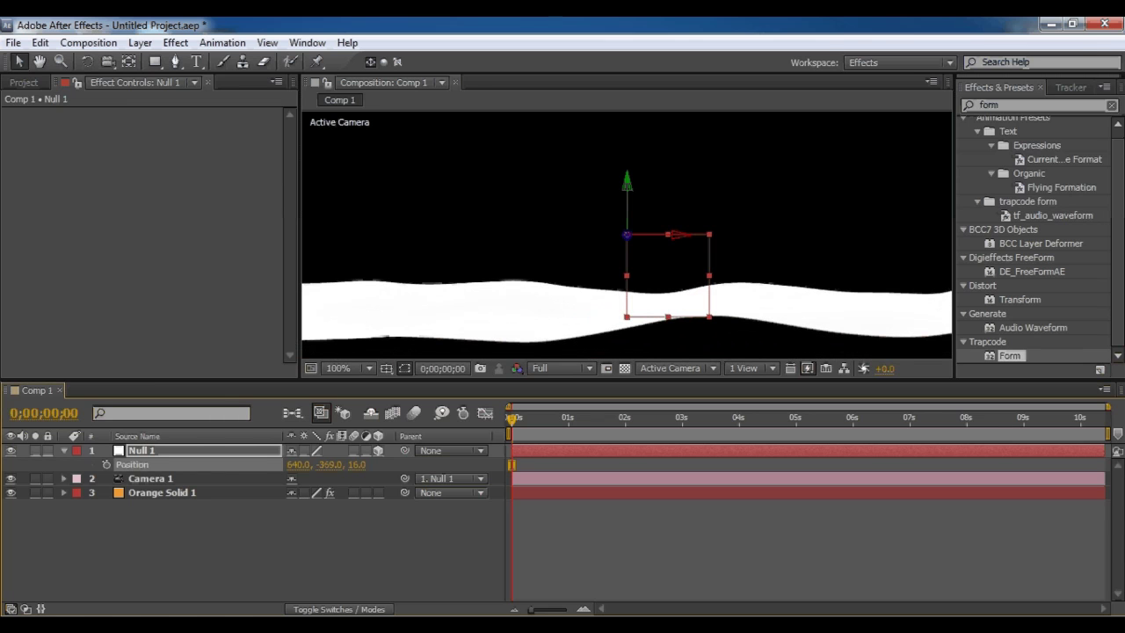
# Set the Y Displace of the Fractal Field on the orange solid's Form effect to 0
pyautogui.click(163, 493)
pyautogui.moveTo(290, 154); pyautogui.dragTo(290, 250)
pyautogui.scroll(-5, 150, 238)
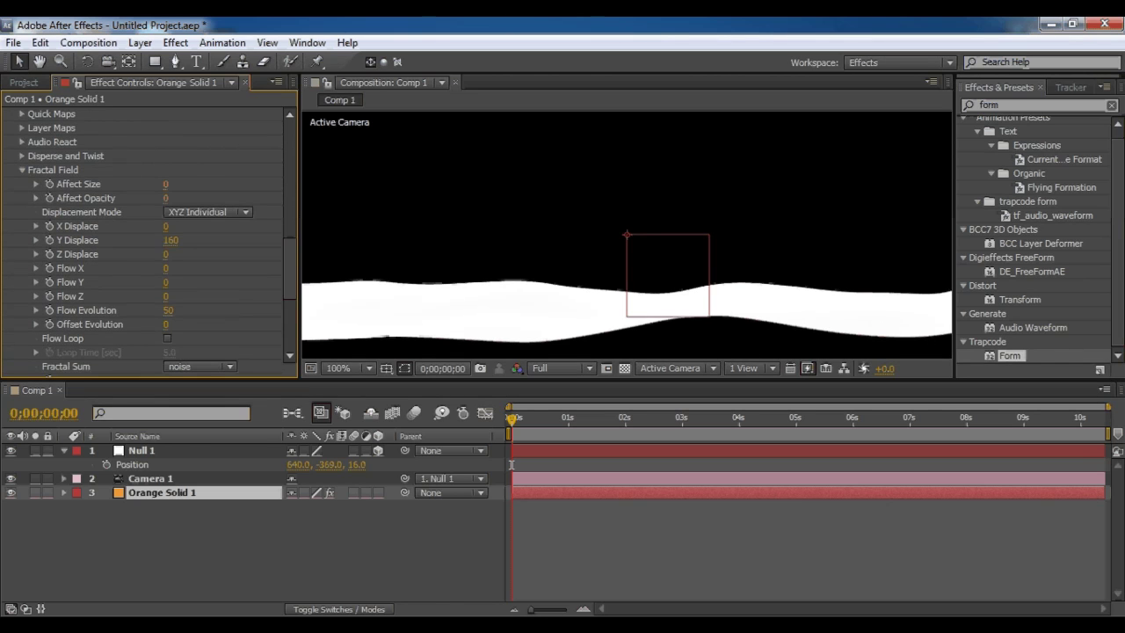
pyautogui.click(172, 240)
pyautogui.write('0')
pyautogui.press('Return')
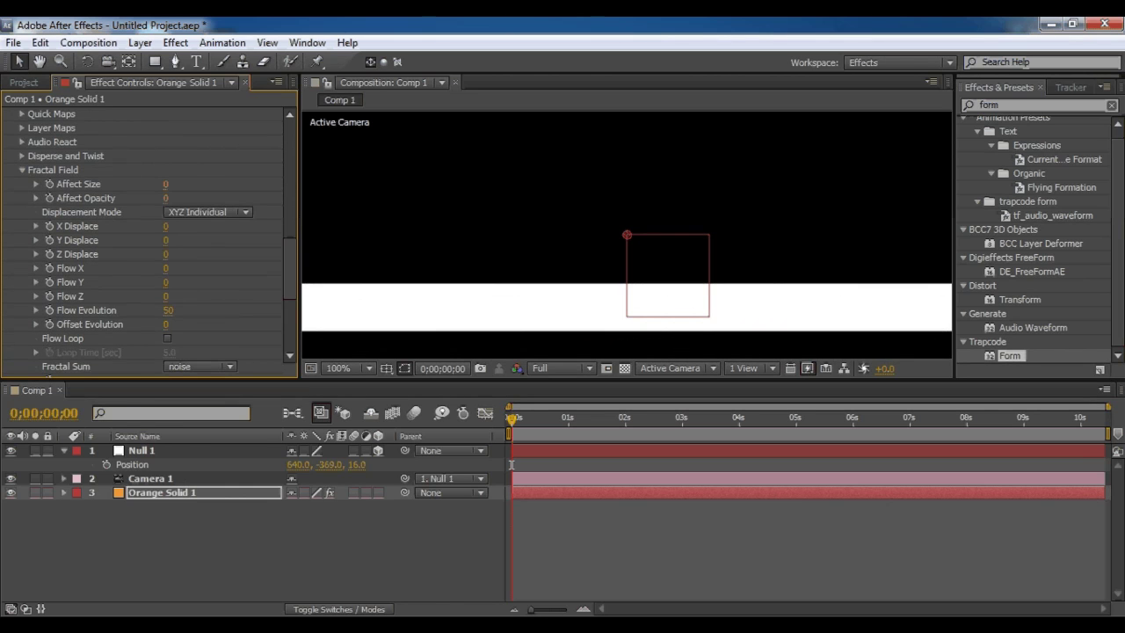
# Try a Z Displace of 61, reset it to 0, and raise X Displace to 109
pyautogui.moveTo(165, 254); pyautogui.dragTo(194, 254)
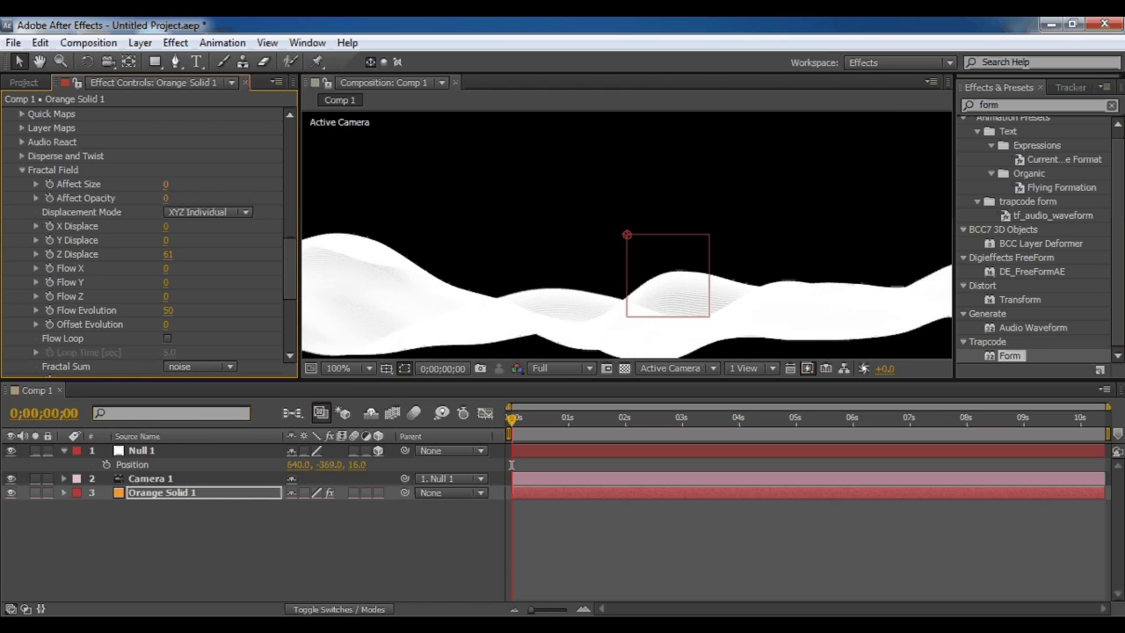
pyautogui.press(',')
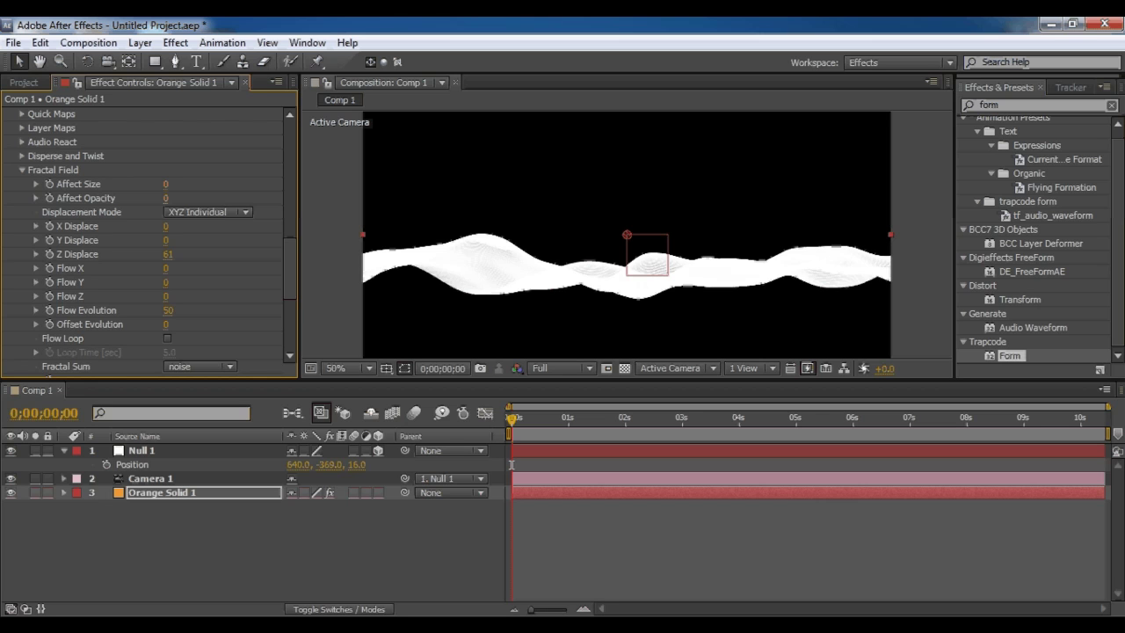
pyautogui.click(167, 254)
pyautogui.write('0')
pyautogui.press('Return')
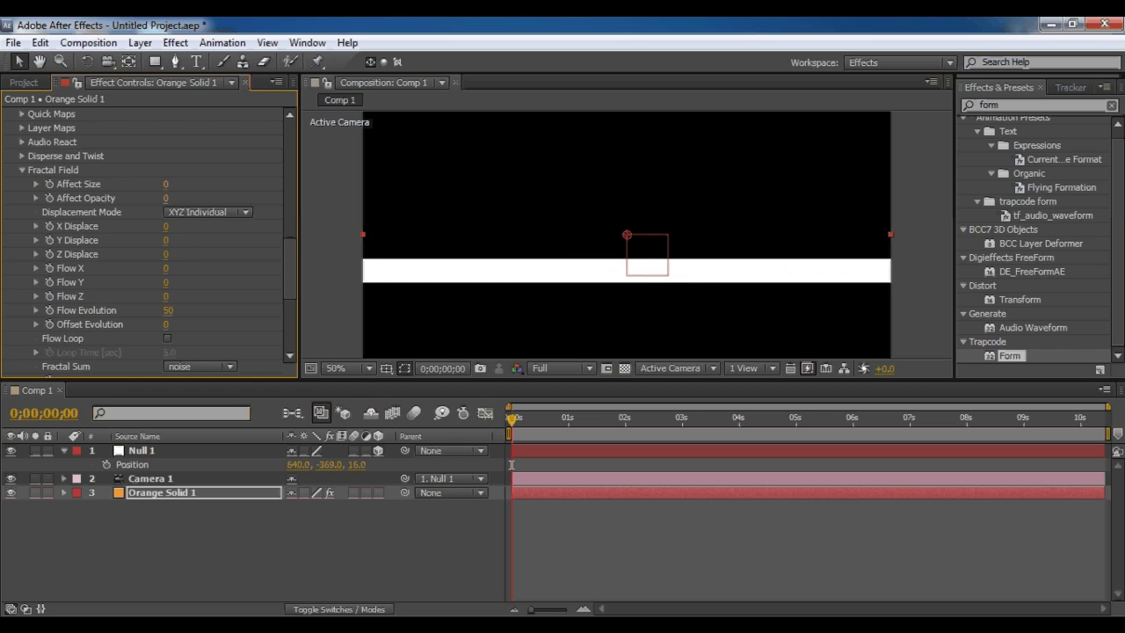
pyautogui.moveTo(172, 226); pyautogui.dragTo(260, 225)
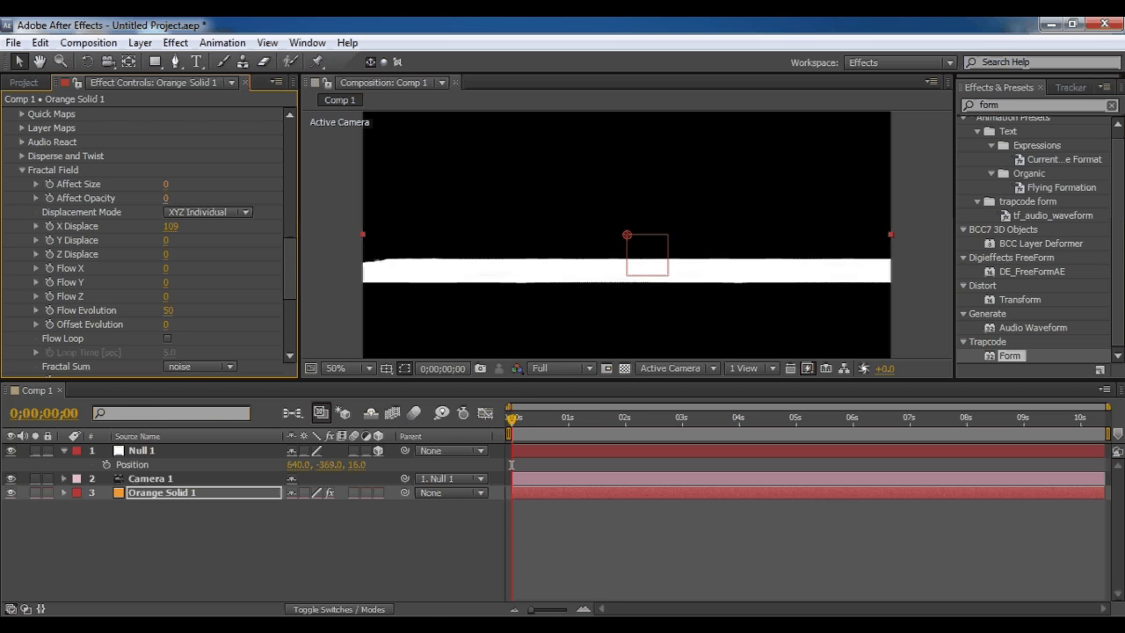
# Delete the null and the camera from the composition
pyautogui.click(512, 464)
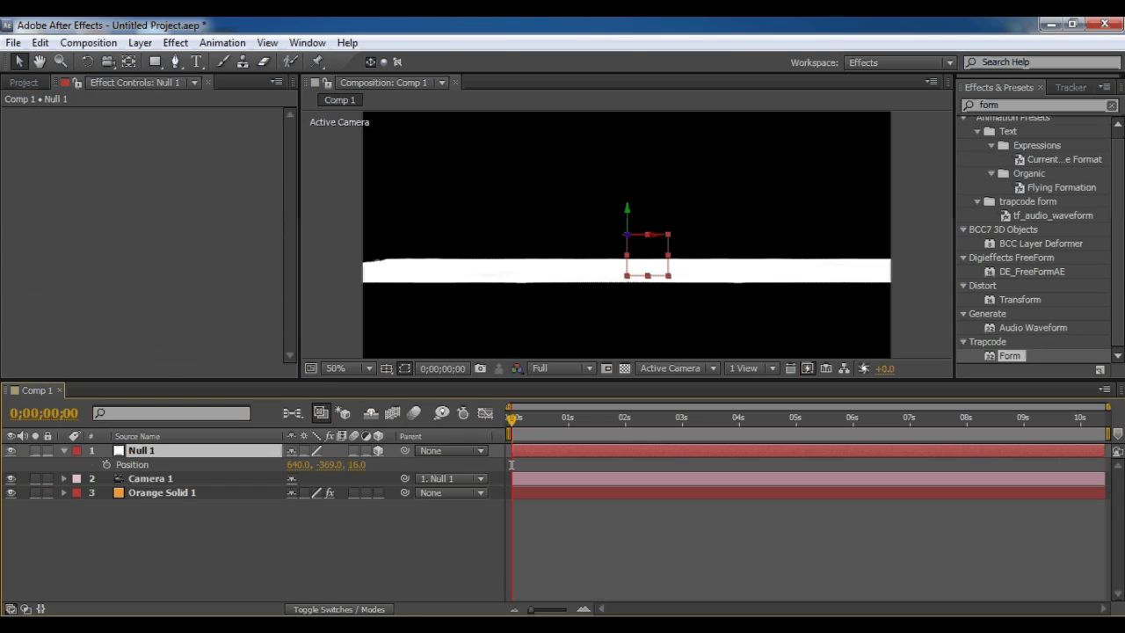
pyautogui.press('Delete')
pyautogui.hotkey('ctrl', 'Up')
pyautogui.press('Delete')
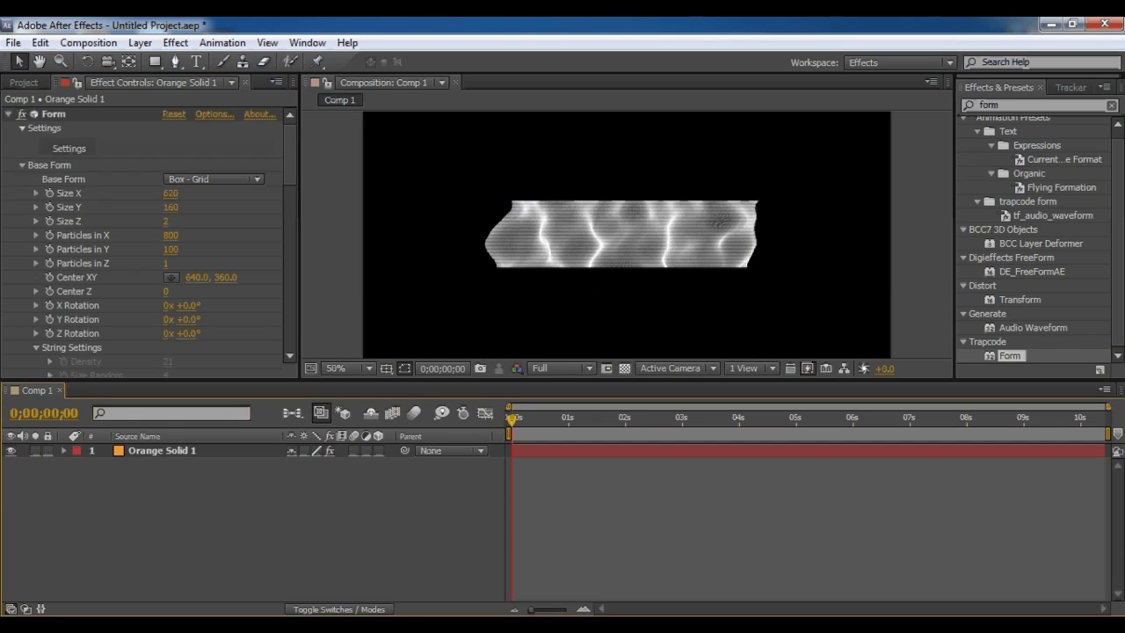
pyautogui.press('.')
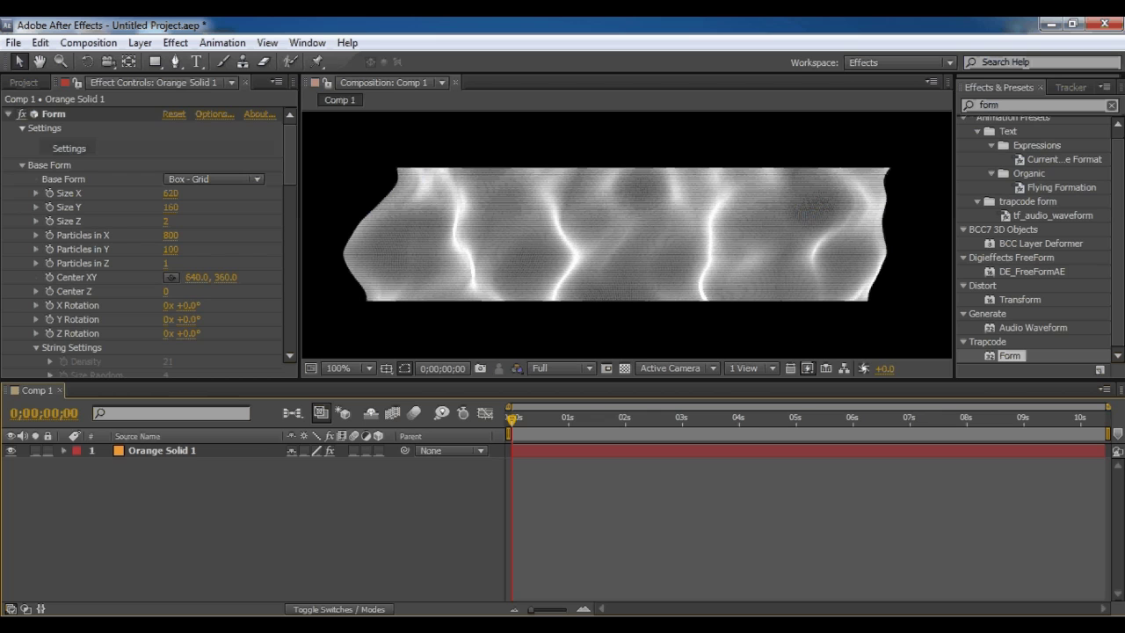
# Reset the Fractal Field's X Displace on the orange solid to 0
pyautogui.click(161, 451)
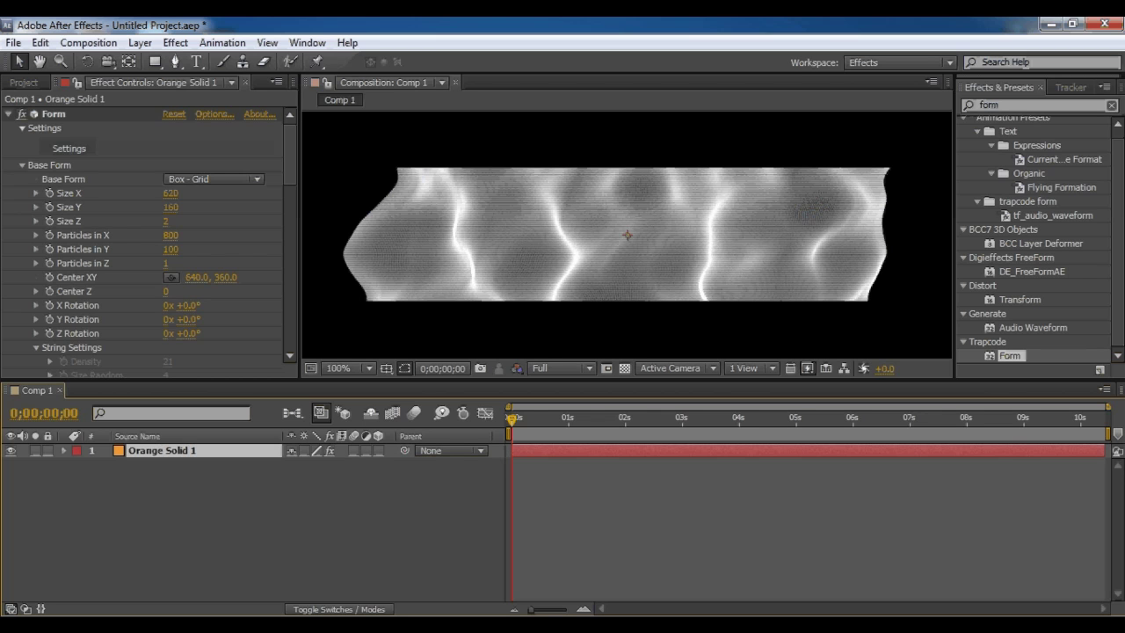
pyautogui.scroll(-10, 145, 237)
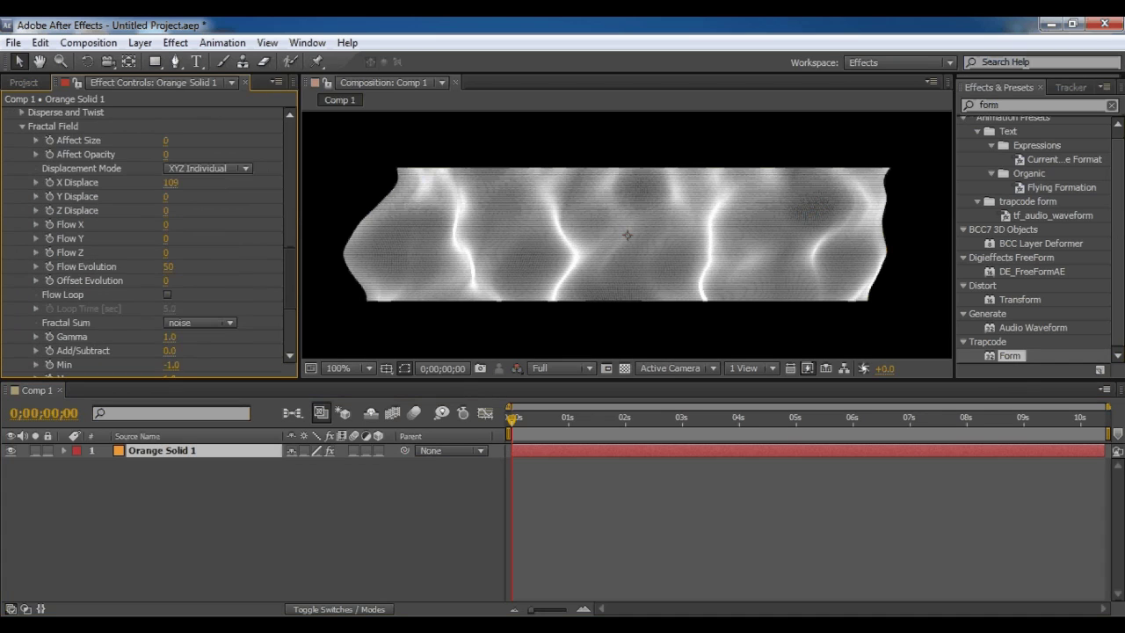
pyautogui.click(170, 182)
pyautogui.write('0')
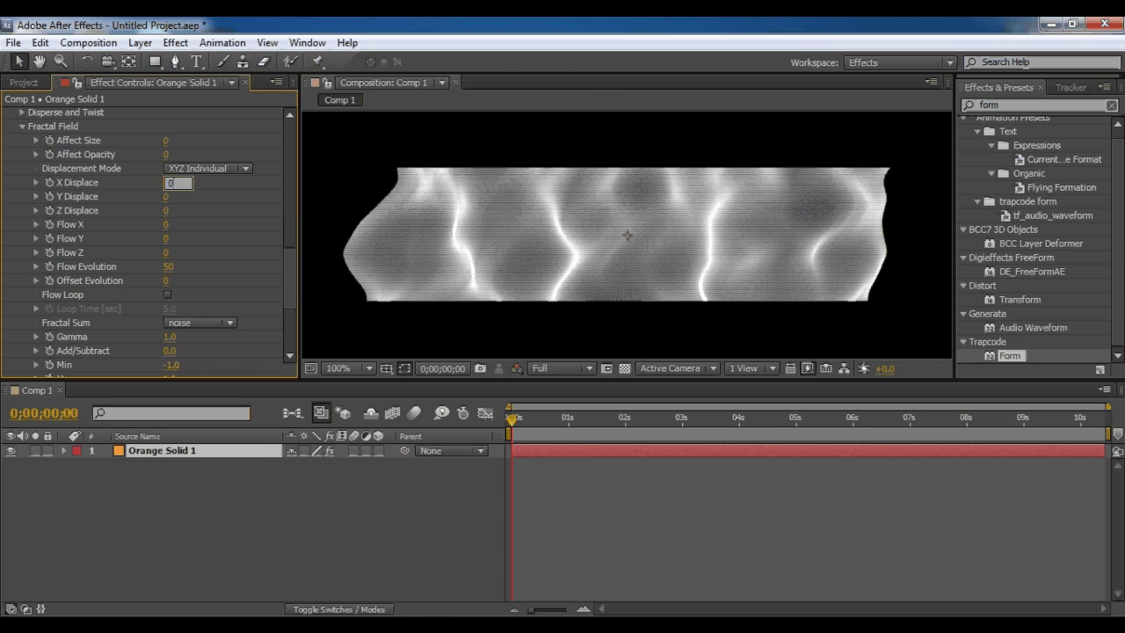
pyautogui.press('Return')
# Switch the Fractal Field's Displacement Mode to Radial and raise Displace to 232
pyautogui.click(207, 168)
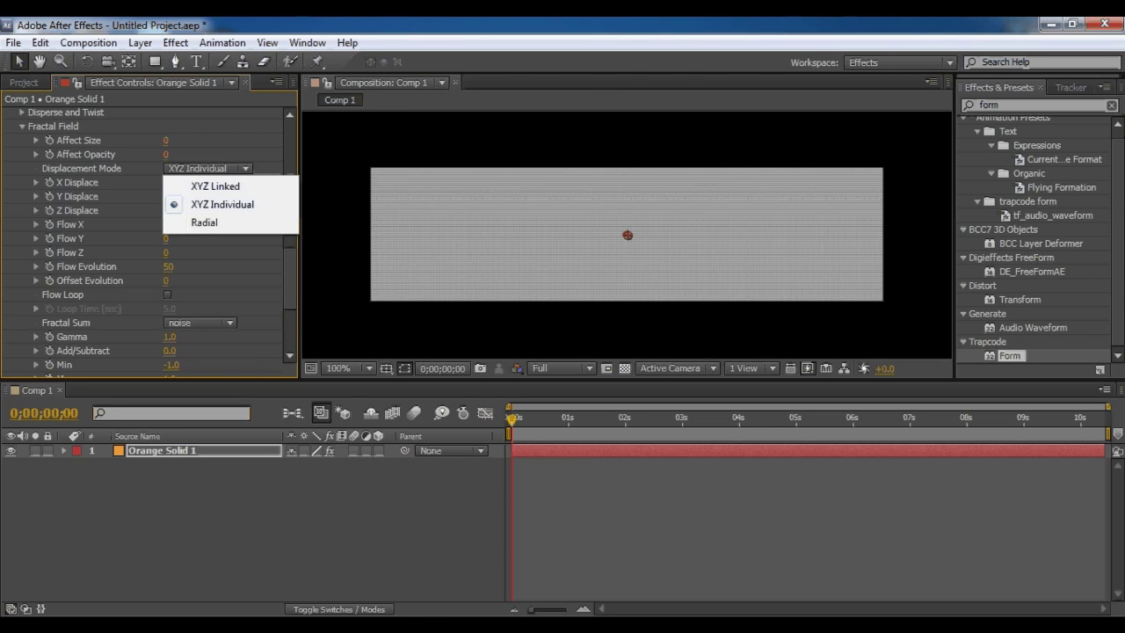
pyautogui.click(189, 221)
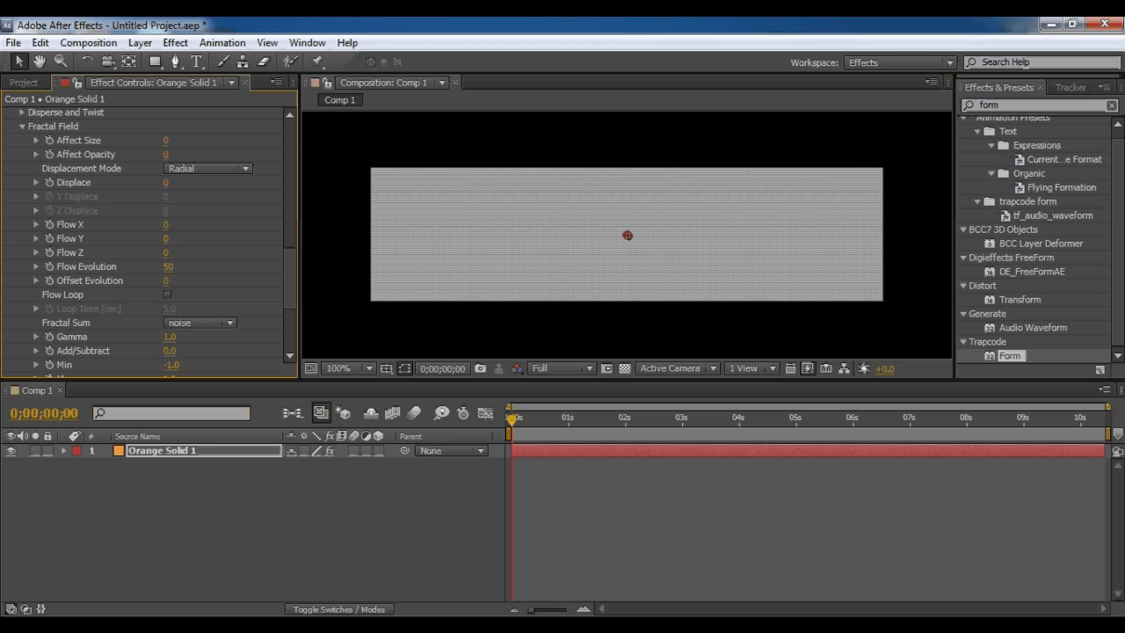
pyautogui.moveTo(165, 182); pyautogui.dragTo(364, 182)
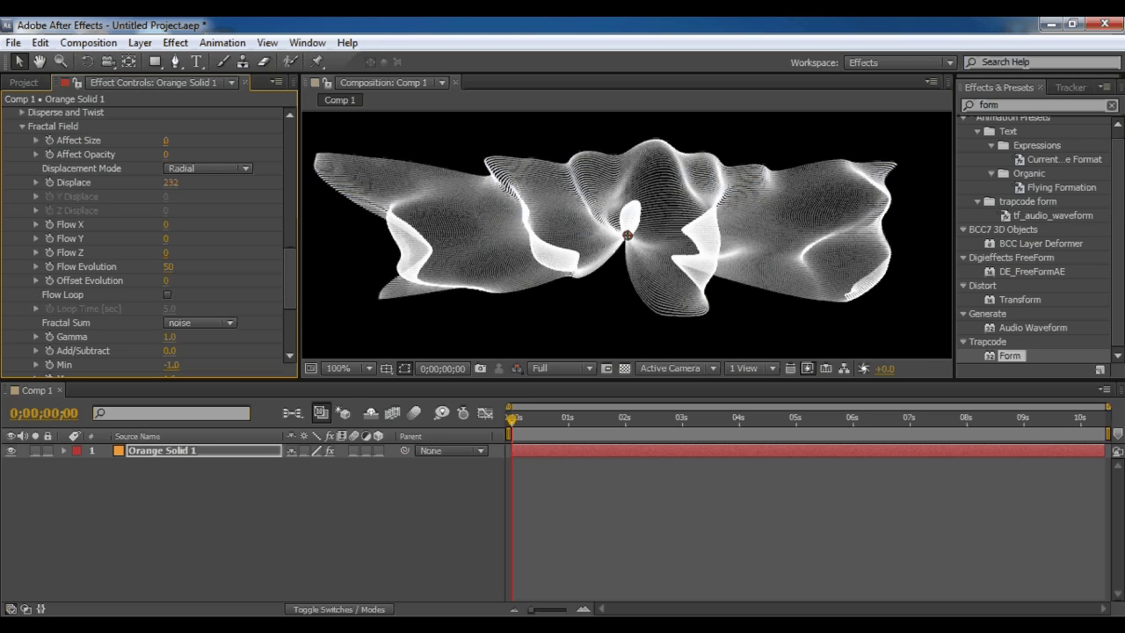
# Change the Displacement Mode to XYZ Linked and set Displace to 200
pyautogui.click(207, 168)
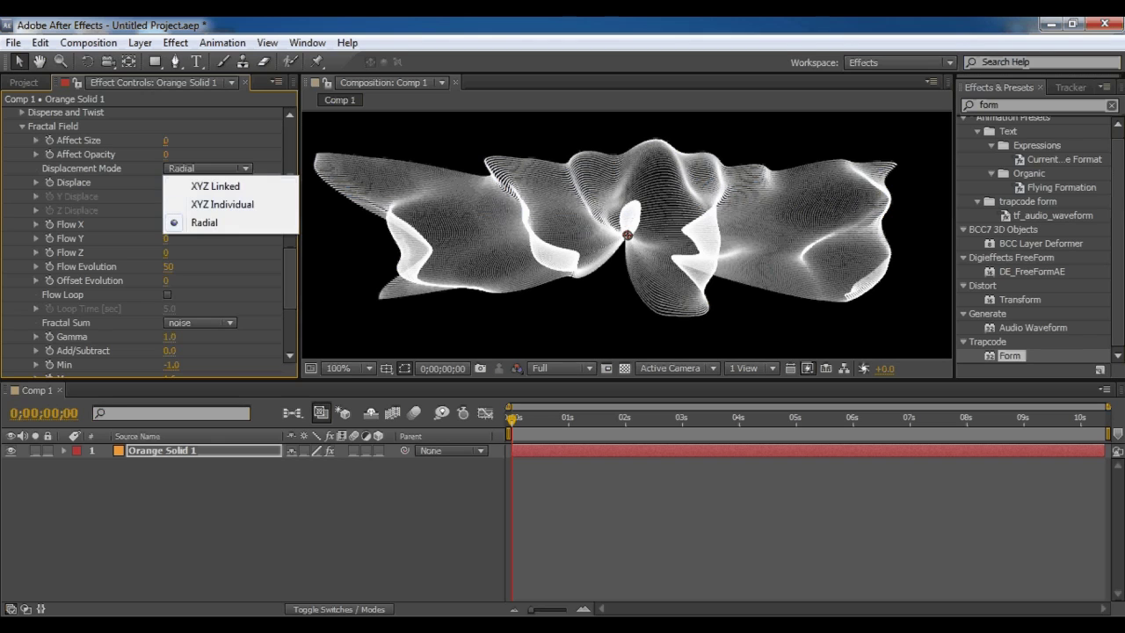
pyautogui.click(239, 167)
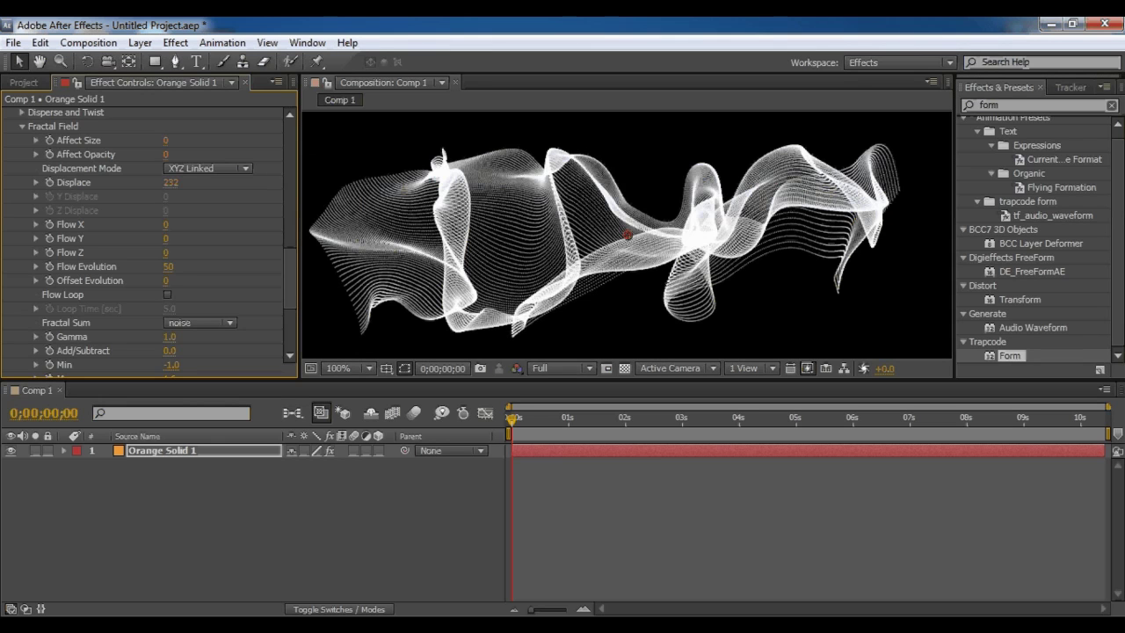
pyautogui.click(172, 183)
pyautogui.write('200')
pyautogui.press('Return')
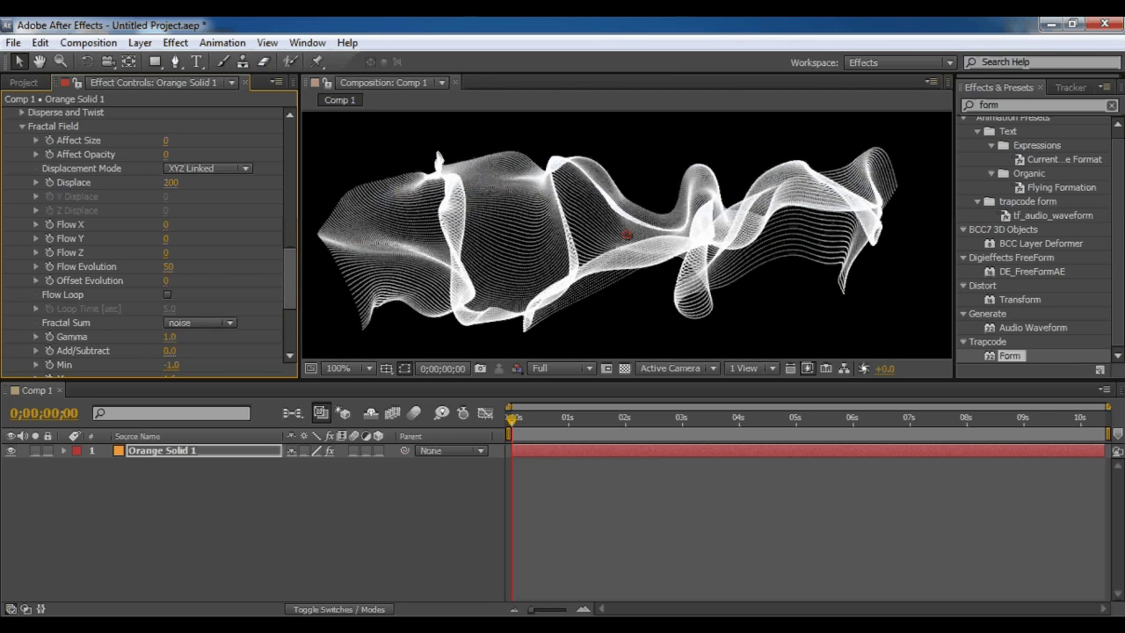
# Increase the Base Form's Particles in X to 934 and Particles in Y to 160
pyautogui.scroll(10, 145, 237)
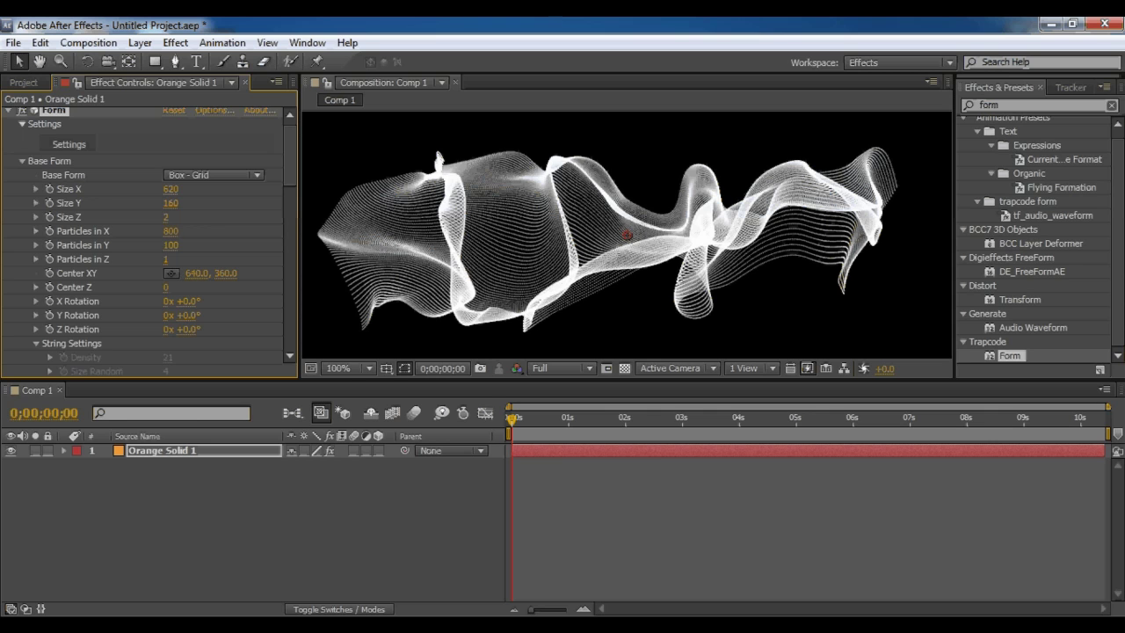
pyautogui.moveTo(170, 231); pyautogui.dragTo(280, 231)
pyautogui.moveTo(170, 245); pyautogui.dragTo(225, 244)
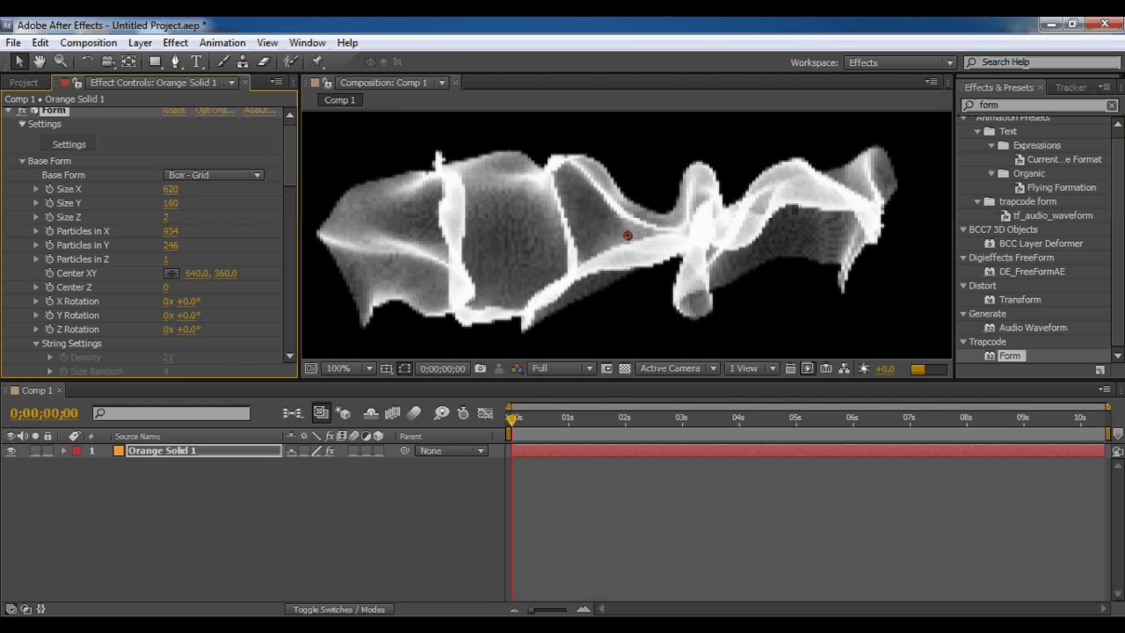
pyautogui.click(171, 245)
pyautogui.write('160')
pyautogui.press('Return')
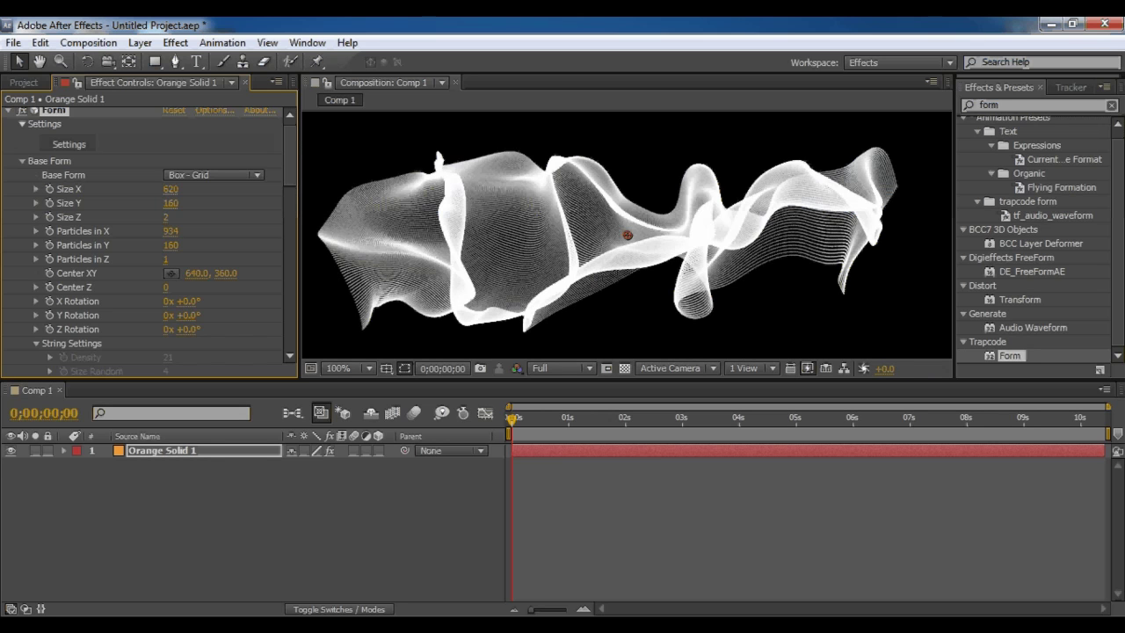
# Enlarge the Base Form to a Size X of 900 and a Size Y of 310
pyautogui.click(170, 189)
pyautogui.write('900')
pyautogui.press('Return')
pyautogui.press(',')
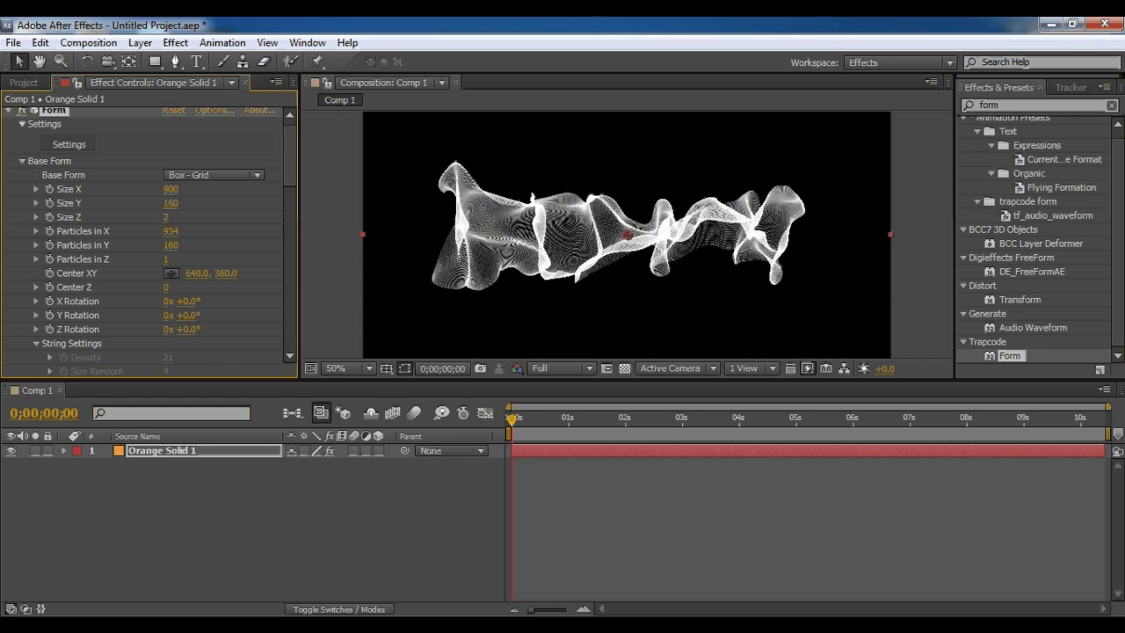
pyautogui.press('.')
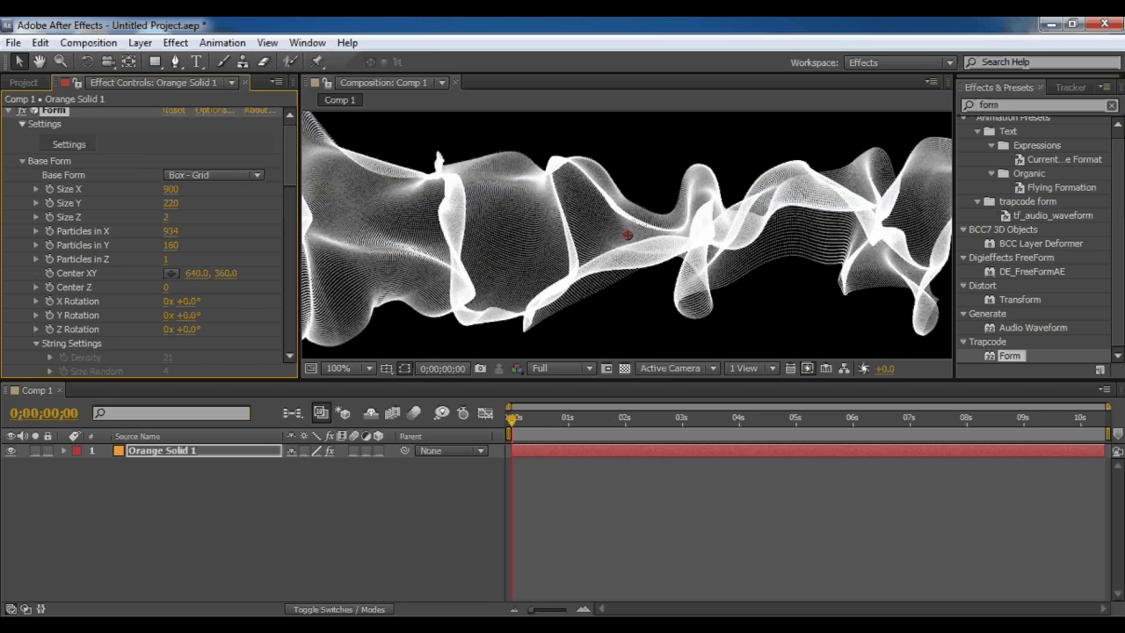
pyautogui.moveTo(171, 202); pyautogui.dragTo(249, 203)
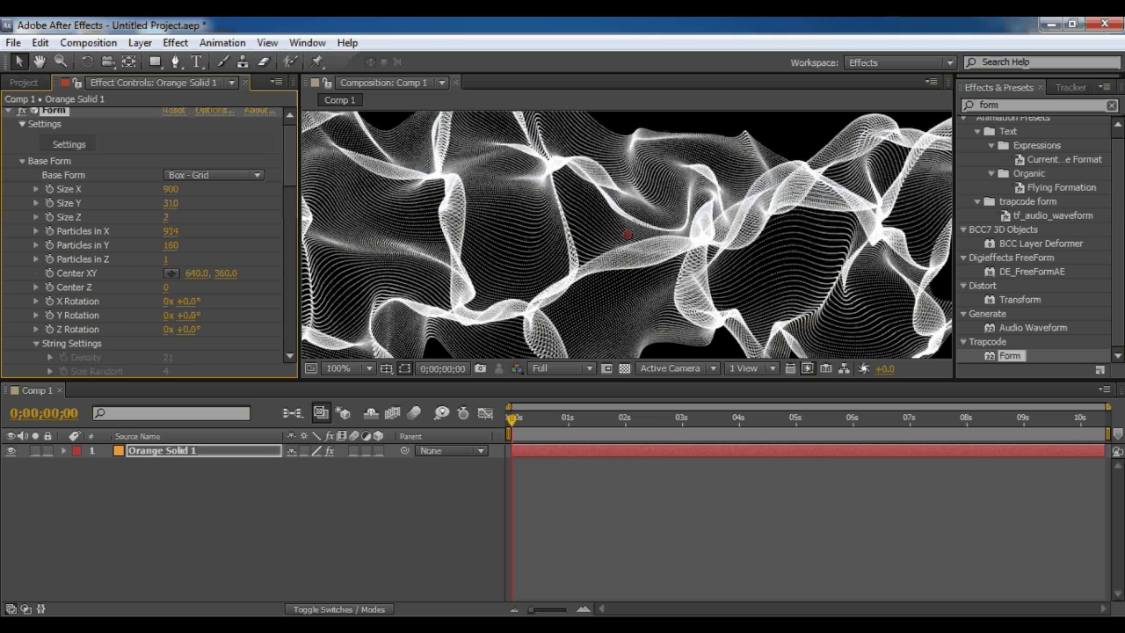
# Set Particles in Y to 210 and Particles in X to 900, and raise Particles in Y to 310
pyautogui.click(171, 245)
pyautogui.write('210')
pyautogui.press('Return')
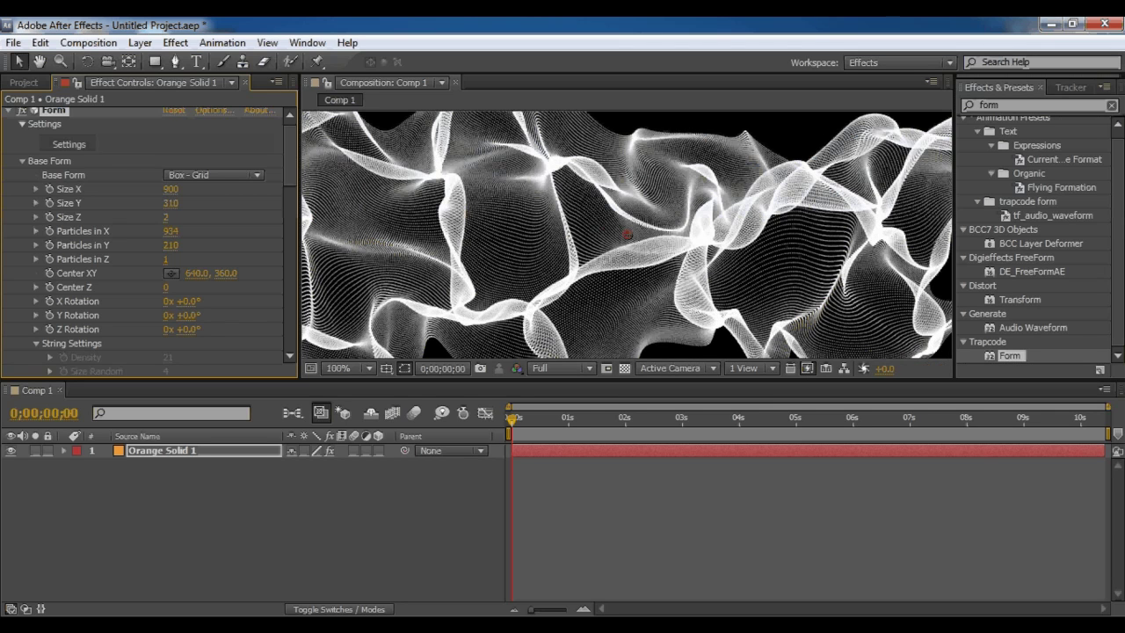
pyautogui.click(171, 231)
pyautogui.write('900')
pyautogui.press('Return')
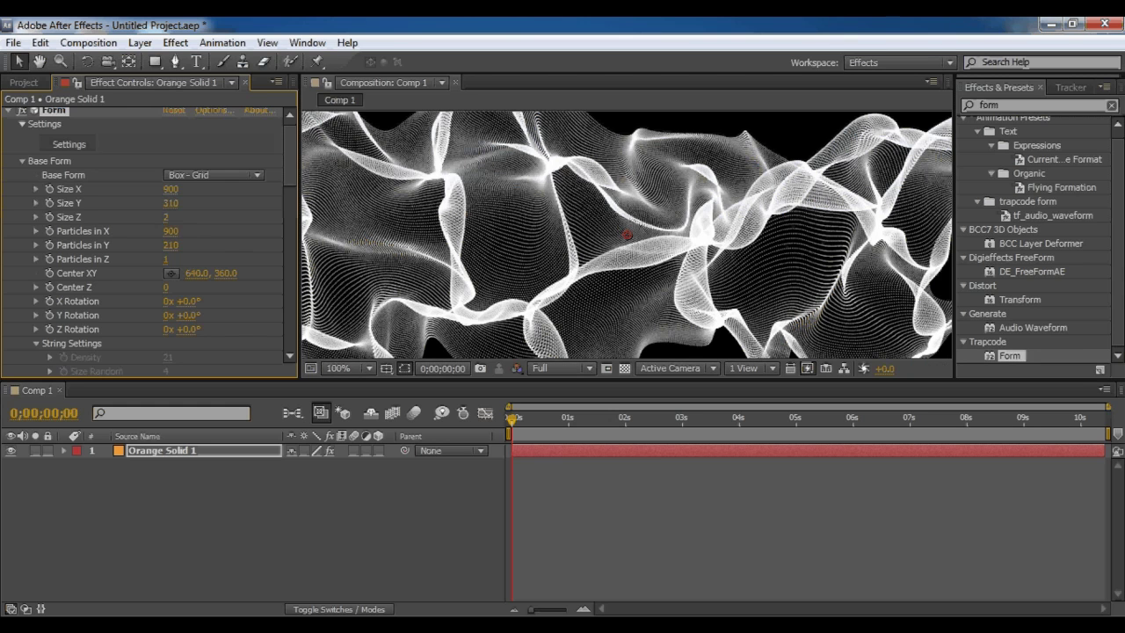
pyautogui.click(171, 245)
pyautogui.write('310')
pyautogui.press('Return')
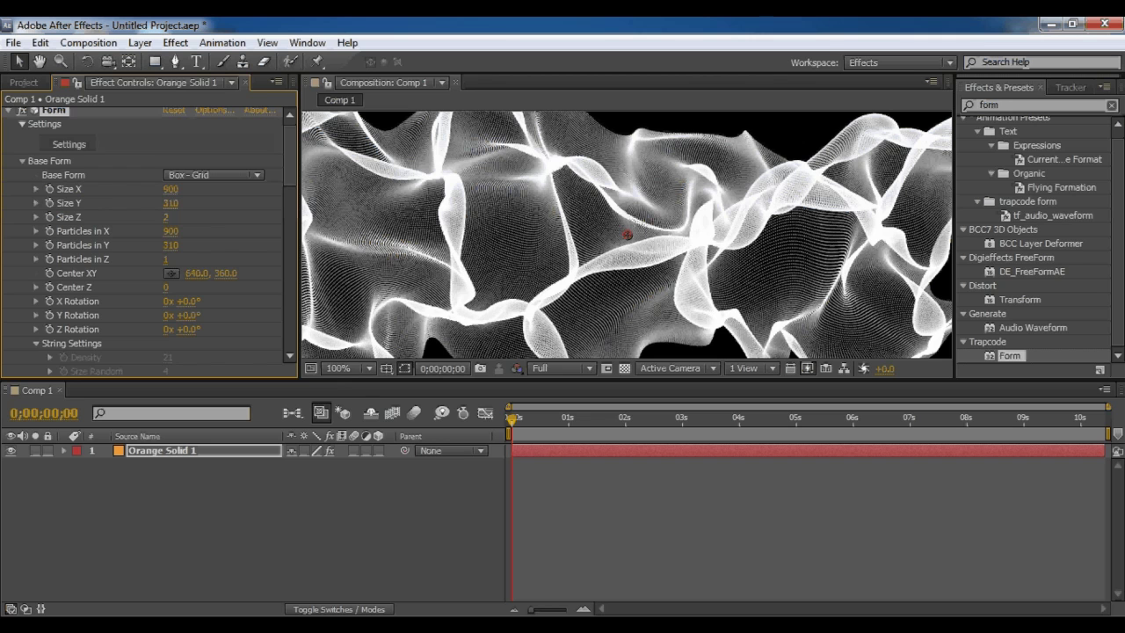
# Render a RAM preview of the fractal displacement while the Fractal Field settings are shown
pyautogui.scroll(-10, 145, 237)
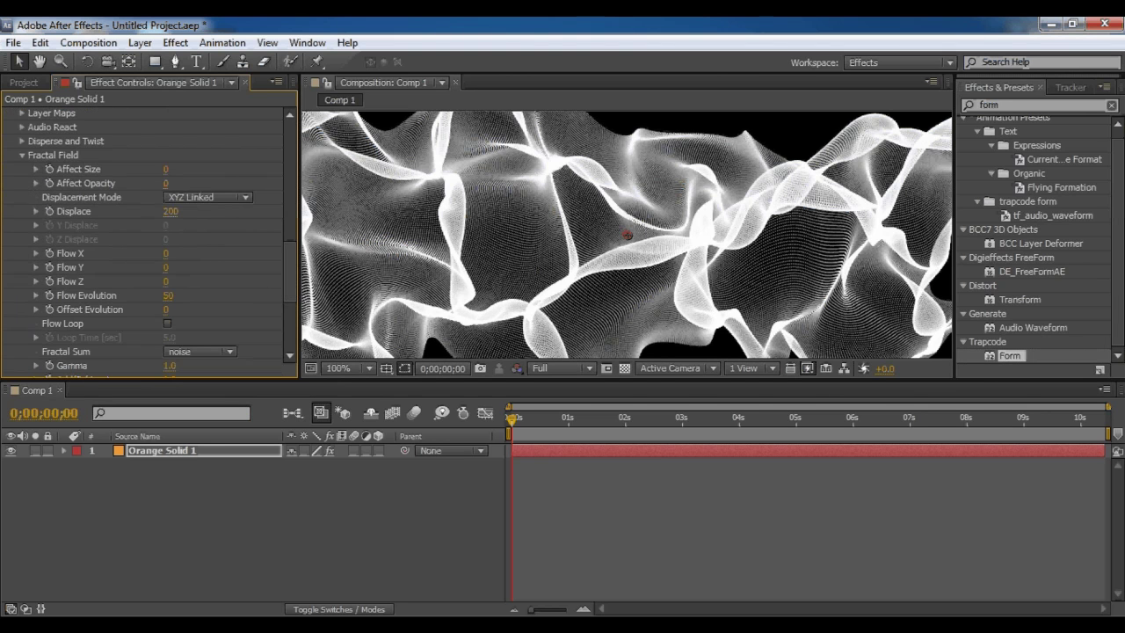
pyautogui.press('KP_0')
pyautogui.scroll(-1, 627, 234)
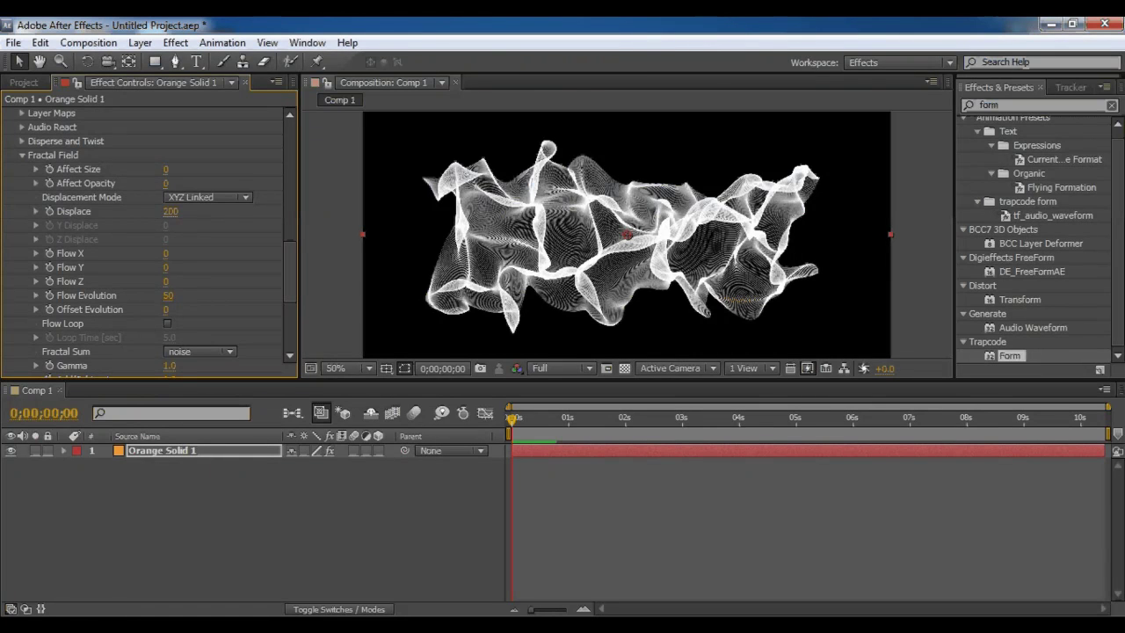
# Set the Fractal Field's Flow X to 60 and render a RAM preview of the motion
pyautogui.click(166, 253)
pyautogui.write('60')
pyautogui.press('Return')
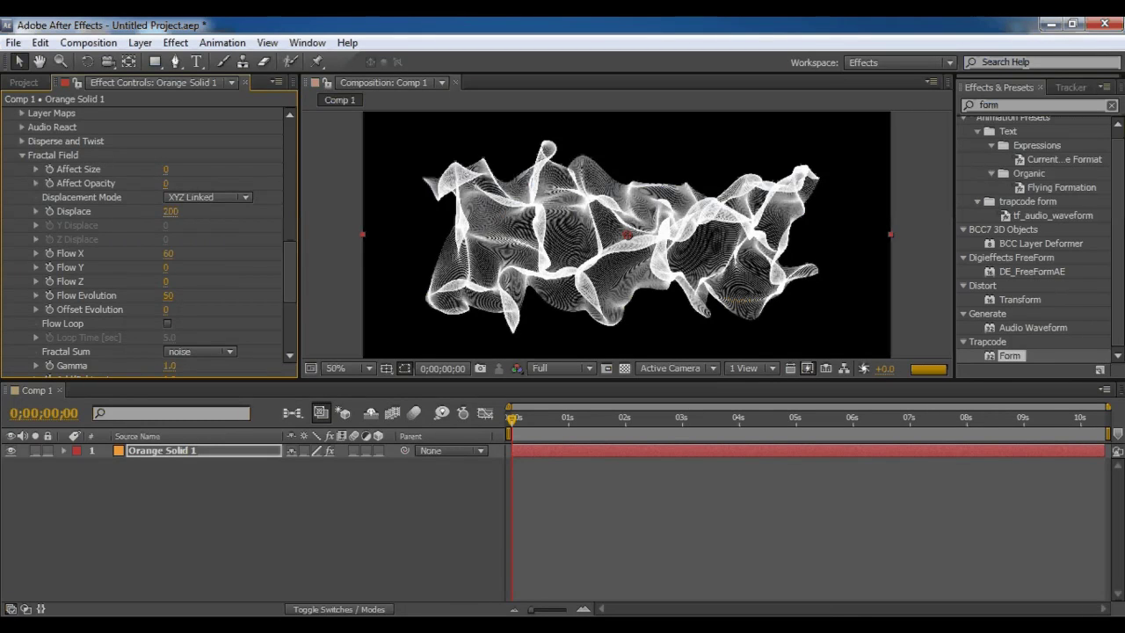
pyautogui.press('KP_0')
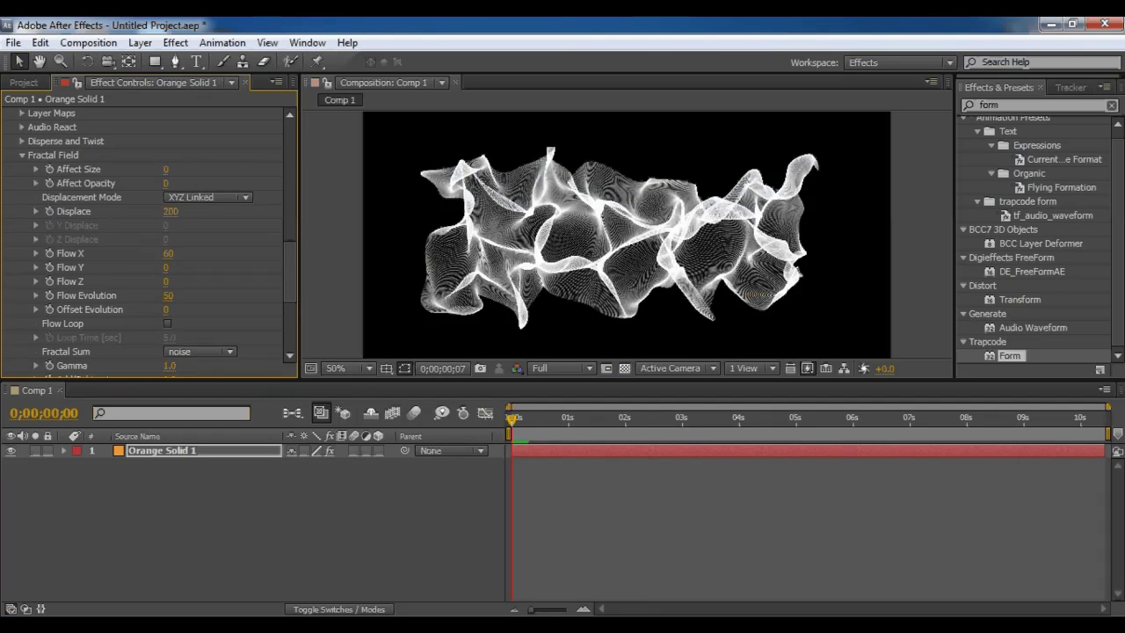
# Replay the RAM preview of the fractal motion and enlarge the composition view to 100%
pyautogui.press('space')
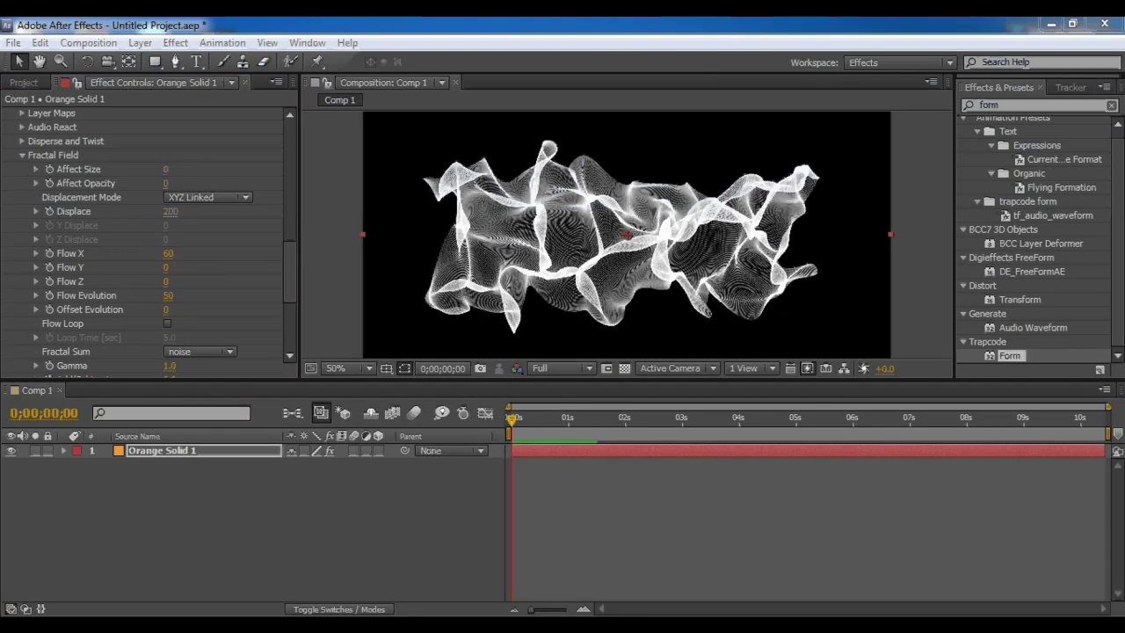
pyautogui.click(396, 527)
pyautogui.press('KP_0')
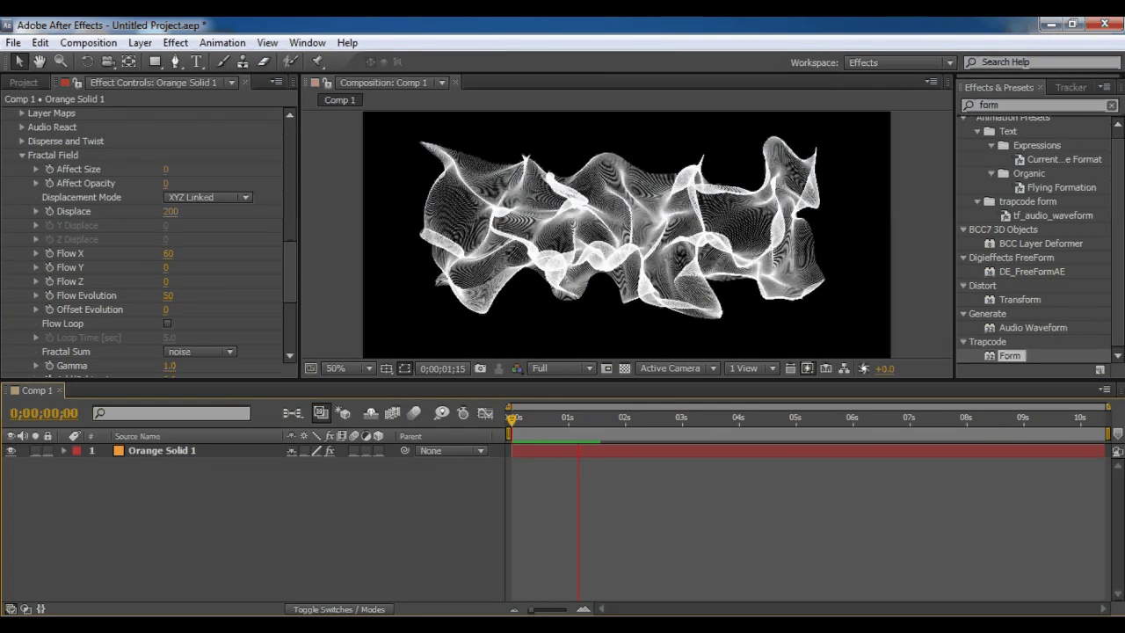
pyautogui.press('space')
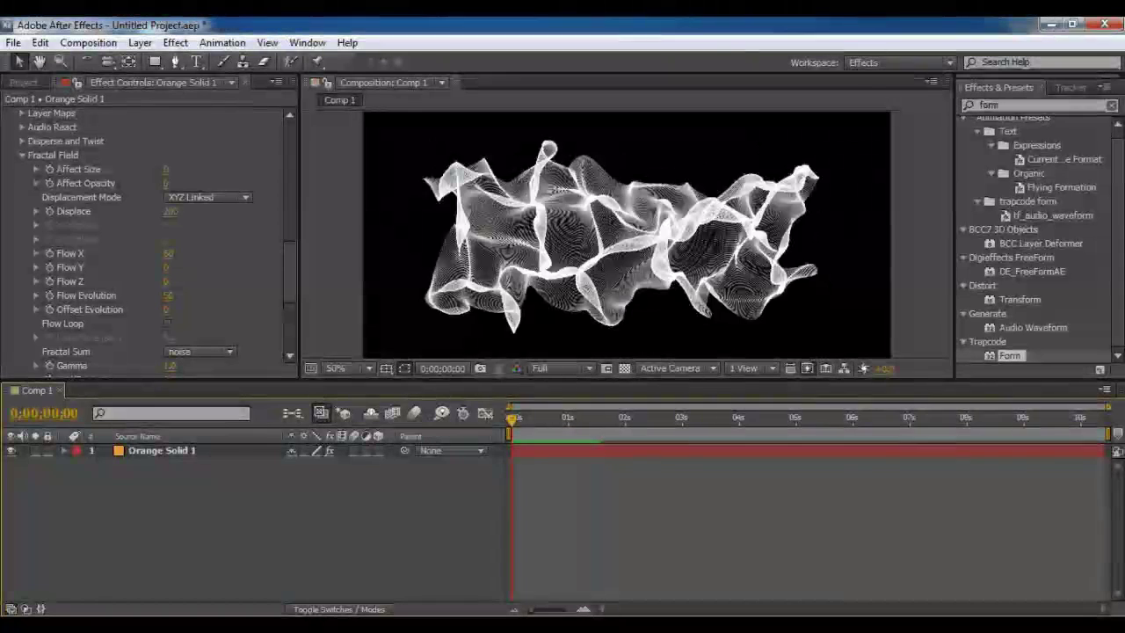
pyautogui.press('.')
pyautogui.press('space')
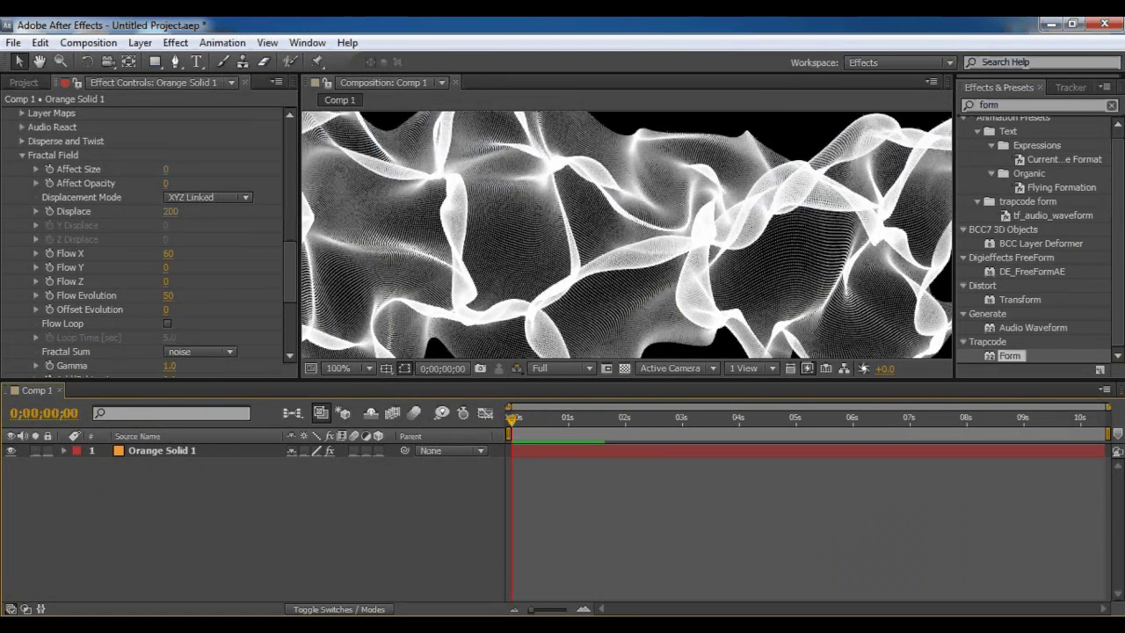
# Set the Fractal Field's Flow Evolution to 15 and render a RAM preview of the motion
pyautogui.click(169, 296)
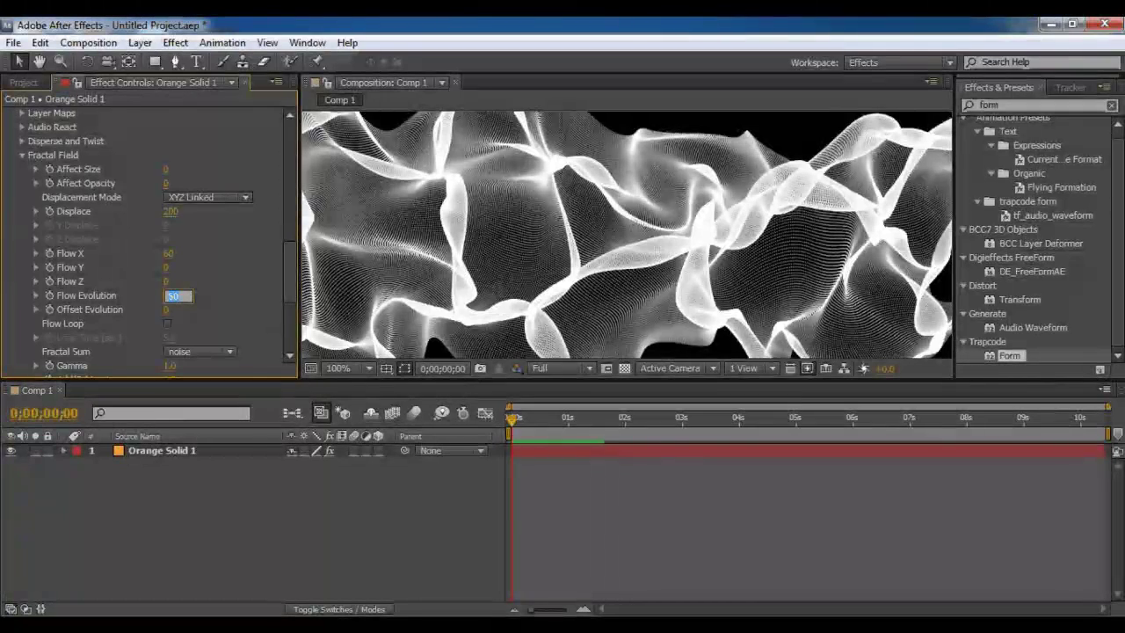
pyautogui.write('15')
pyautogui.click(628, 235)
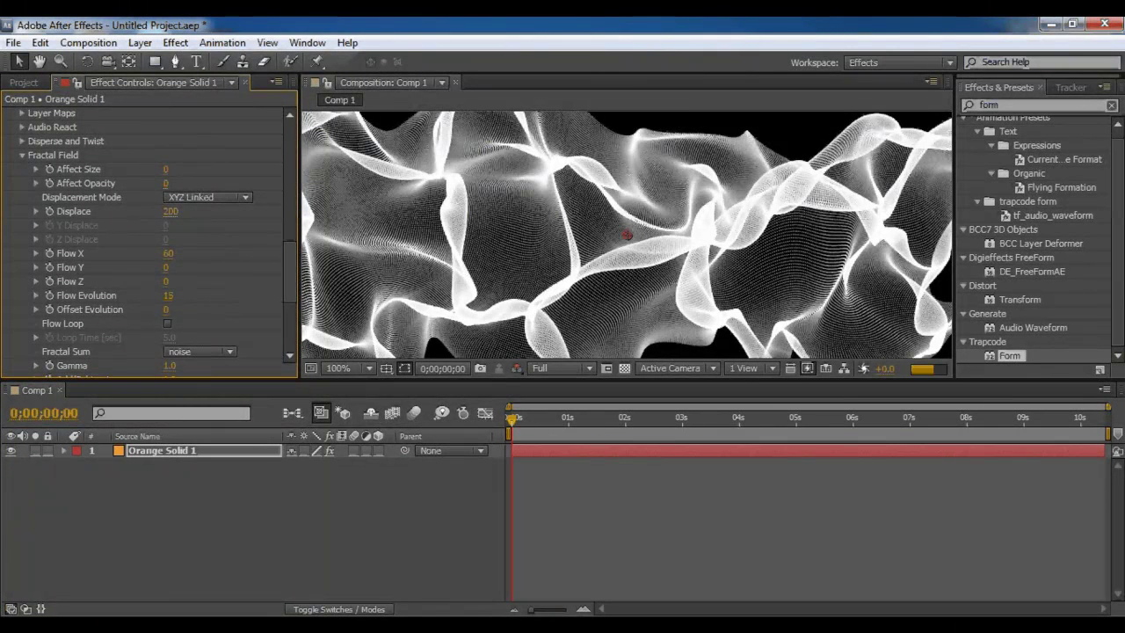
pyautogui.press('KP_0')
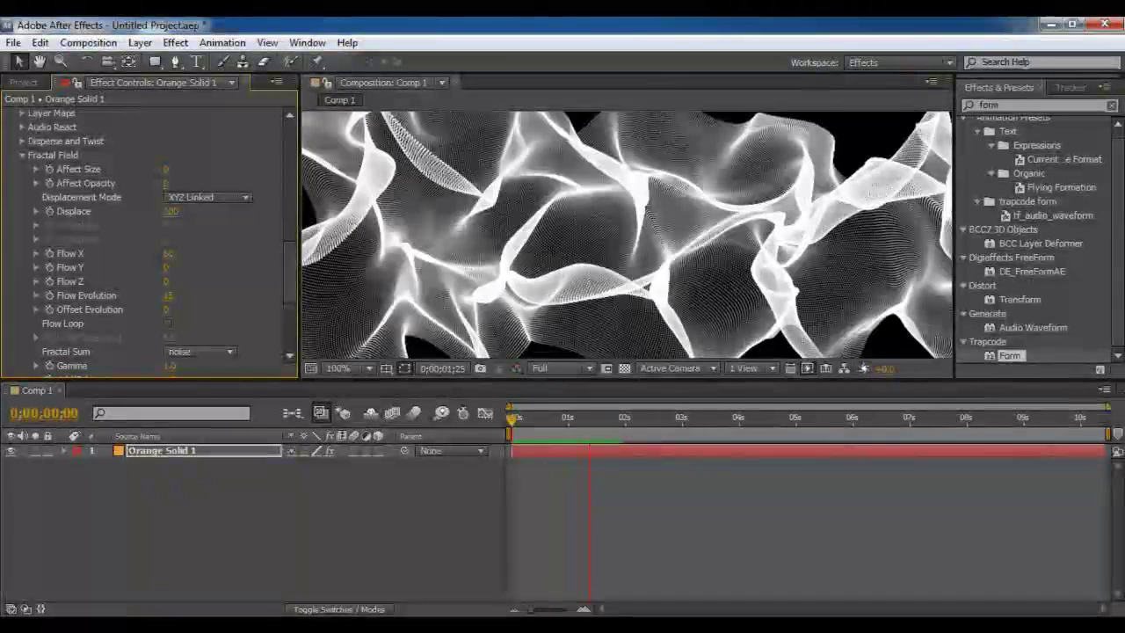
pyautogui.click(627, 236)
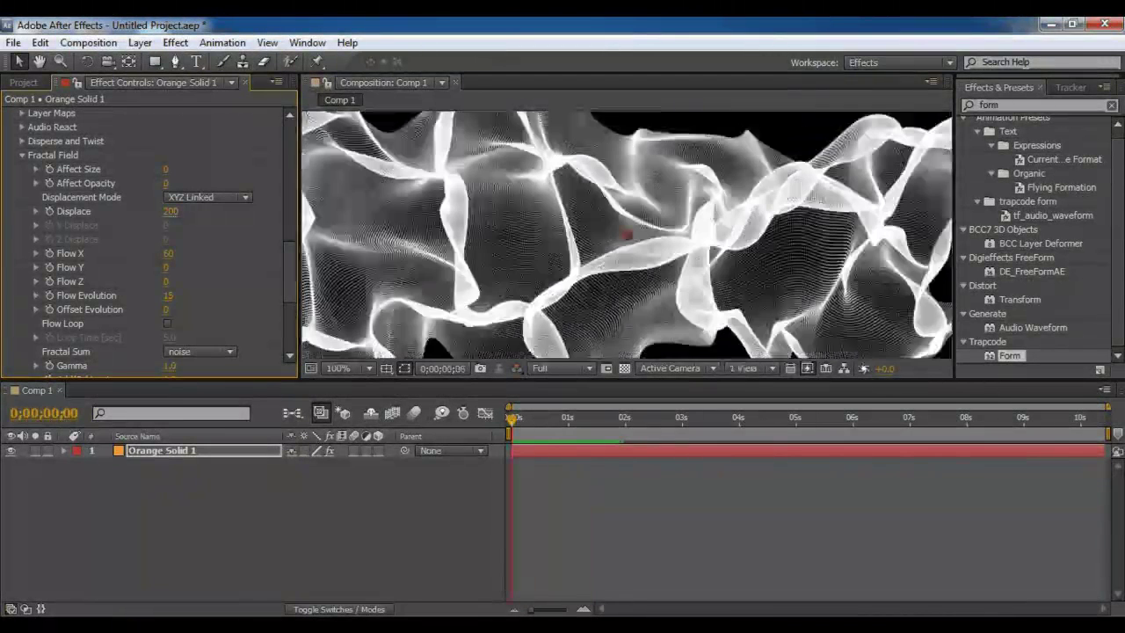
# Set the Fractal Field's Flow Y to -30
pyautogui.click(167, 267)
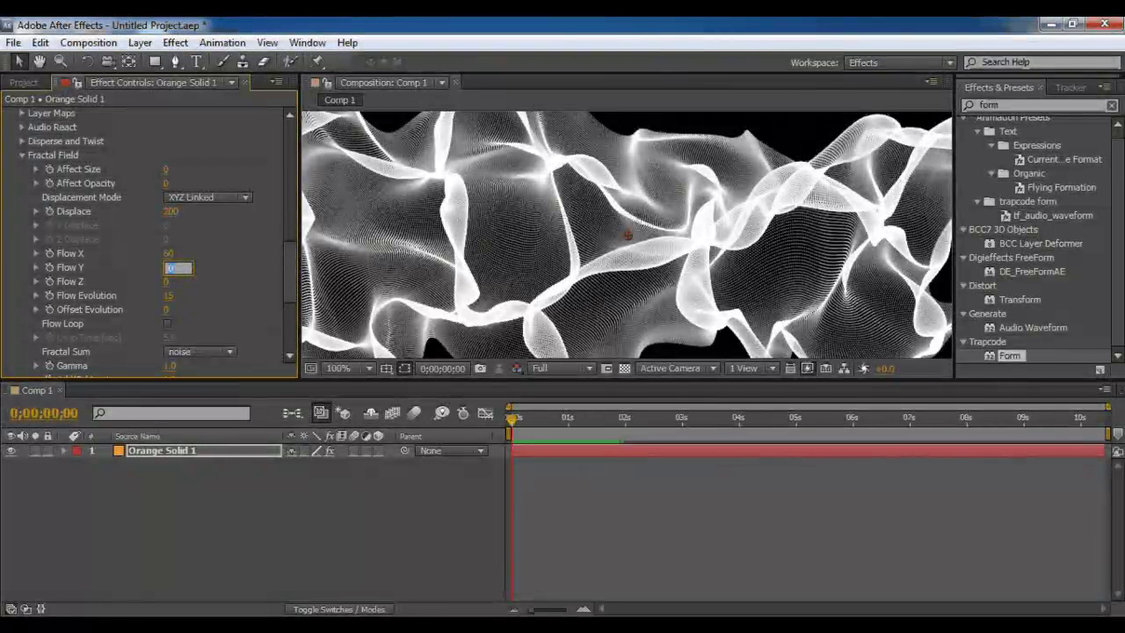
pyautogui.write('20')
pyautogui.click(627, 235)
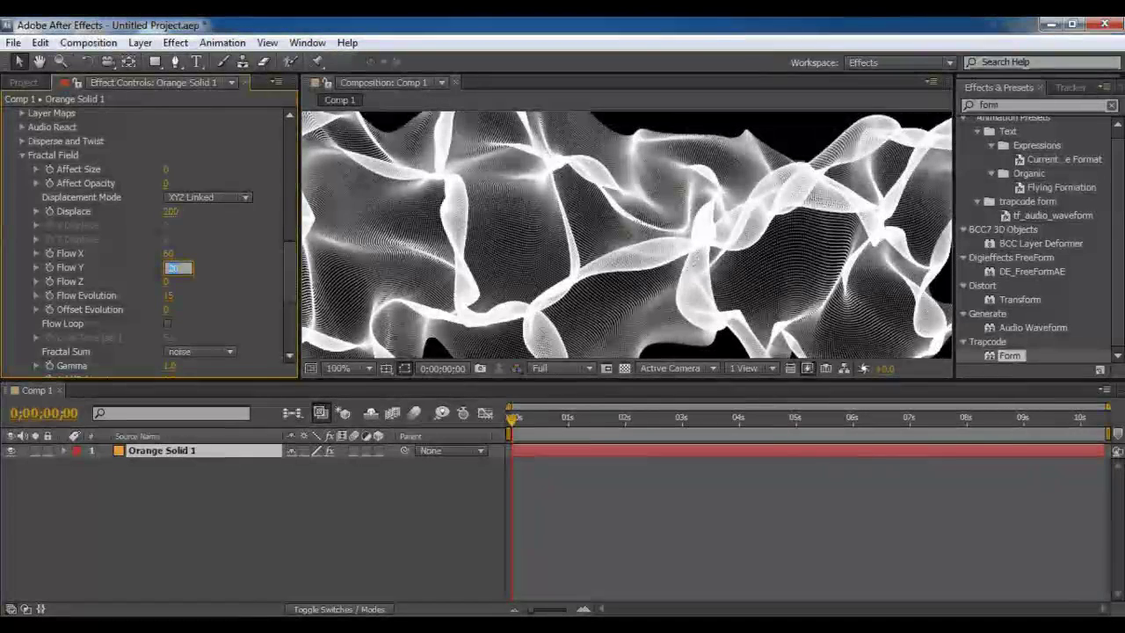
pyautogui.press('Return')
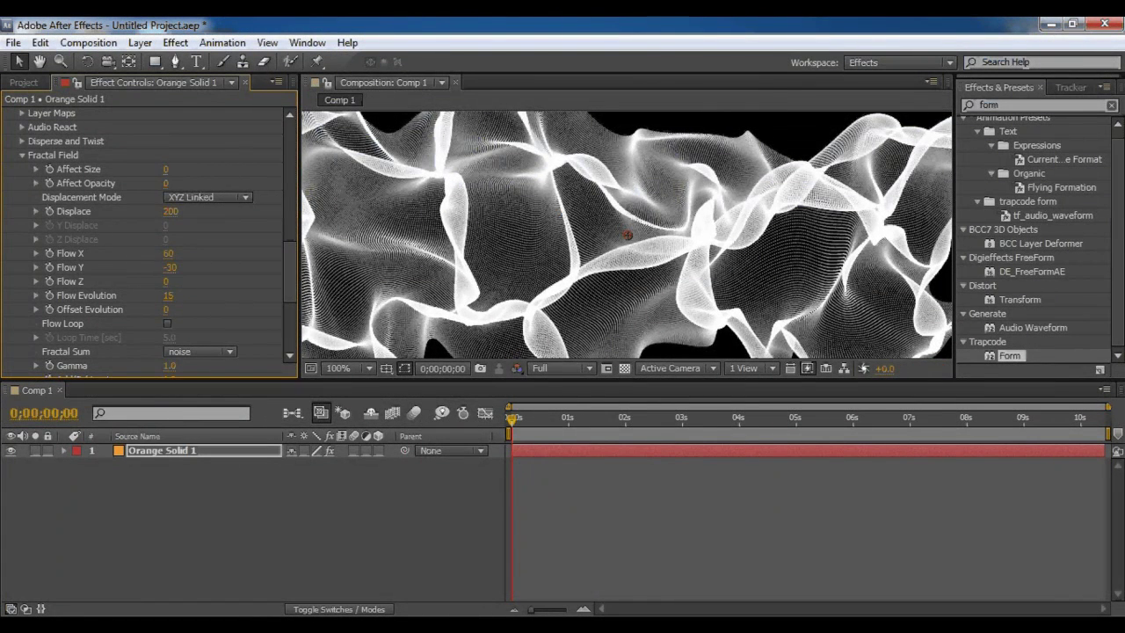
# Set the Fractal Field's Flow Z to 40 and preview the combined flow on all three axes
pyautogui.click(166, 281)
pyautogui.write('40')
pyautogui.press('Return')
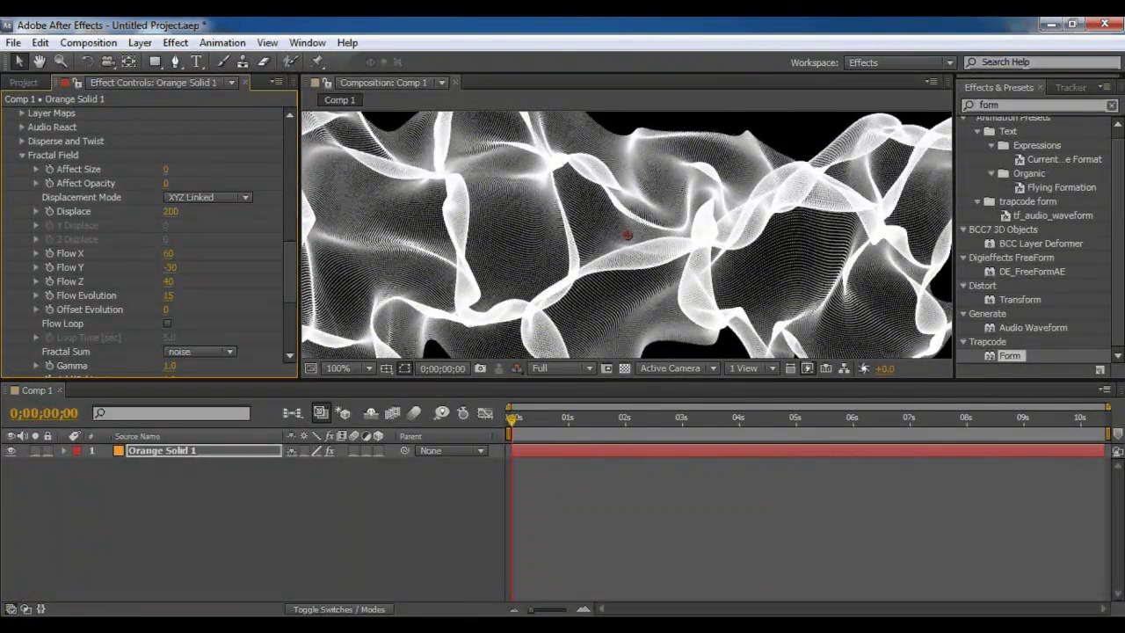
pyautogui.press('space')
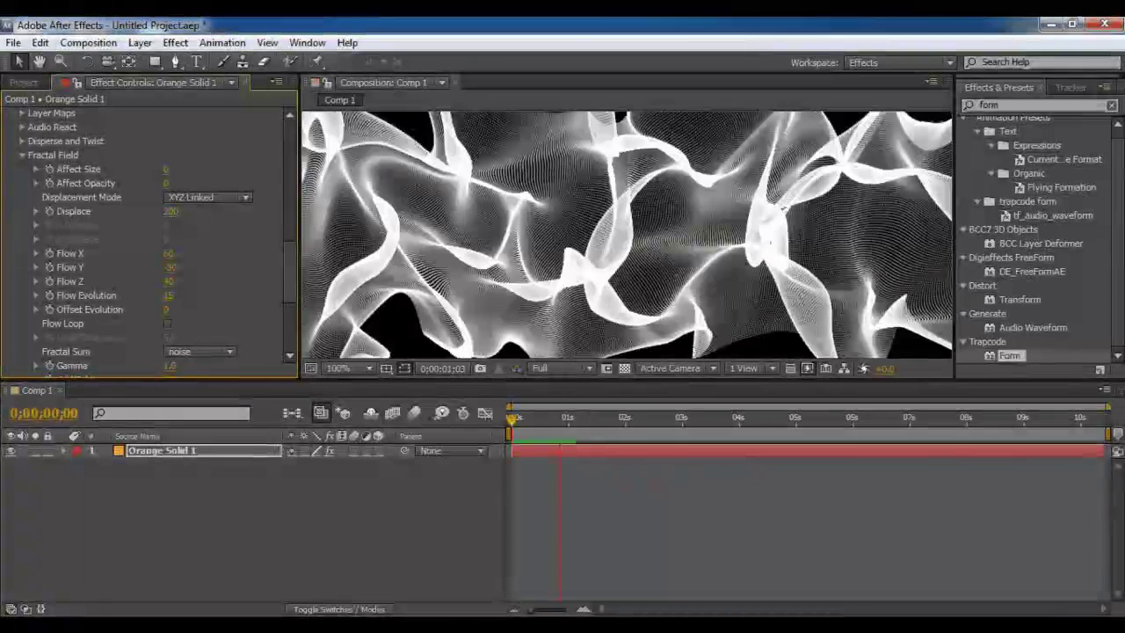
pyautogui.press('space')
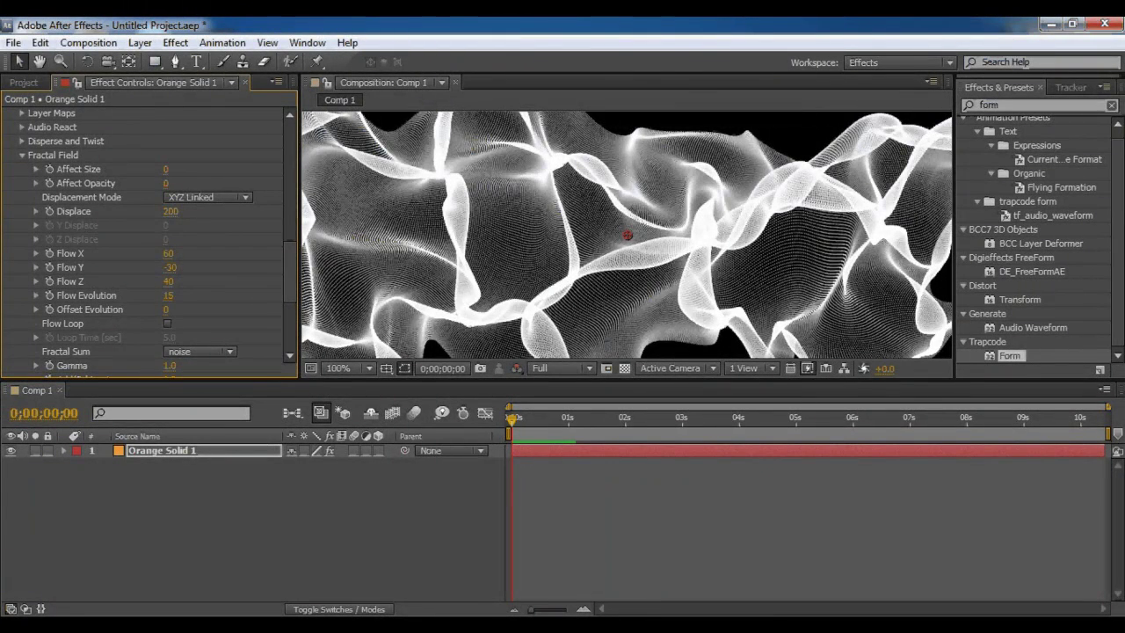
# Change the Fractal Sum of the Fractal Field to abs(noise)
pyautogui.scroll(-4, 149, 237)
pyautogui.scroll(1, 150, 237)
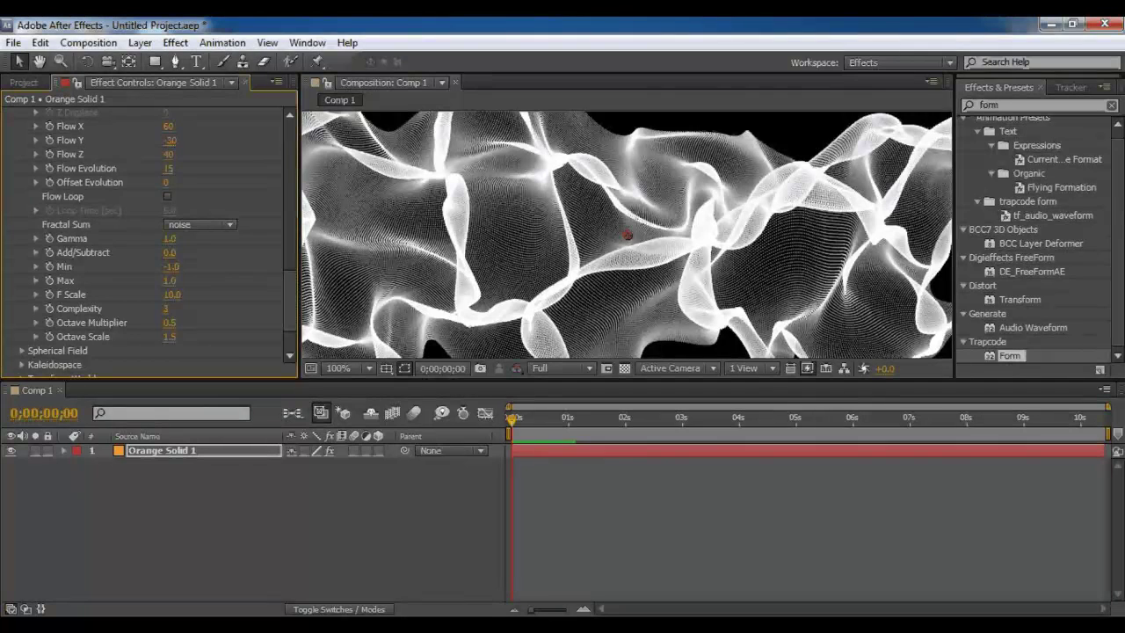
pyautogui.click(201, 225)
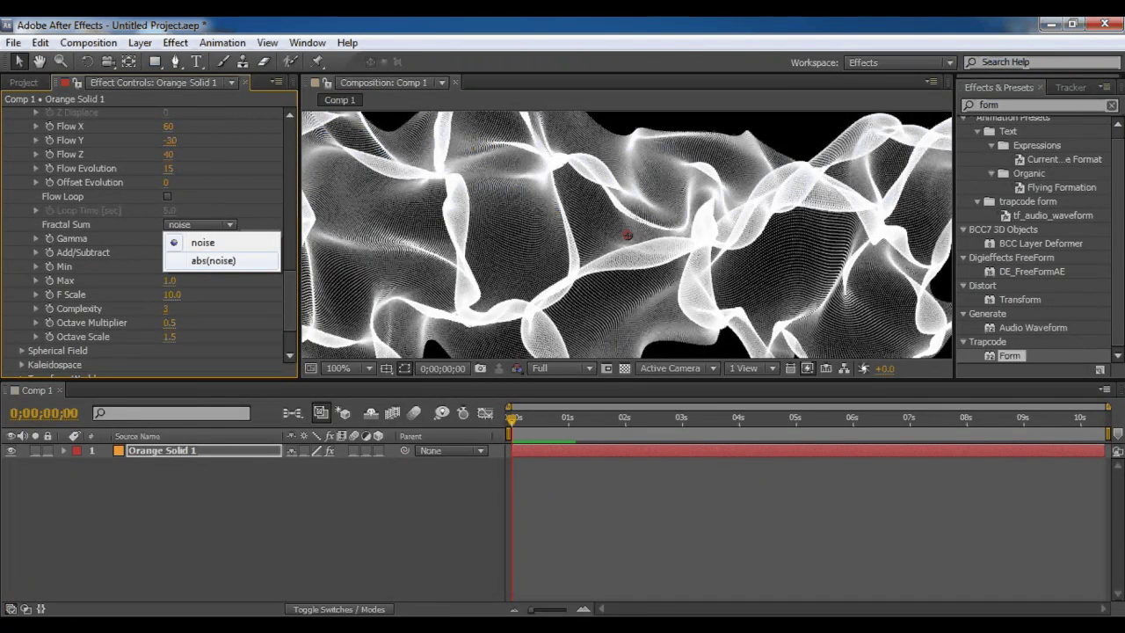
pyautogui.click(214, 260)
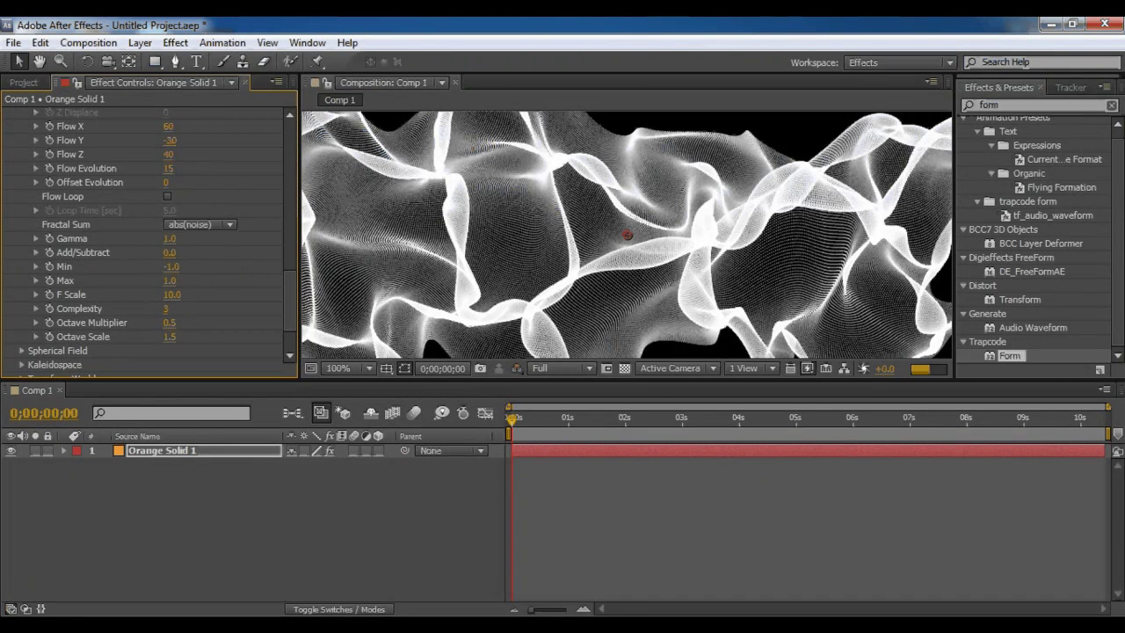
pyautogui.scroll(-2, 627, 235)
pyautogui.scroll(2, 627, 235)
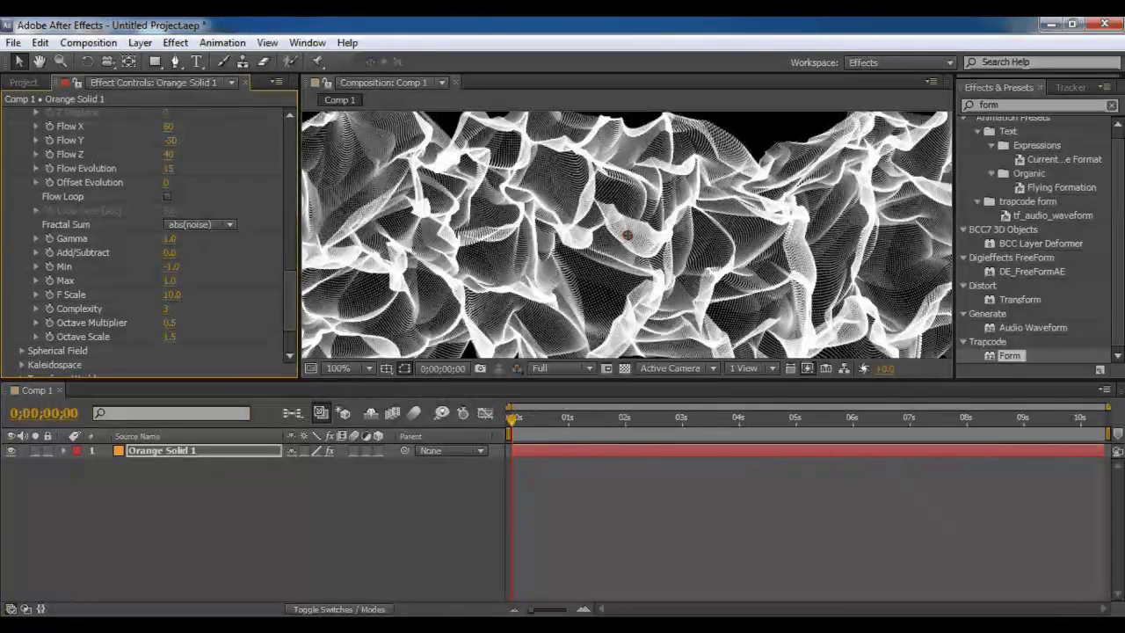
# Try F Scale values of 2, 5 and 22 on the Fractal Field to compare the detail
pyautogui.click(172, 295)
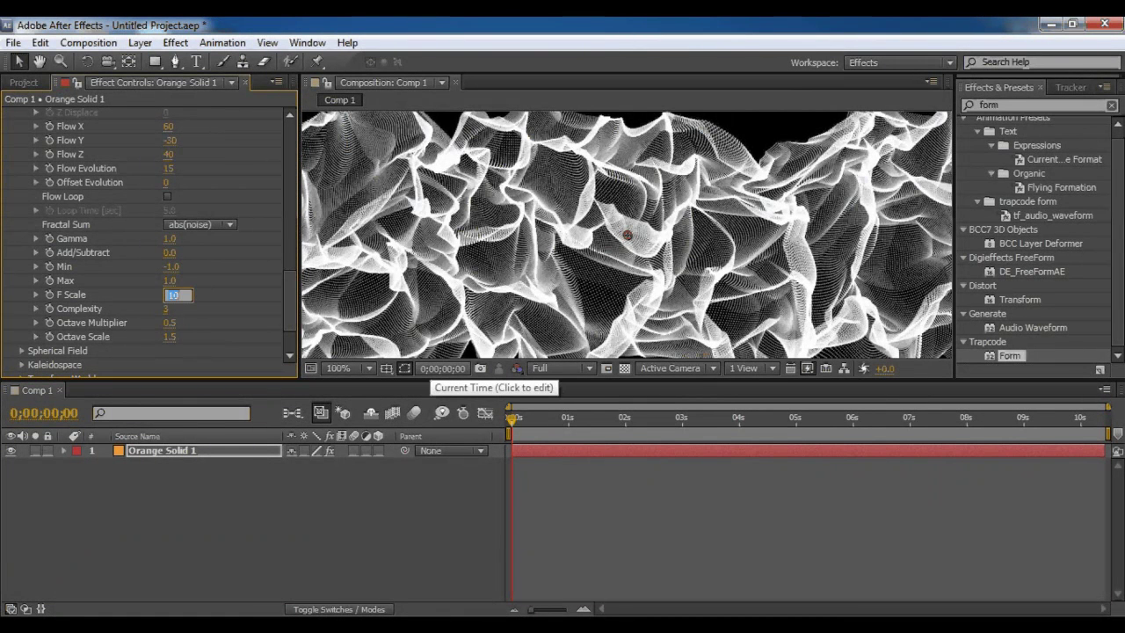
pyautogui.write('2')
pyautogui.press('Return')
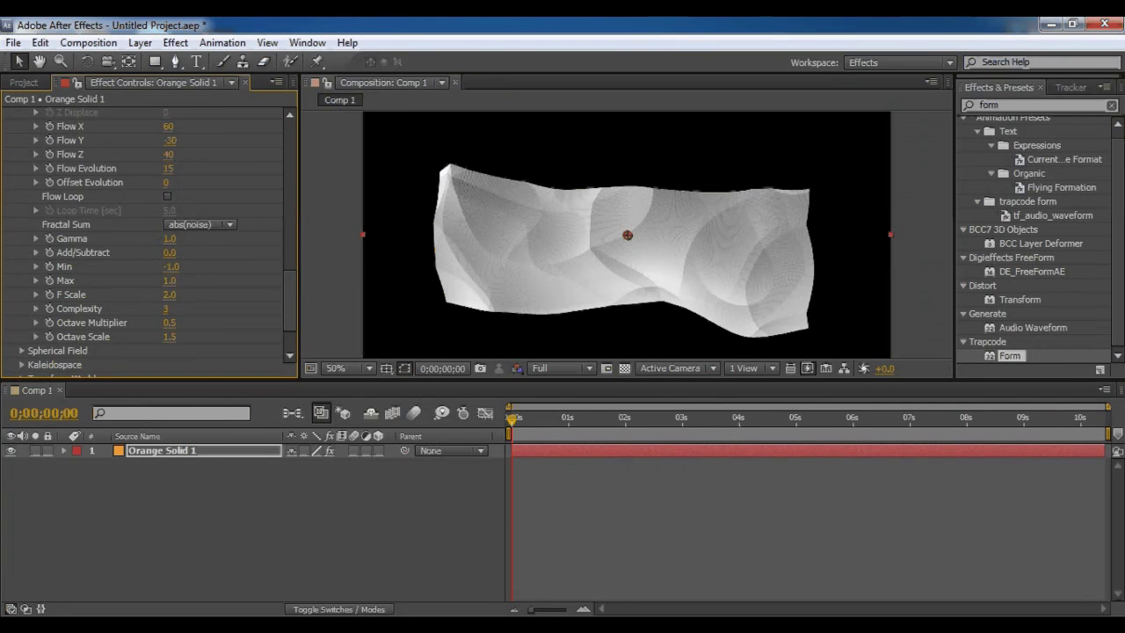
pyautogui.click(168, 295)
pyautogui.write('5')
pyautogui.press('Return')
pyautogui.press('.')
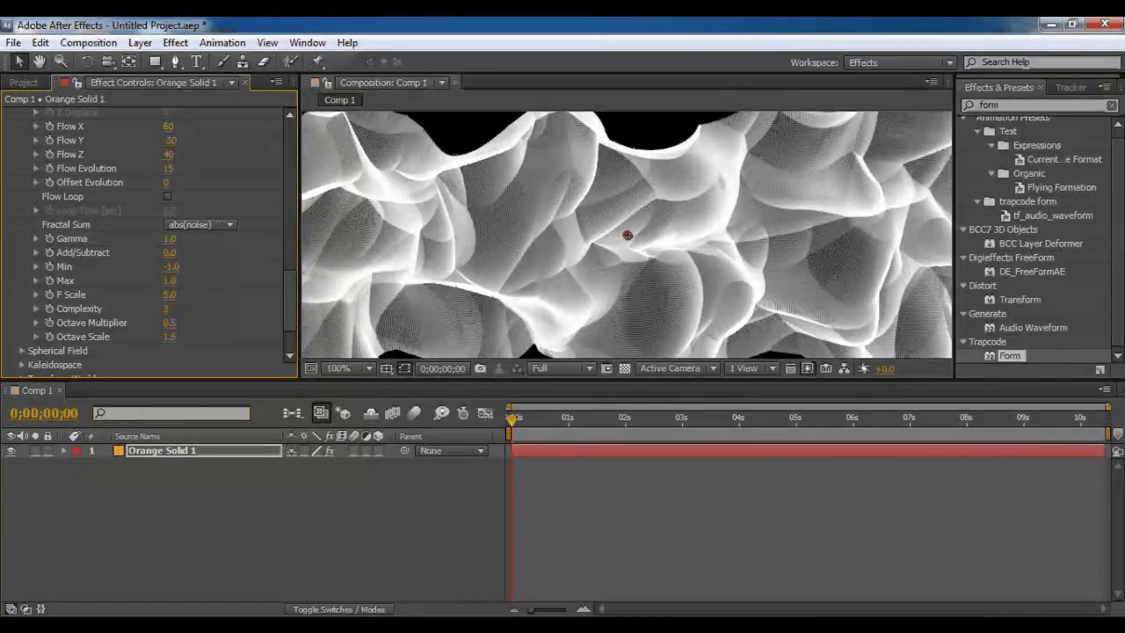
pyautogui.click(169, 294)
pyautogui.write('22')
pyautogui.press('Return')
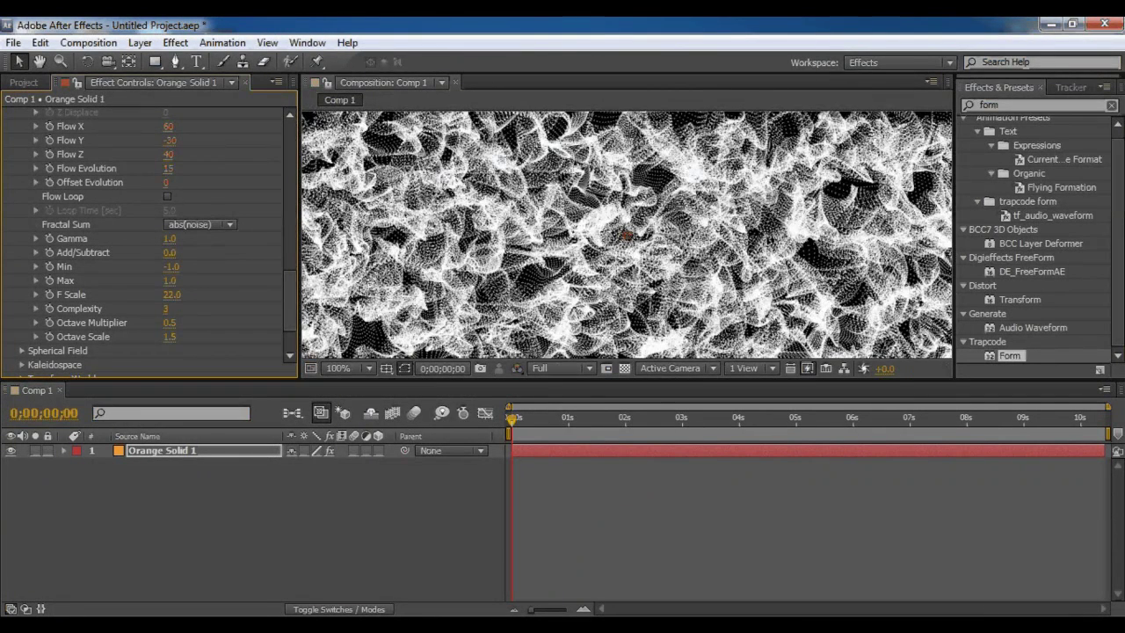
# Switch the Fractal Sum to noise and set the F Scale to 20
pyautogui.click(201, 224)
pyautogui.click(189, 239)
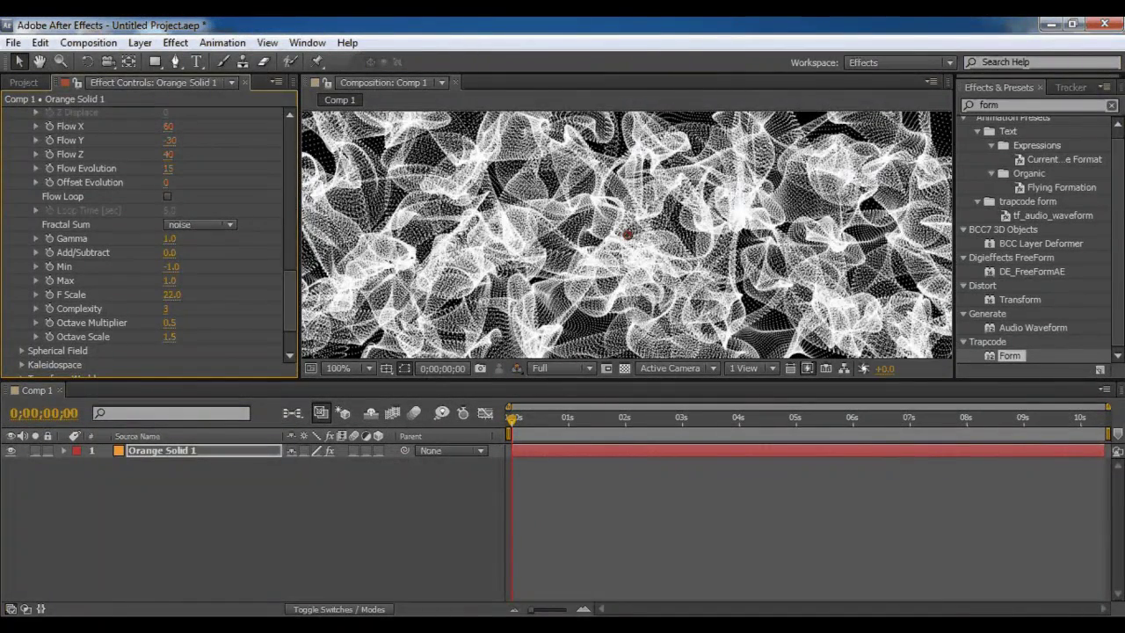
pyautogui.click(172, 294)
pyautogui.write('20')
pyautogui.press('Return')
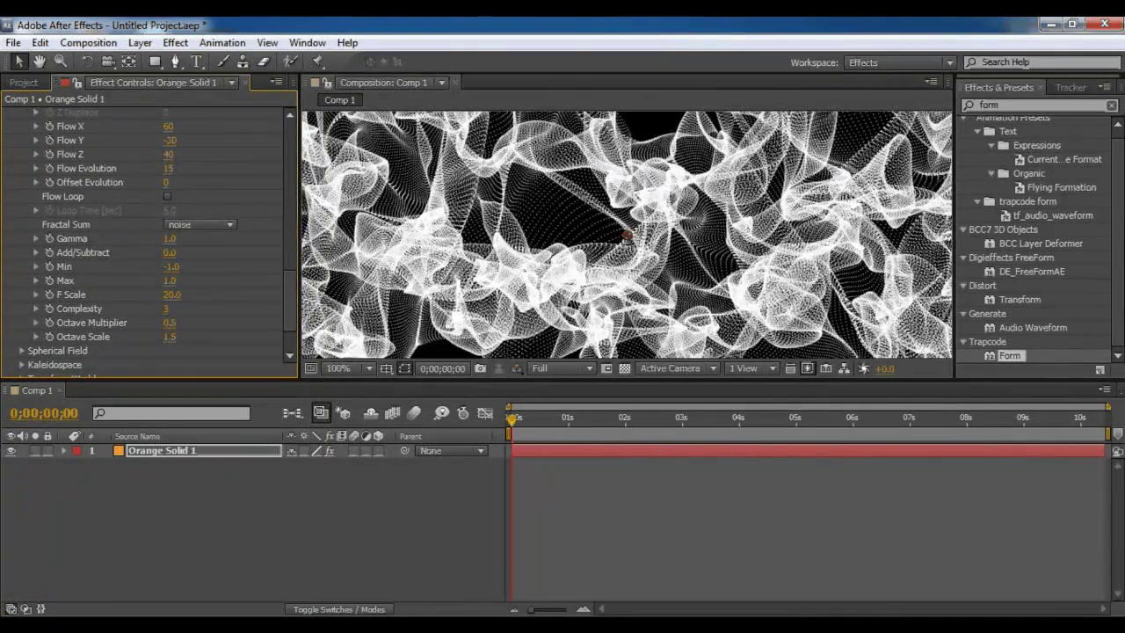
# Switch the Fractal Sum back to abs(noise) and view the result at 100%
pyautogui.scroll(-1, 627, 235)
pyautogui.press('.')
pyautogui.press('.')
pyautogui.click(200, 224)
pyautogui.click(193, 251)
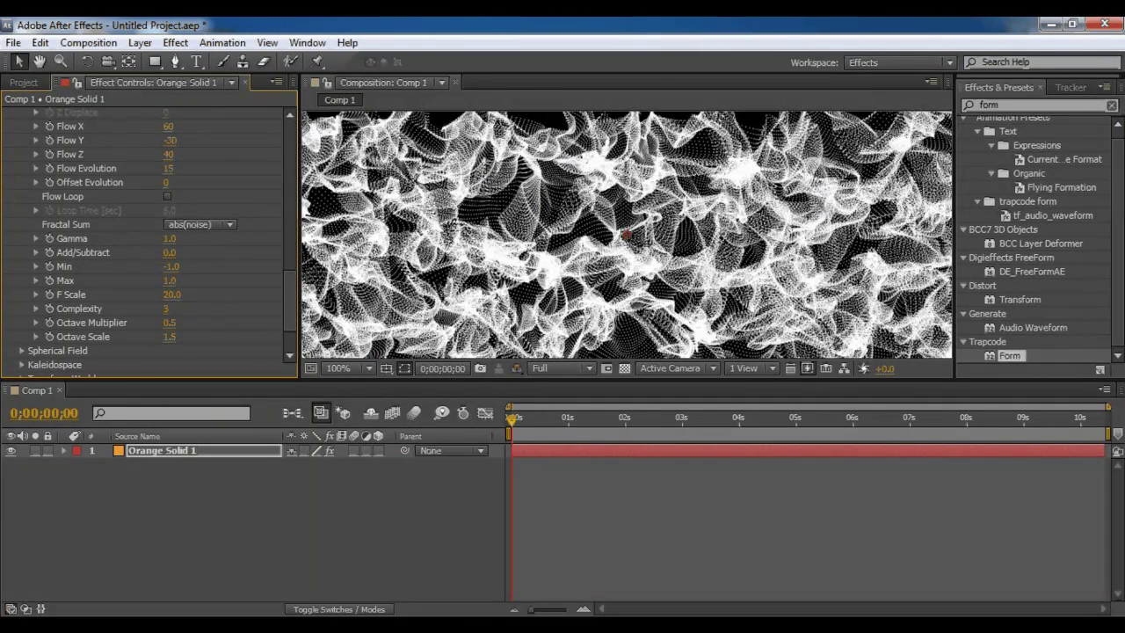
# Try Complexity values of 2 and 1 for the Fractal Field
pyautogui.click(165, 309)
pyautogui.write('2')
pyautogui.press('Return')
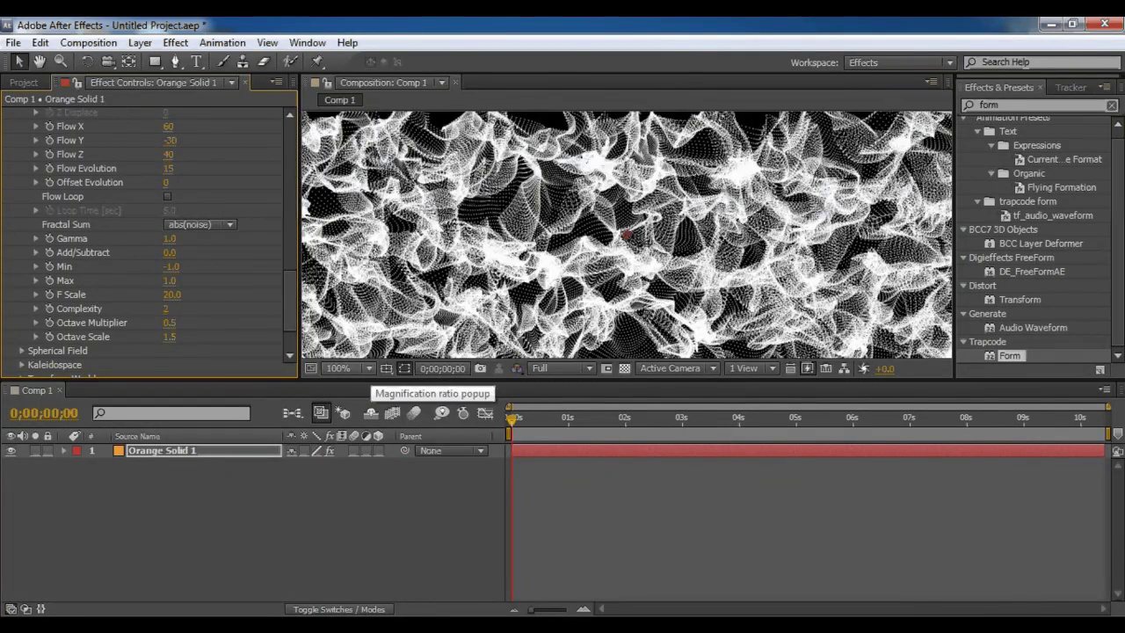
pyautogui.click(165, 309)
pyautogui.write('1')
pyautogui.press('Return')
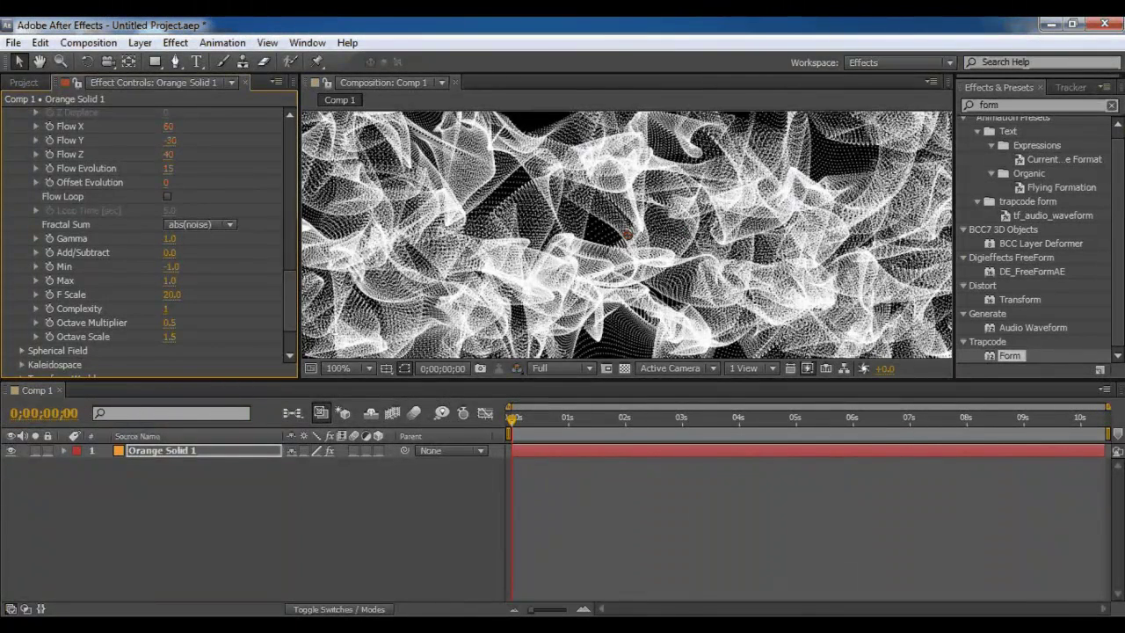
# Try Octave Scale values of 3 and 0.2 for the Fractal Field
pyautogui.click(169, 337)
pyautogui.write('3')
pyautogui.press('Return')
pyautogui.click(170, 337)
pyautogui.write('.2')
pyautogui.press('Return')
# Try the noise Fractal Sum with an Octave Scale of 3
pyautogui.click(200, 224)
pyautogui.click(185, 235)
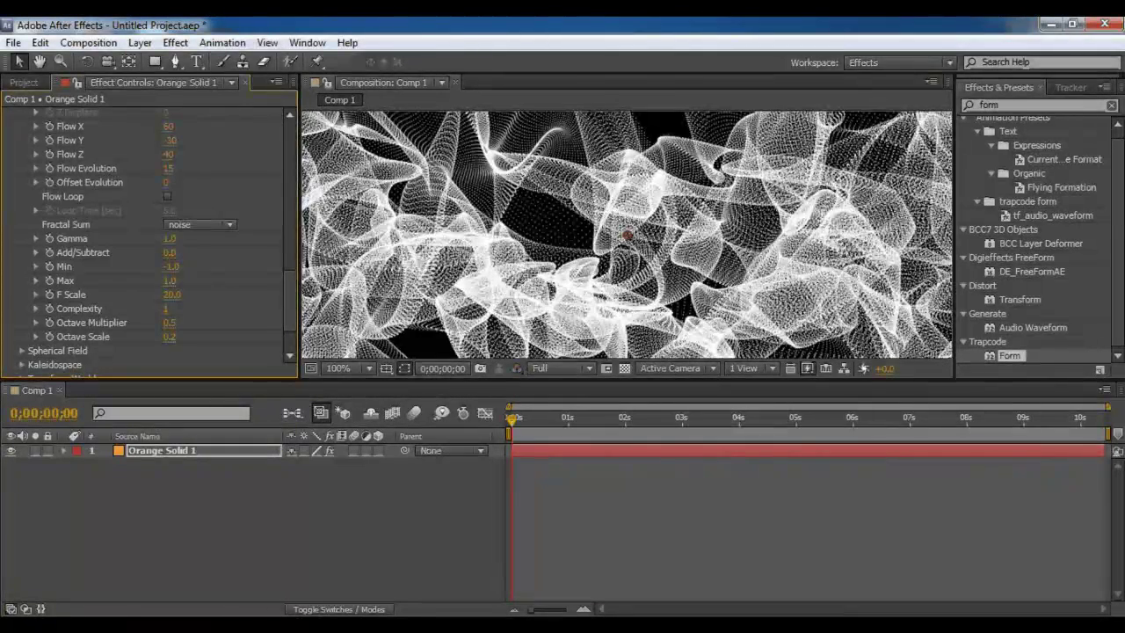
pyautogui.click(170, 337)
pyautogui.write('3')
pyautogui.press('Return')
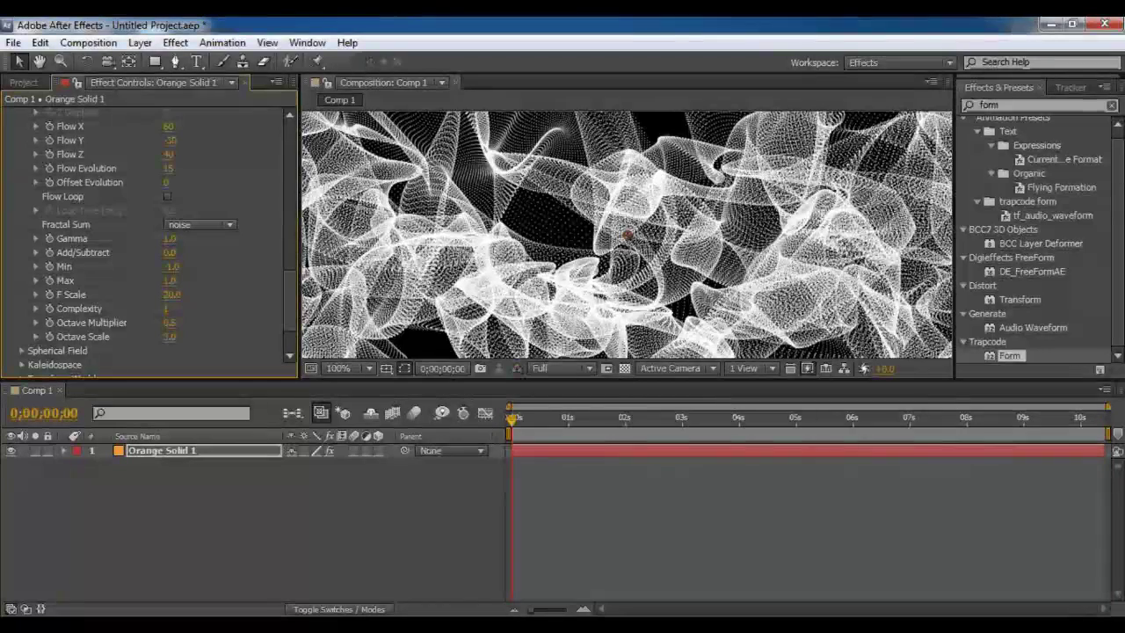
# Set the Fractal Field's Complexity to 3 and its Octave Scale to 0.2
pyautogui.click(166, 309)
pyautogui.write('3')
pyautogui.press('Return')
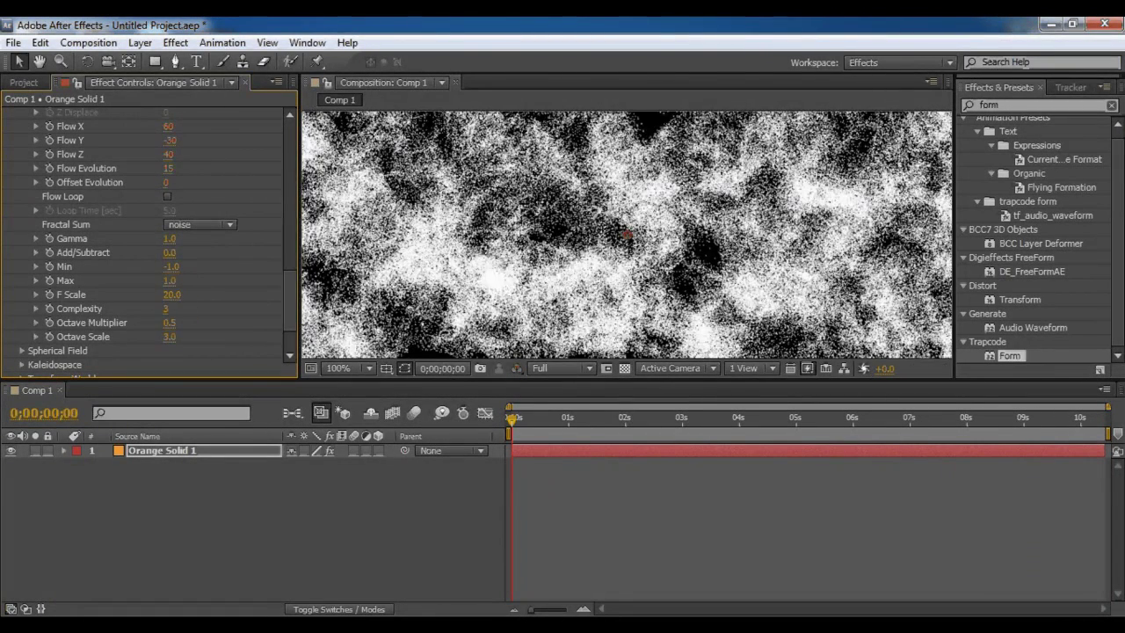
pyautogui.click(169, 337)
pyautogui.write('0.2')
pyautogui.press('Return')
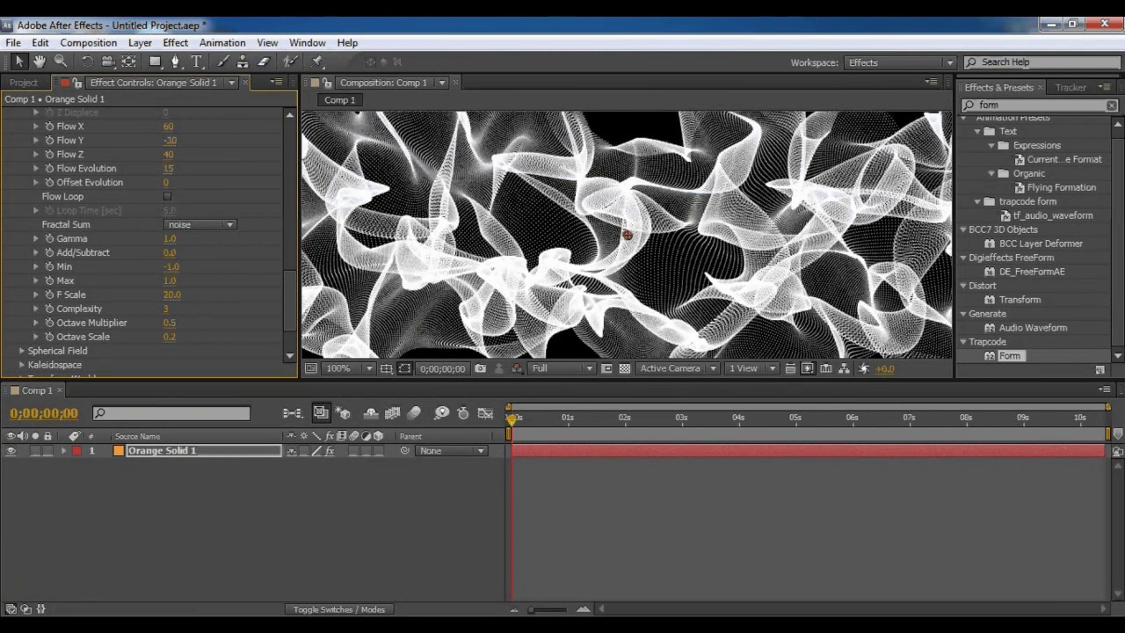
# Change the Fractal Sum to abs(noise) and set the Octave Multiplier to 1
pyautogui.click(200, 225)
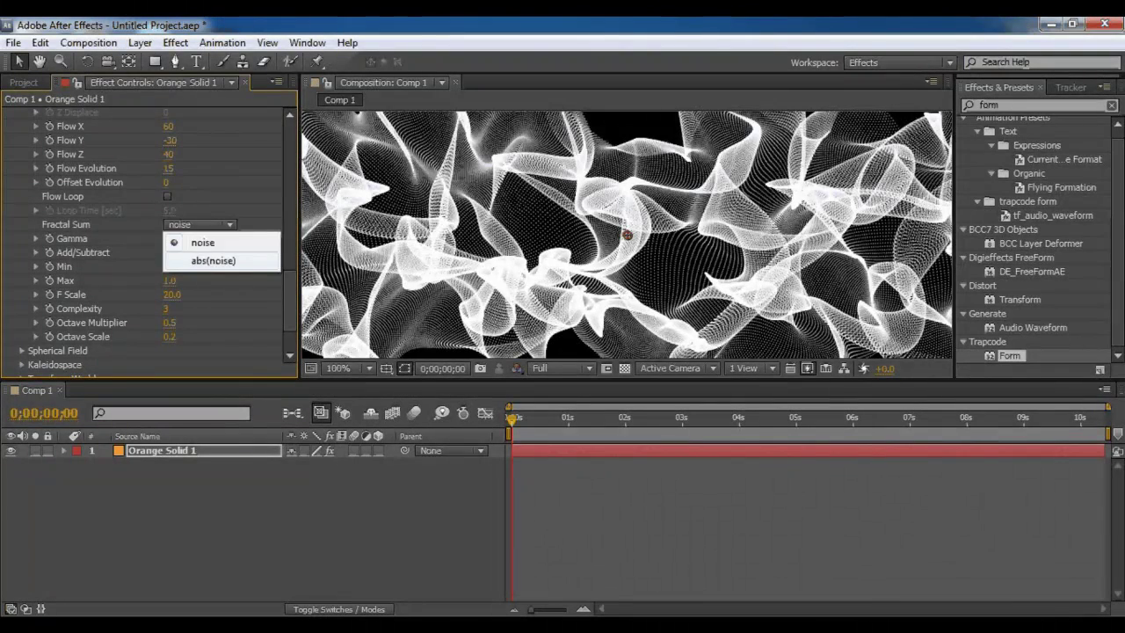
pyautogui.click(213, 261)
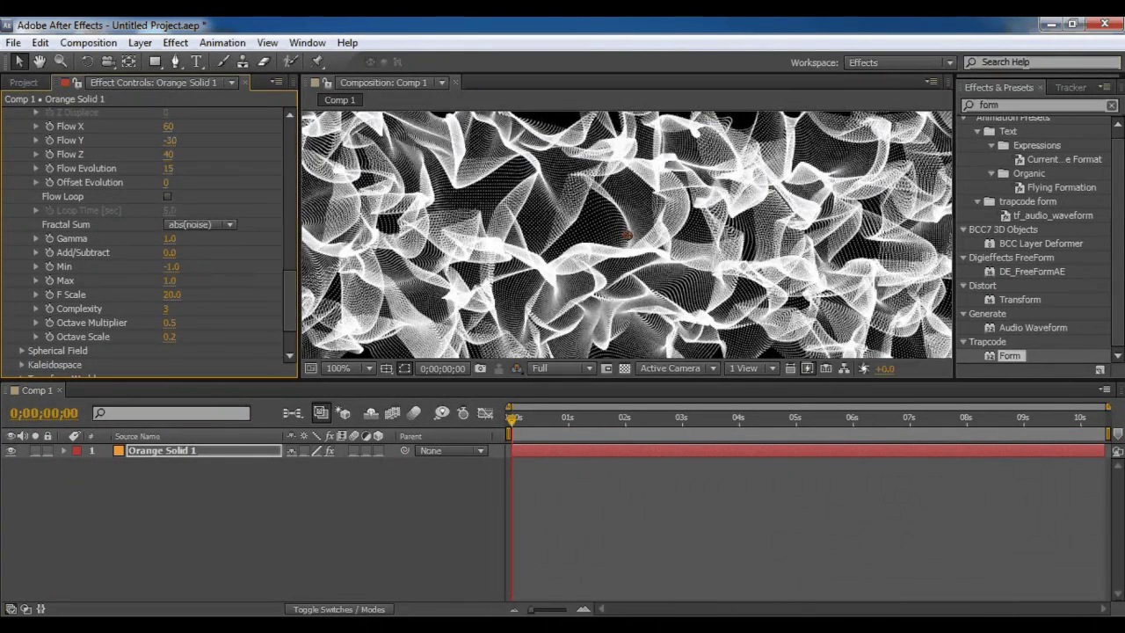
pyautogui.click(169, 322)
pyautogui.write('1')
pyautogui.press('Return')
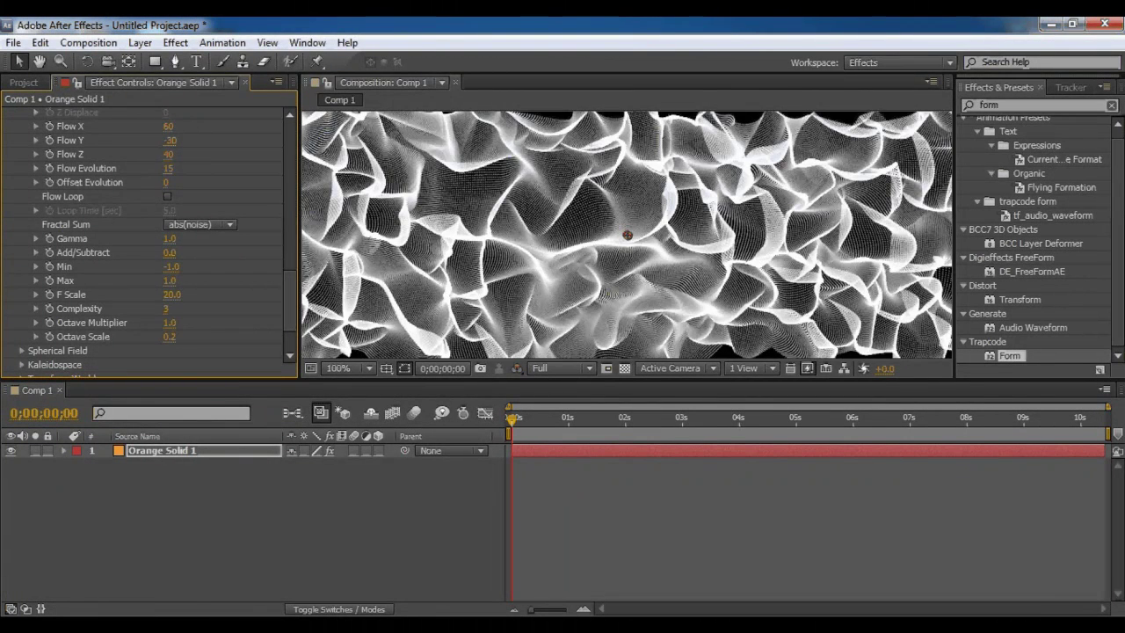
# Preview the particle animation with the current fractal settings and return to the first frame
pyautogui.press('pagedown')
pyautogui.press('space')
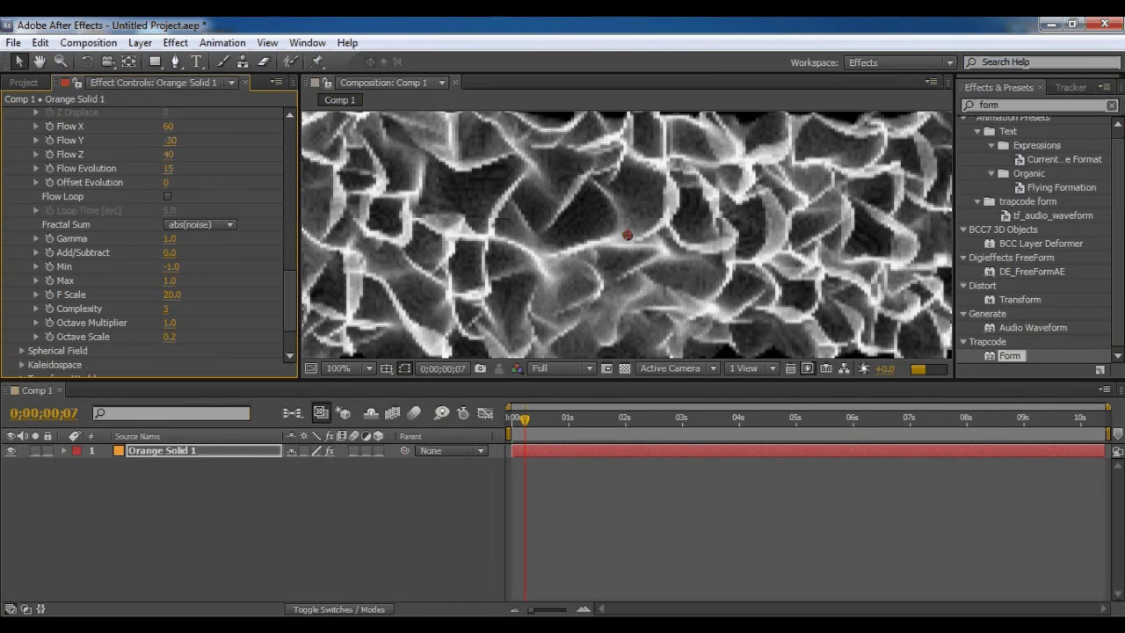
pyautogui.press('Home')
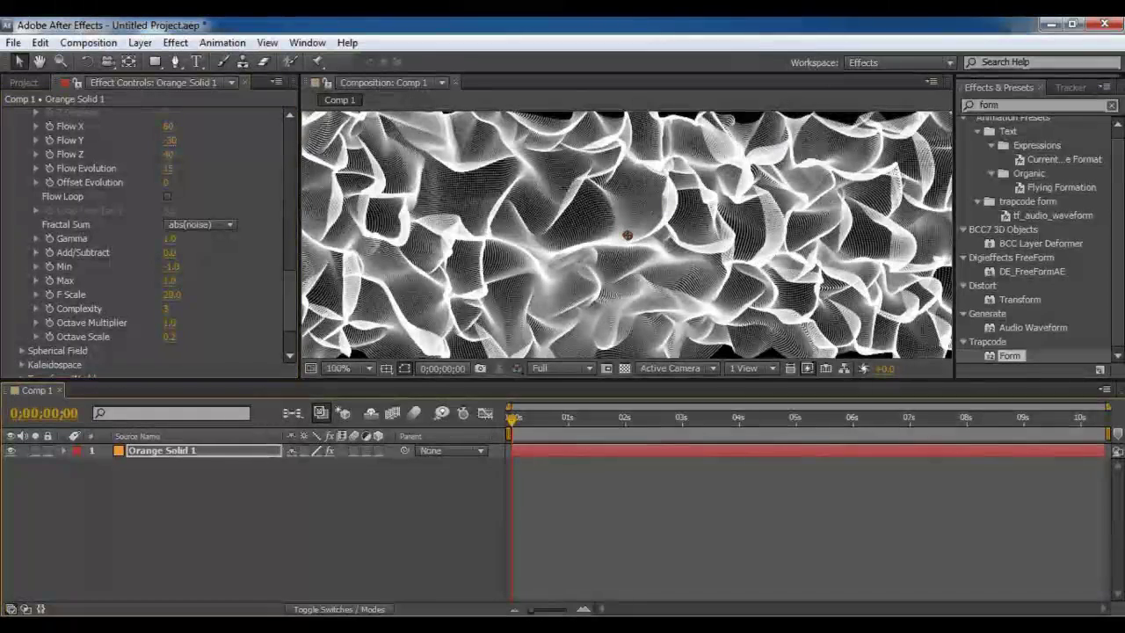
# Set the Fractal Field's F Scale to 12 and its Octave Multiplier to 0.2
pyautogui.moveTo(290, 300); pyautogui.dragTo(290, 306)
pyautogui.scroll(1, 150, 237)
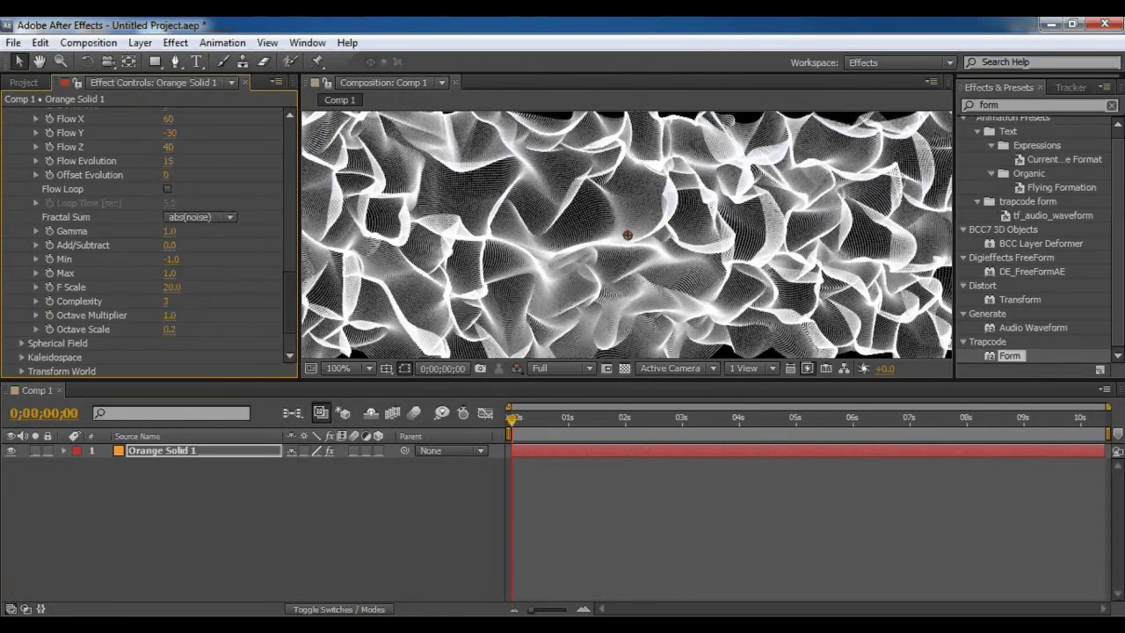
pyautogui.scroll(1, 149, 237)
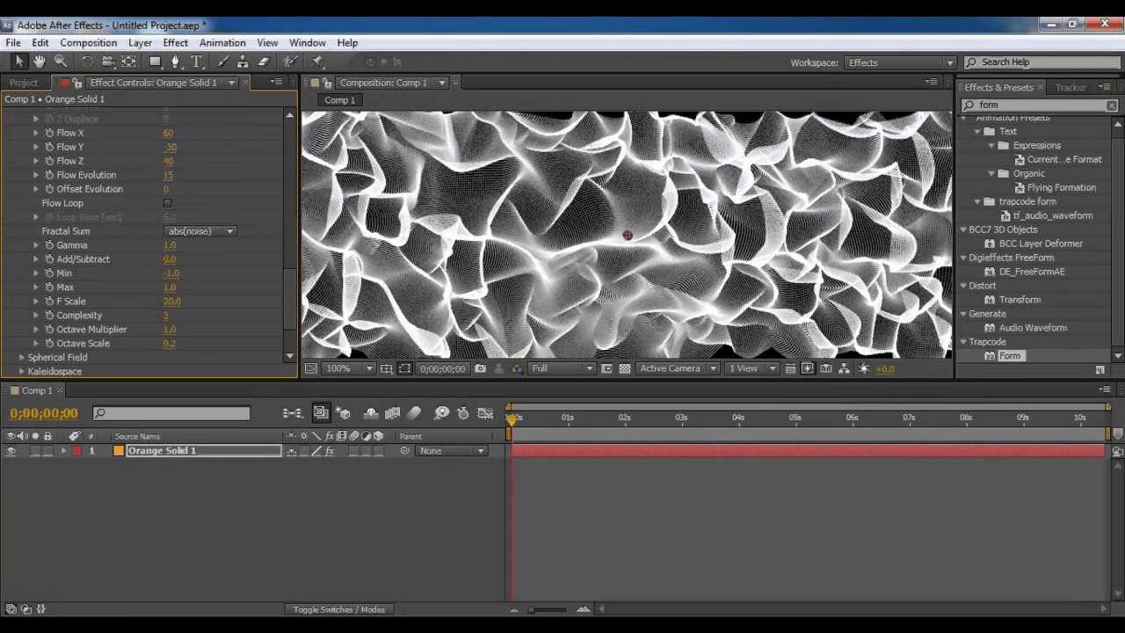
pyautogui.click(173, 301)
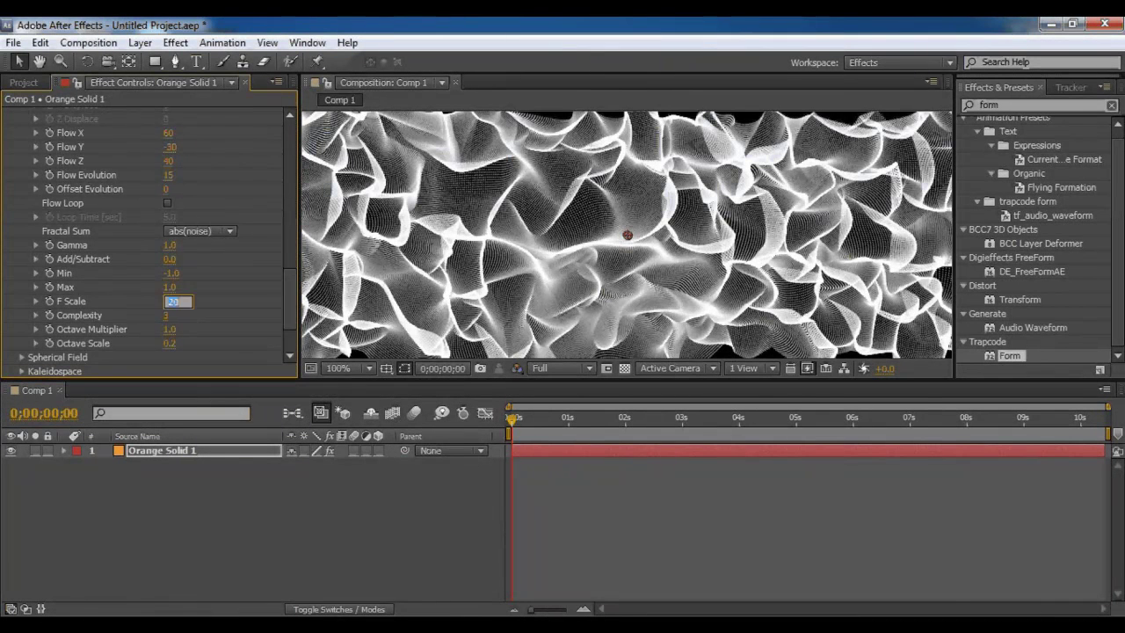
pyautogui.write('12')
pyautogui.press('Return')
pyautogui.press(',')
pyautogui.press('.')
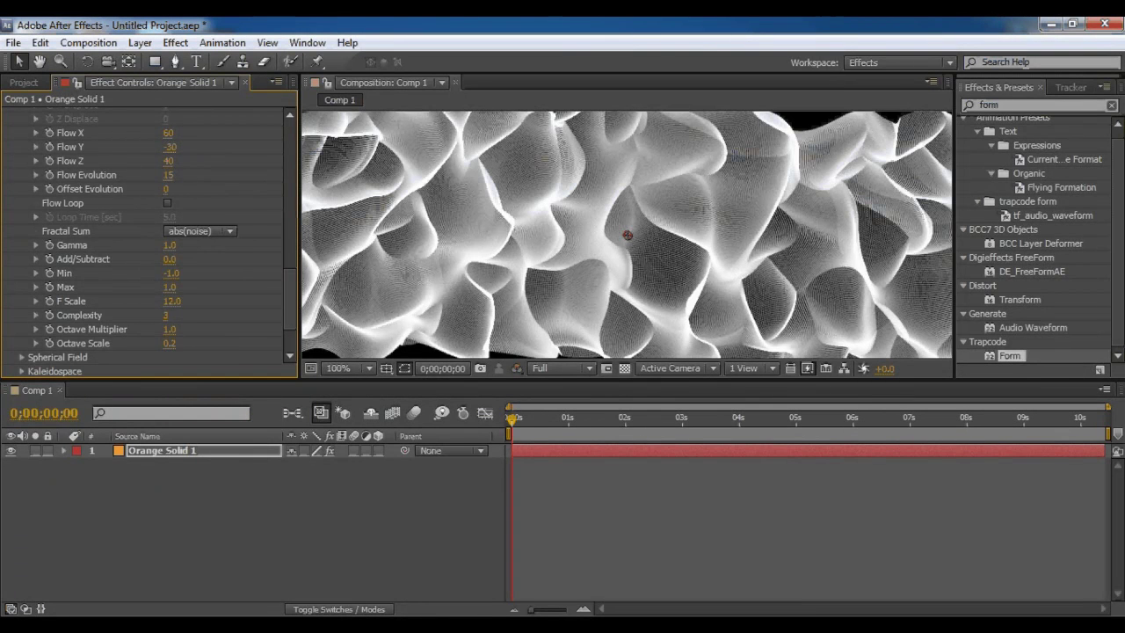
pyautogui.click(170, 329)
pyautogui.write('0.2')
pyautogui.press('Return')
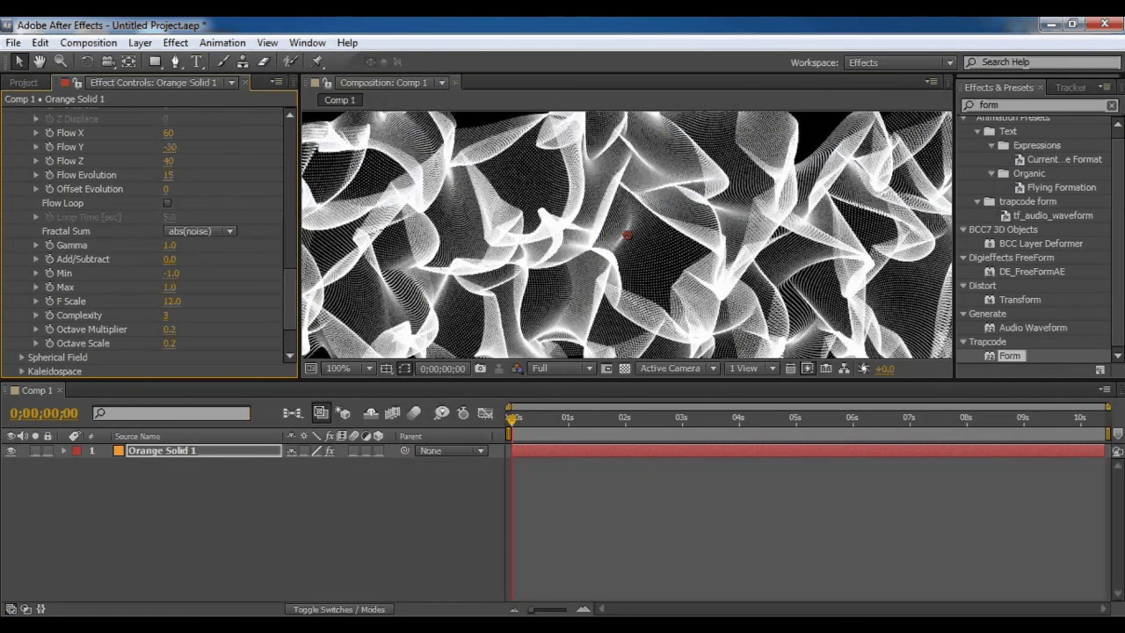
# Try an Affect Size of 1 and an Affect Opacity of 10 in the Fractal Field
pyautogui.scroll(5, 149, 237)
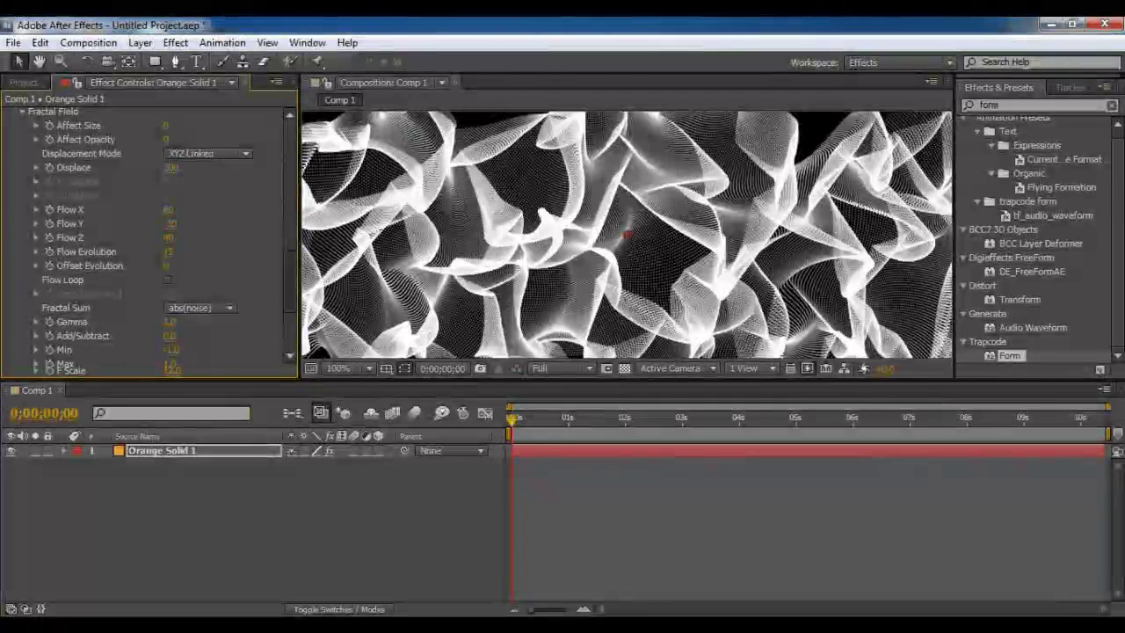
pyautogui.scroll(-2, 149, 237)
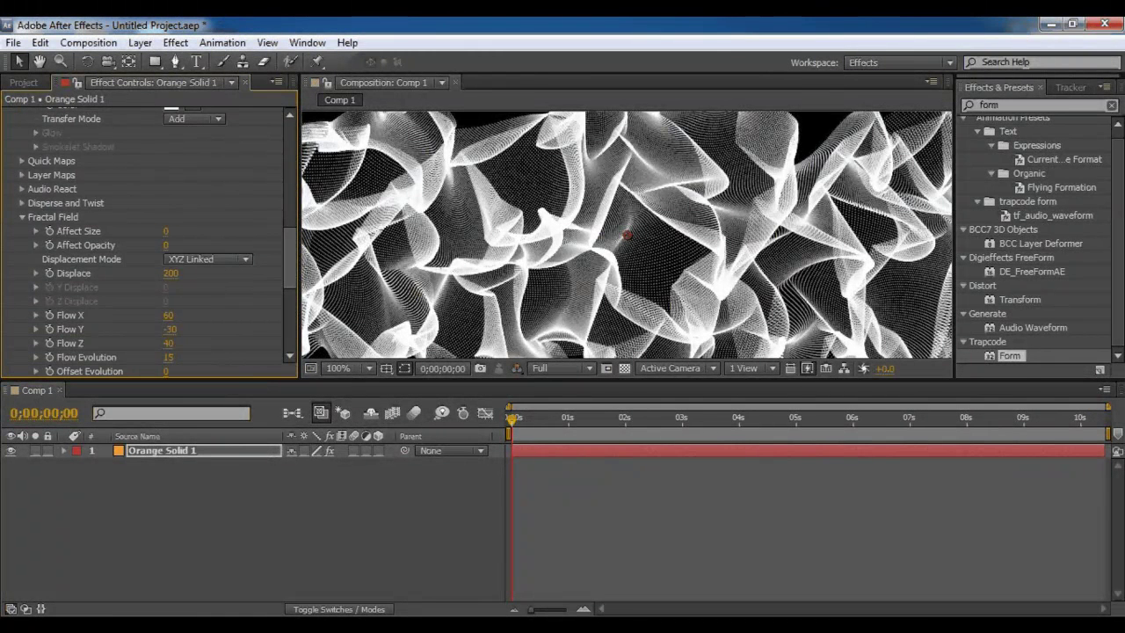
pyautogui.click(166, 231)
pyautogui.write('1')
pyautogui.press('Return')
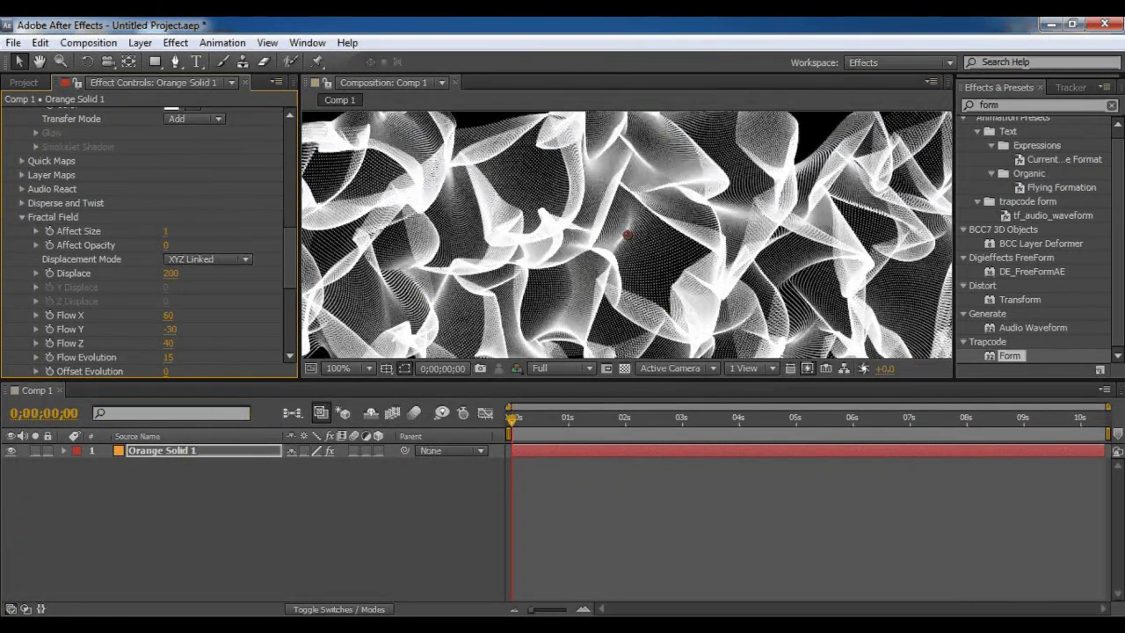
pyautogui.click(166, 245)
pyautogui.write('10')
pyautogui.press('Return')
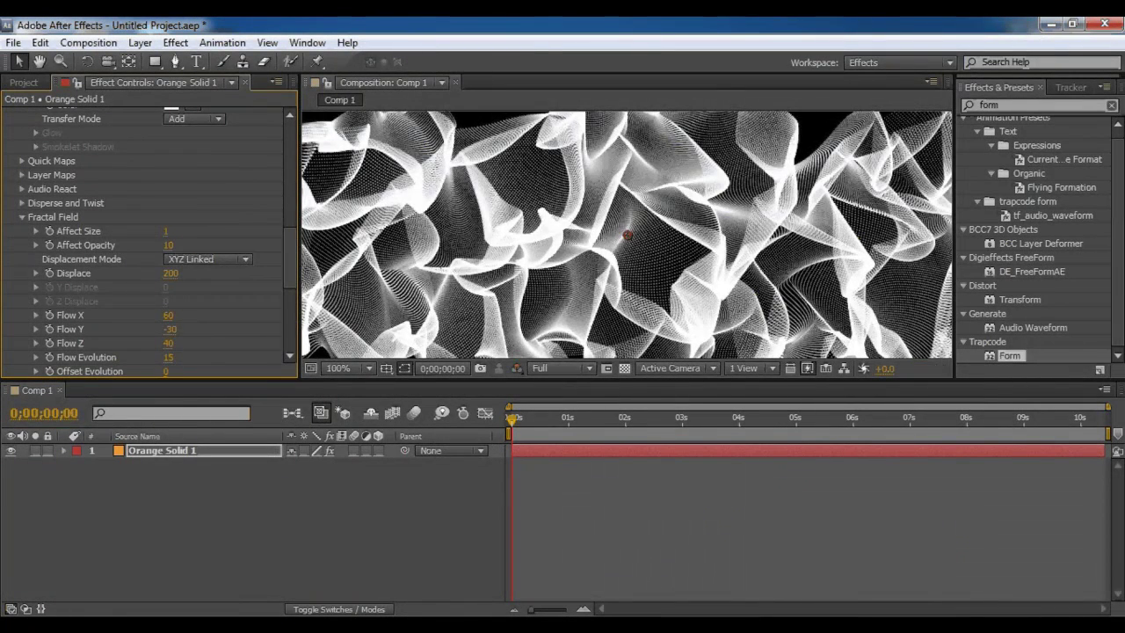
pyautogui.press(',')
pyautogui.press('.')
pyautogui.press('.')
# Change the Base Form to Box - Strings and set Strings in Y to 17
pyautogui.scroll(-3, 150, 238)
pyautogui.scroll(2, 149, 237)
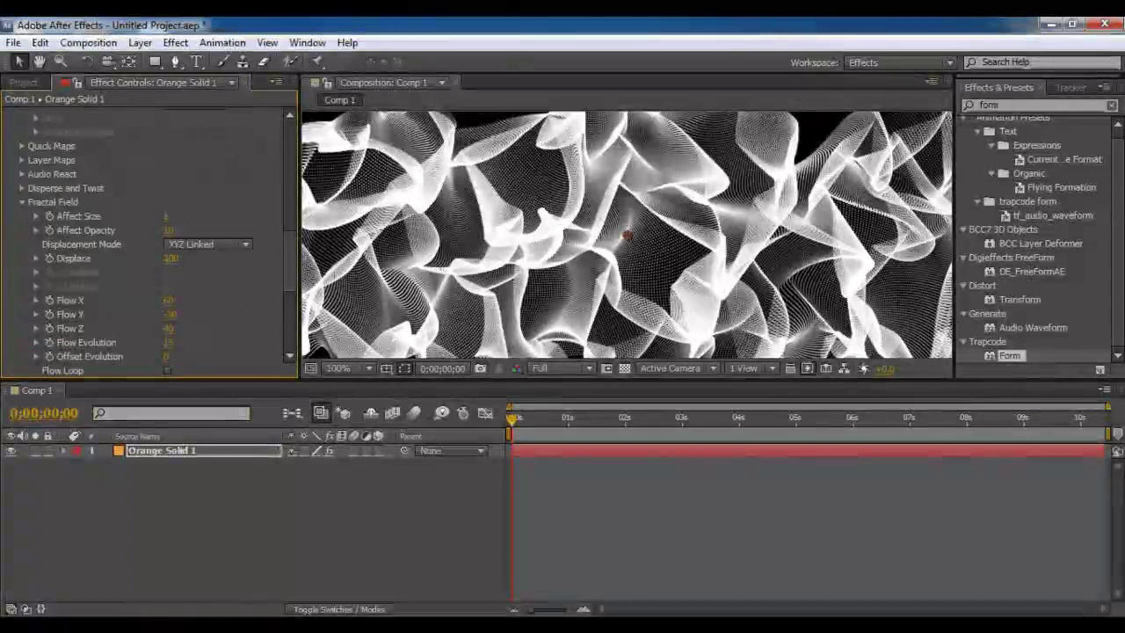
pyautogui.click(22, 202)
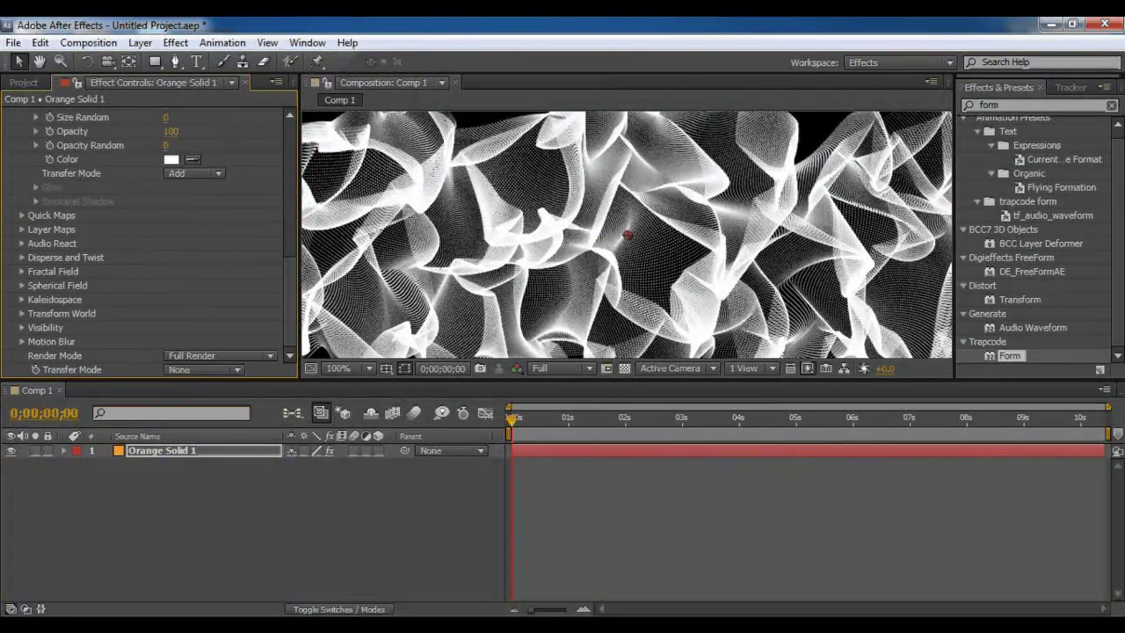
pyautogui.scroll(1, 149, 238)
pyautogui.scroll(5, 149, 237)
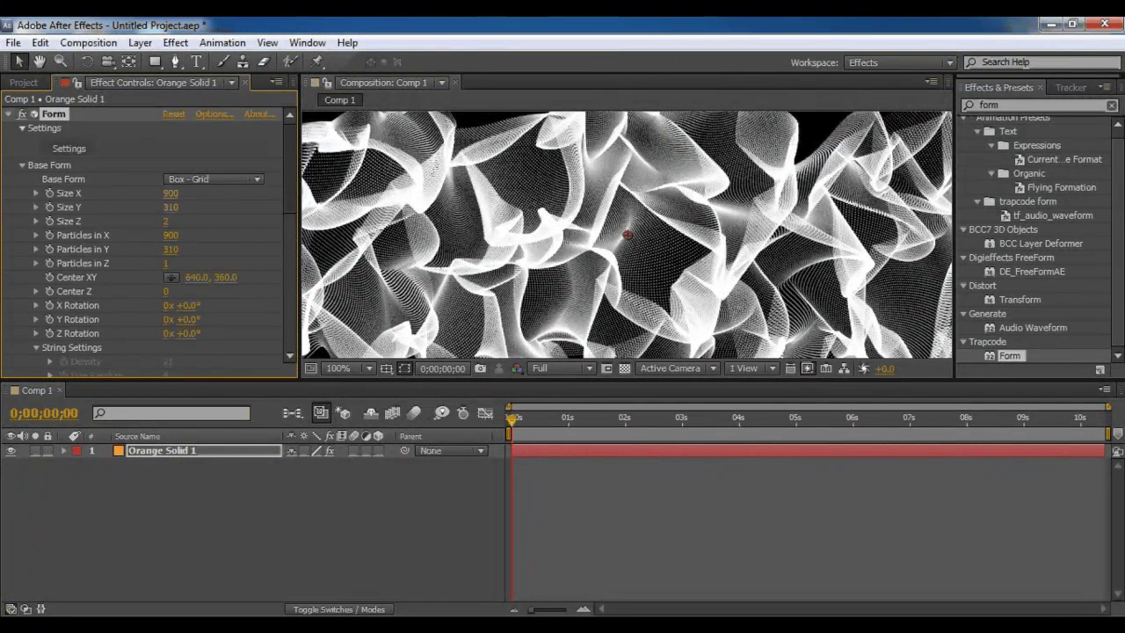
pyautogui.click(213, 179)
pyautogui.click(198, 211)
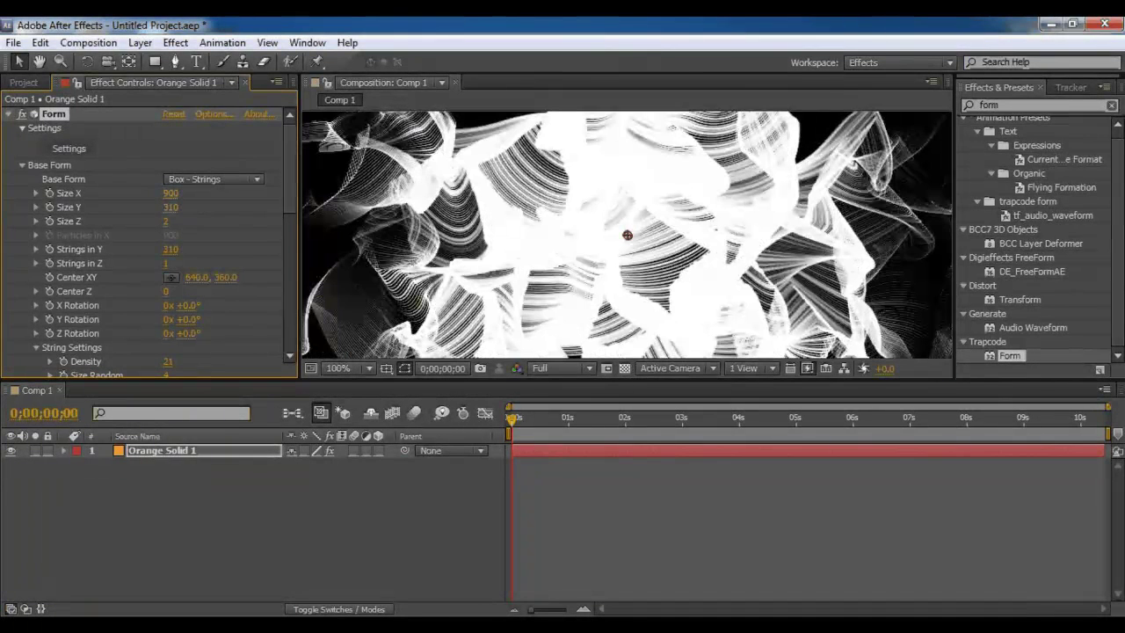
pyautogui.click(171, 249)
pyautogui.write('17')
pyautogui.press('Return')
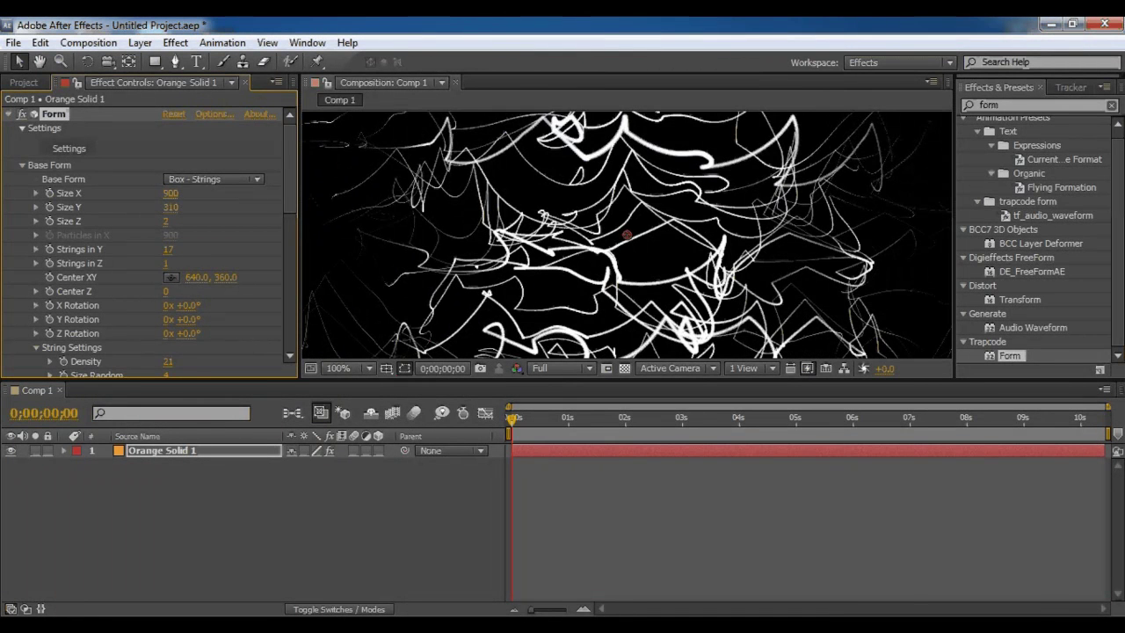
pyautogui.press(',')
pyautogui.press('.')
# Set the Fractal Field's Affect Opacity, Affect Size and Displace to 0
pyautogui.scroll(-3, 149, 238)
pyautogui.scroll(-6, 149, 237)
pyautogui.scroll(-1, 149, 237)
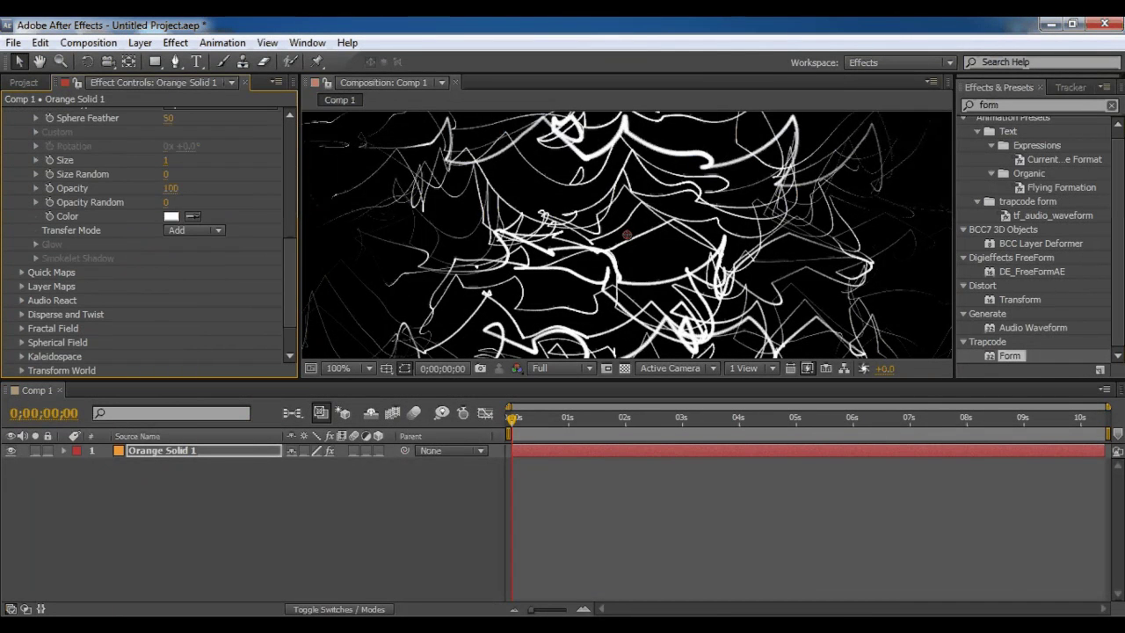
pyautogui.click(22, 327)
pyautogui.click(171, 143)
pyautogui.write('0')
pyautogui.press('Return')
pyautogui.click(166, 128)
pyautogui.write('0')
pyautogui.press('Return')
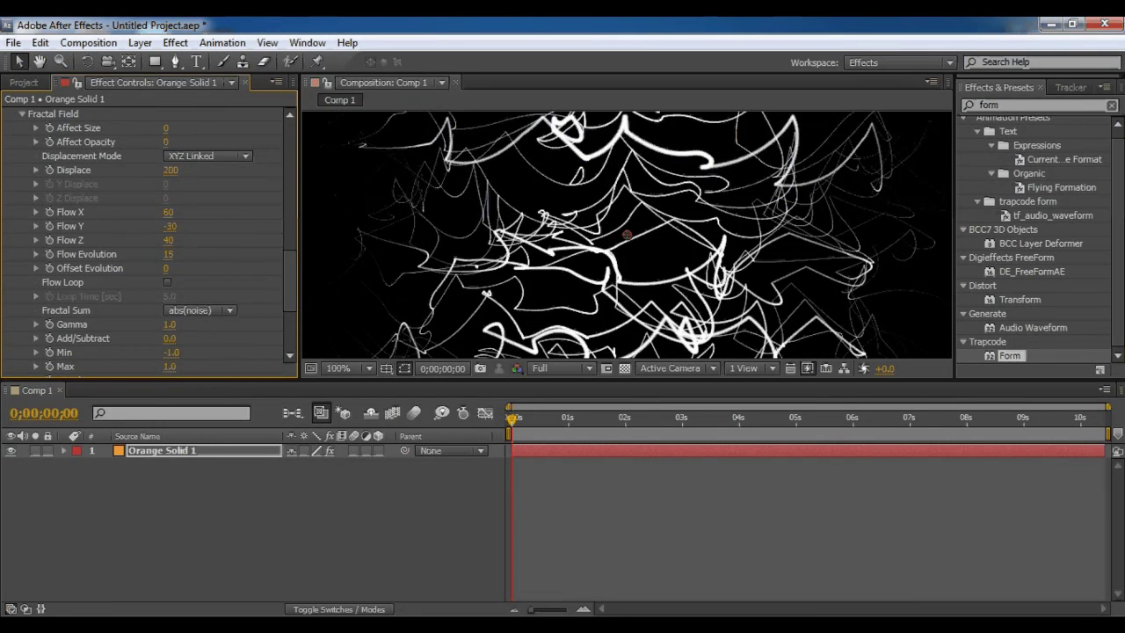
pyautogui.click(171, 171)
pyautogui.write('0')
pyautogui.press('Return')
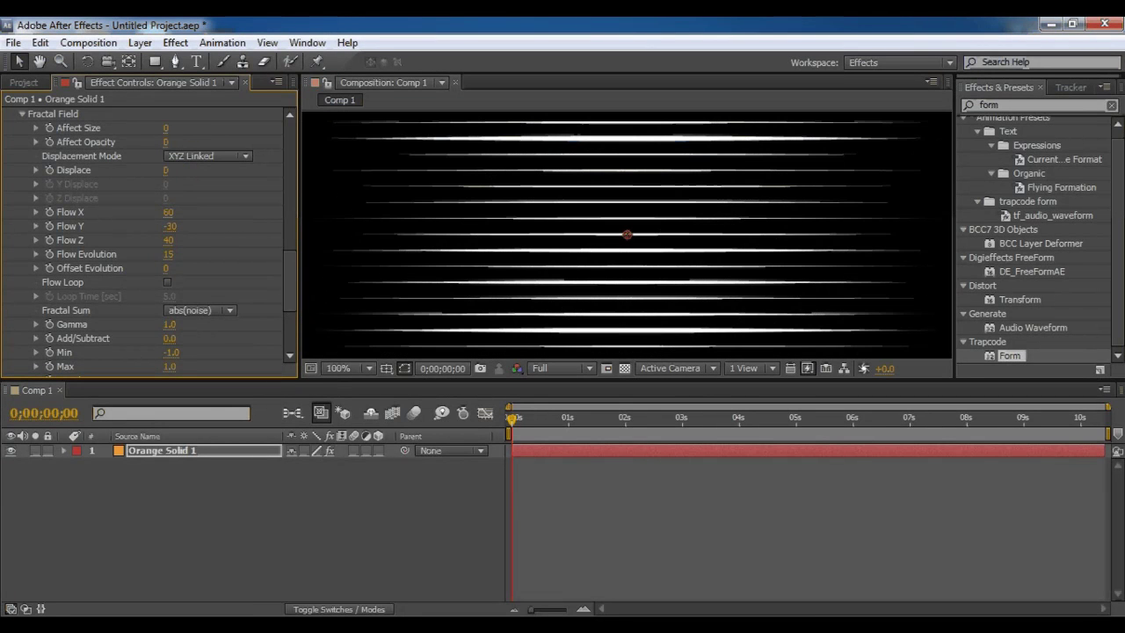
# Turn off both Taper Size and Taper Opacity in the String Settings
pyautogui.moveTo(290, 281); pyautogui.dragTo(290, 155)
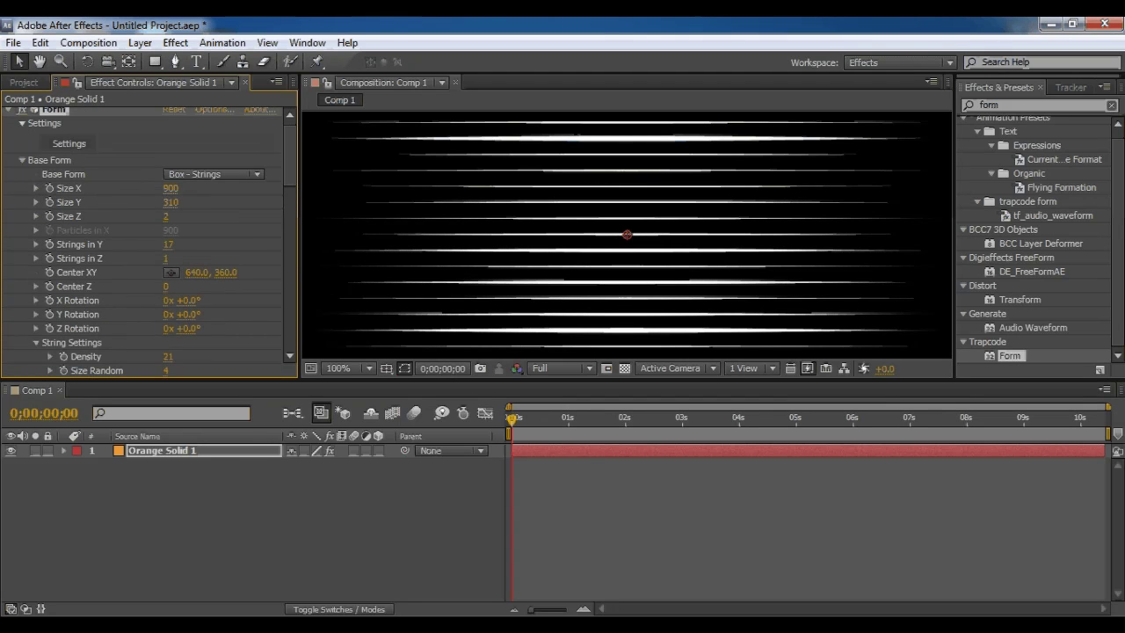
pyautogui.scroll(-1, 145, 242)
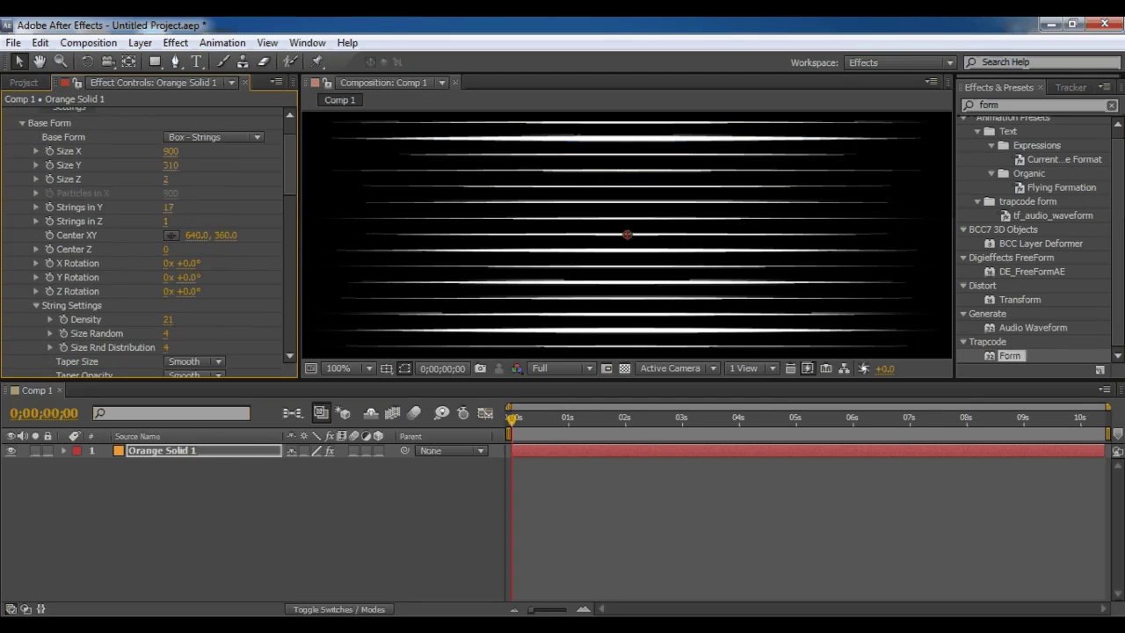
pyautogui.scroll(-1, 145, 242)
pyautogui.click(195, 324)
pyautogui.click(208, 361)
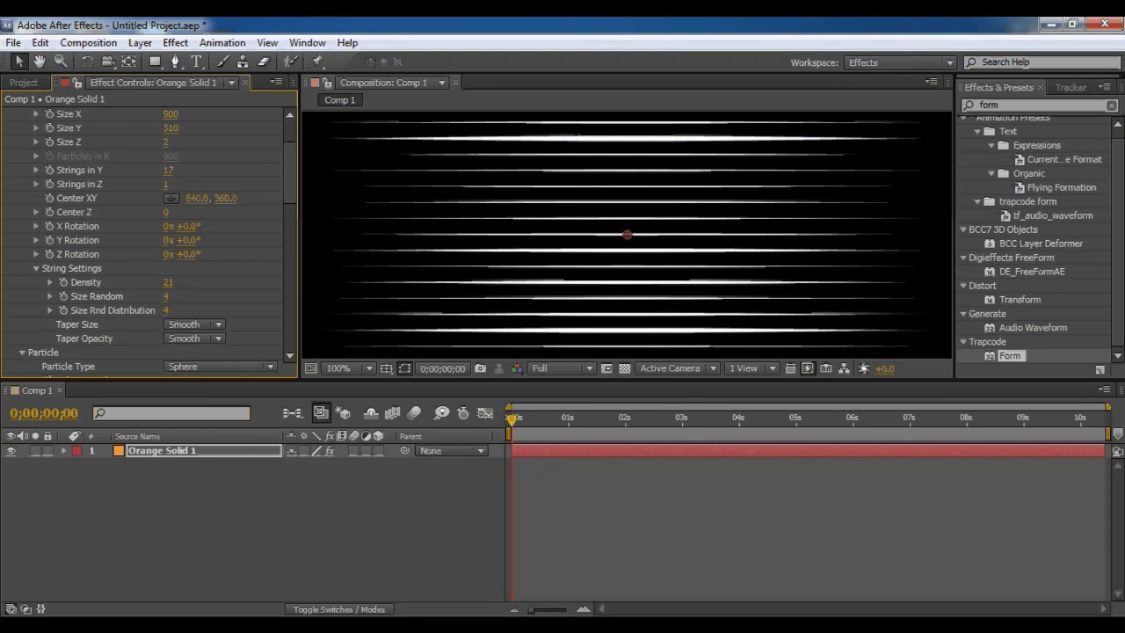
pyautogui.click(194, 338)
pyautogui.click(207, 356)
pyautogui.scroll(-1, 627, 234)
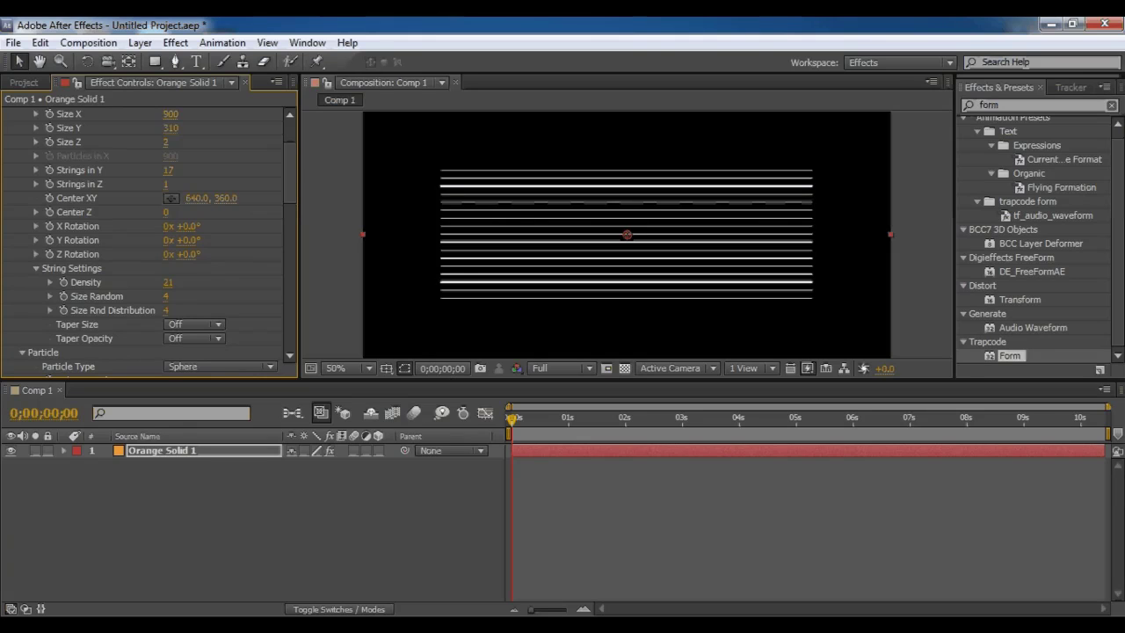
# Set the strings' Size Random to 0, Size Rnd Distribution to 1 and Density to 15
pyautogui.click(166, 296)
pyautogui.write('0')
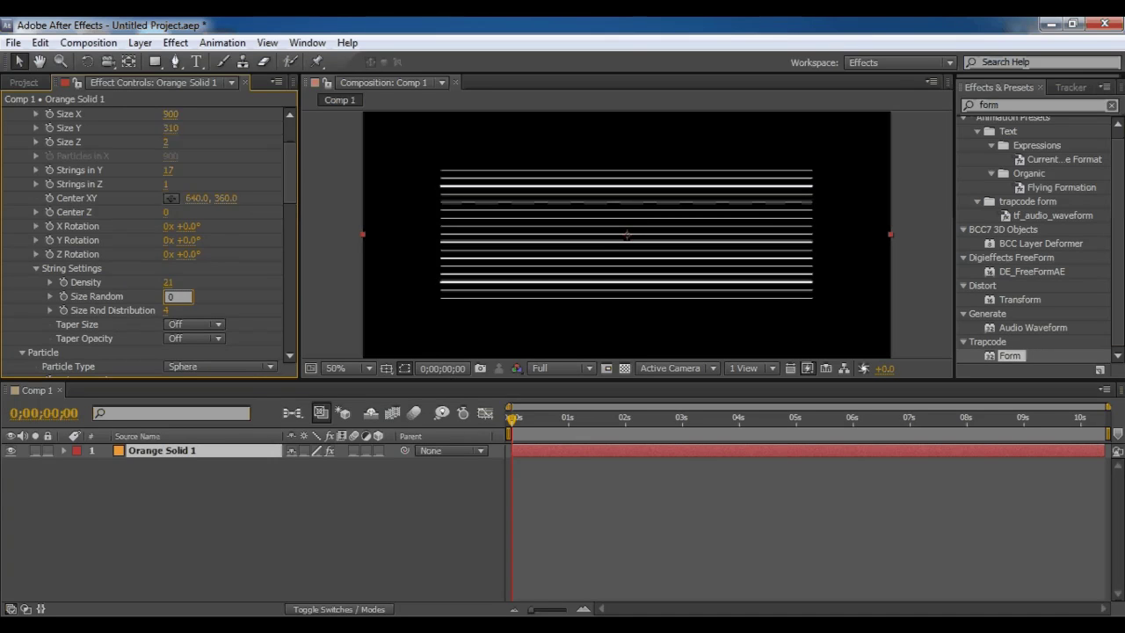
pyautogui.press('Return')
pyautogui.click(166, 310)
pyautogui.write('1')
pyautogui.press('Return')
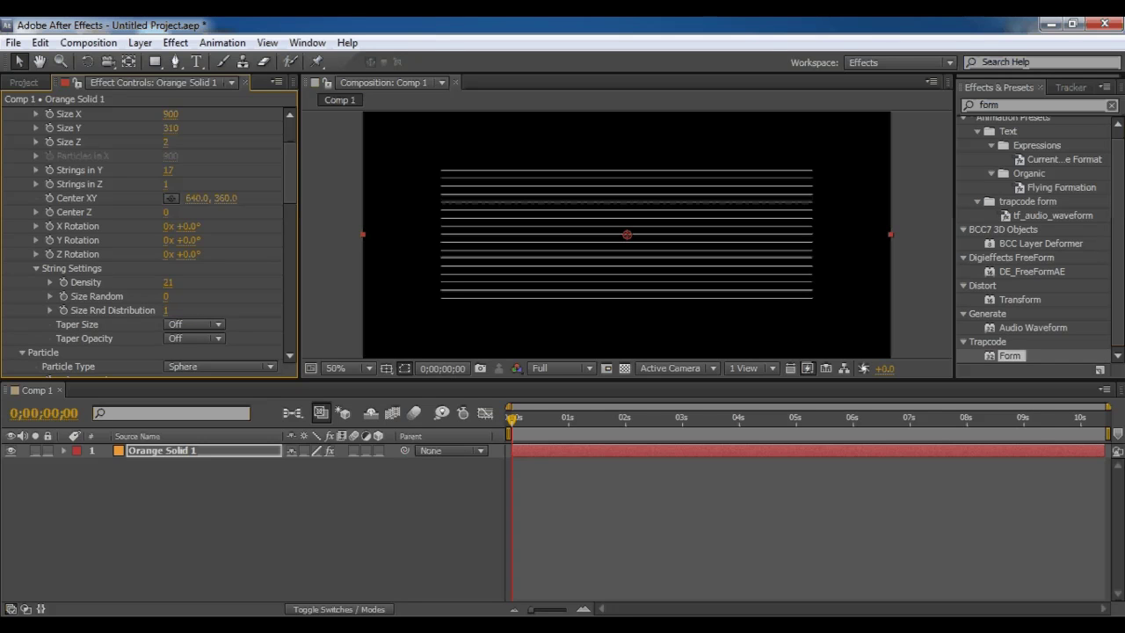
pyautogui.click(168, 282)
pyautogui.write('15')
pyautogui.press('Return')
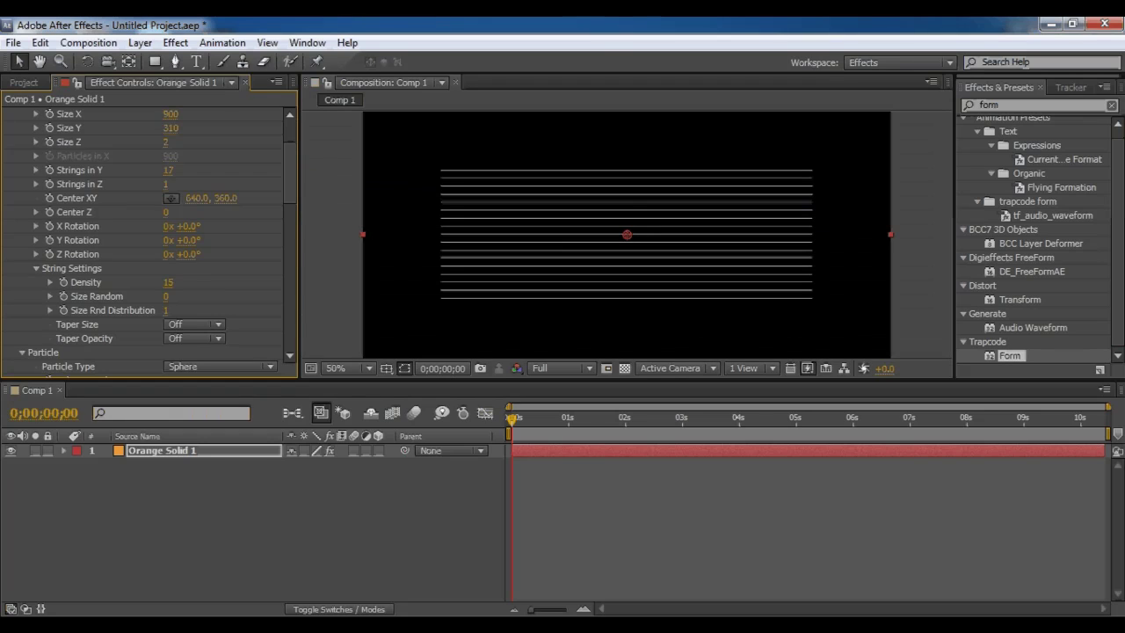
# Reduce the base form's Size Y to 120 and set Strings in Z to 2
pyautogui.scroll(2, 149, 232)
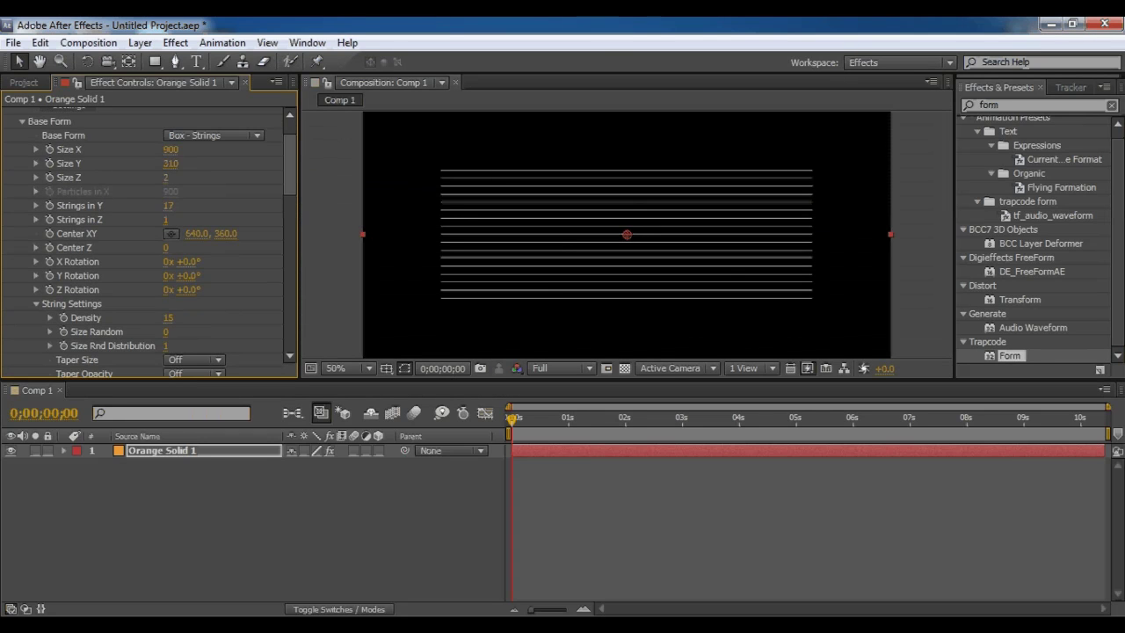
pyautogui.moveTo(171, 163); pyautogui.dragTo(154, 164)
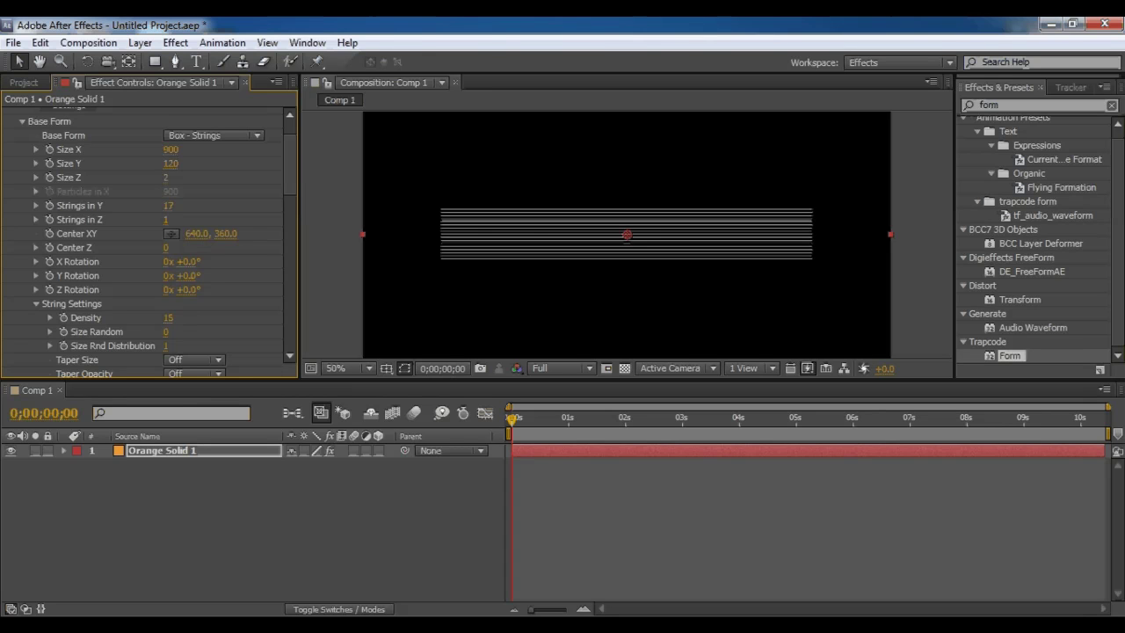
pyautogui.click(171, 163)
pyautogui.click(219, 195)
pyautogui.click(166, 220)
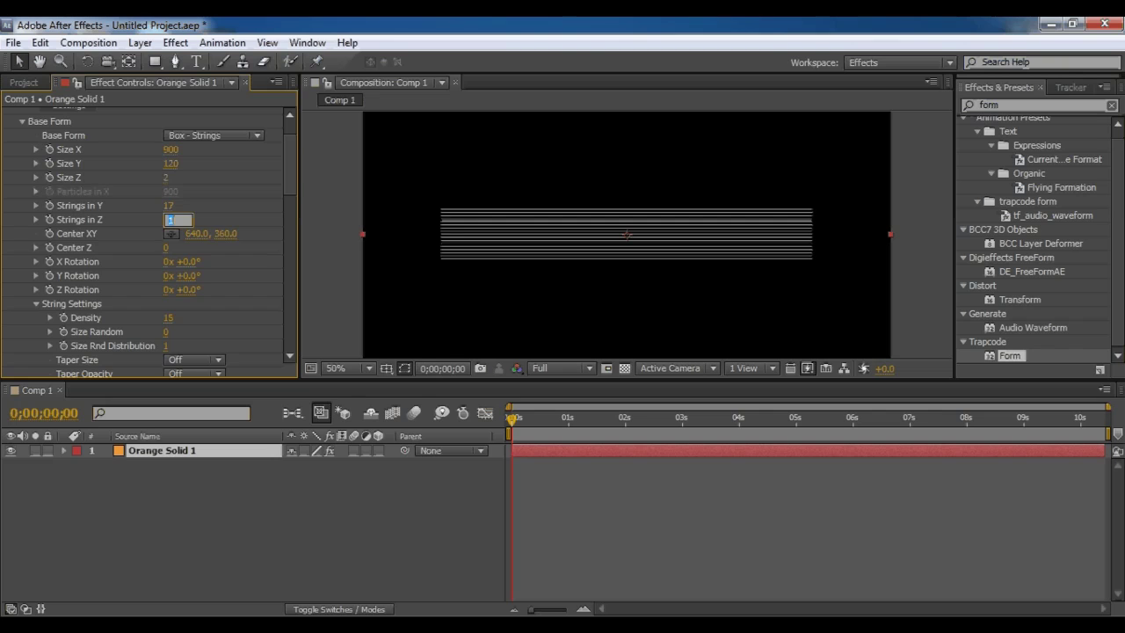
pyautogui.write('2')
pyautogui.press('Return')
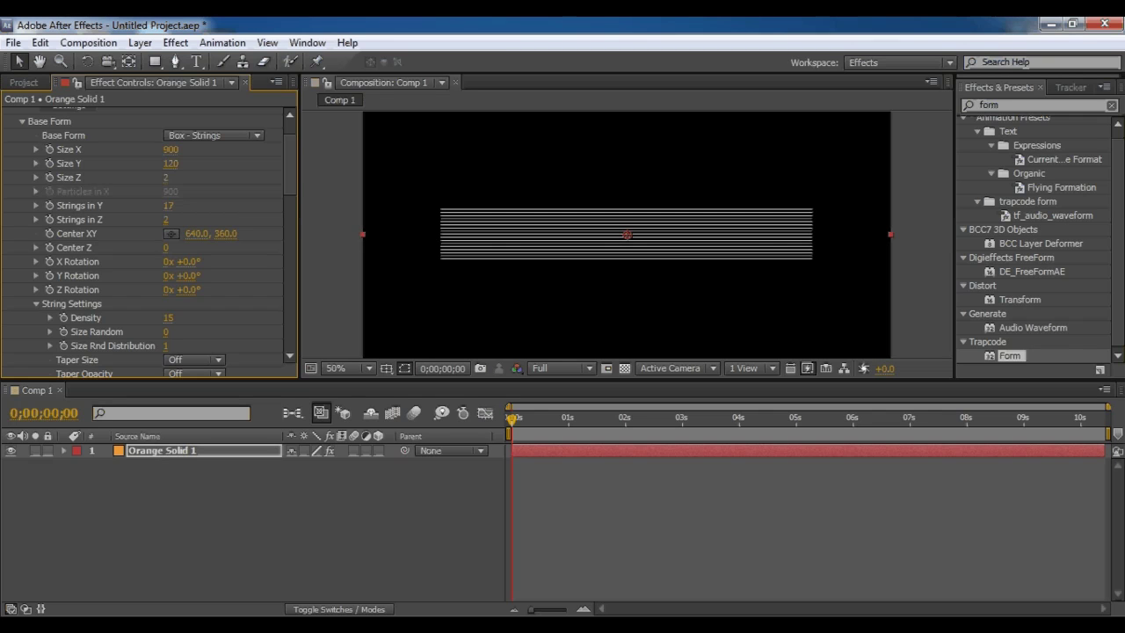
# Set Disperse to 6 in the Disperse and Twist settings
pyautogui.scroll(-5, 145, 237)
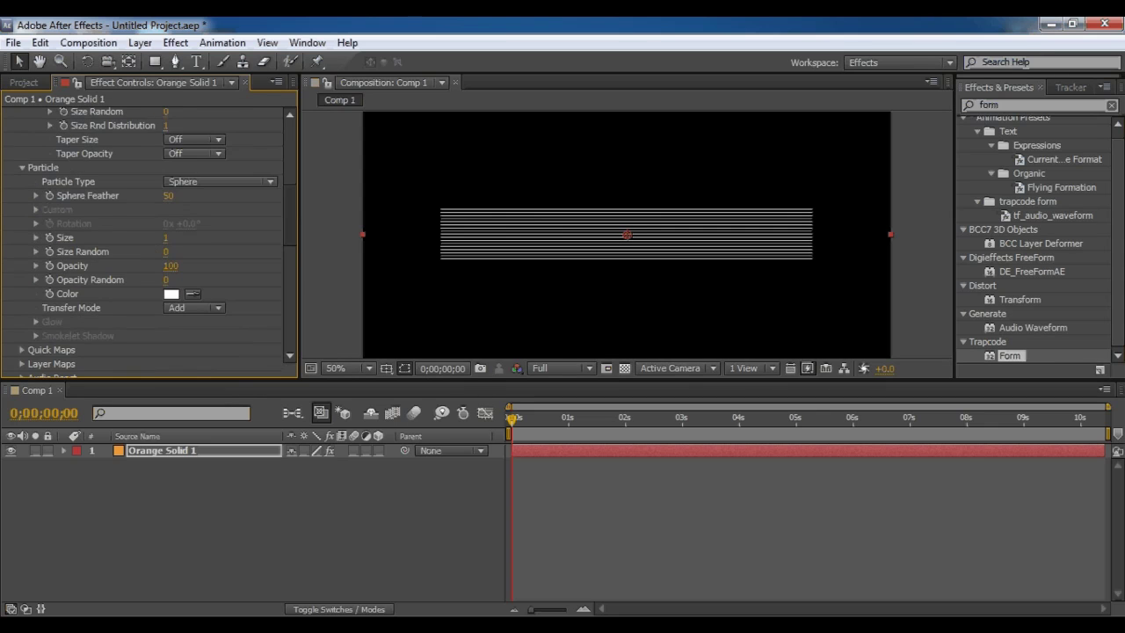
pyautogui.scroll(-1, 145, 237)
pyautogui.scroll(2, 145, 237)
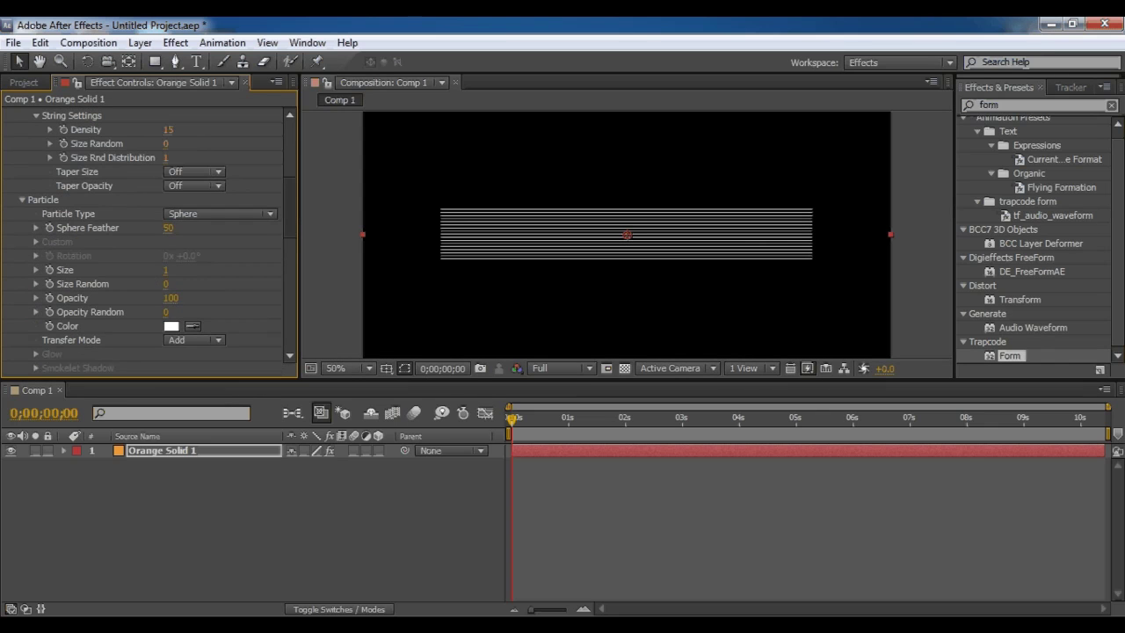
pyautogui.scroll(-3, 145, 237)
pyautogui.scroll(-2, 145, 237)
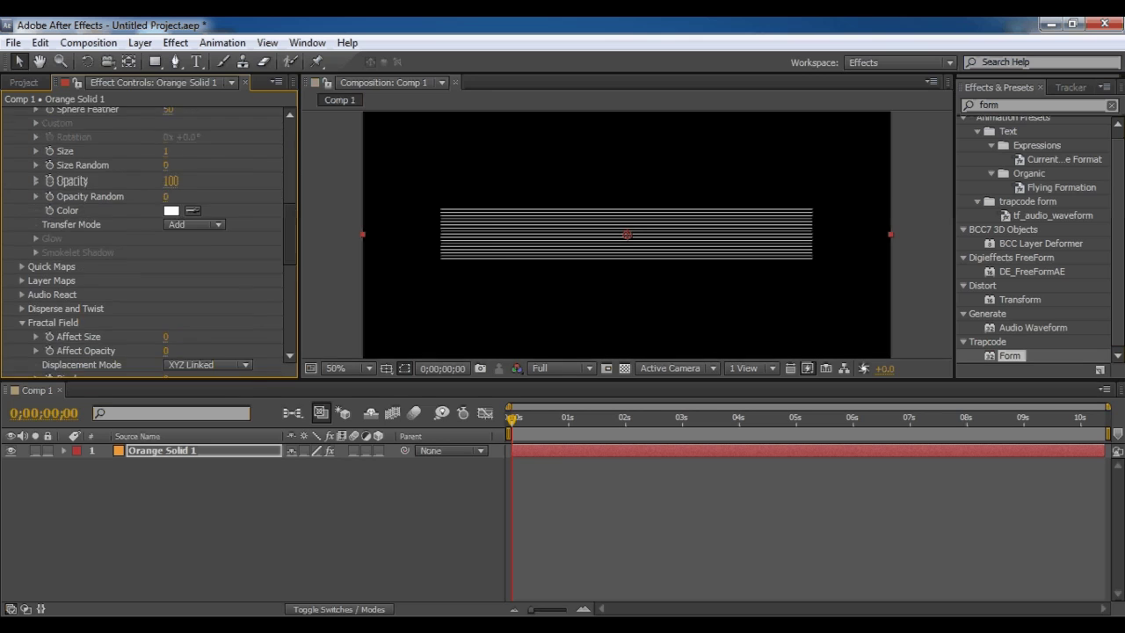
pyautogui.click(22, 284)
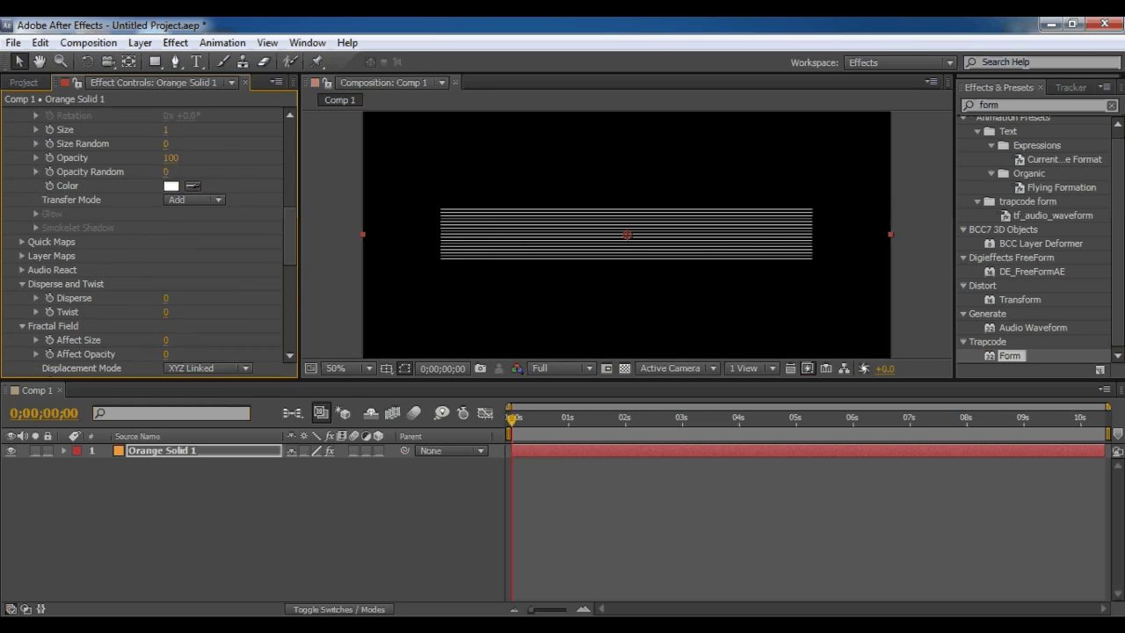
pyautogui.moveTo(165, 298); pyautogui.dragTo(176, 298)
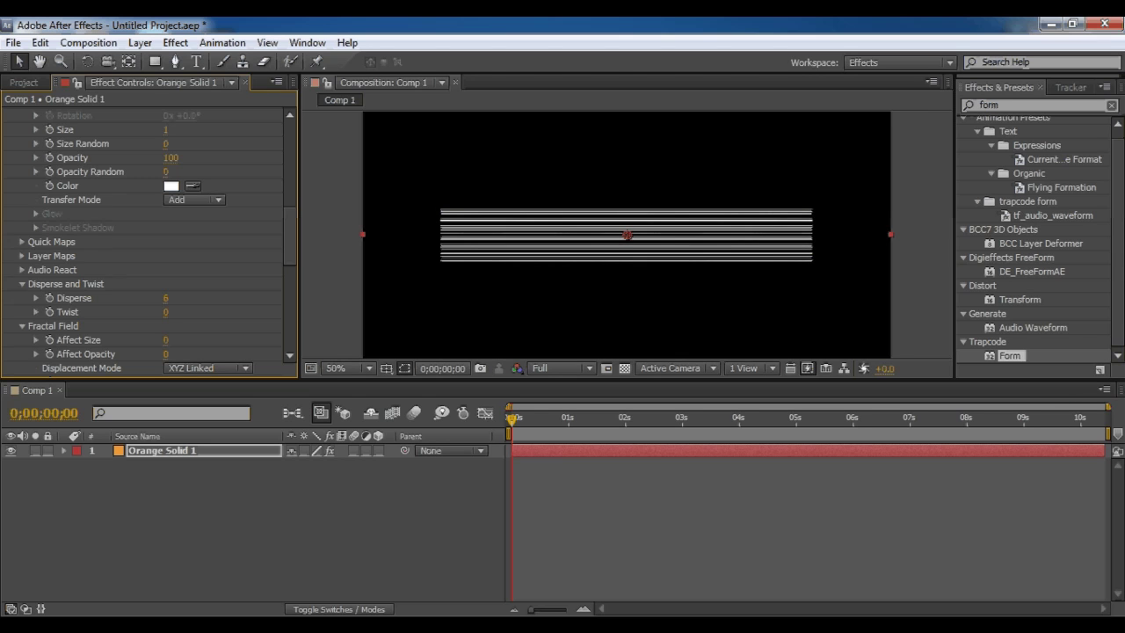
# Set the form's Twist to 7 and rotate the base form to 59° in X, 7° in Y and 10° in Z
pyautogui.moveTo(165, 312); pyautogui.dragTo(178, 312)
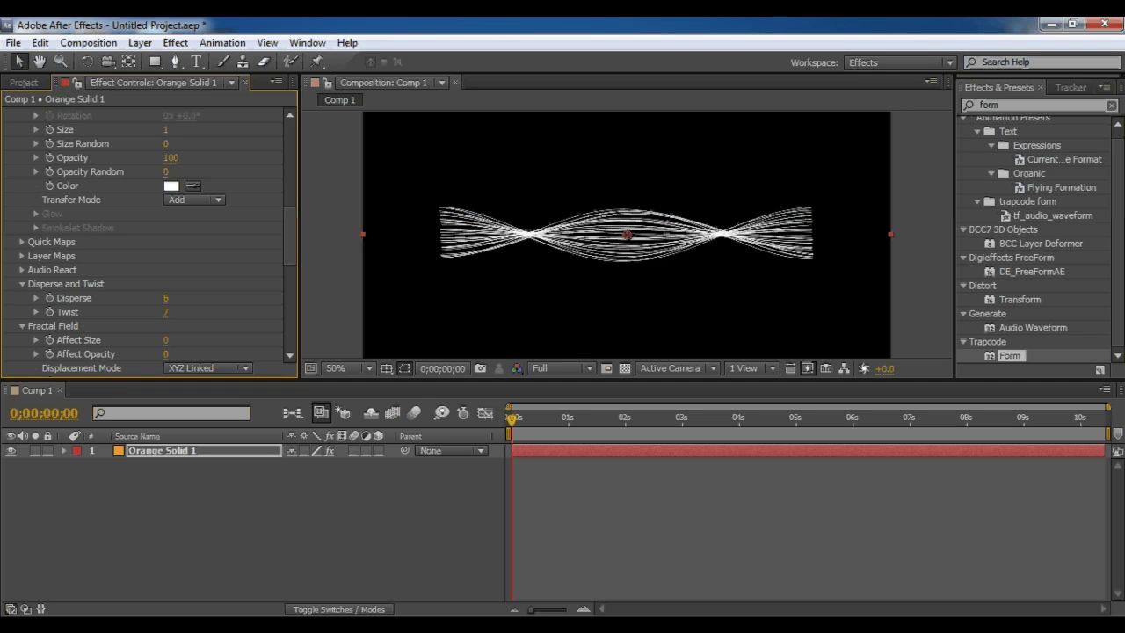
pyautogui.scroll(2, 149, 237)
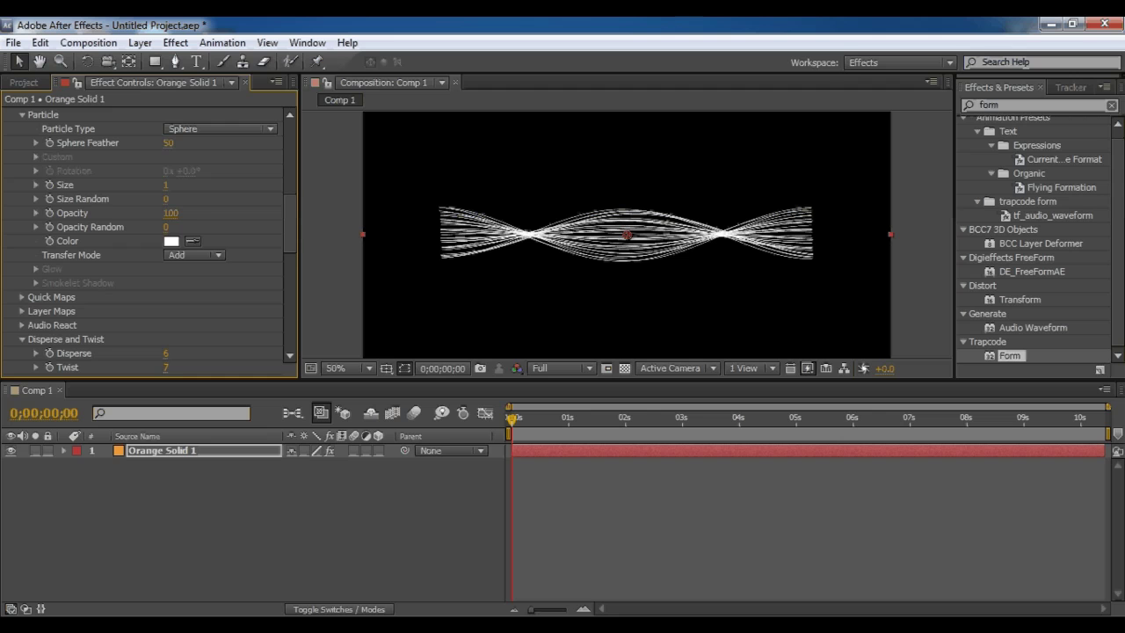
pyautogui.scroll(6, 149, 237)
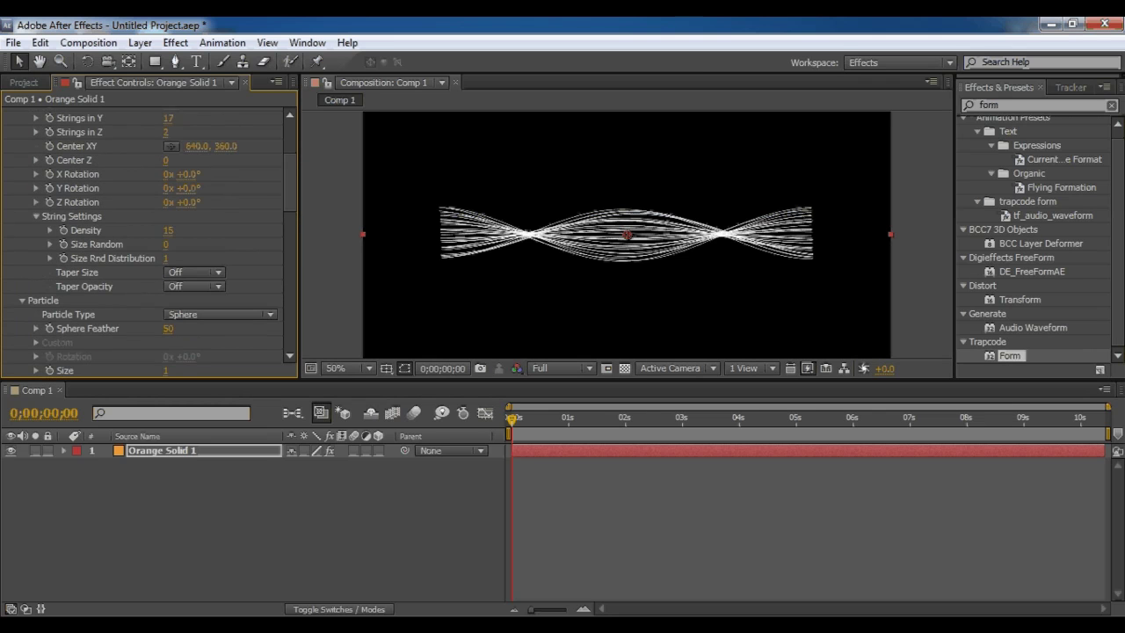
pyautogui.moveTo(186, 188); pyautogui.dragTo(205, 174)
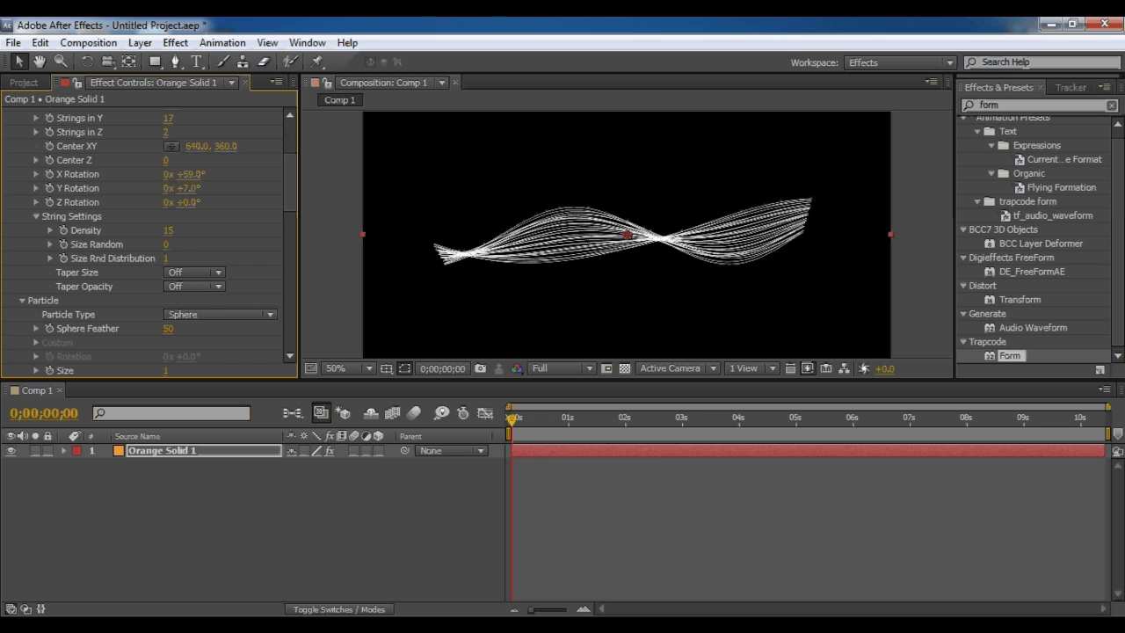
pyautogui.moveTo(188, 202); pyautogui.dragTo(196, 203)
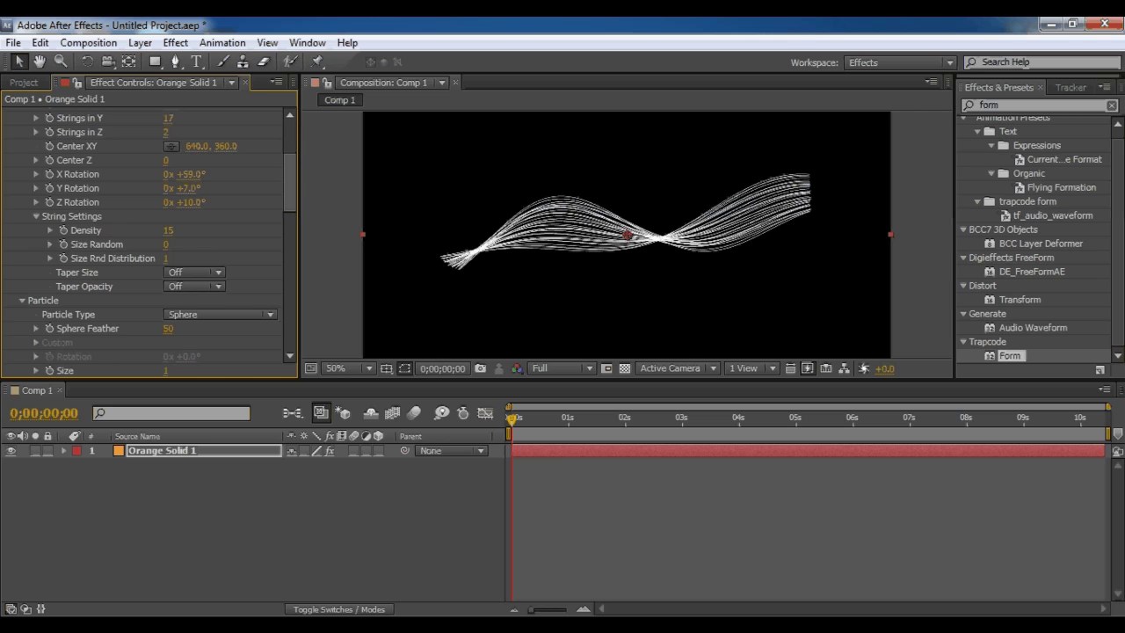
# Expand Sphere 1 in the Spherical Field and pick a new Position XY for it near the right end of the strings
pyautogui.moveTo(289, 183); pyautogui.dragTo(290, 237)
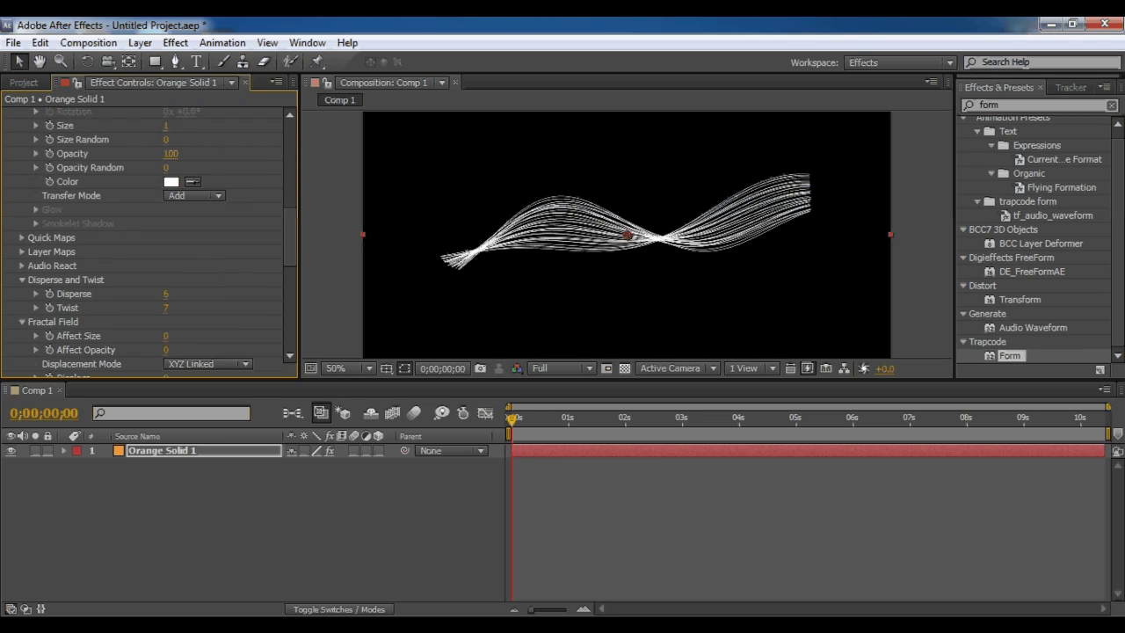
pyautogui.moveTo(290, 238); pyautogui.dragTo(290, 316)
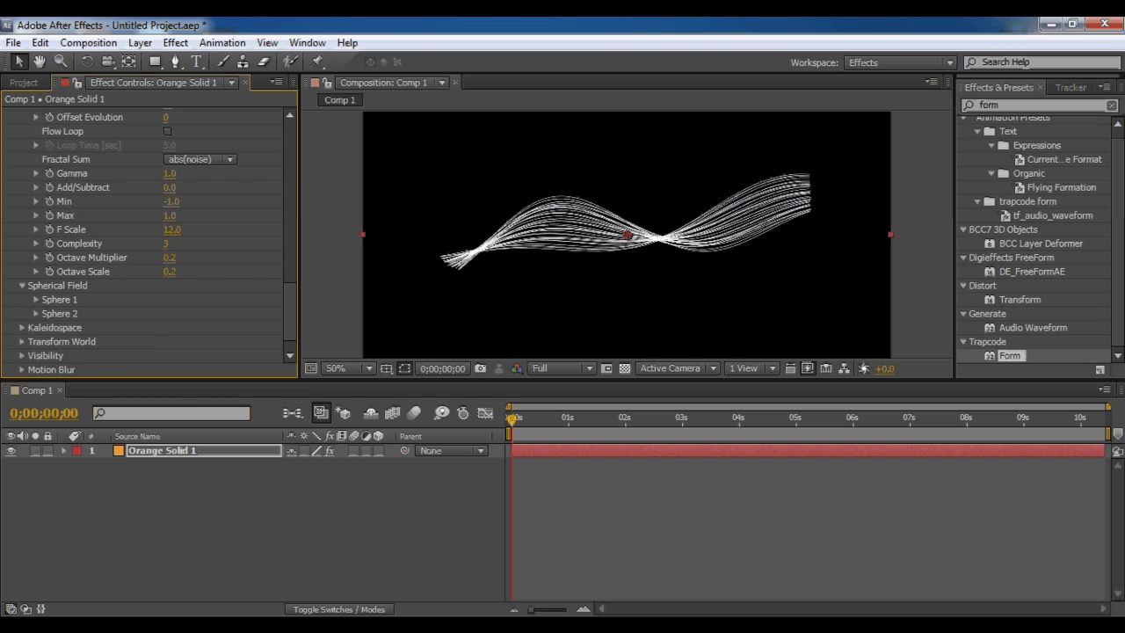
pyautogui.moveTo(290, 311); pyautogui.dragTo(290, 317)
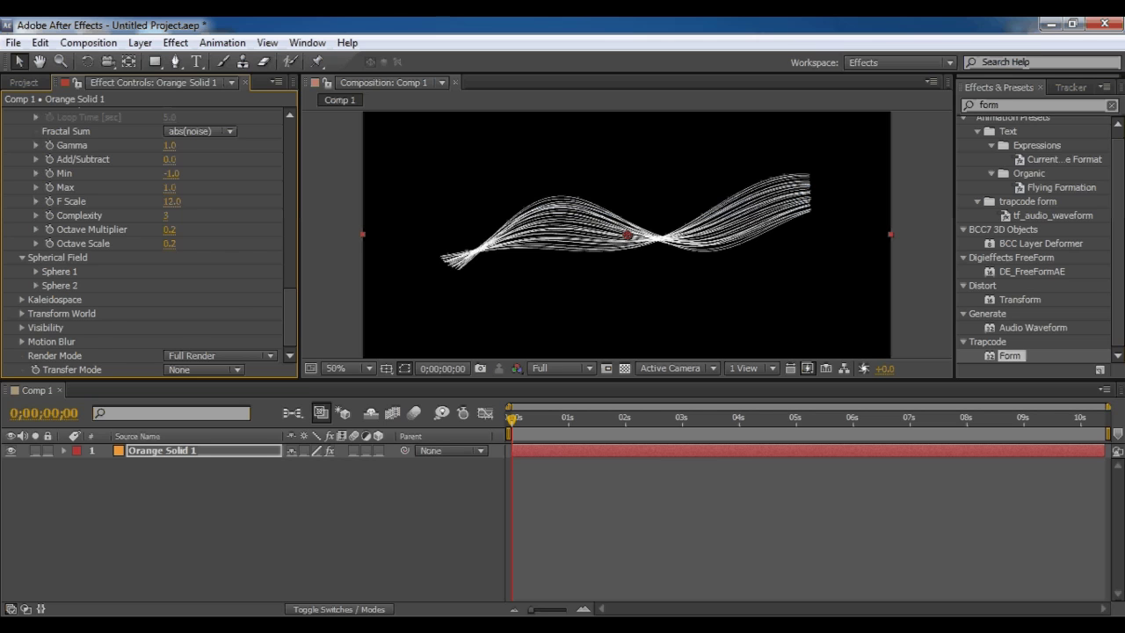
pyautogui.click(36, 272)
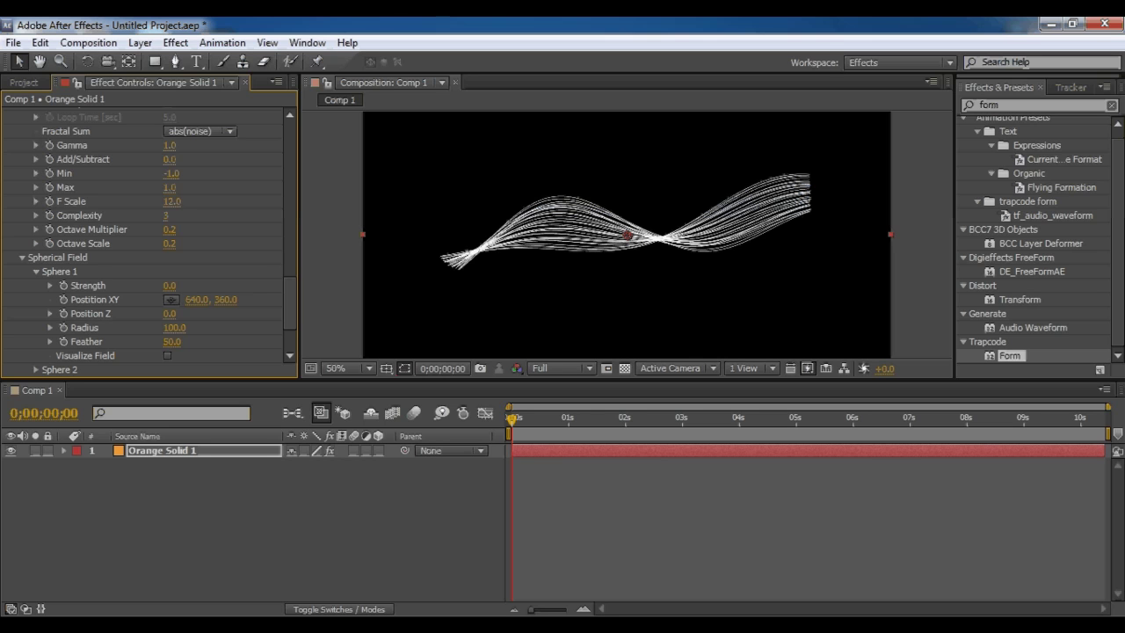
pyautogui.click(171, 300)
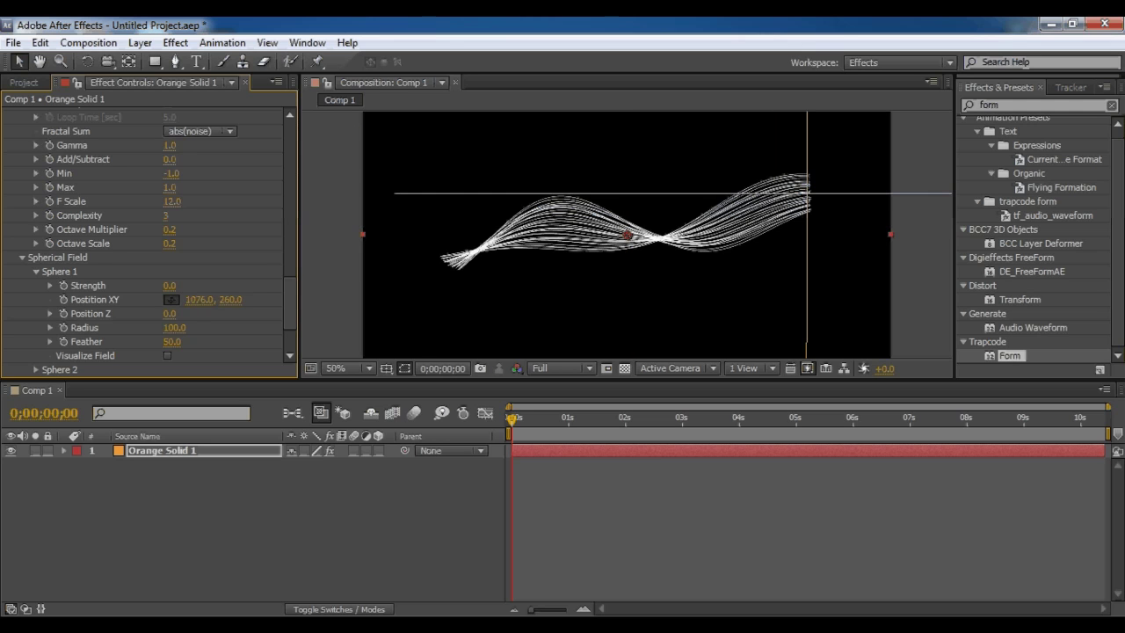
# Place Sphere 1 at 1102, 256 beside the strings' right end with strength 100, radius 110 and feather 70
pyautogui.click(817, 191)
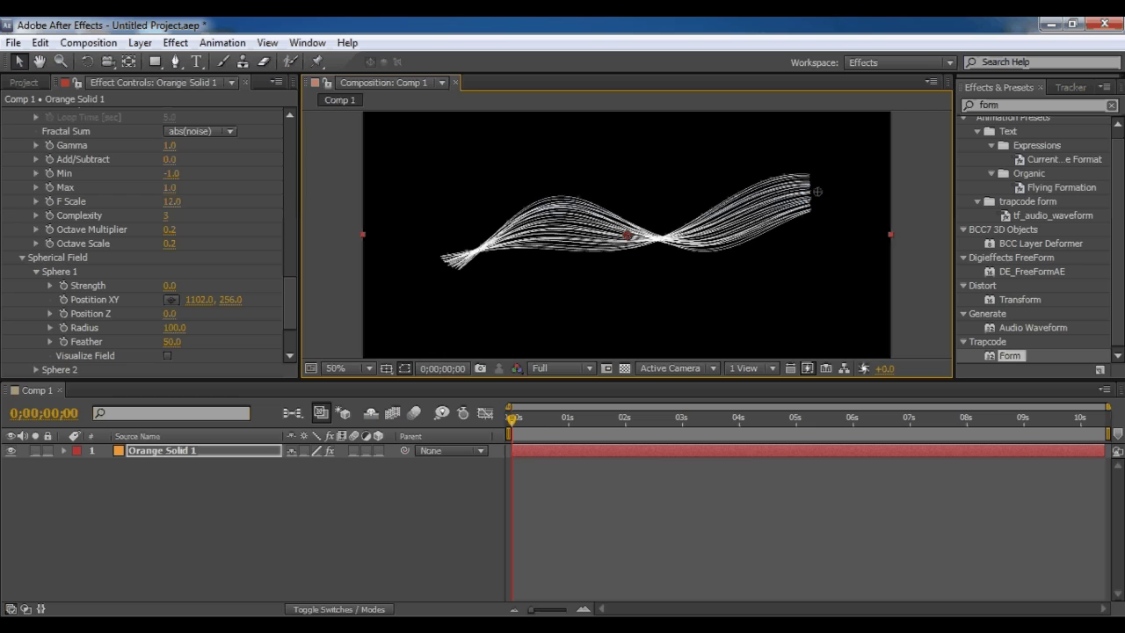
pyautogui.moveTo(169, 286); pyautogui.dragTo(262, 286)
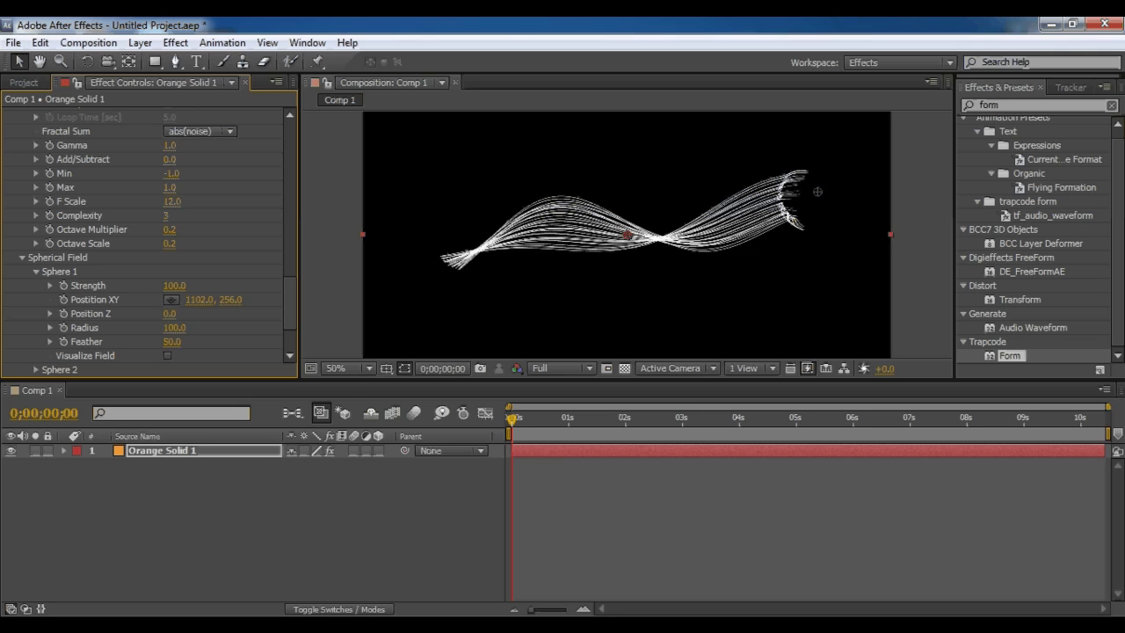
pyautogui.moveTo(174, 328)
pyautogui.mouseDown()
pyautogui.moveTo(367, 327)
pyautogui.moveTo(112, 327)
pyautogui.moveTo(180, 327)
pyautogui.mouseUp()
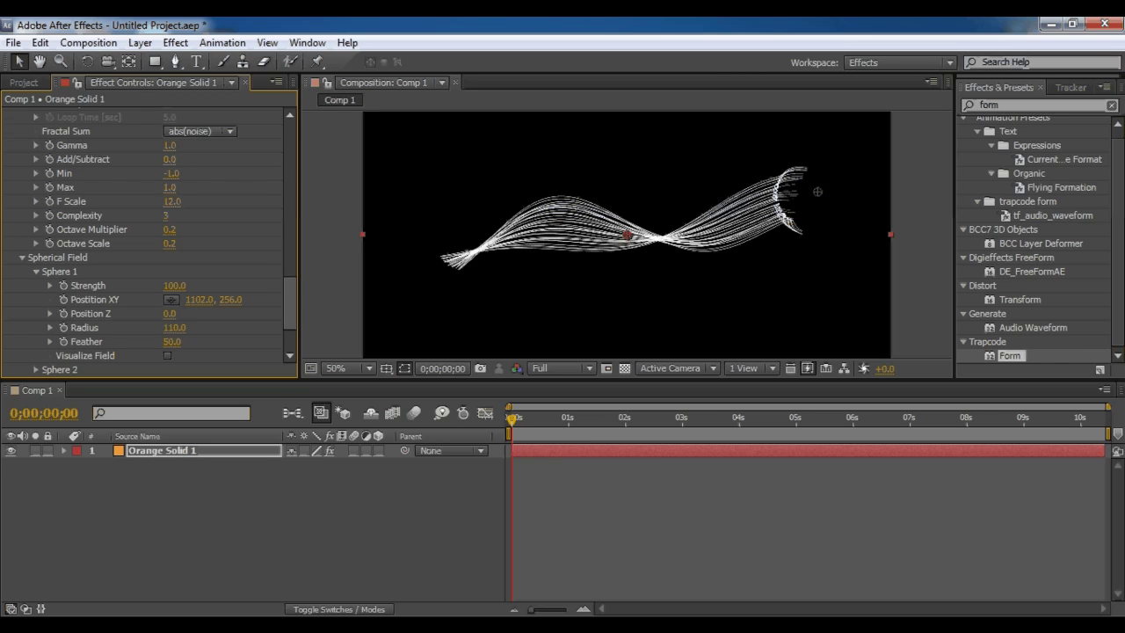
pyautogui.scroll(-2, 150, 237)
pyautogui.moveTo(177, 309)
pyautogui.mouseDown()
pyautogui.moveTo(215, 308)
pyautogui.moveTo(127, 308)
pyautogui.moveTo(184, 308)
pyautogui.mouseUp()
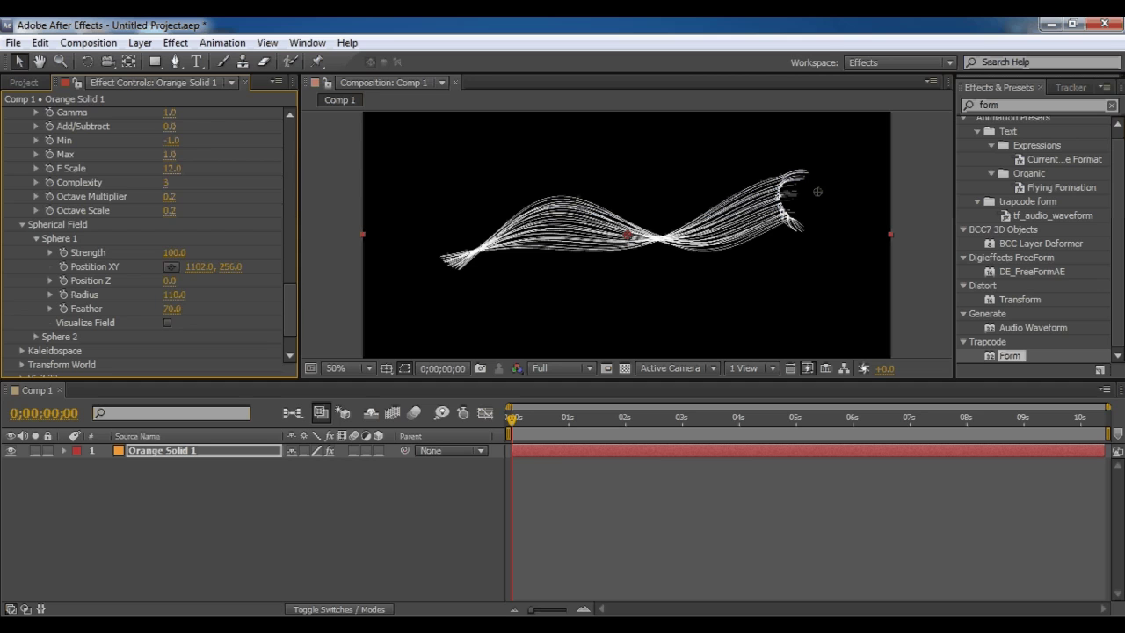
# Visualize the Sphere 1 field, move it to 1102, 283, and set its radius to 140 and feather to 82
pyautogui.click(167, 322)
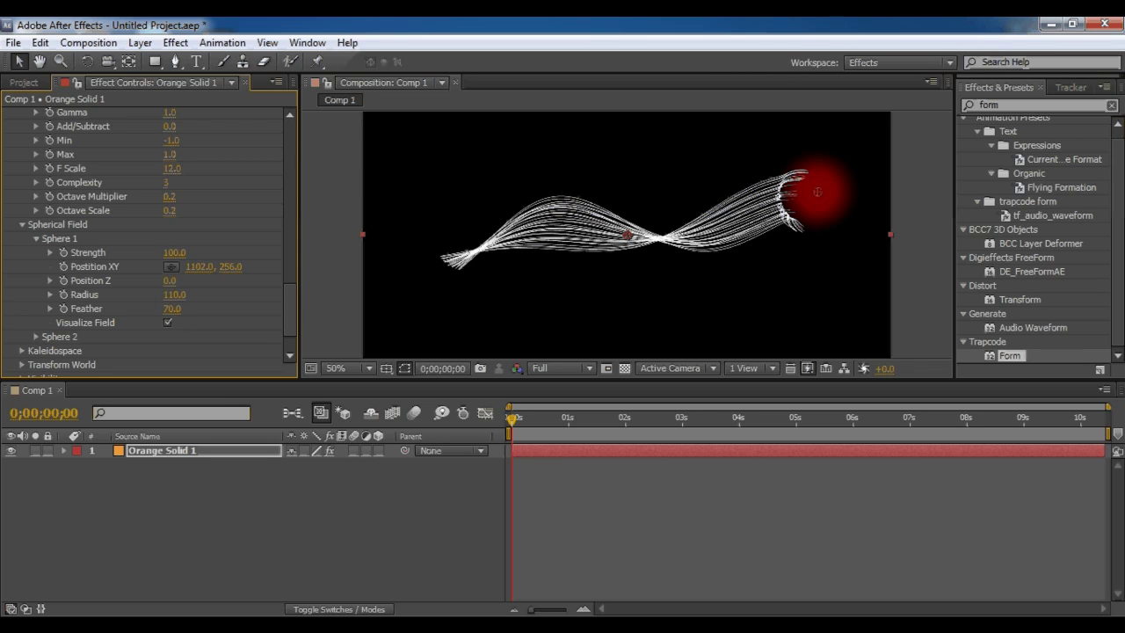
pyautogui.moveTo(817, 192); pyautogui.dragTo(817, 204)
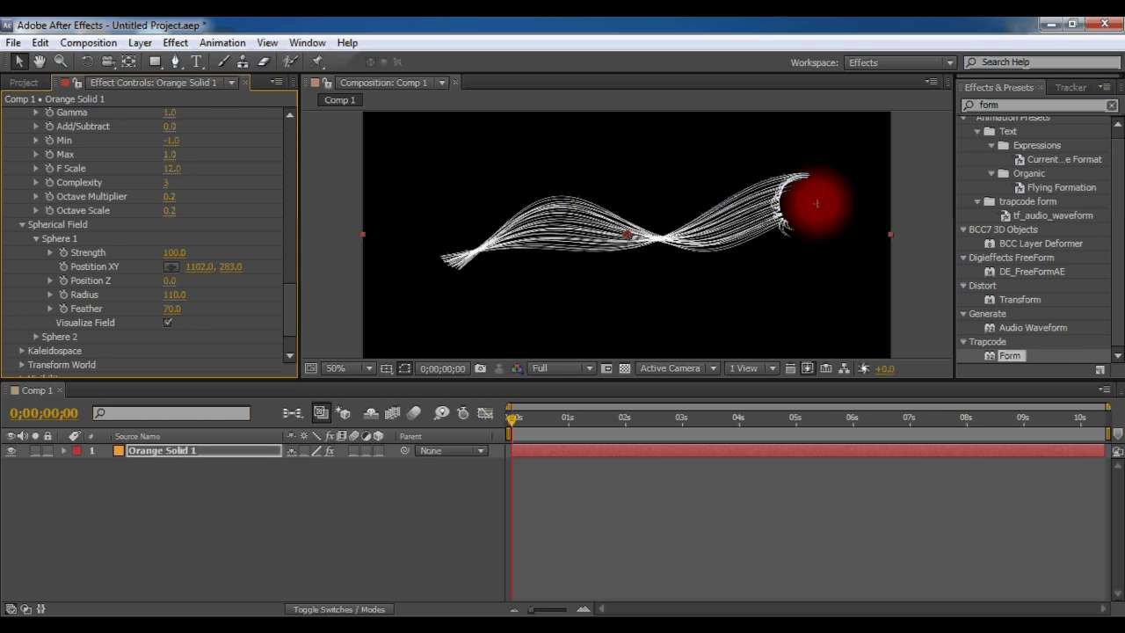
pyautogui.moveTo(171, 308)
pyautogui.mouseDown()
pyautogui.moveTo(197, 309)
pyautogui.moveTo(110, 309)
pyautogui.moveTo(181, 309)
pyautogui.moveTo(176, 294)
pyautogui.mouseUp()
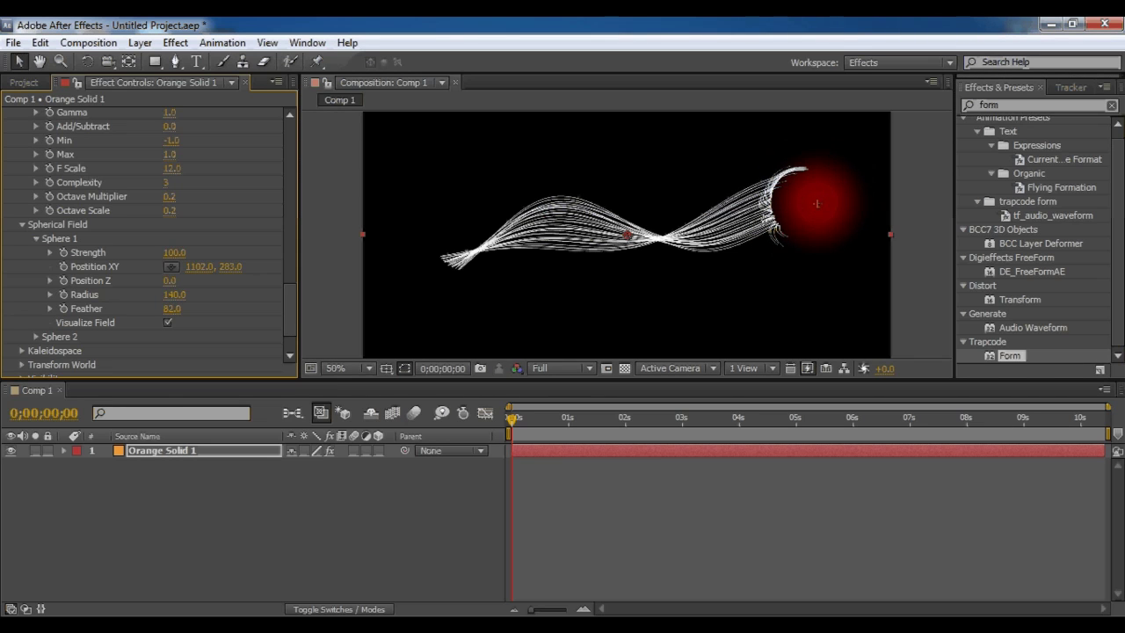
# Set Sphere 1's strength to -100, feather to 56 and radius to 180 to pinch the strings' right end together
pyautogui.click(174, 252)
pyautogui.write('-100')
pyautogui.press('Return')
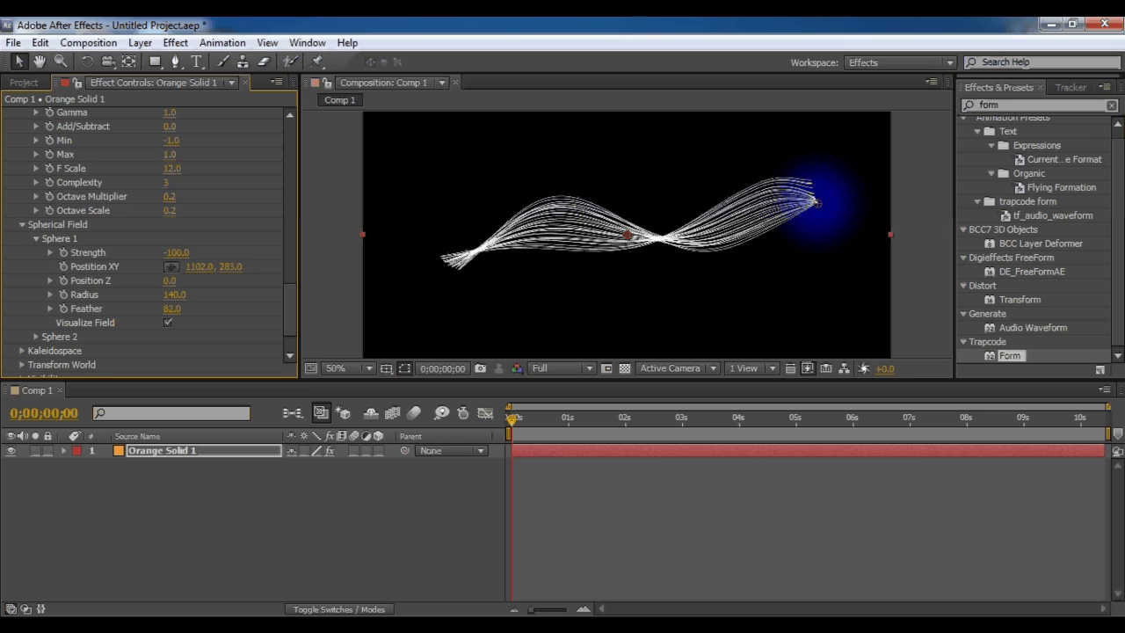
pyautogui.moveTo(172, 308); pyautogui.dragTo(148, 309)
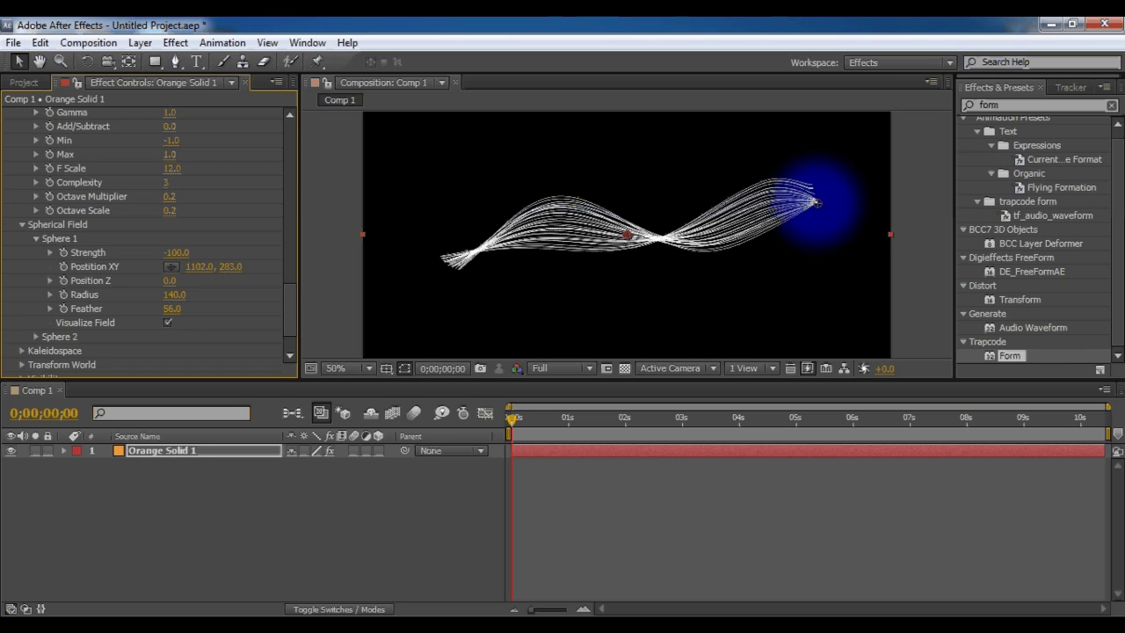
pyautogui.moveTo(173, 295); pyautogui.dragTo(209, 294)
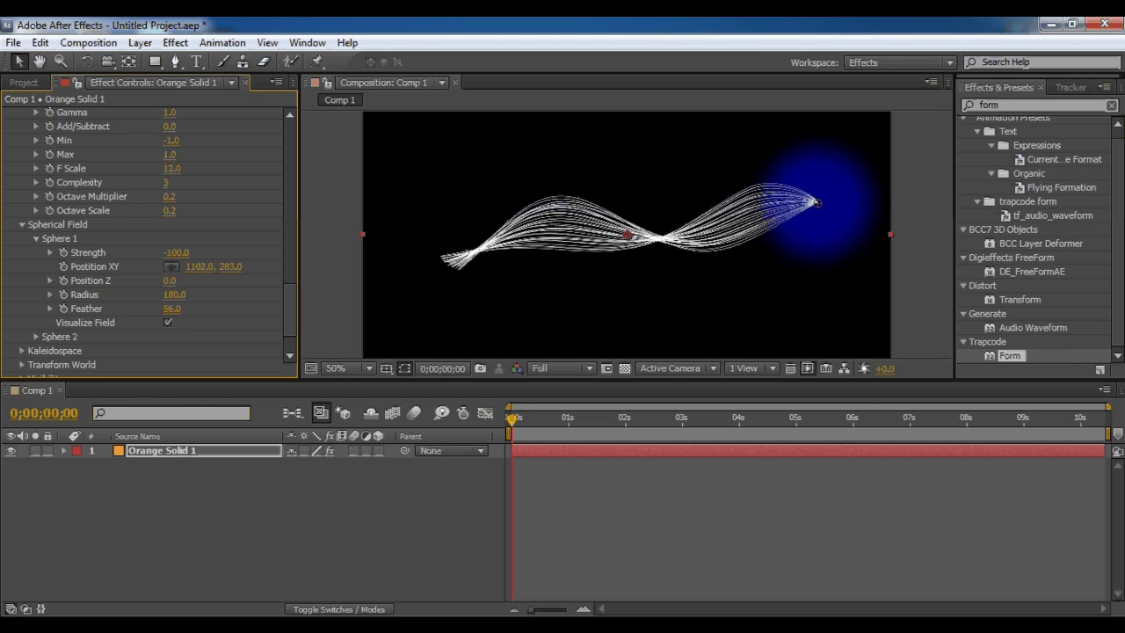
# Turn off the field visualization for Sphere 1 on the Orange Solid 1 layer
pyautogui.click(237, 518)
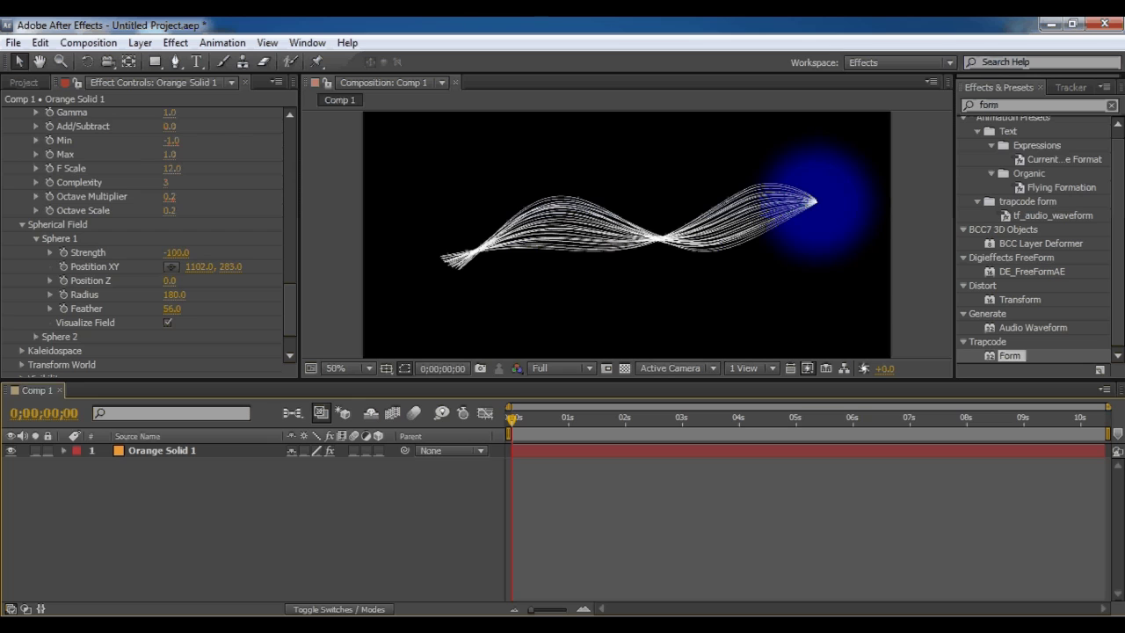
pyautogui.click(162, 450)
pyautogui.click(168, 322)
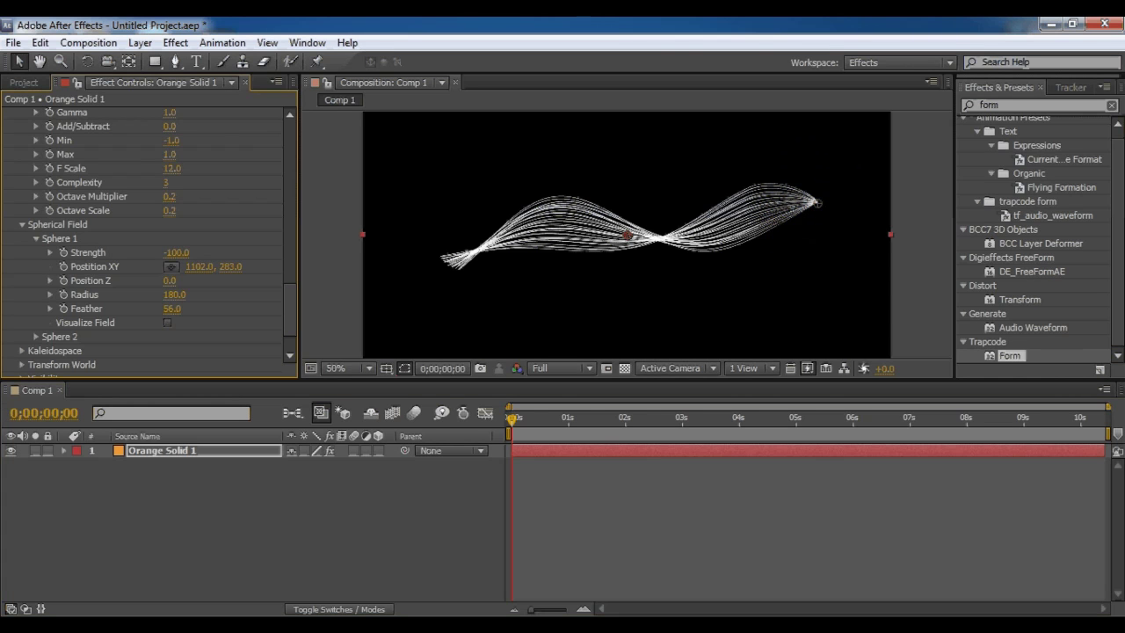
# Preview the string animation in the maximized composition view at 100%, and return to the normal layout at 50%
pyautogui.click(332, 281)
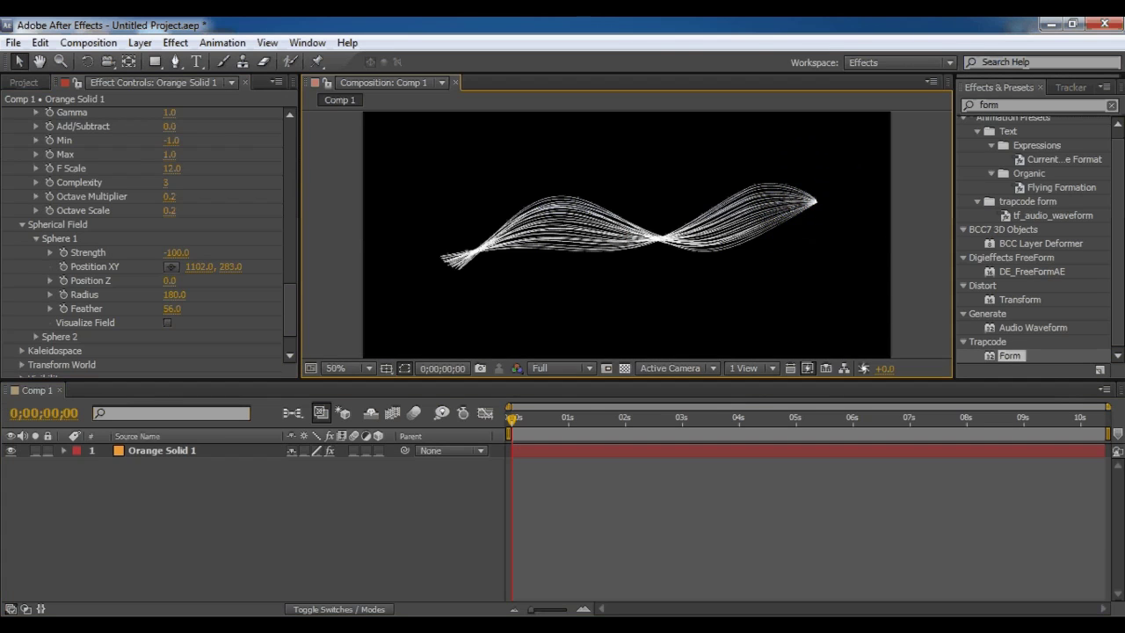
pyautogui.press('`')
pyautogui.press('/')
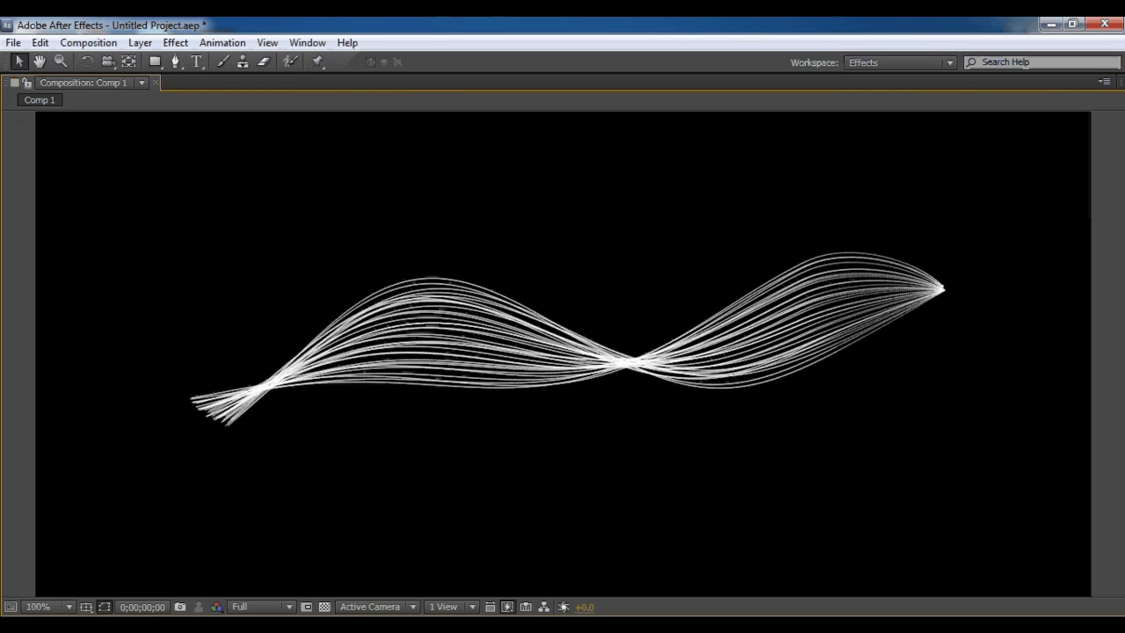
pyautogui.press('space')
pyautogui.press('`')
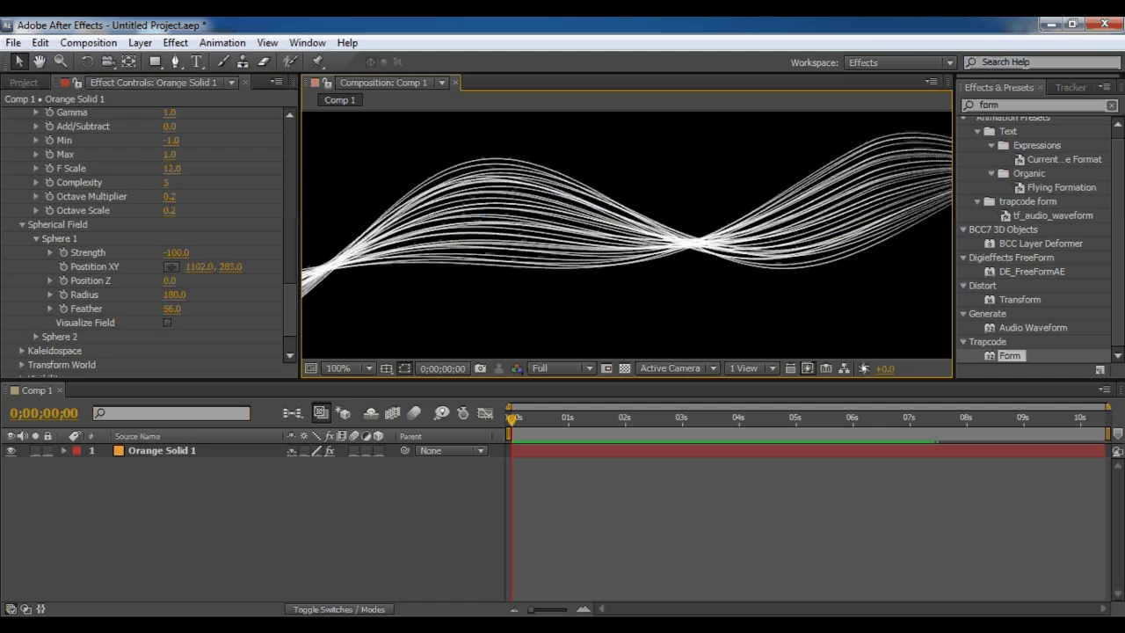
pyautogui.press(',')
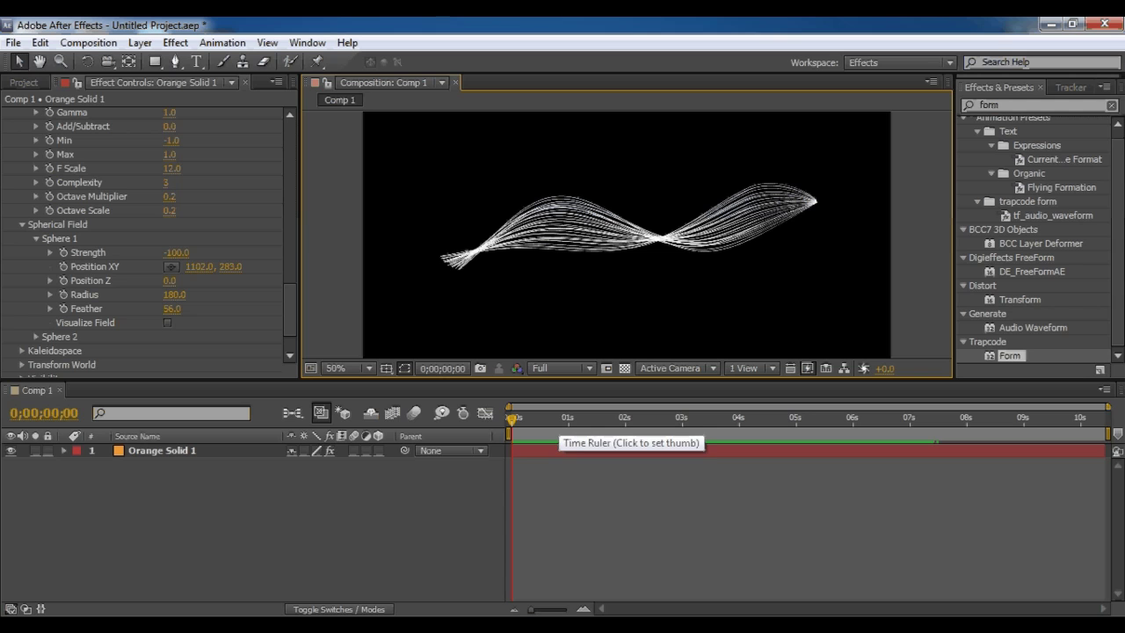
# Add the expression time*60 to the Form effect's X Rotation so the strings rotate continuously
pyautogui.moveTo(290, 310); pyautogui.dragTo(290, 224)
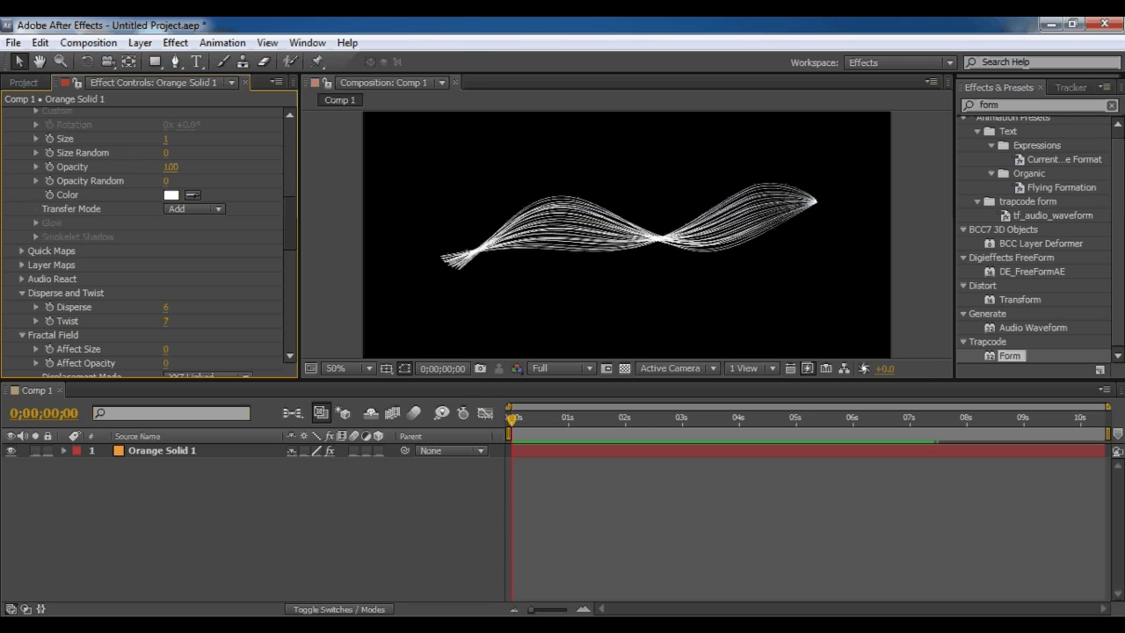
pyautogui.moveTo(290, 218); pyautogui.dragTo(290, 167)
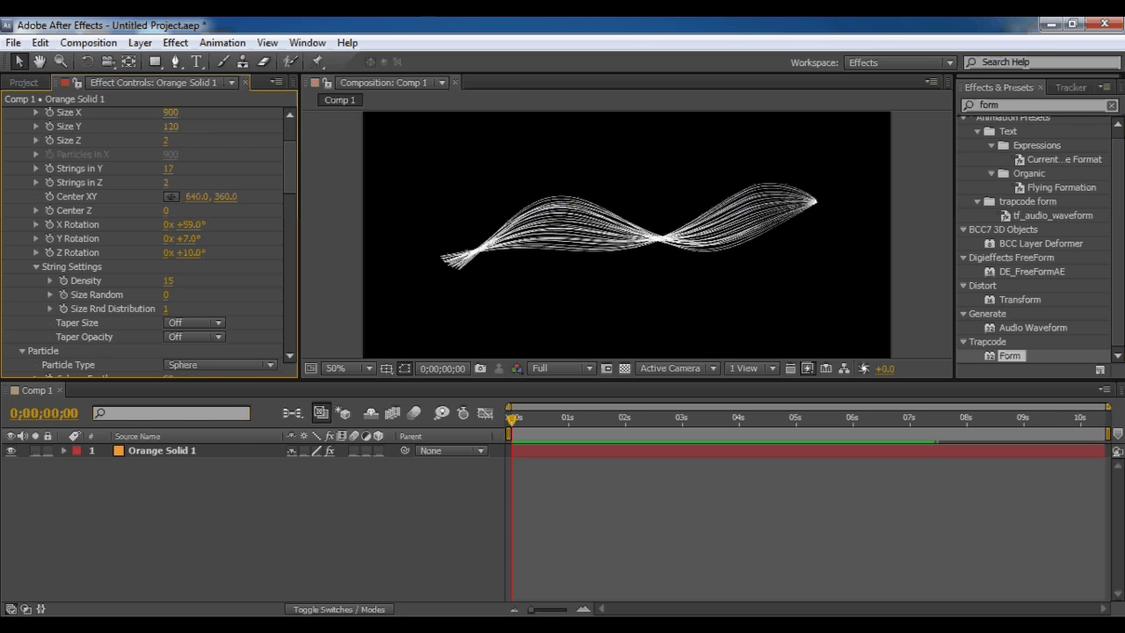
pyautogui.keyDown('alt'); pyautogui.click(49, 225); pyautogui.keyUp('alt')
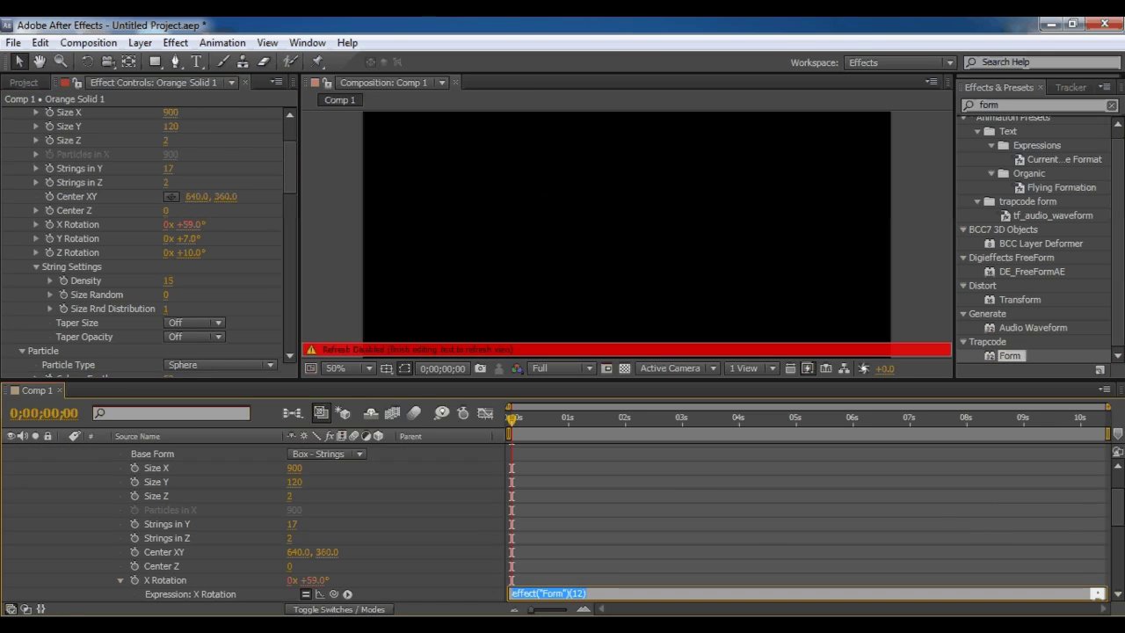
pyautogui.write('time*60')
pyautogui.press('KP_Enter')
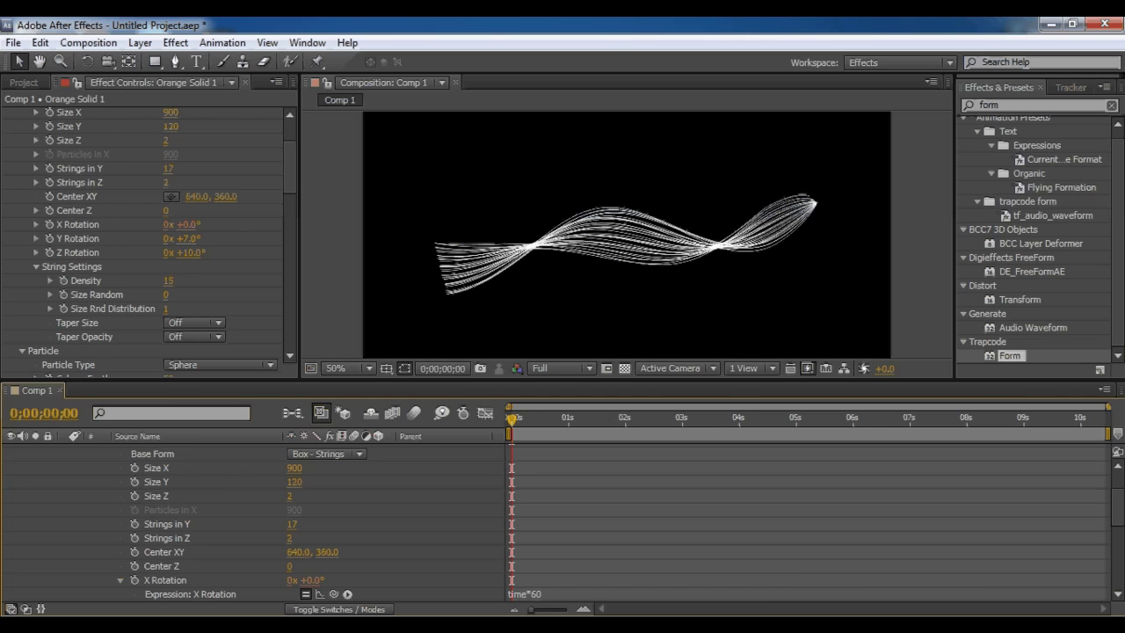
# Set Sphere 1's radius to 230 and its feather to 68 in the Spherical Field
pyautogui.scroll(-15, 150, 237)
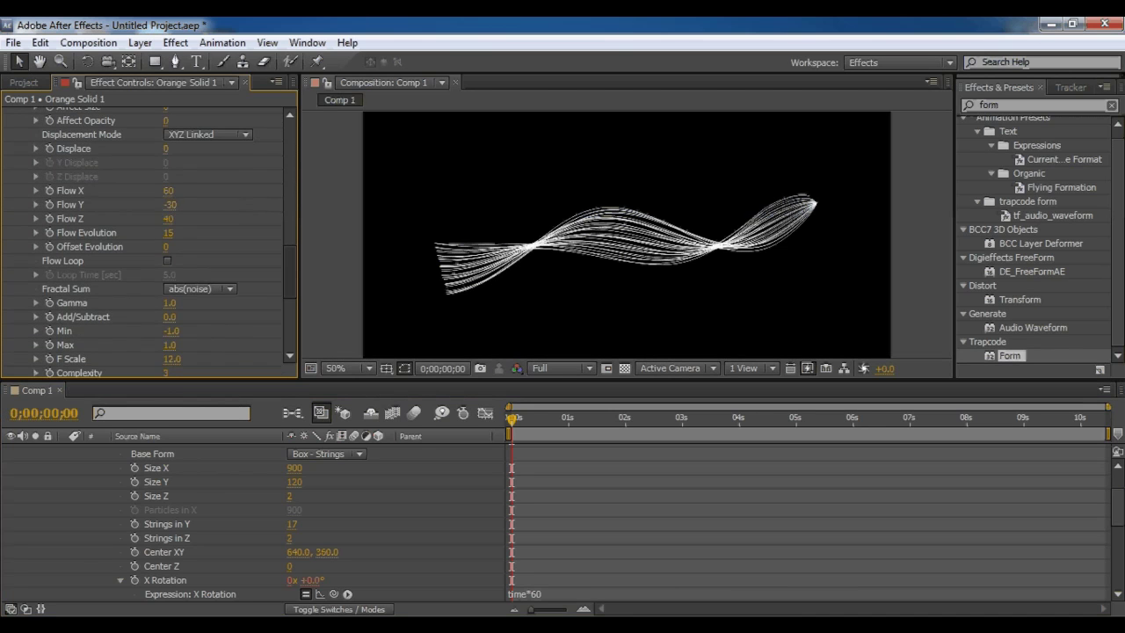
pyautogui.scroll(-4, 150, 237)
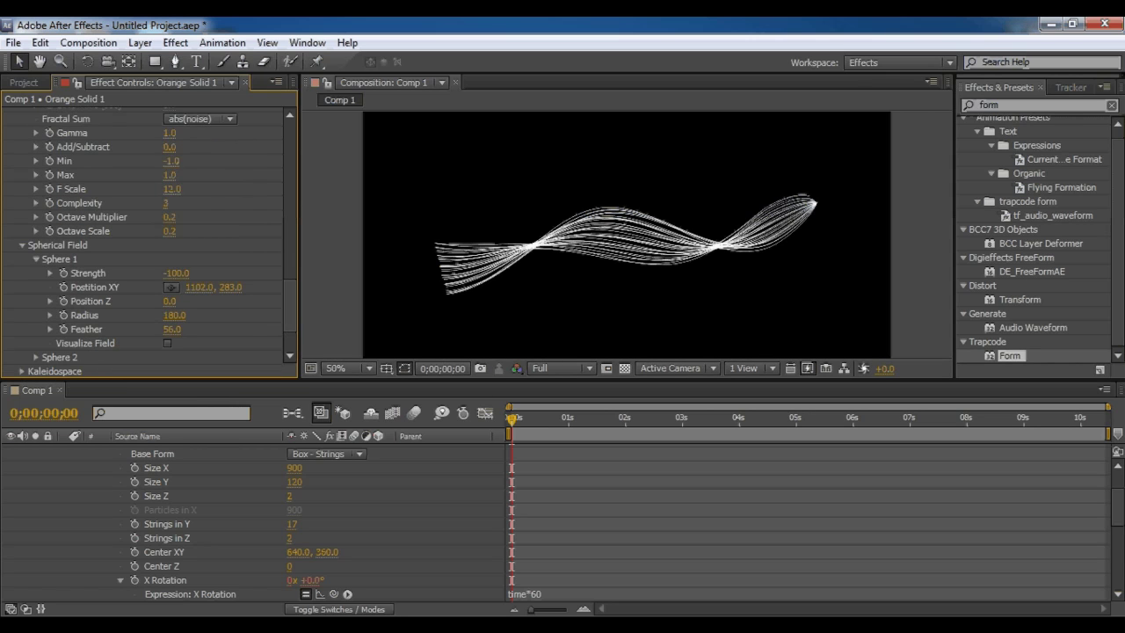
pyautogui.moveTo(175, 330); pyautogui.dragTo(218, 315)
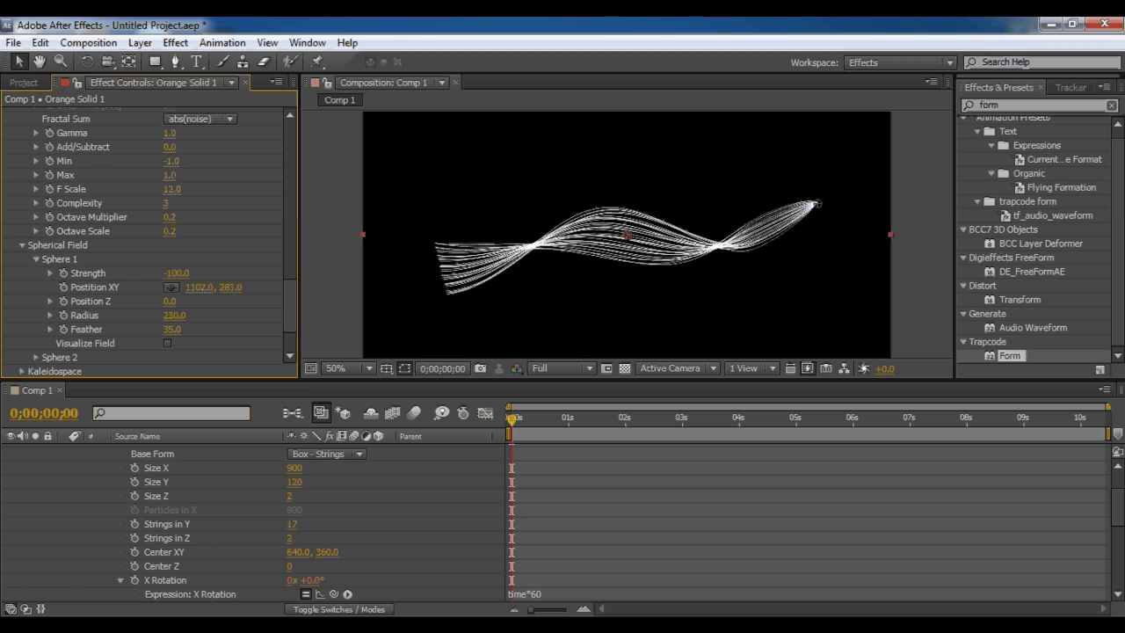
pyautogui.moveTo(171, 329); pyautogui.dragTo(184, 328)
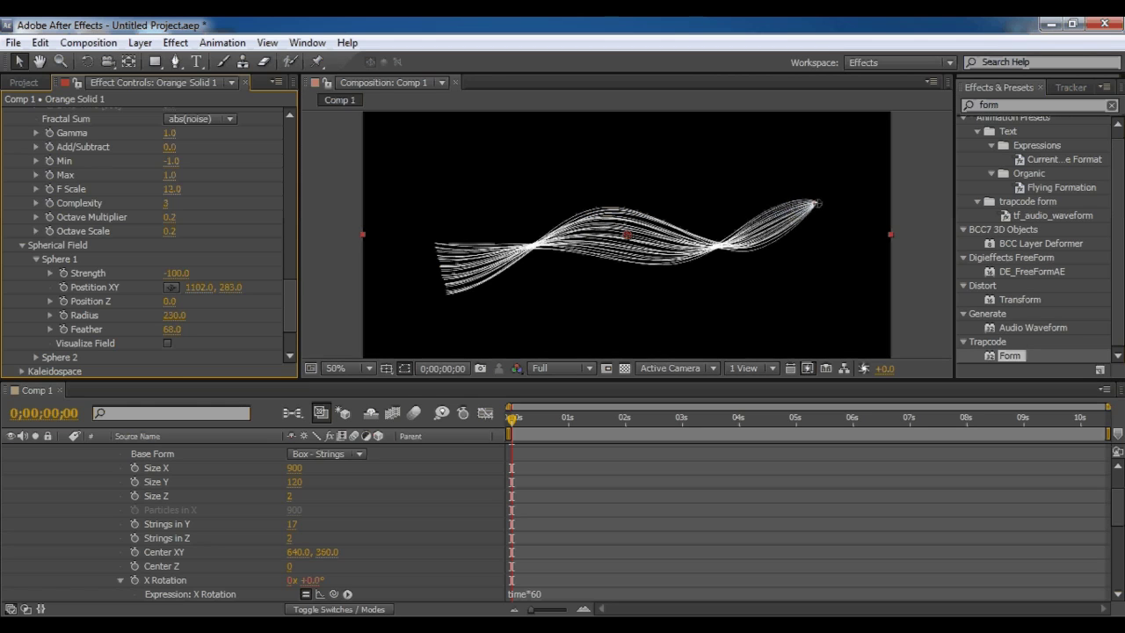
# Play back the rotating strings to check how their right end converges over time
pyautogui.press('space')
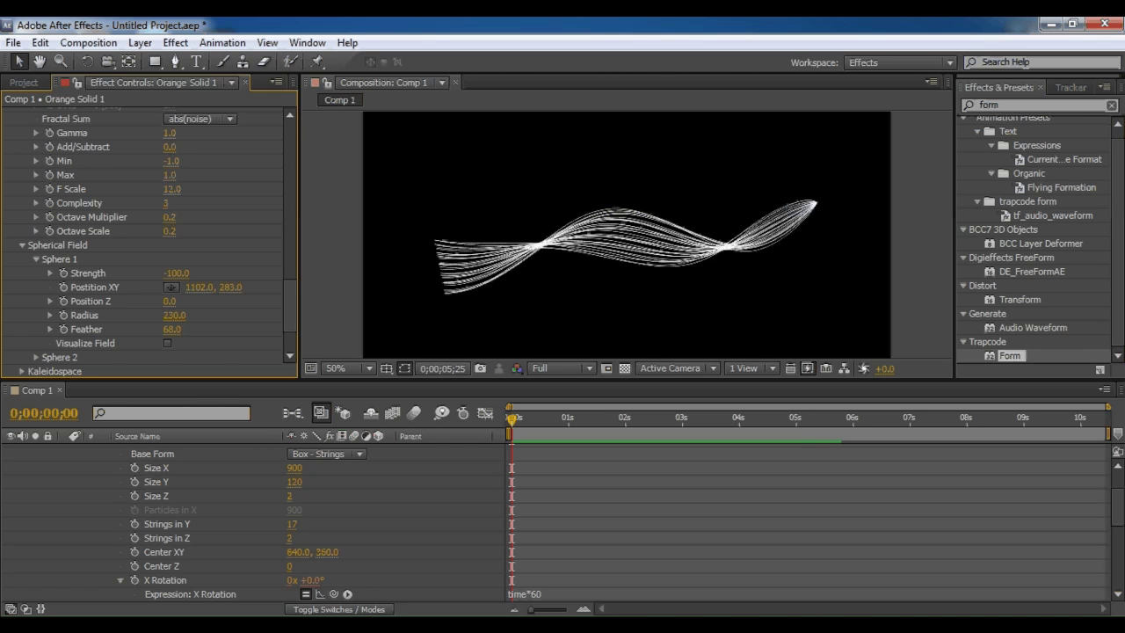
pyautogui.press('space')
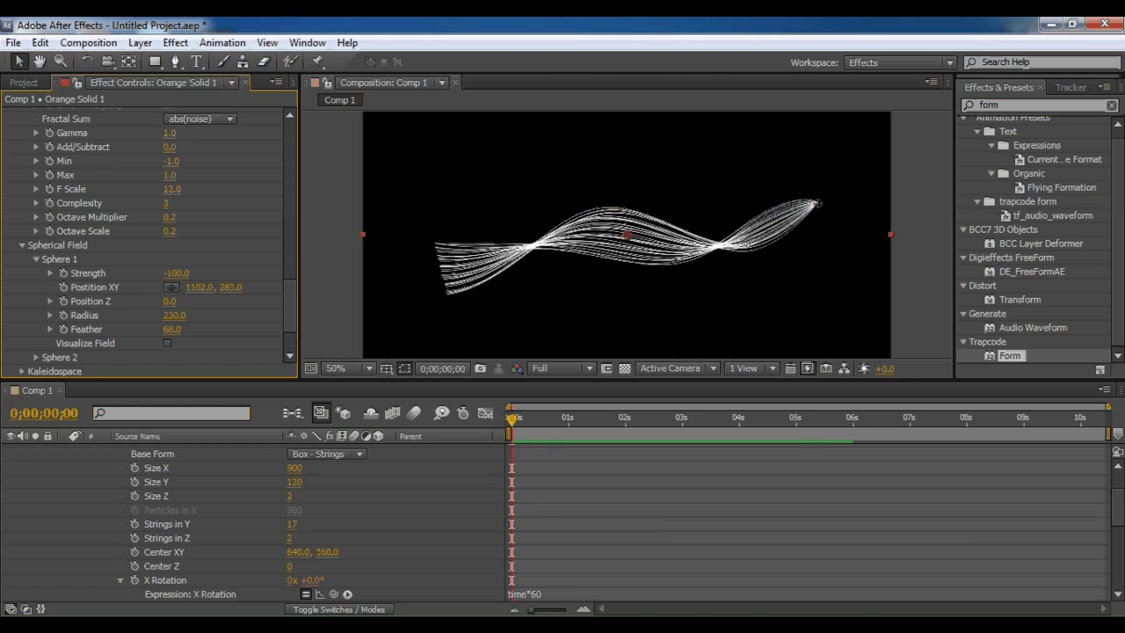
pyautogui.press('space')
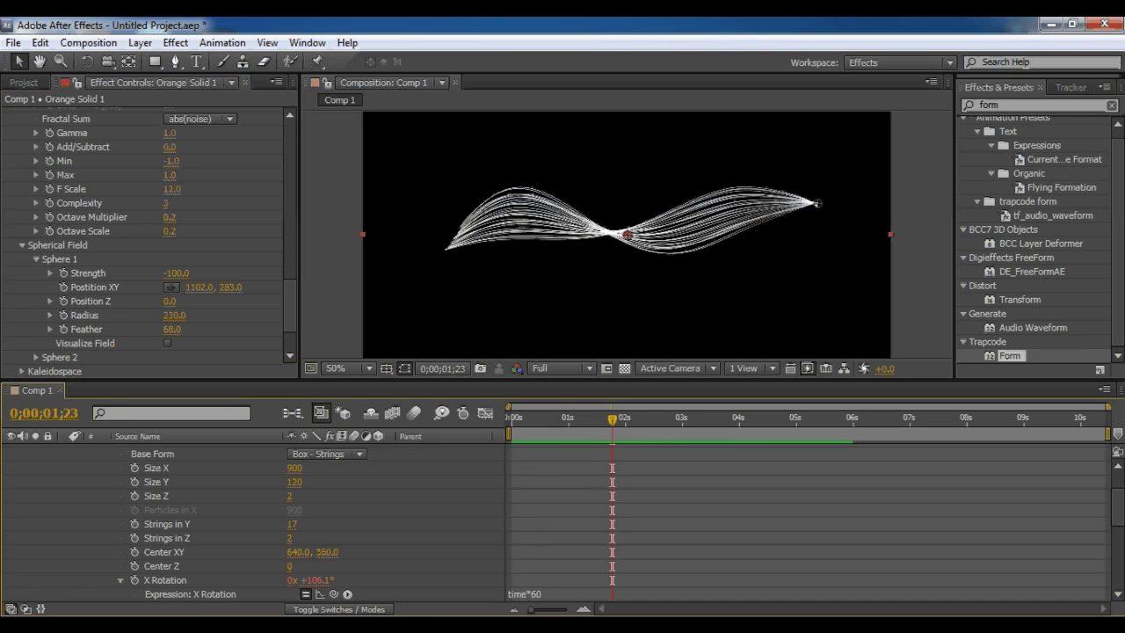
# Move Sphere 1 to 1110, 311, set its radius to 410, and preview the animation
pyautogui.moveTo(199, 287); pyautogui.dragTo(225, 287)
pyautogui.moveTo(831, 204); pyautogui.dragTo(820, 211)
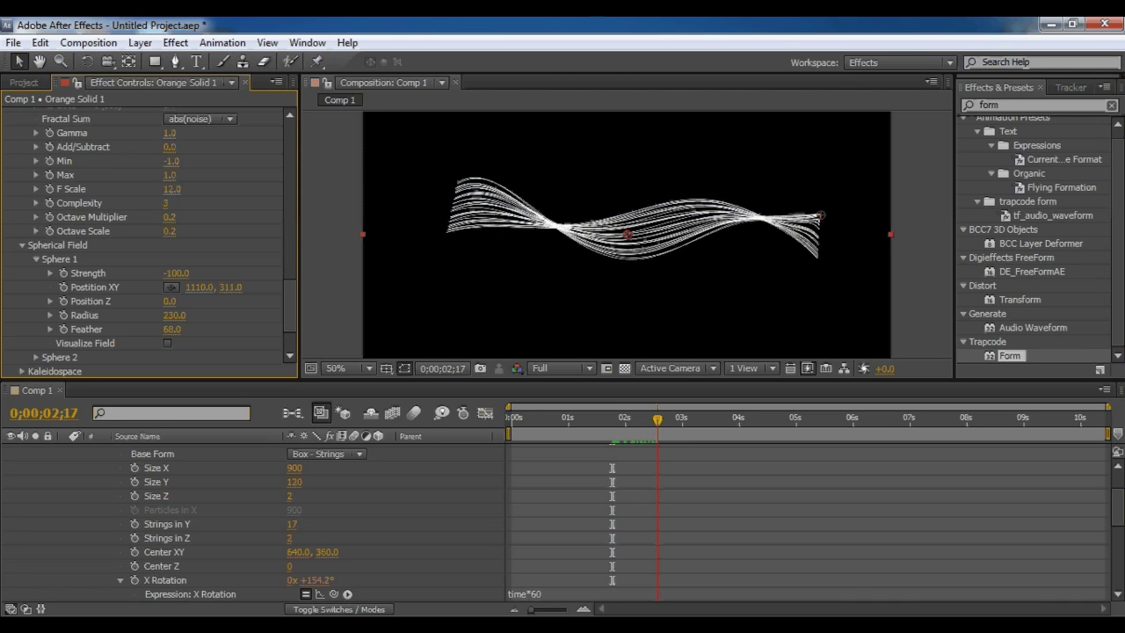
pyautogui.moveTo(174, 316); pyautogui.dragTo(332, 315)
pyautogui.press('space')
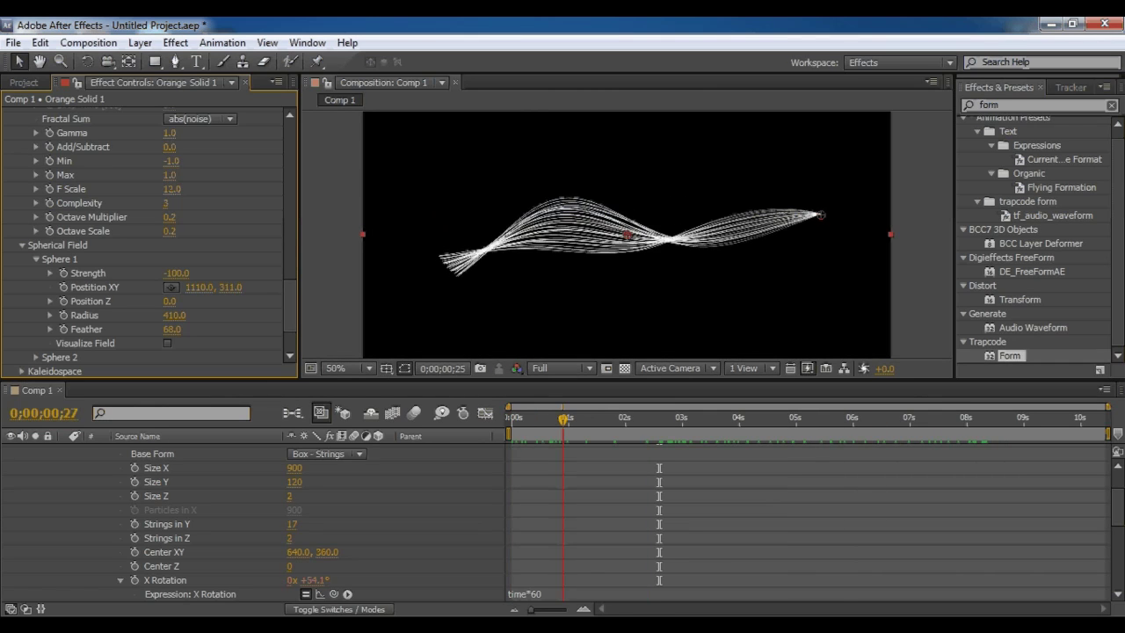
# Set Sphere 1's feather to 100 and radius to 510, checking the strings at 0;00;03;13 and in playback
pyautogui.moveTo(172, 329); pyautogui.dragTo(201, 330)
pyautogui.moveTo(564, 420); pyautogui.dragTo(640, 420)
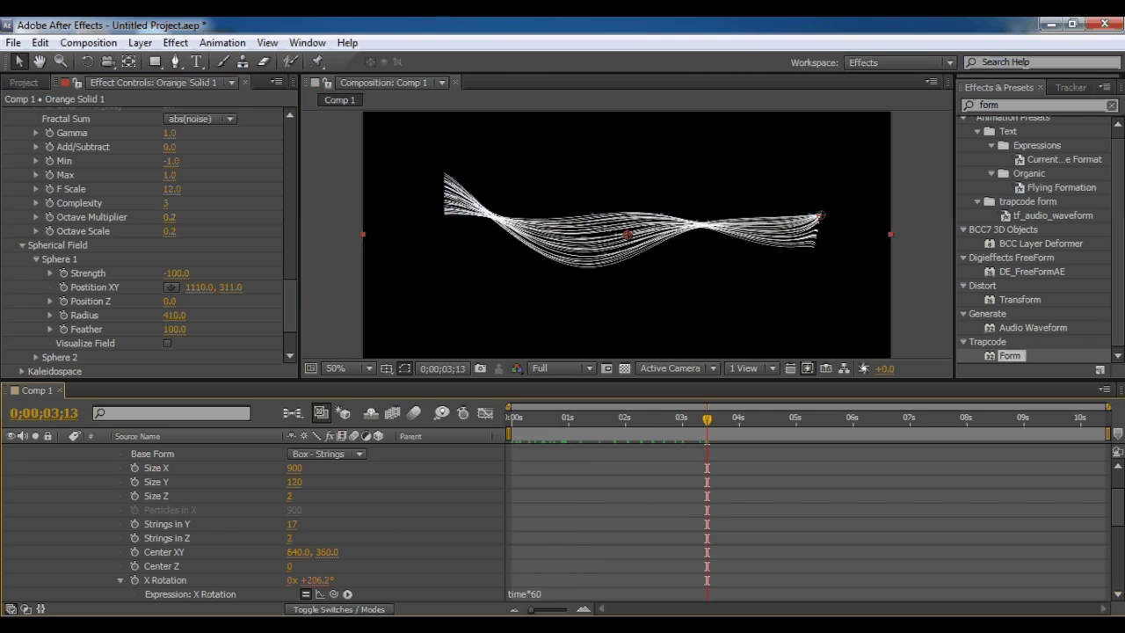
pyautogui.moveTo(174, 314); pyautogui.dragTo(262, 314)
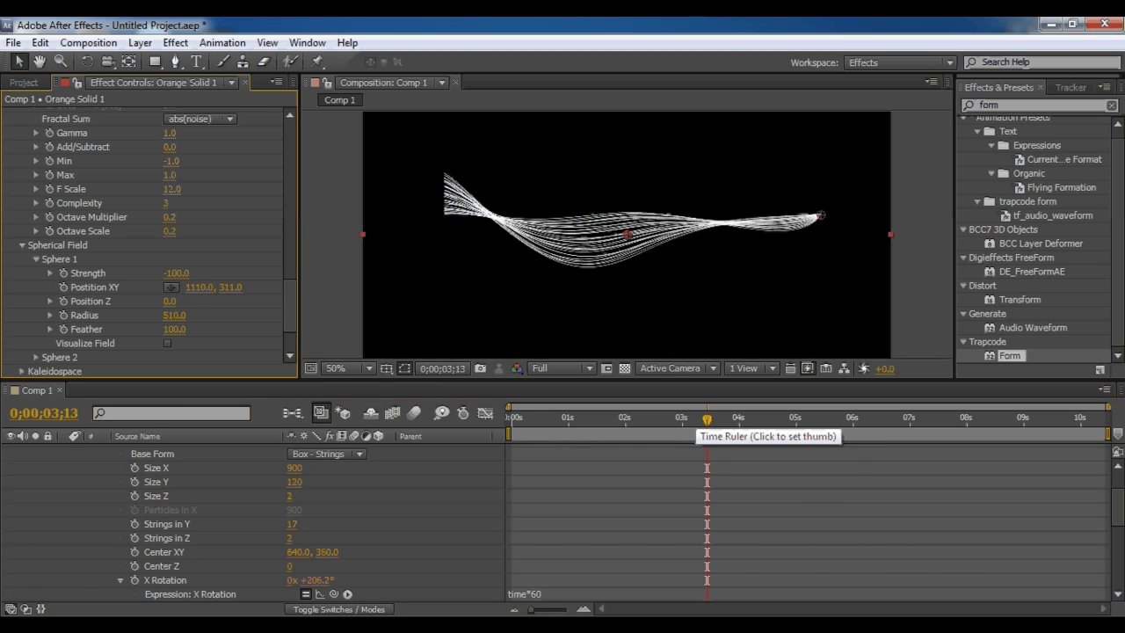
pyautogui.press('space')
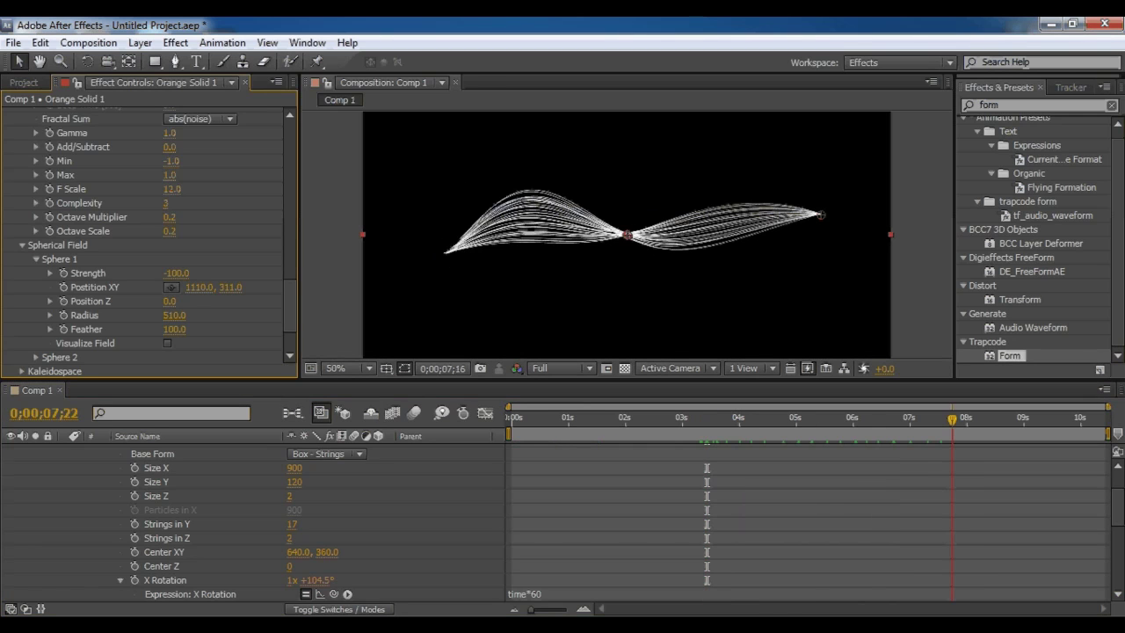
# Lengthen the strings by setting the Base Form's Size X to 1250
pyautogui.scroll(10, 145, 237)
pyautogui.scroll(3, 145, 238)
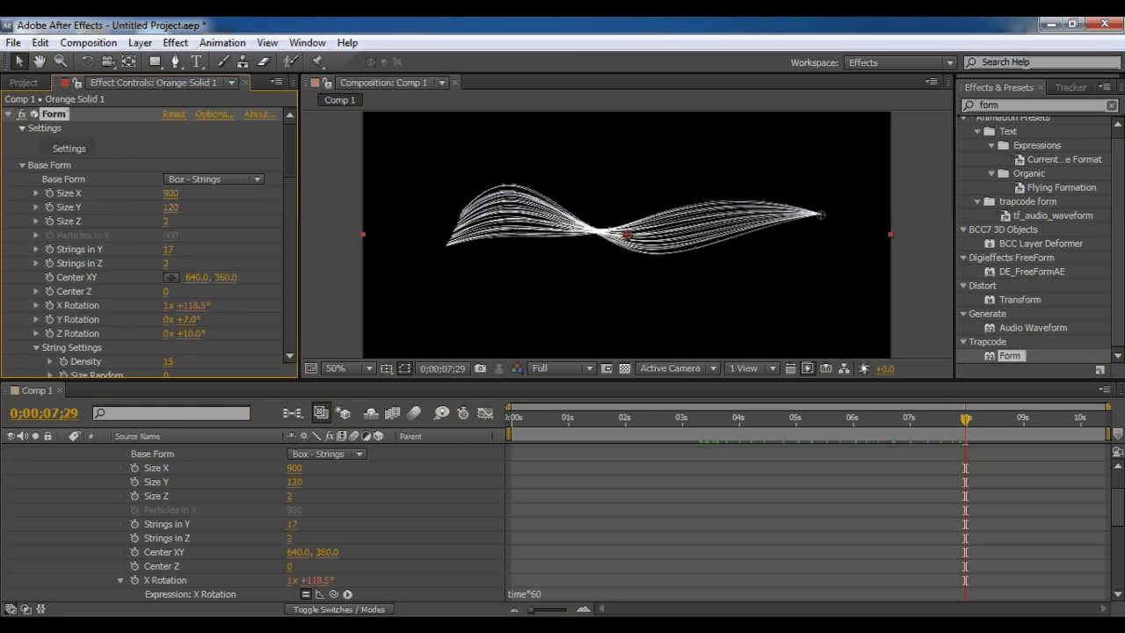
pyautogui.moveTo(171, 193); pyautogui.dragTo(201, 194)
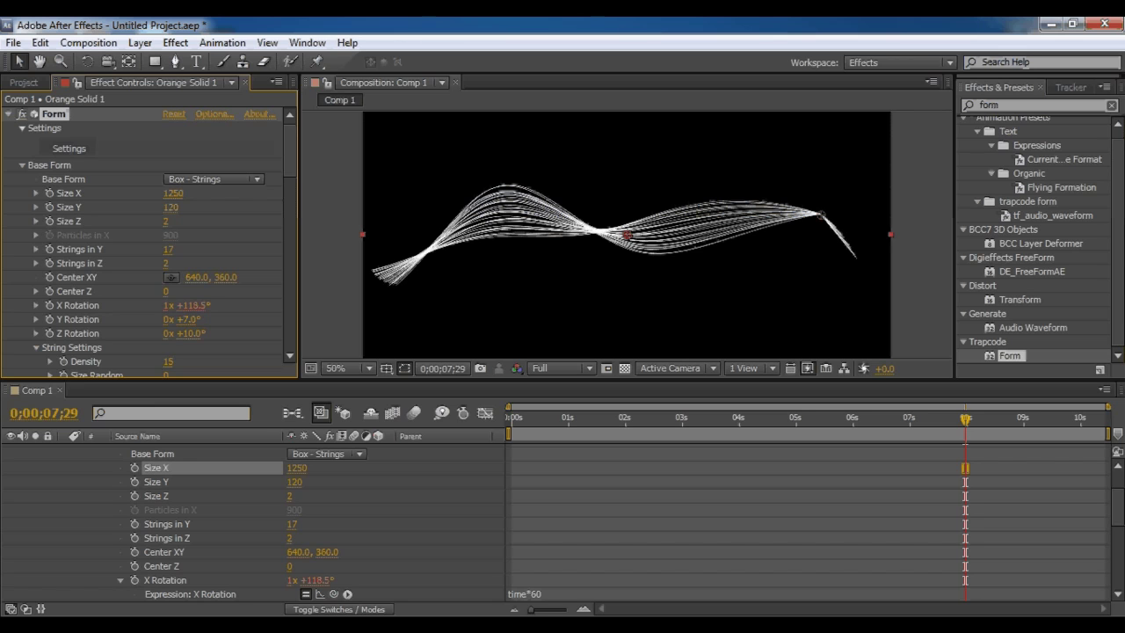
pyautogui.scroll(-15, 145, 238)
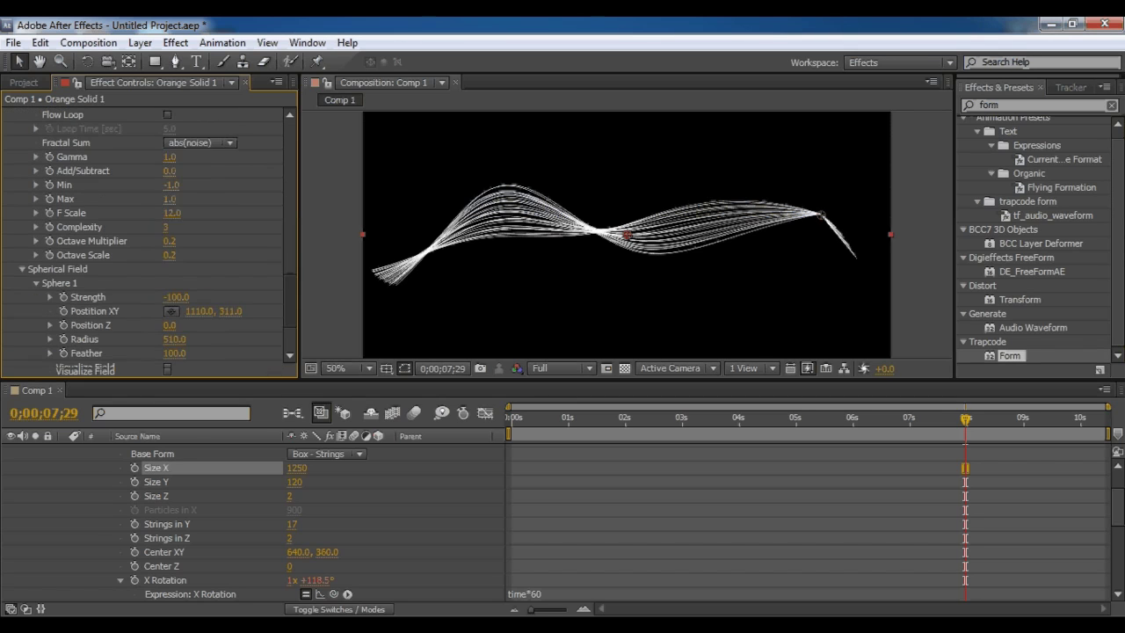
# Move Sphere 1 to 1208, 344, then preview from the start and stop at 0;00;01;22 to inspect the strings
pyautogui.moveTo(198, 282); pyautogui.dragTo(259, 282)
pyautogui.moveTo(965, 419); pyautogui.dragTo(511, 419)
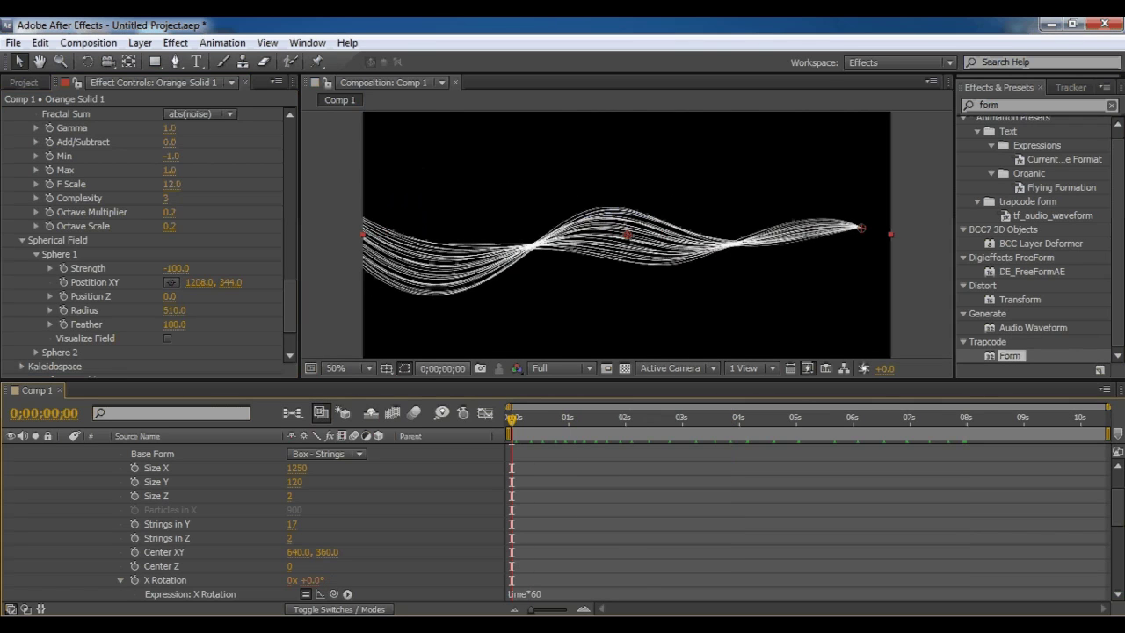
pyautogui.scroll(15, 149, 228)
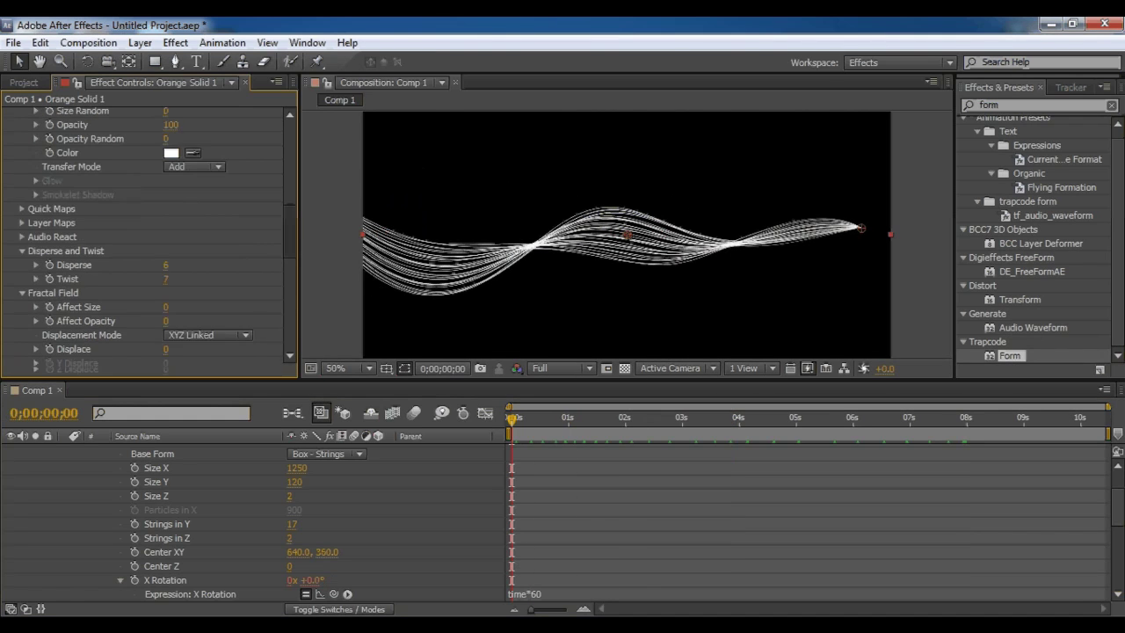
pyautogui.scroll(1, 149, 238)
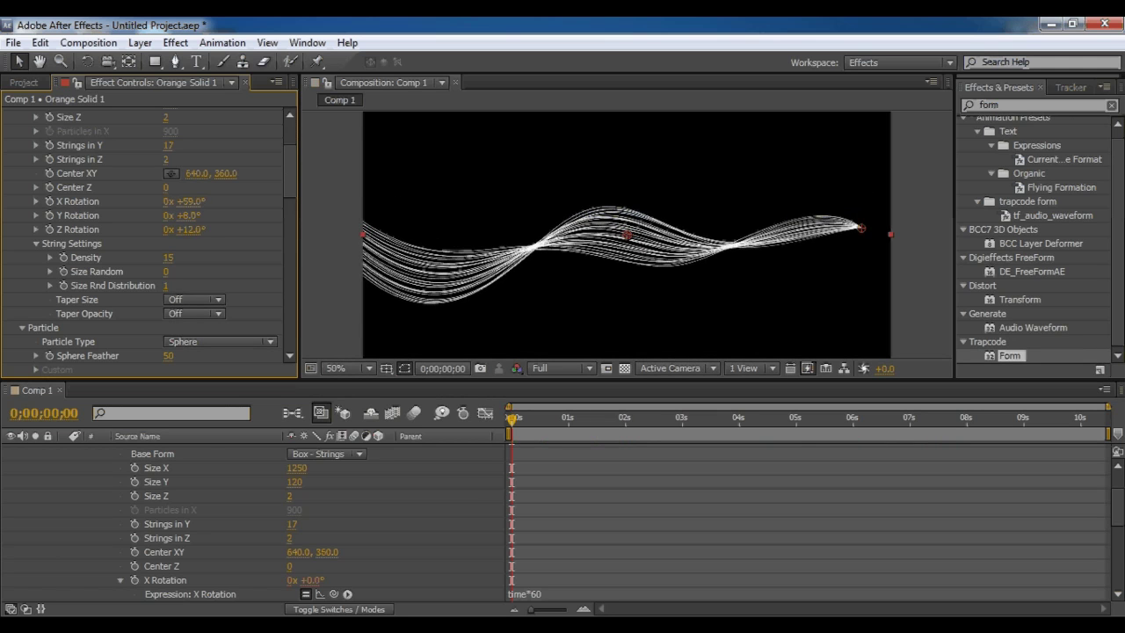
pyautogui.press('space')
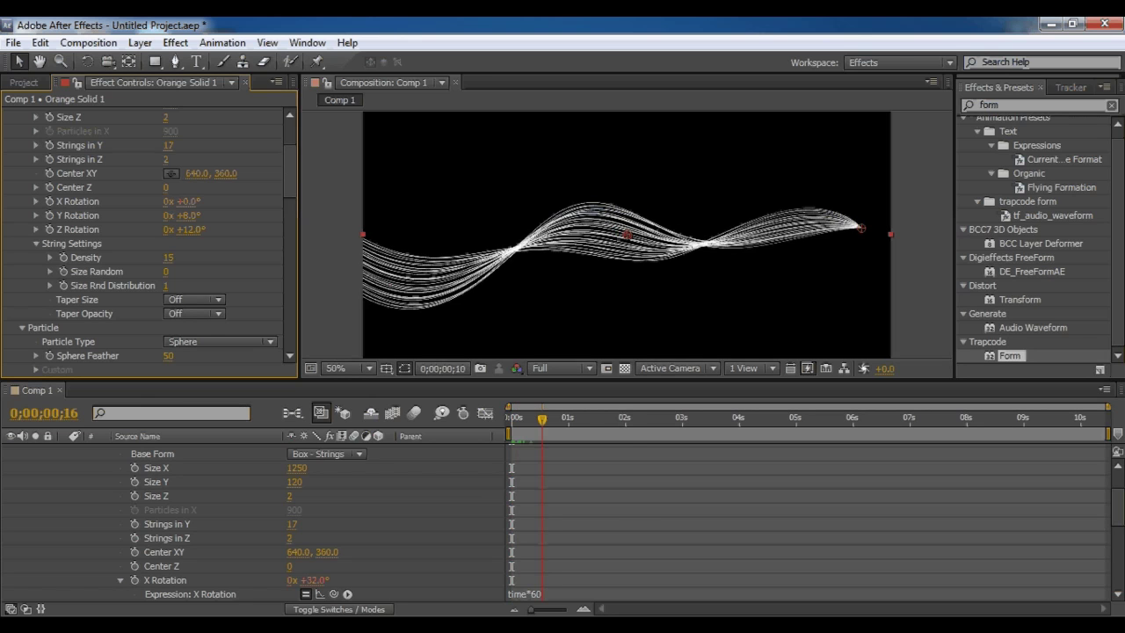
pyautogui.moveTo(635, 419); pyautogui.dragTo(611, 419)
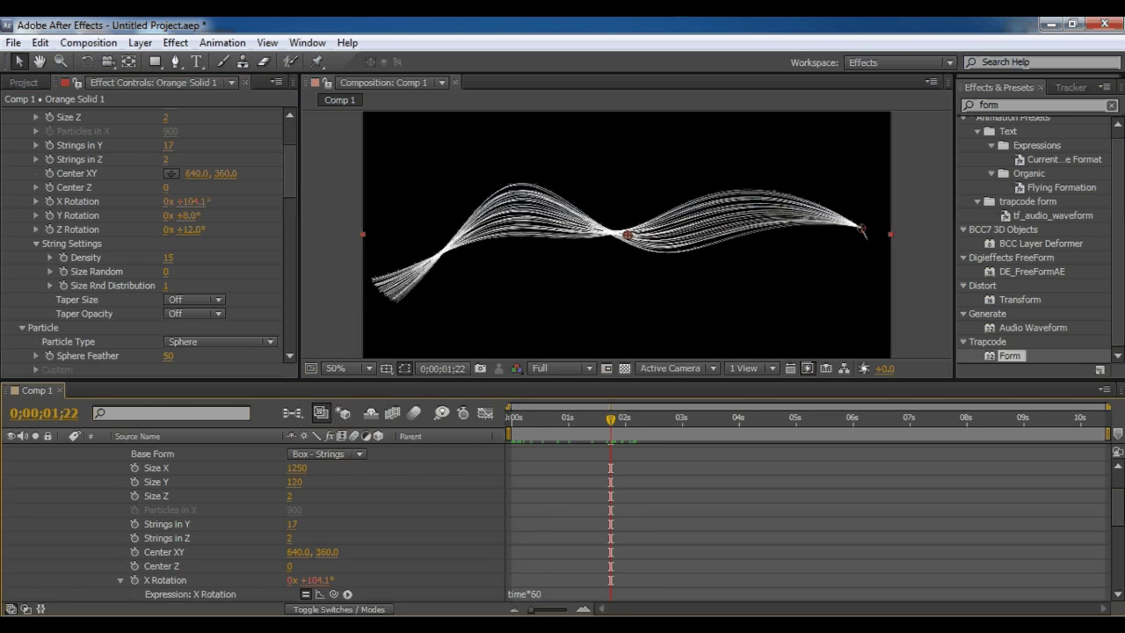
# Enlarge Sphere 1's radius to 580 and preview how the pinched end behaves over time
pyautogui.moveTo(290, 171); pyautogui.dragTo(290, 322)
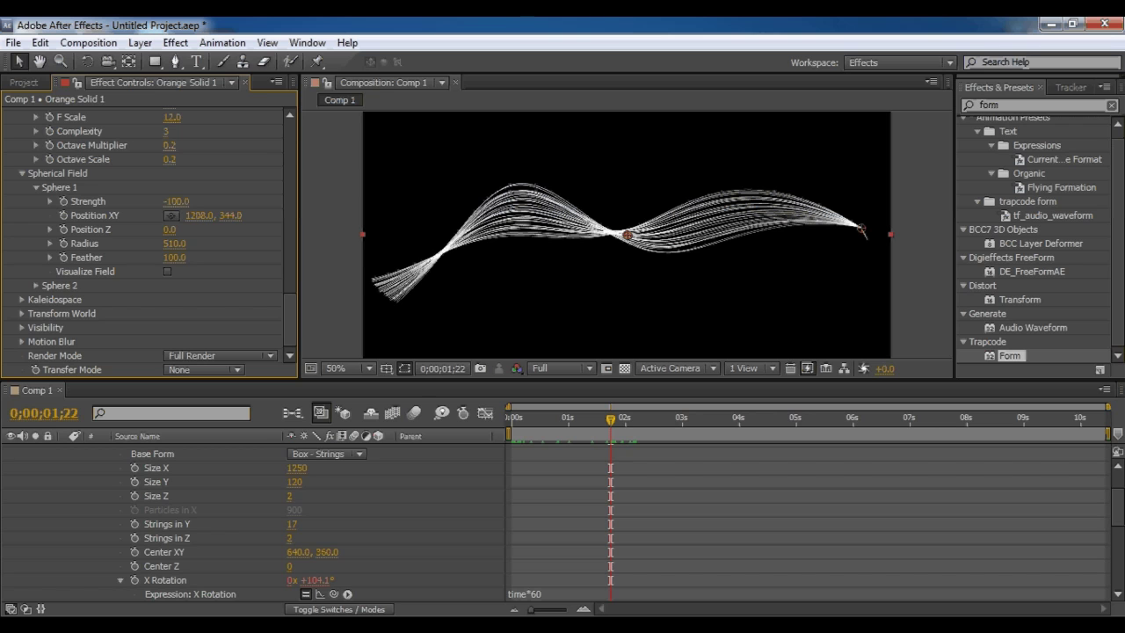
pyautogui.moveTo(174, 243); pyautogui.dragTo(180, 243)
pyautogui.press('space')
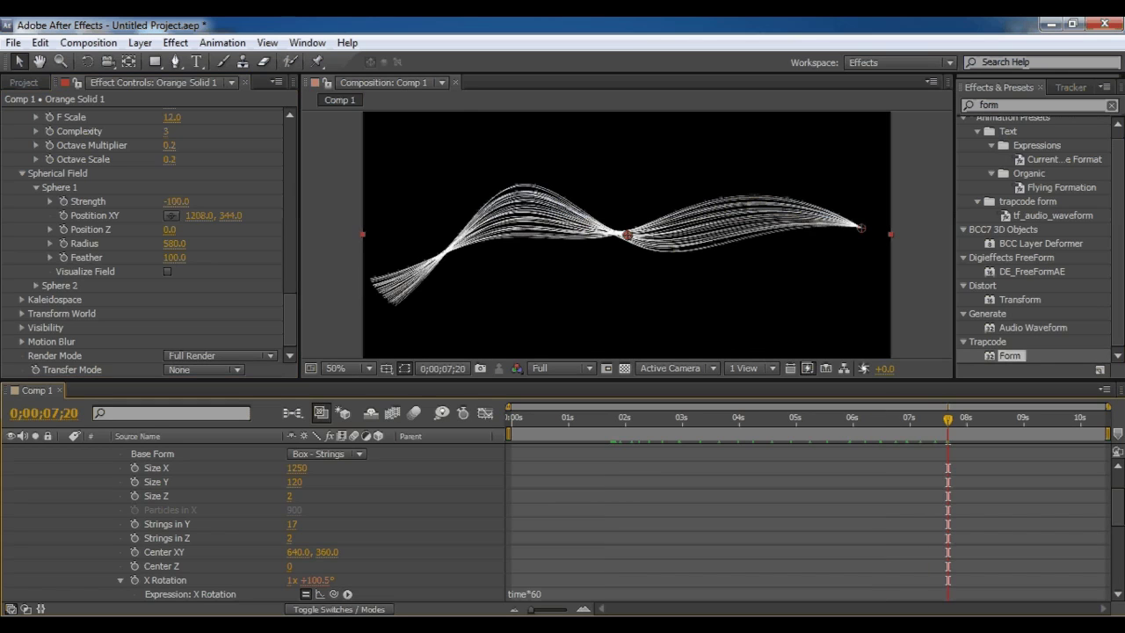
# Set both Taper Size and Taper Opacity of the strings to Smooth and check the result at 100% zoom
pyautogui.scroll(10, 145, 237)
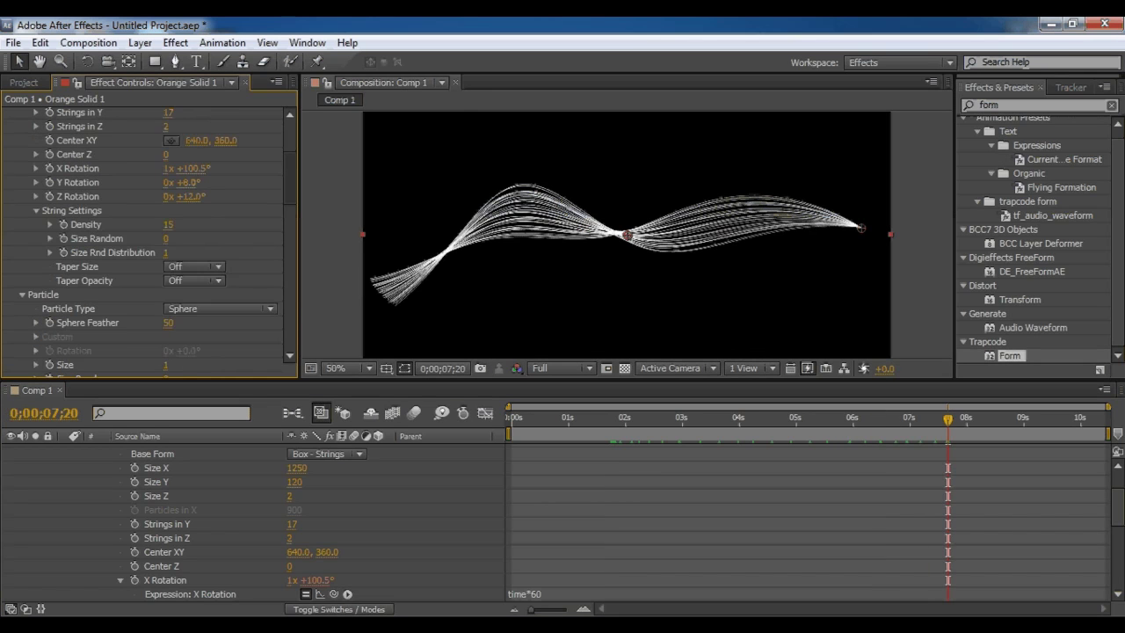
pyautogui.click(193, 267)
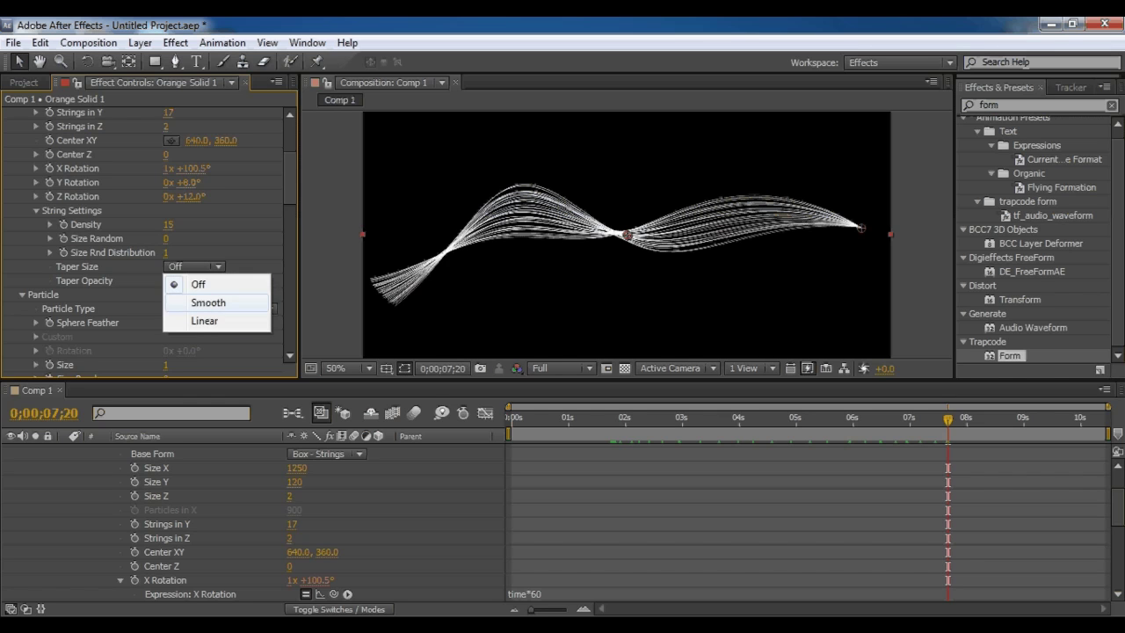
pyautogui.click(208, 303)
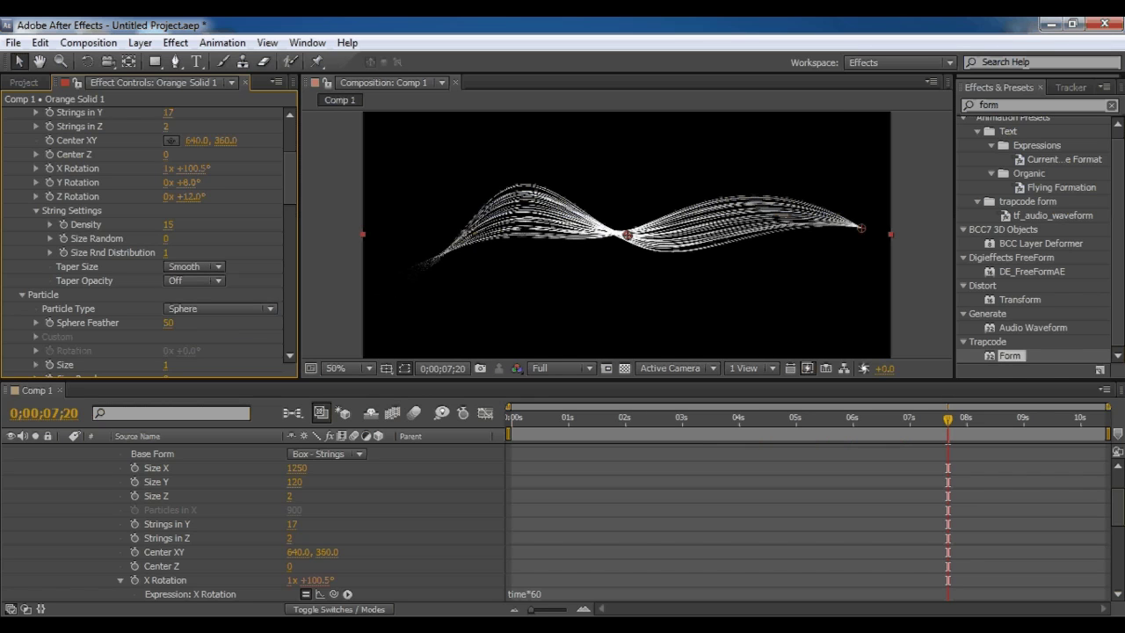
pyautogui.click(193, 281)
pyautogui.click(208, 316)
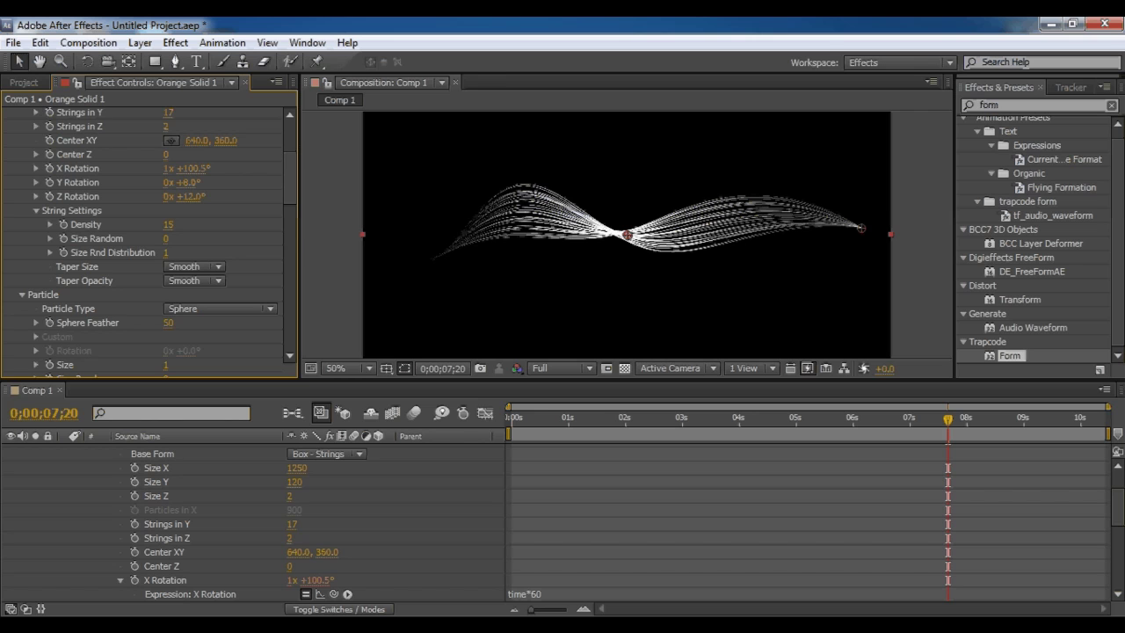
pyautogui.scroll(1, 626, 235)
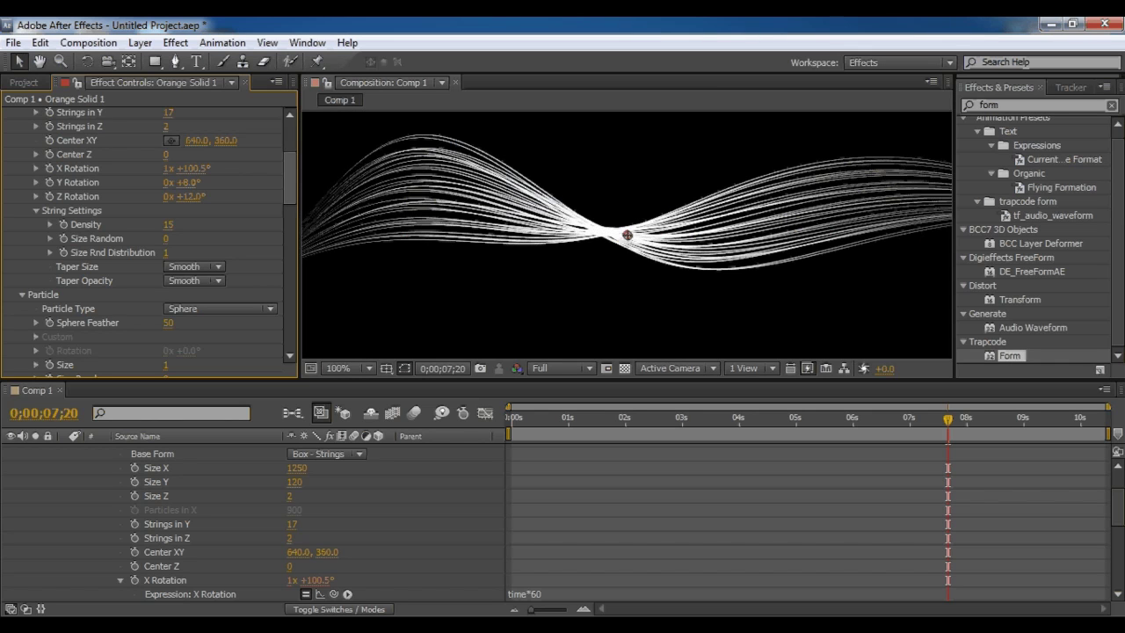
# Set the Disperse value under Disperse and Twist to 7
pyautogui.scroll(-5, 159, 242)
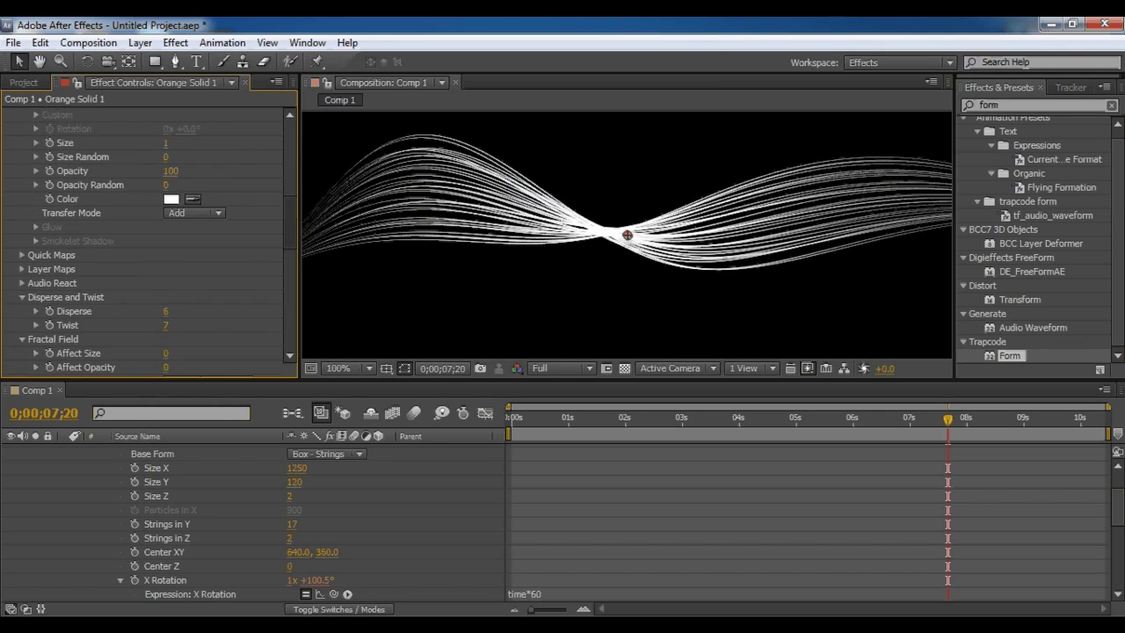
pyautogui.click(167, 311)
pyautogui.write('7')
pyautogui.press('Return')
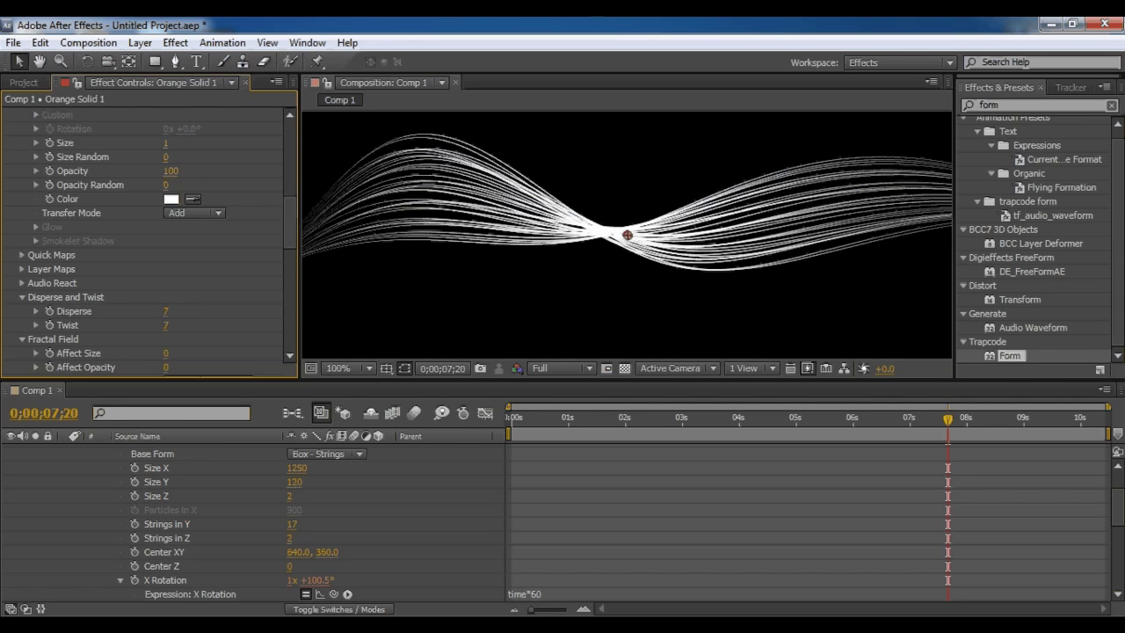
# Set the Base Form's Strings in Y to 15
pyautogui.scroll(8, 149, 237)
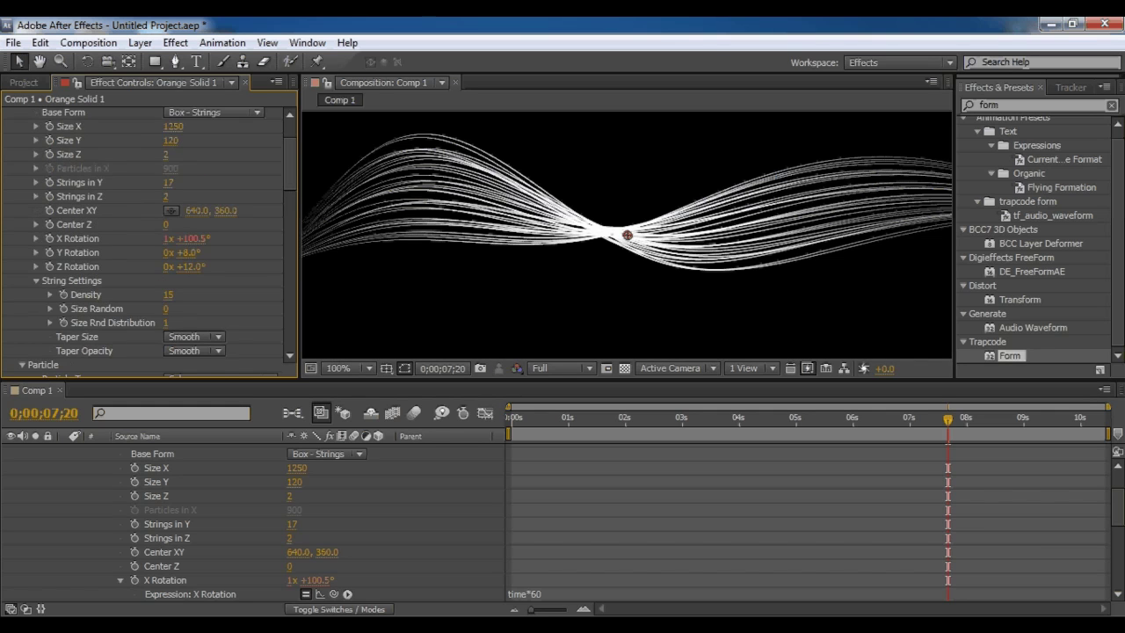
pyautogui.click(168, 183)
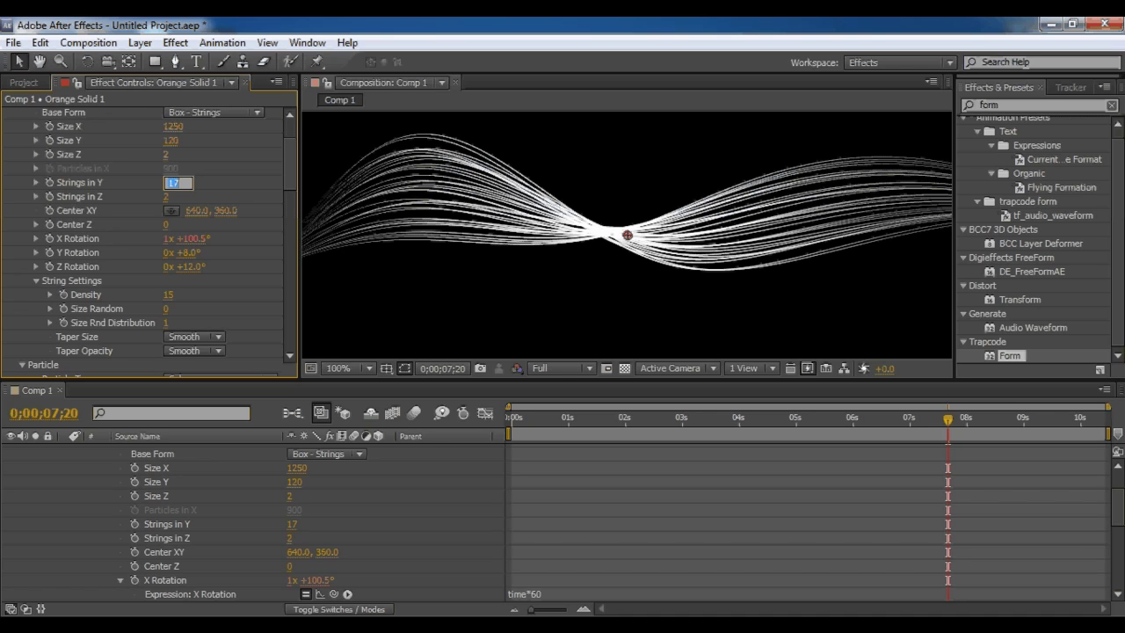
pyautogui.write('15')
pyautogui.press('Return')
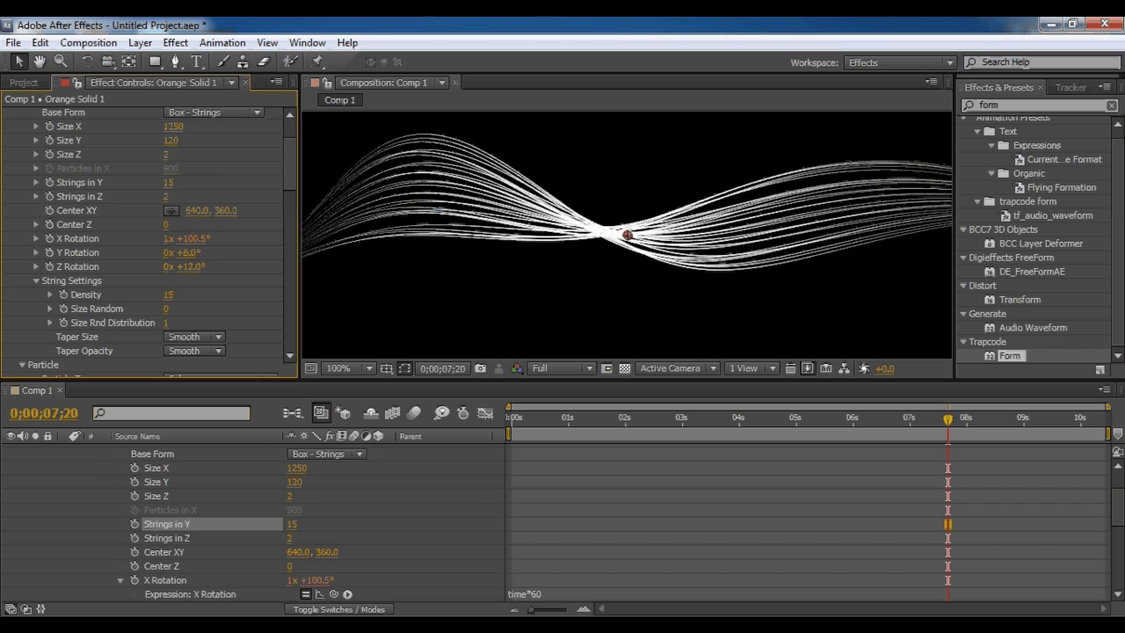
# Try a single layer of strings by setting Strings in Z to 1
pyautogui.click(167, 197)
pyautogui.write('1')
pyautogui.press('Return')
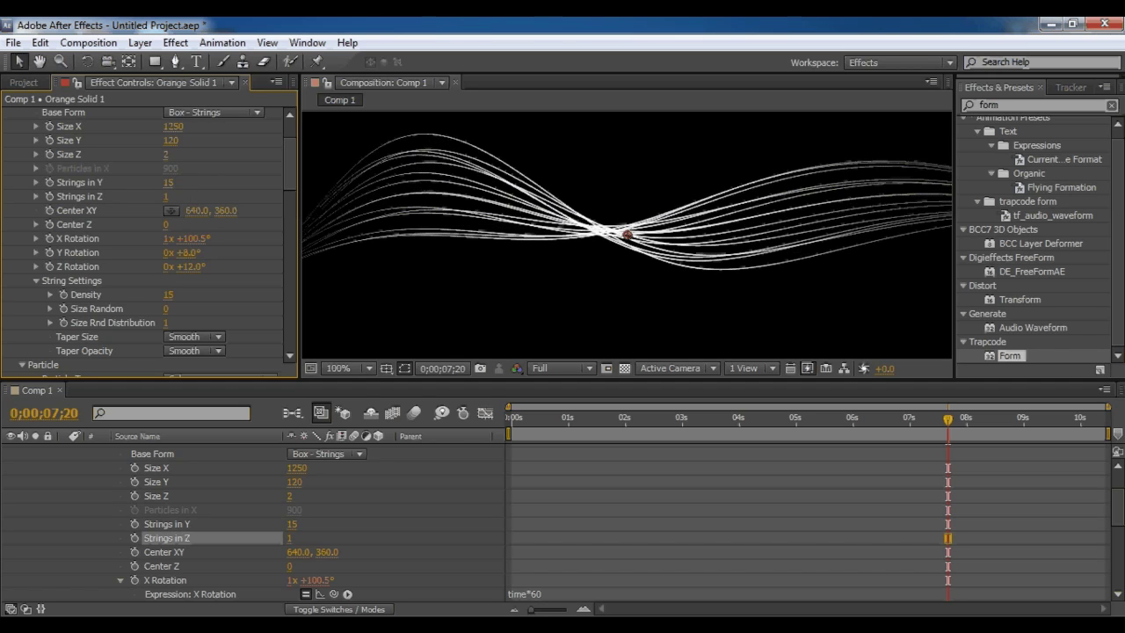
# Set the Base Form's Size Z to 1 and Strings in Z to 2
pyautogui.click(166, 155)
pyautogui.write('1')
pyautogui.press('Return')
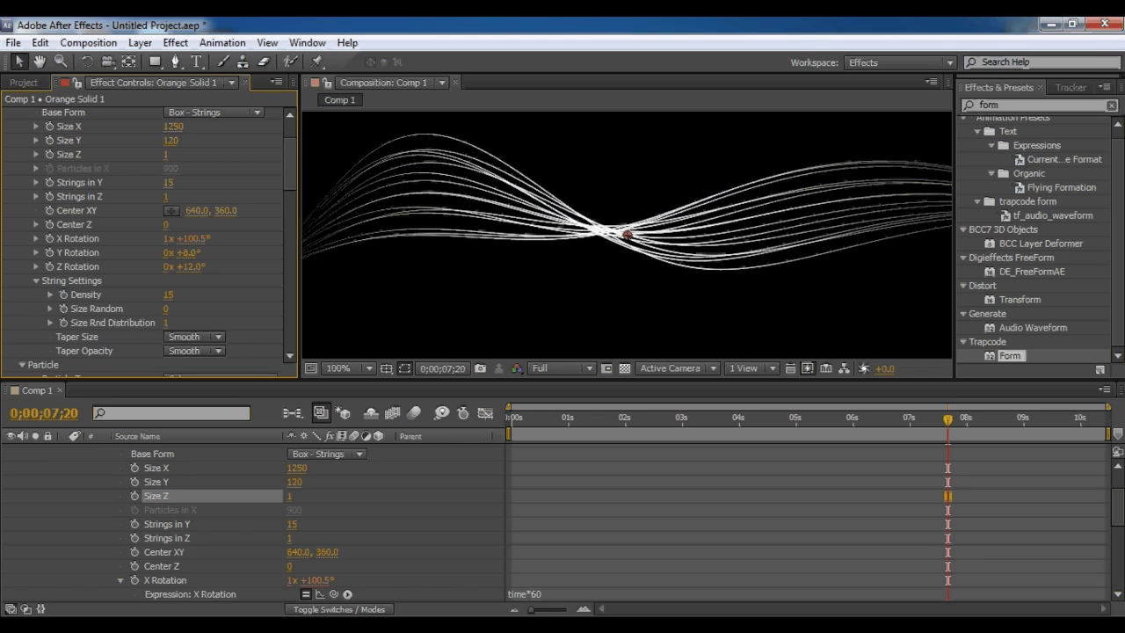
pyautogui.click(166, 197)
pyautogui.write('2')
pyautogui.press('Return')
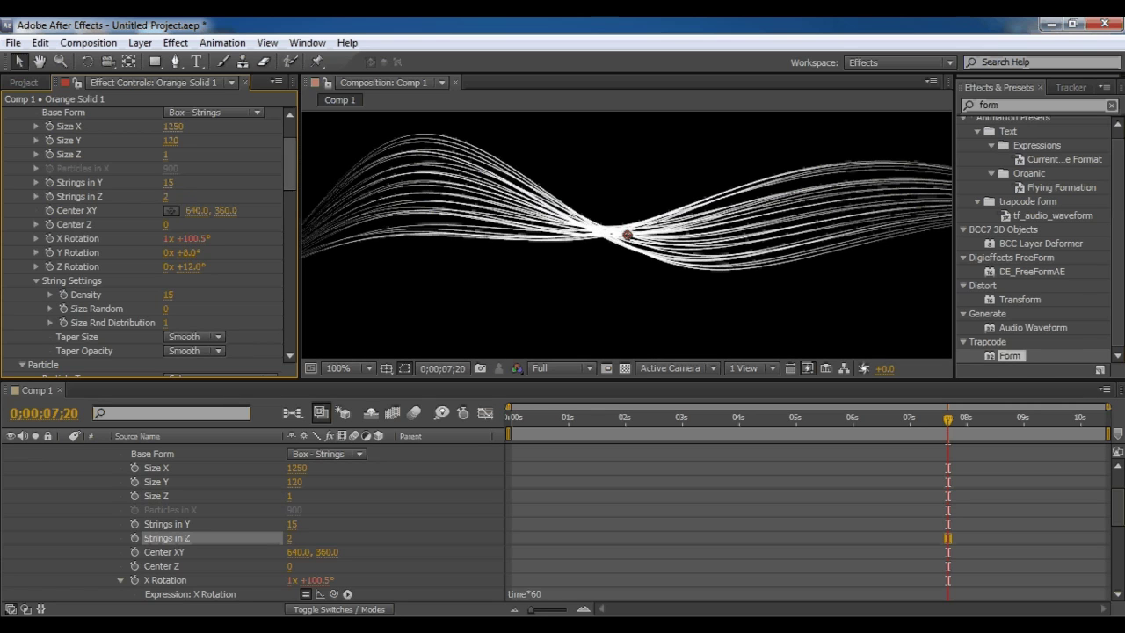
pyautogui.scroll(-15, 149, 237)
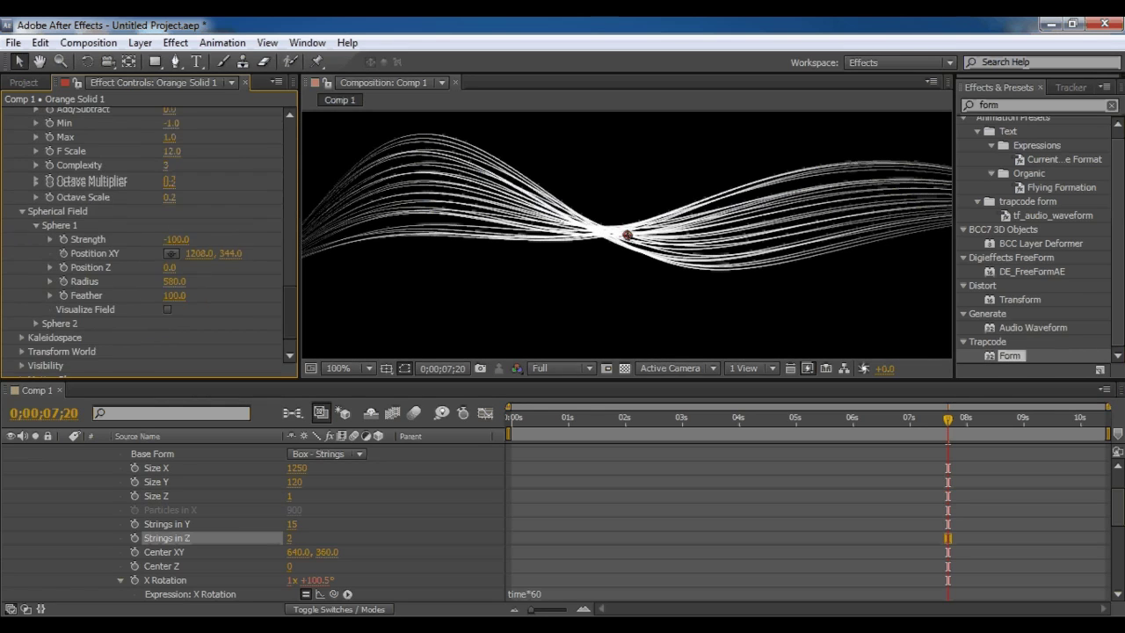
pyautogui.moveTo(290, 314); pyautogui.dragTo(290, 294)
pyautogui.scroll(-1, 626, 235)
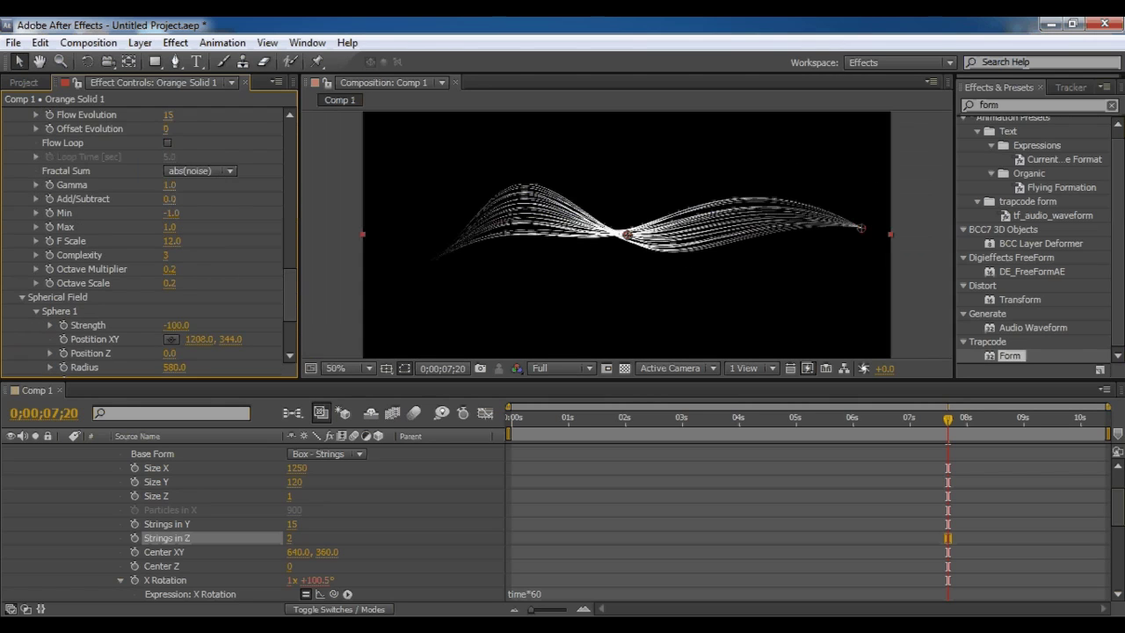
pyautogui.press('.')
pyautogui.scroll(8, 150, 237)
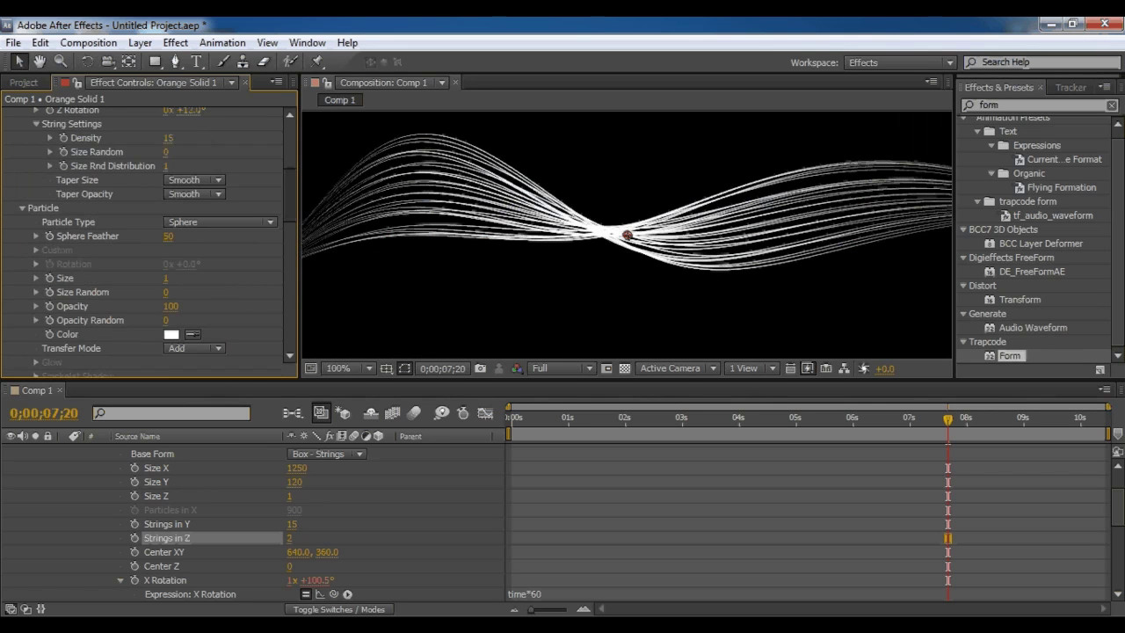
pyautogui.scroll(-1, 149, 237)
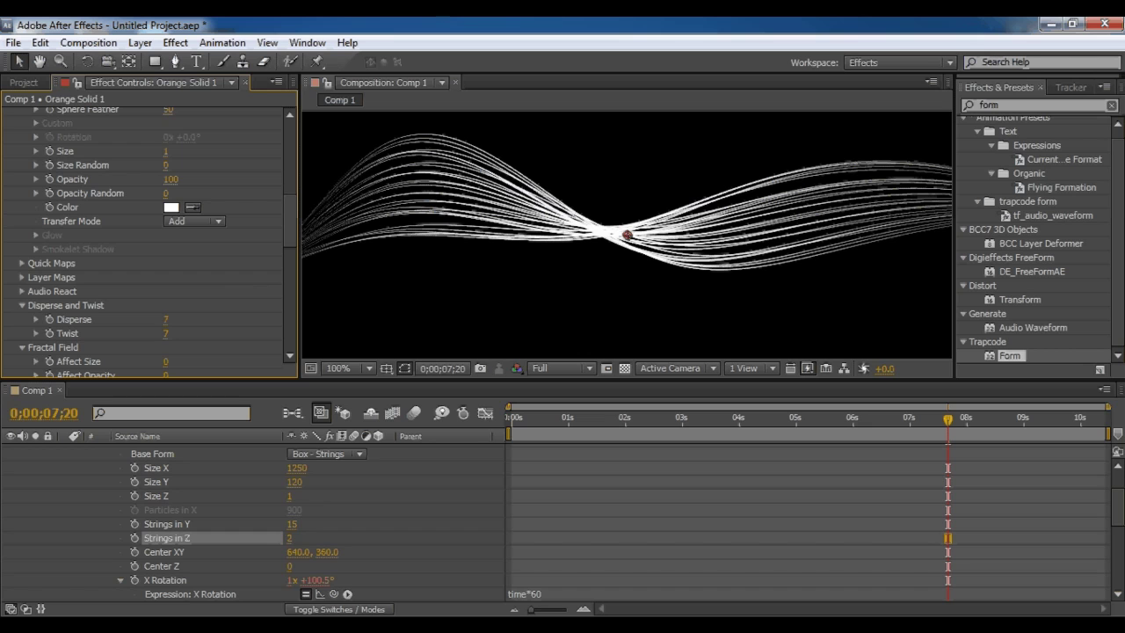
# Collapse Orange Solid 1's properties in the timeline, deselect the layer, and return to the first frame
pyautogui.scroll(2, 255, 527)
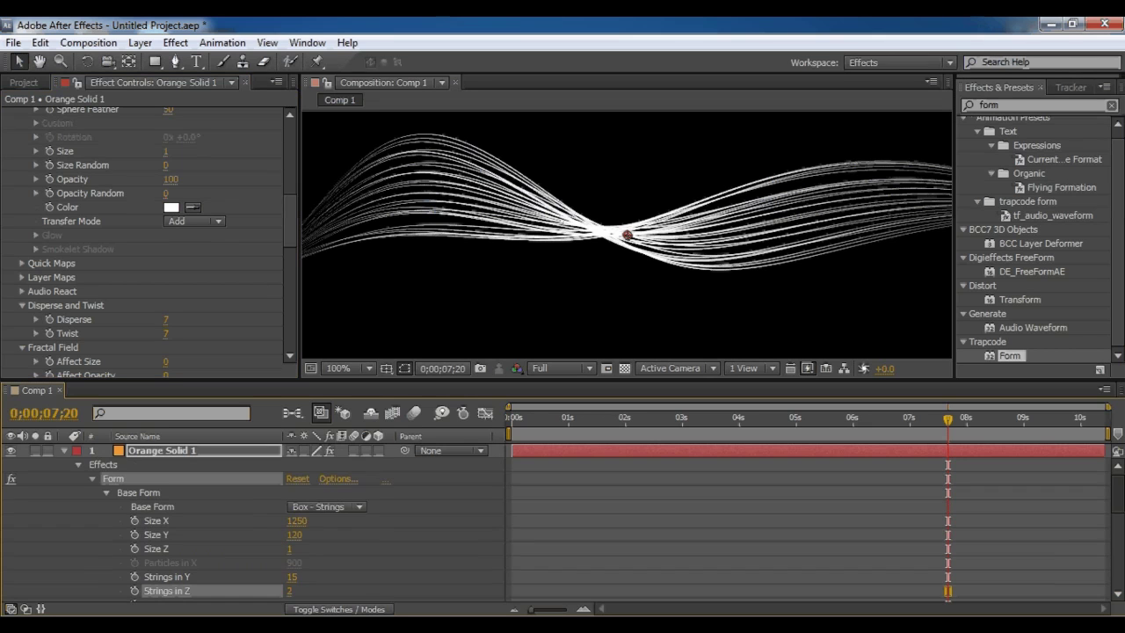
pyautogui.click(65, 451)
pyautogui.click(176, 527)
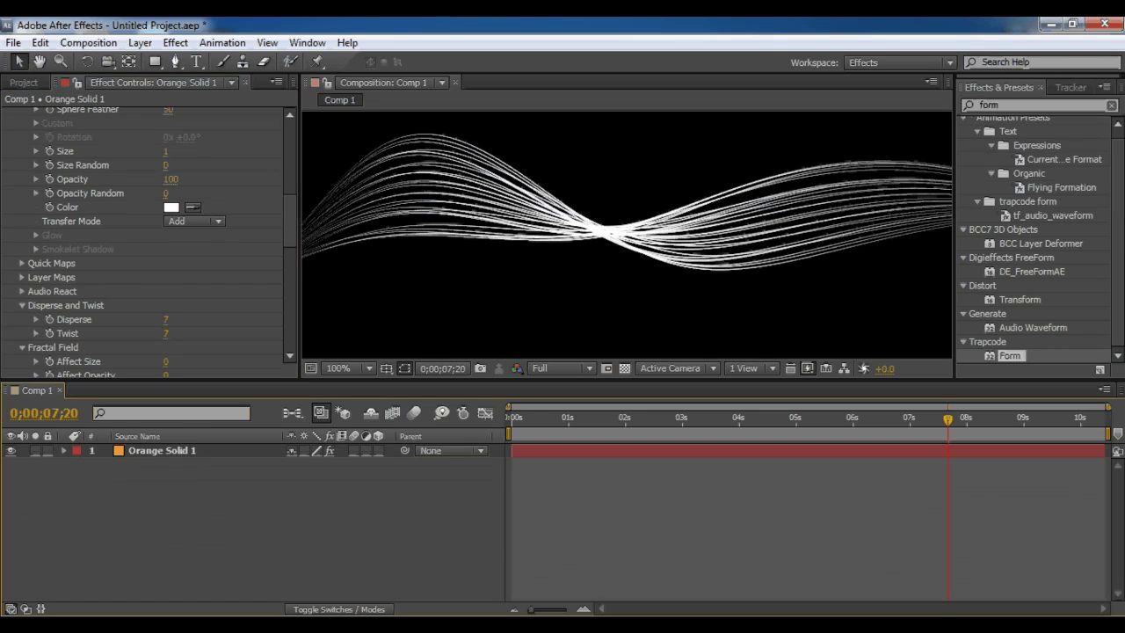
pyautogui.press(',')
pyautogui.press('Home')
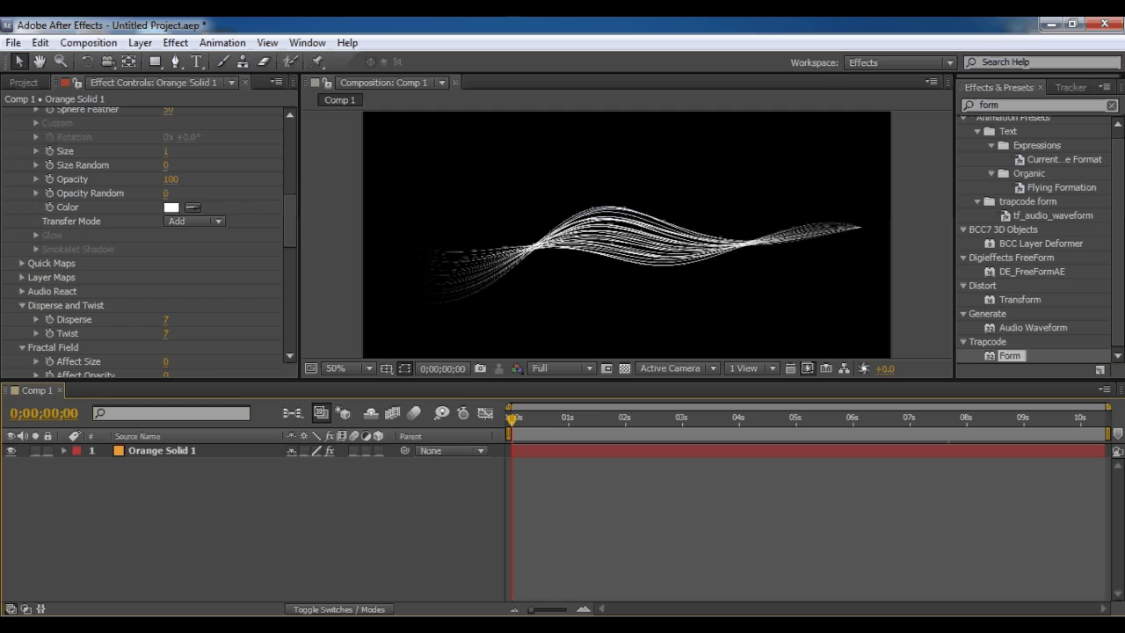
# Apply the yellow-red-pink-purple gradient preset to the Quick Maps Color Map and map opacity and color over X
pyautogui.click(22, 262)
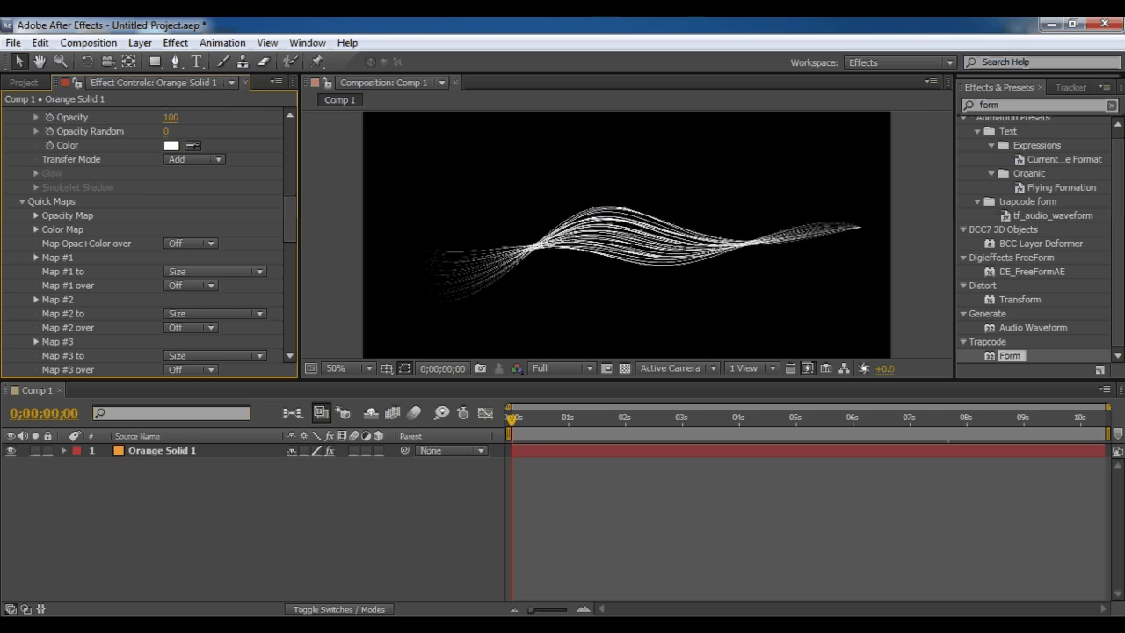
pyautogui.scroll(-1, 145, 237)
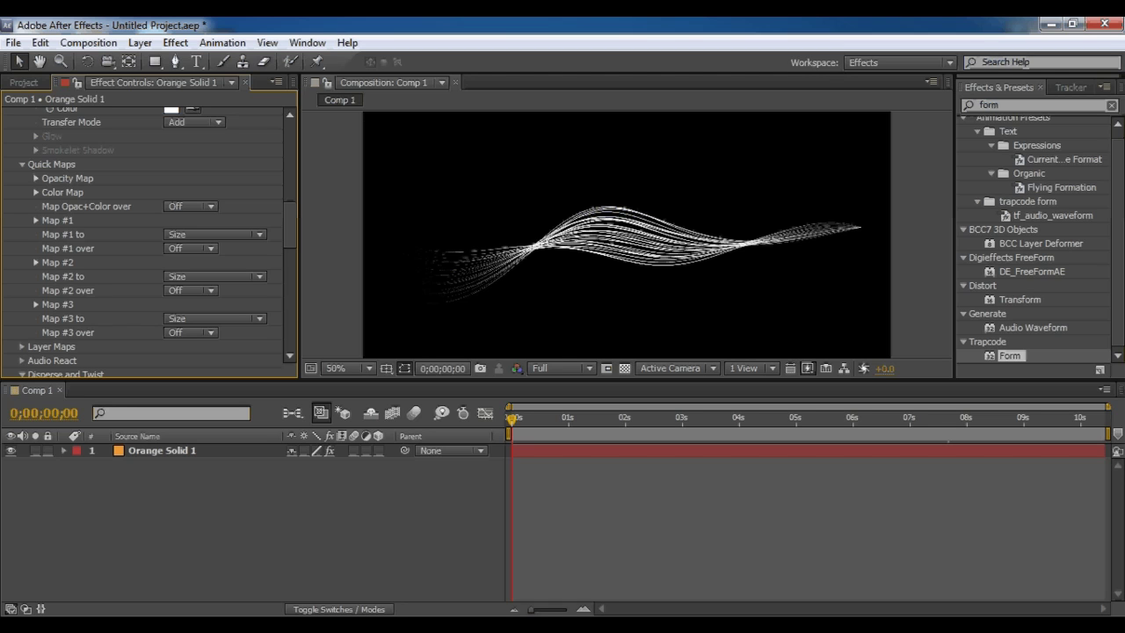
pyautogui.click(36, 193)
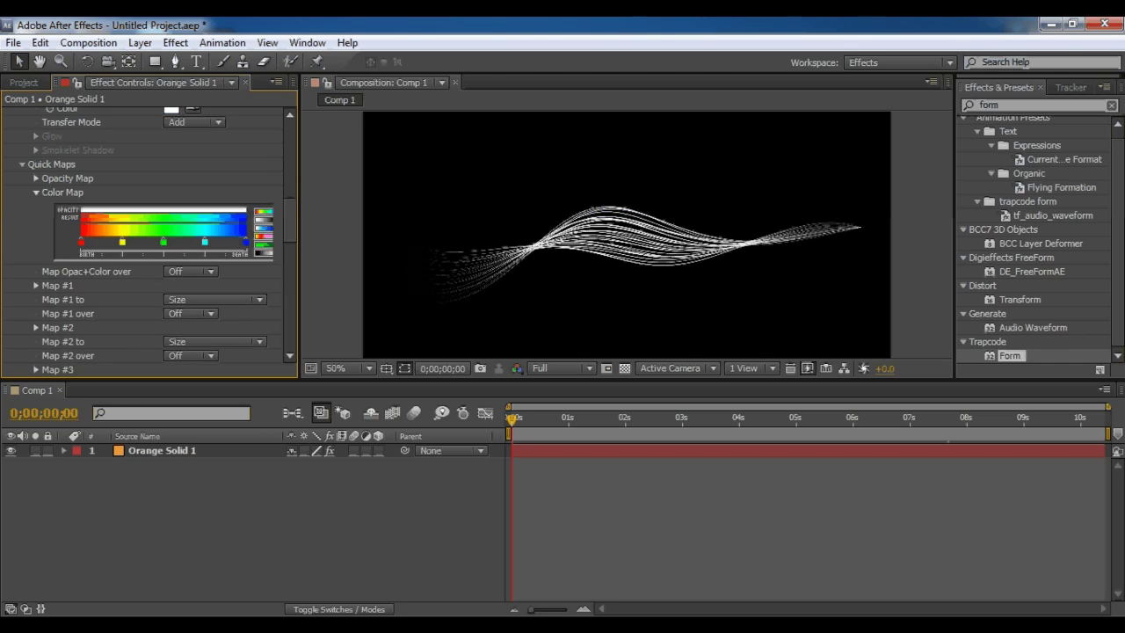
pyautogui.click(264, 236)
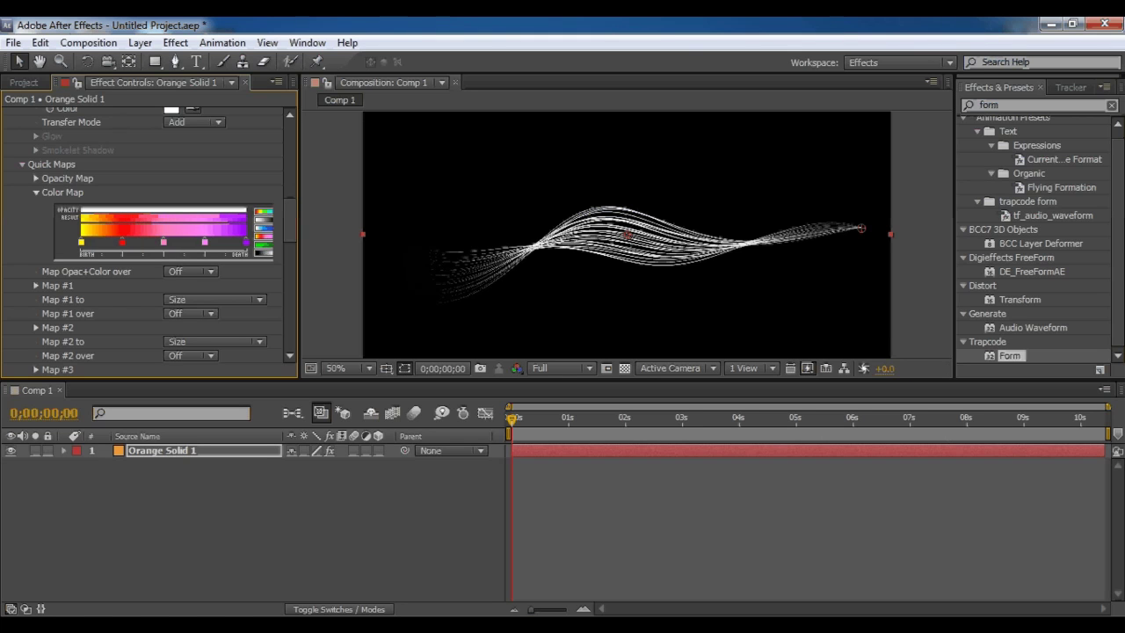
pyautogui.click(191, 271)
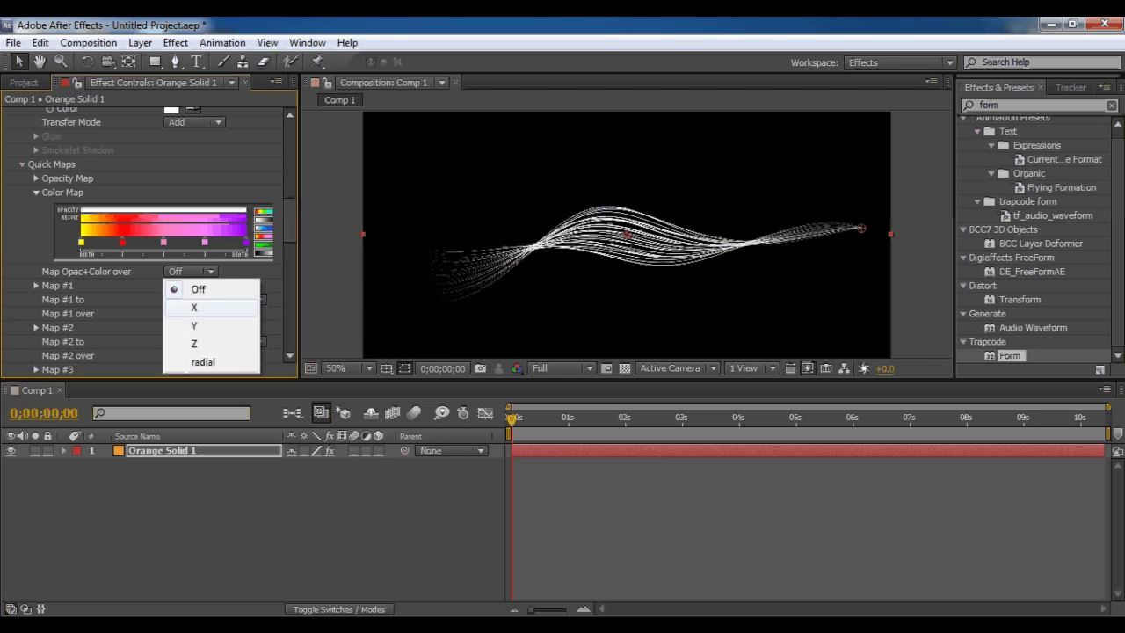
pyautogui.click(194, 306)
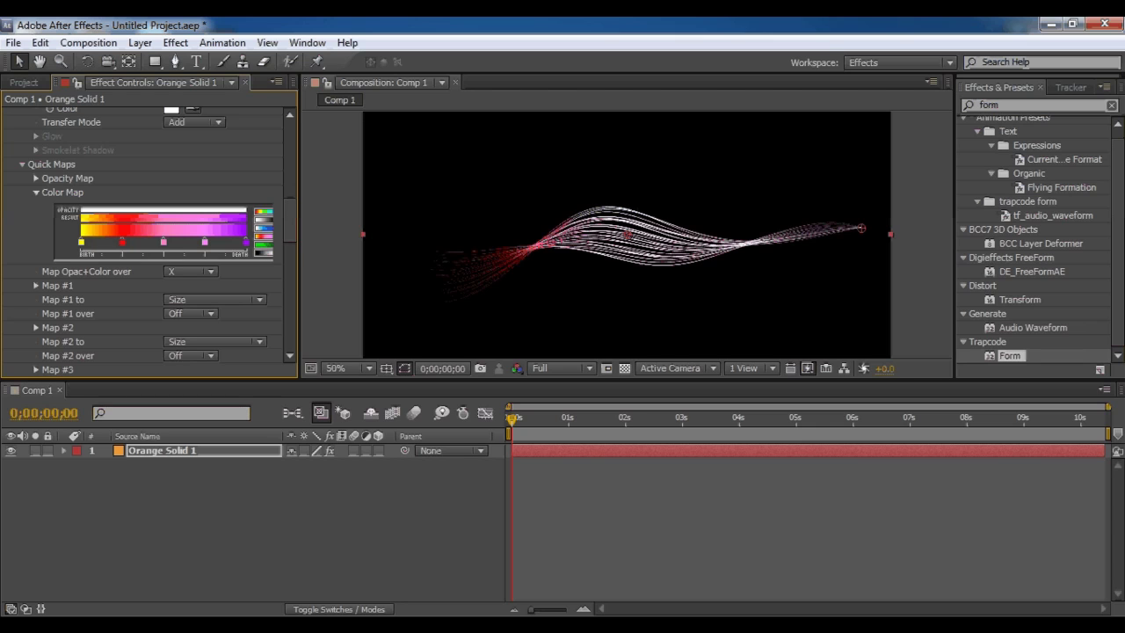
# Remove the middle pink color stop from the Color Map gradient
pyautogui.press('.')
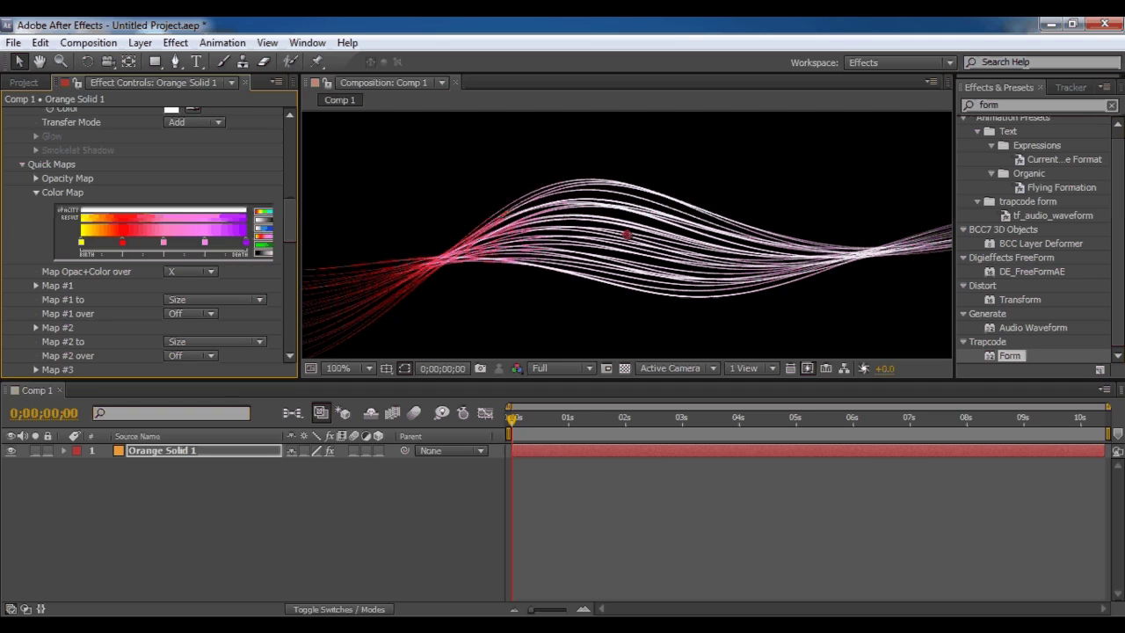
pyautogui.moveTo(163, 242); pyautogui.dragTo(164, 275)
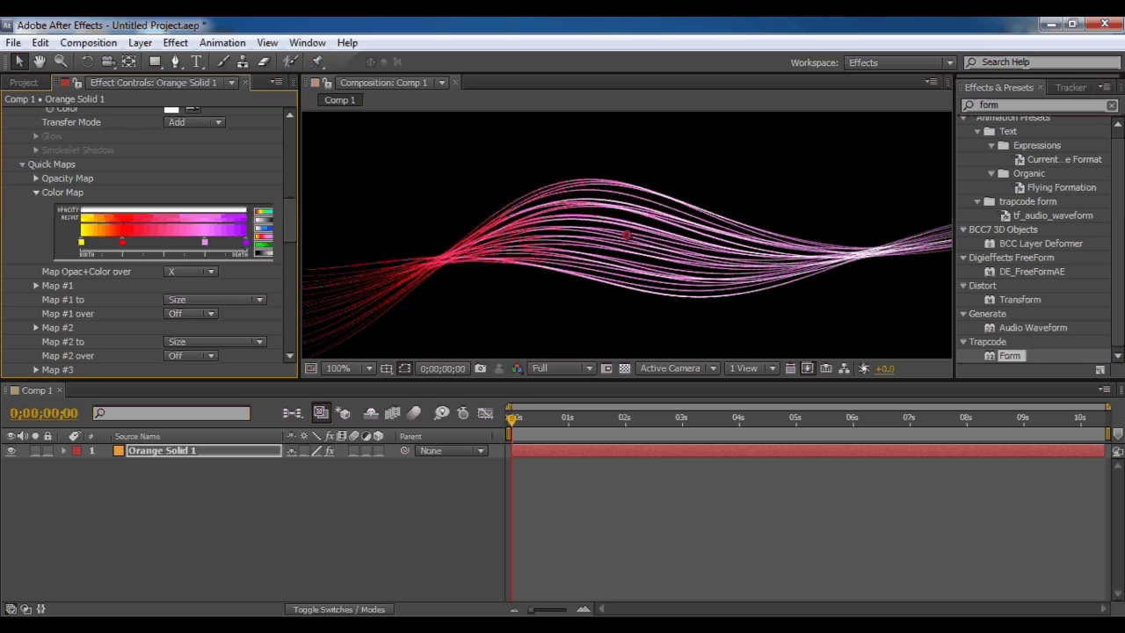
# Change the pink color stop of the Color Map gradient to orange E79C25
pyautogui.doubleClick(204, 241)
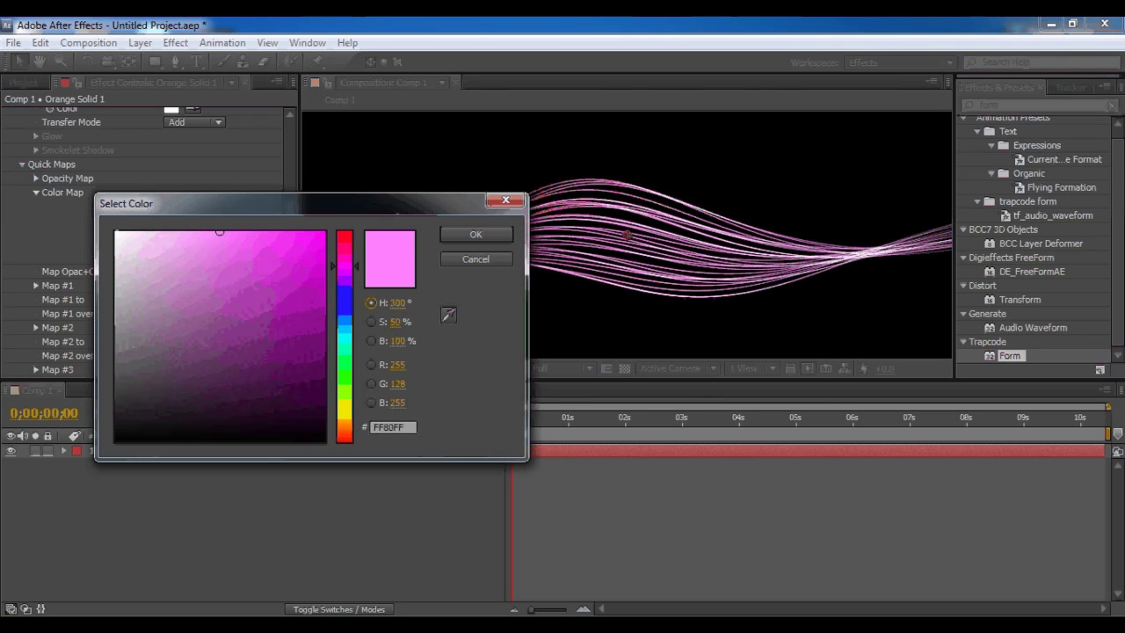
pyautogui.click(344, 411)
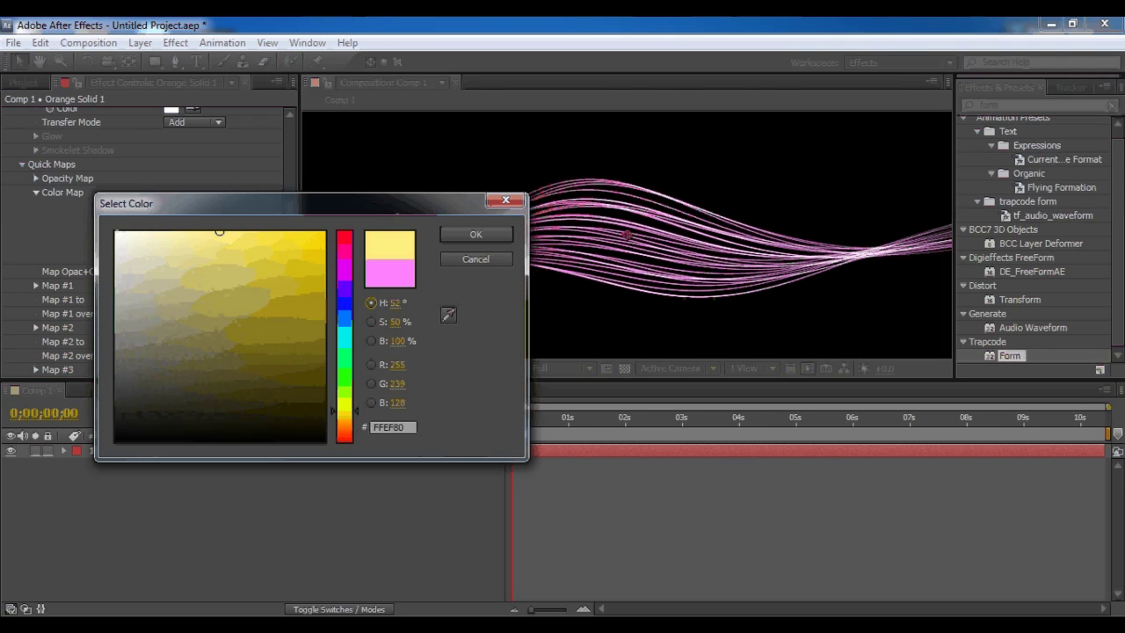
pyautogui.moveTo(345, 411); pyautogui.dragTo(345, 420)
pyautogui.click(290, 251)
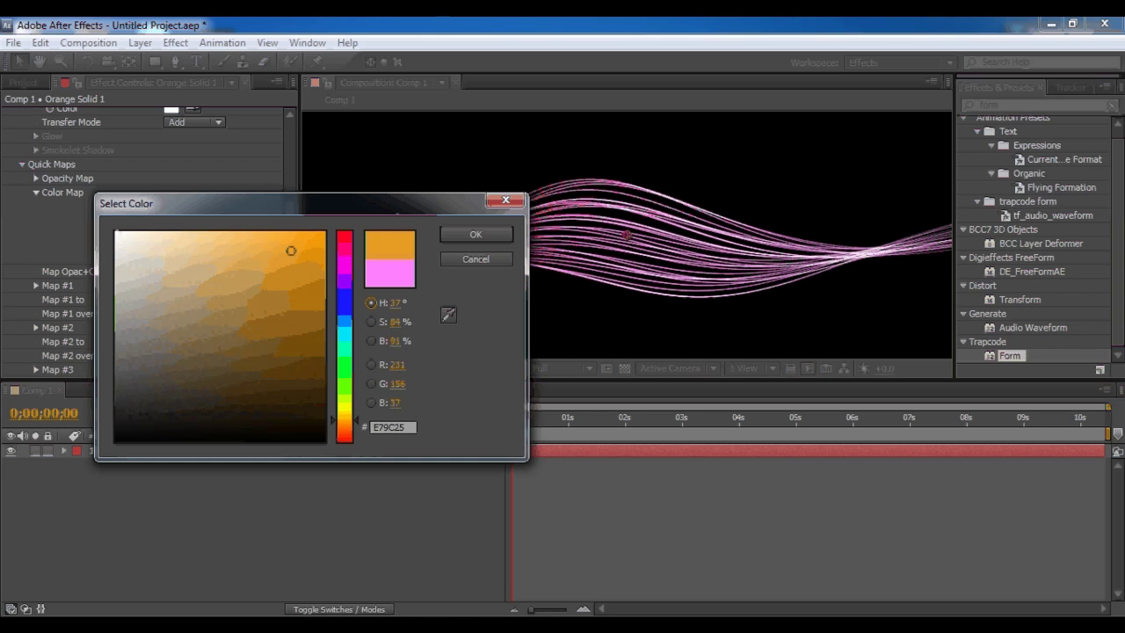
pyautogui.click(475, 235)
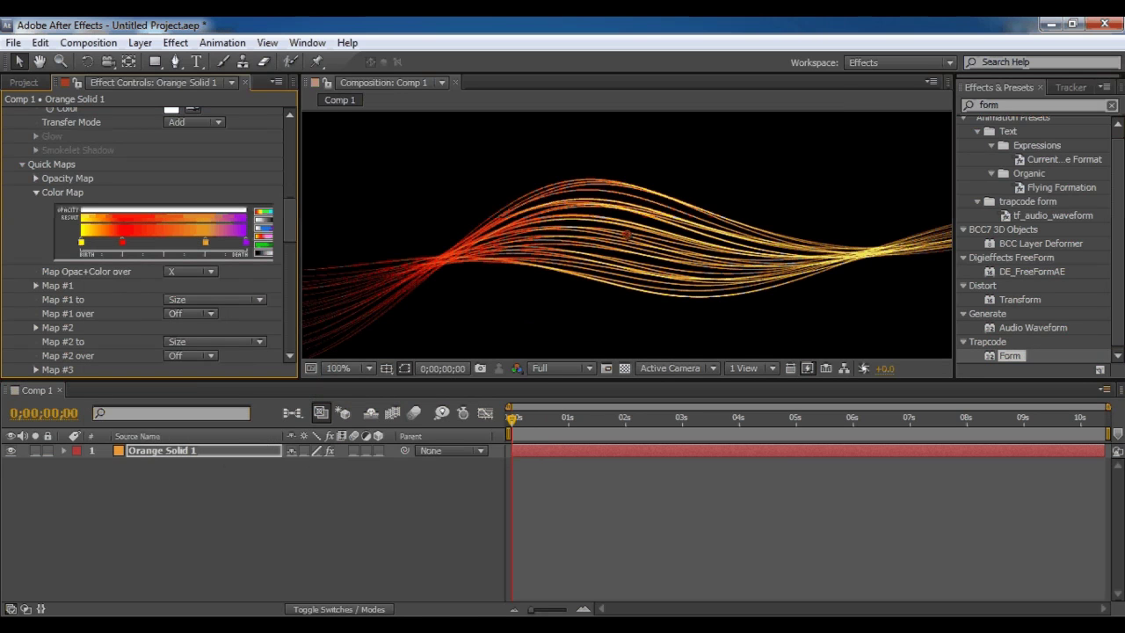
# Shift the Color Map's red stop slightly toward the gradient's middle and recolor the purple end stop to orange
pyautogui.press(',')
pyautogui.scroll(1, 626, 234)
pyautogui.moveTo(122, 241); pyautogui.dragTo(139, 241)
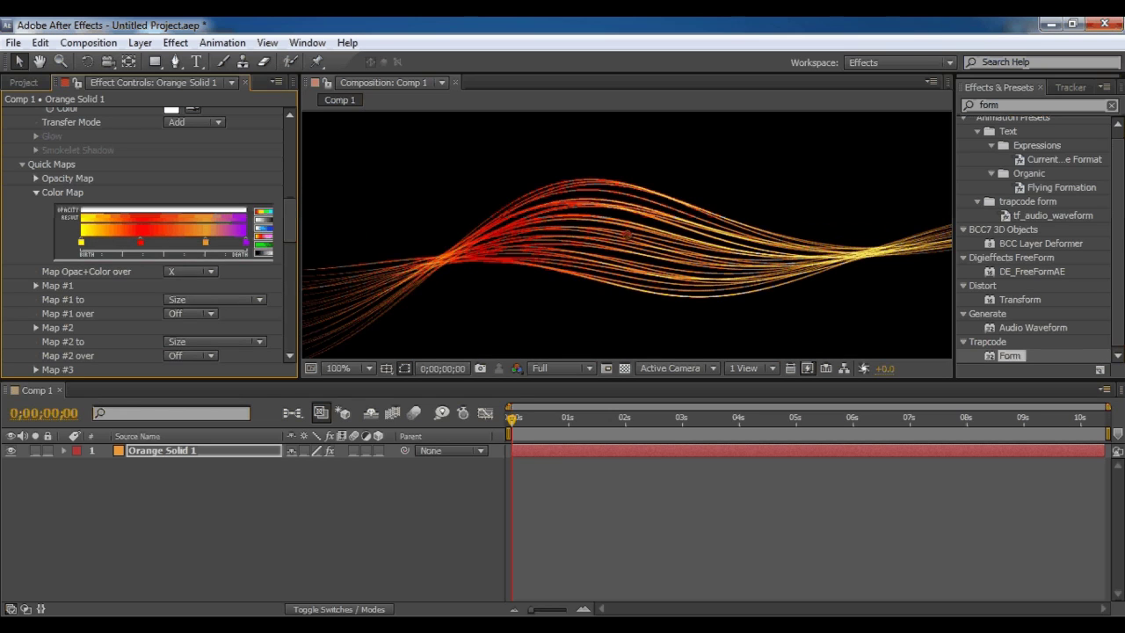
pyautogui.doubleClick(246, 242)
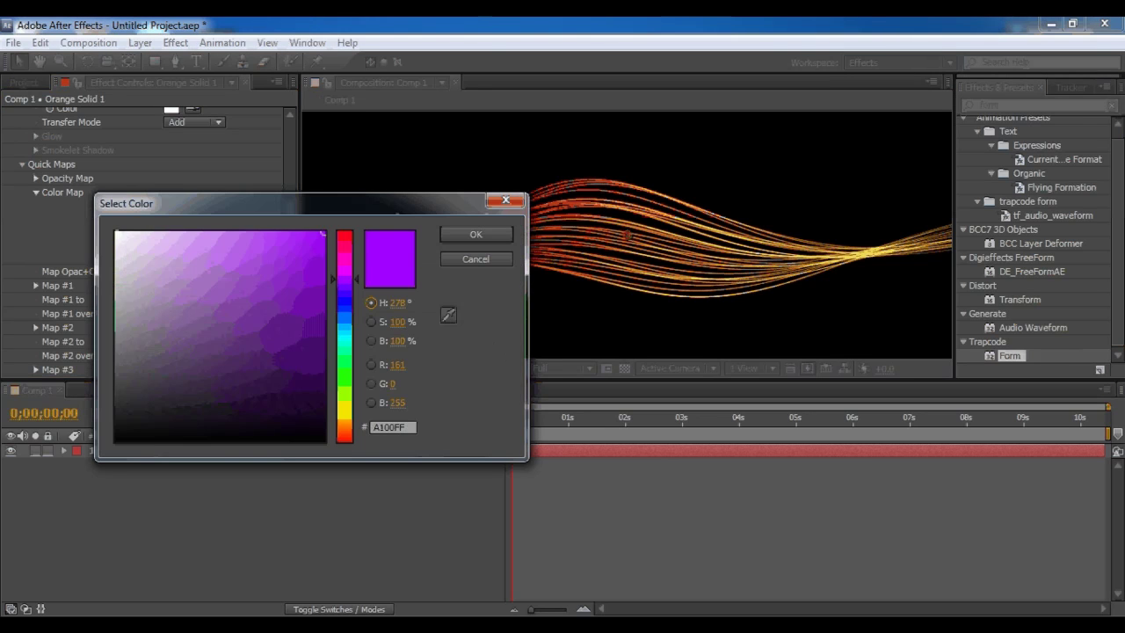
pyautogui.click(344, 421)
pyautogui.click(476, 234)
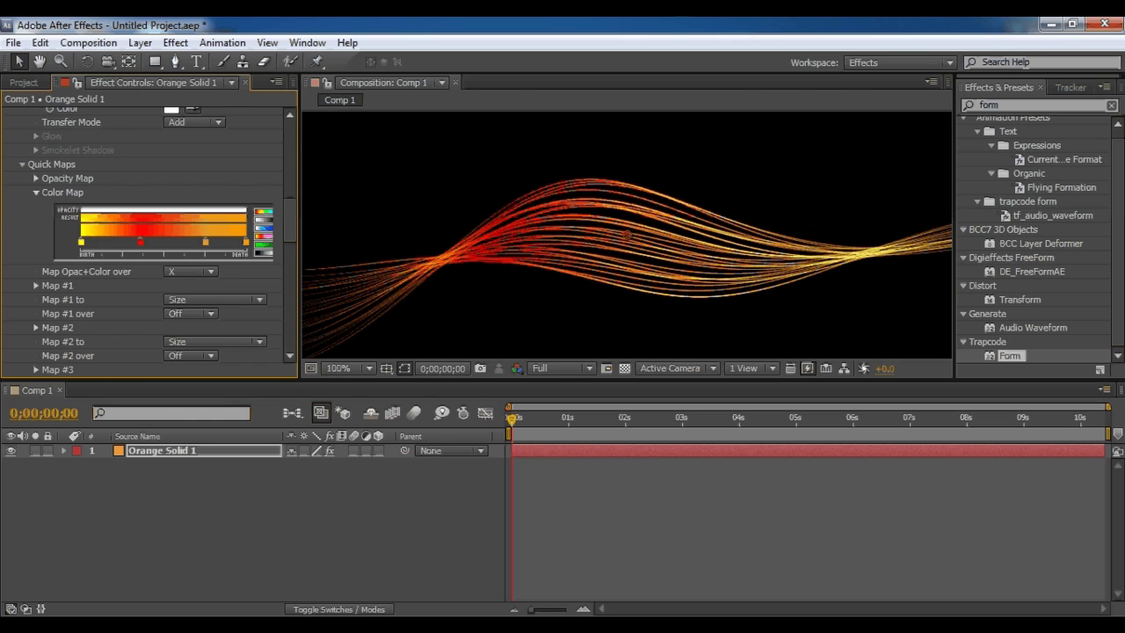
# Switch the project color depth to 32 bpc and return to the effect settings of Orange Solid 1
pyautogui.click(24, 82)
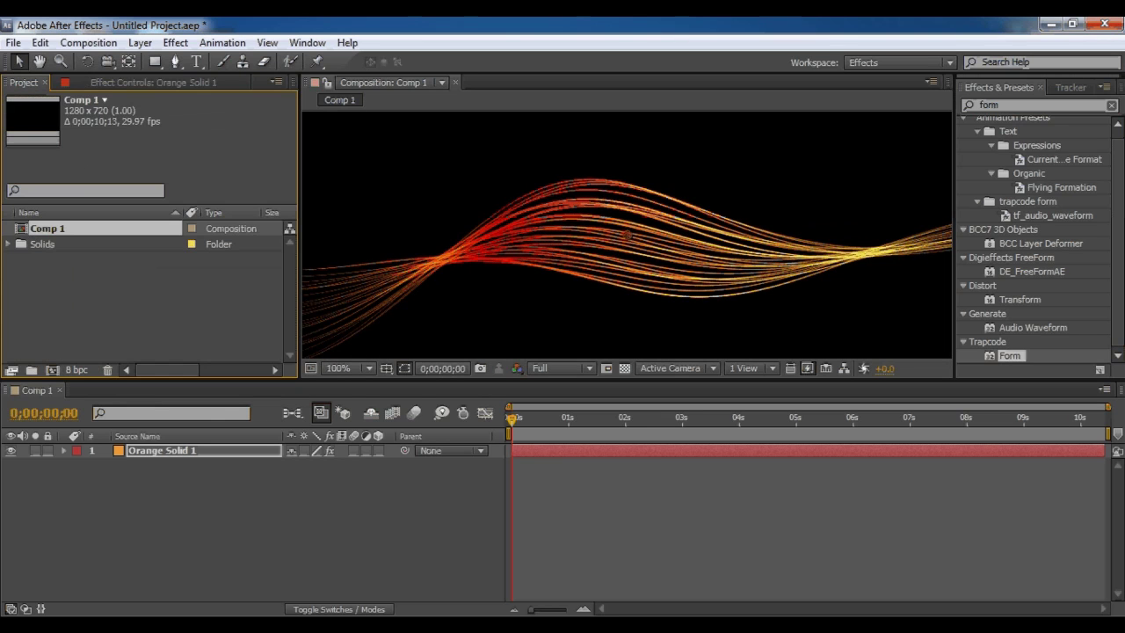
pyautogui.keyDown('alt'); pyautogui.click(77, 370); pyautogui.keyUp('alt')
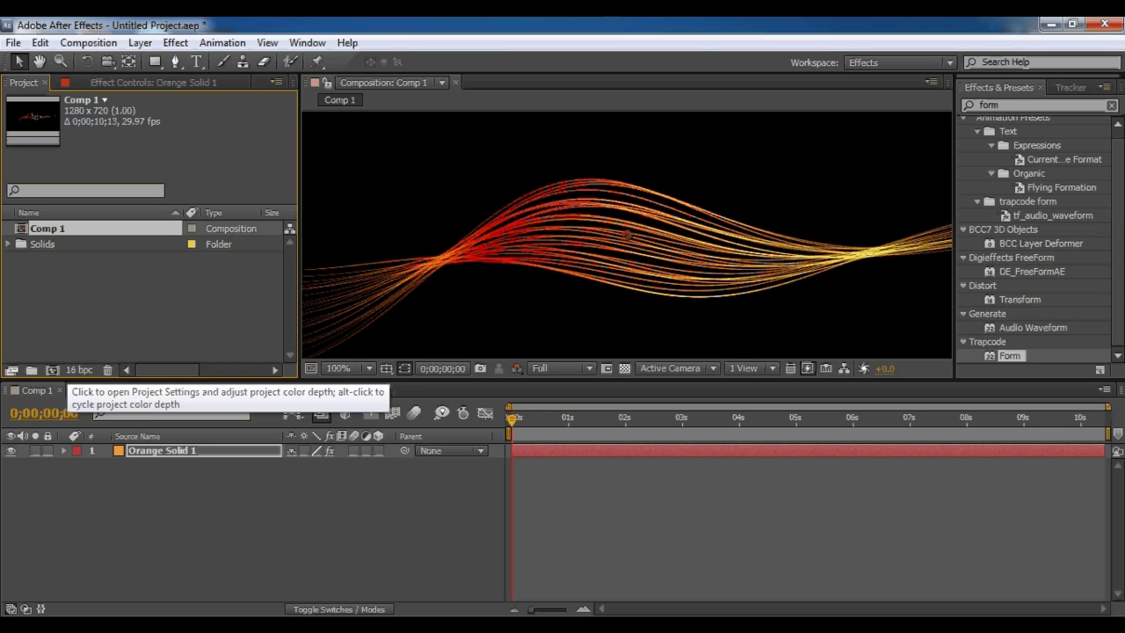
pyautogui.keyDown('alt'); pyautogui.click(76, 370); pyautogui.keyUp('alt')
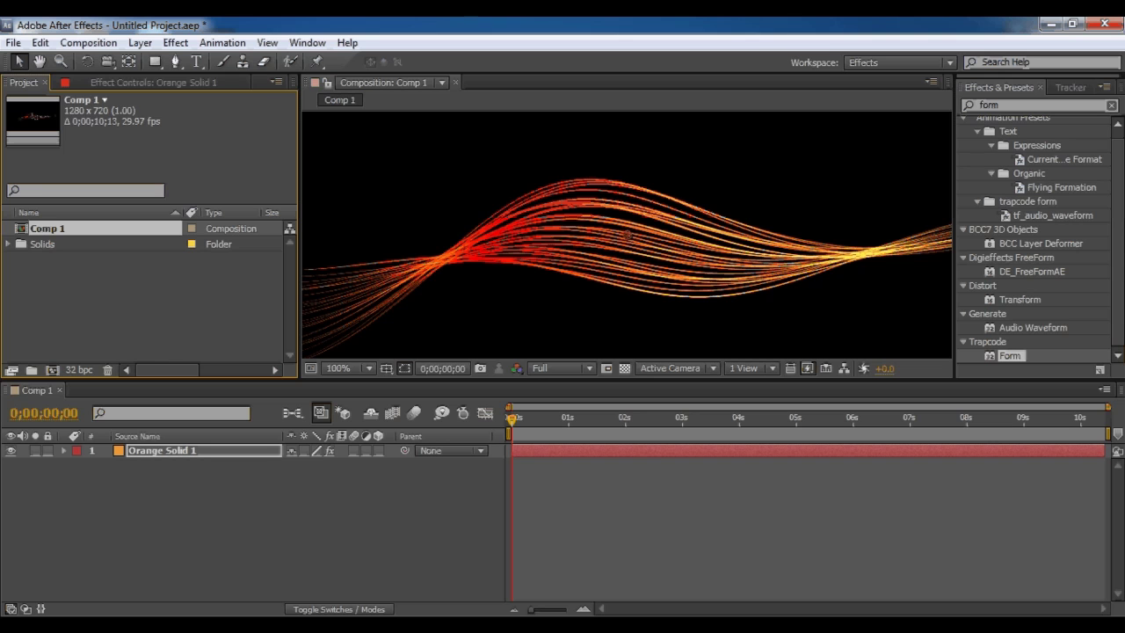
pyautogui.click(153, 83)
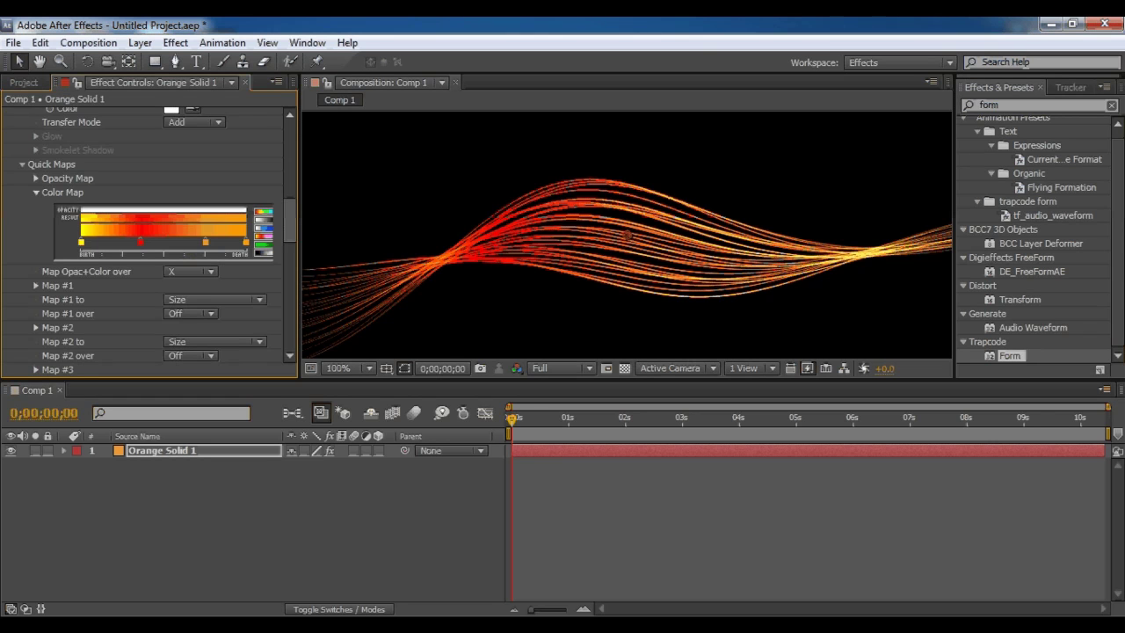
# Expand the Opacity Map under Quick Maps and widen the effect settings area to expose all its preset options
pyautogui.scroll(-2, 145, 237)
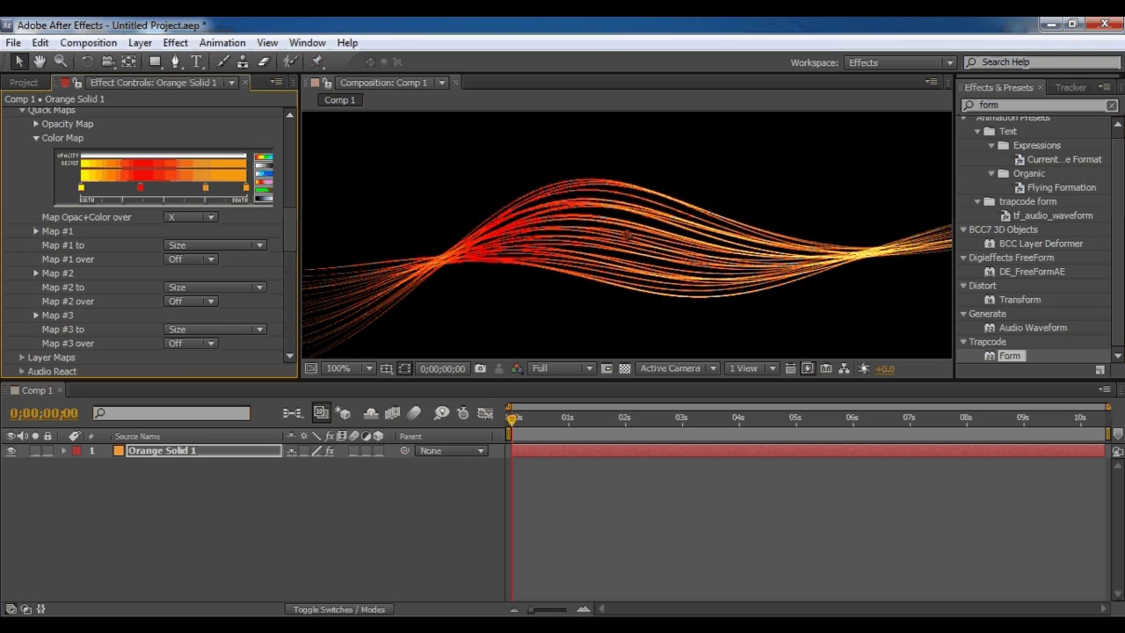
pyautogui.scroll(1, 145, 237)
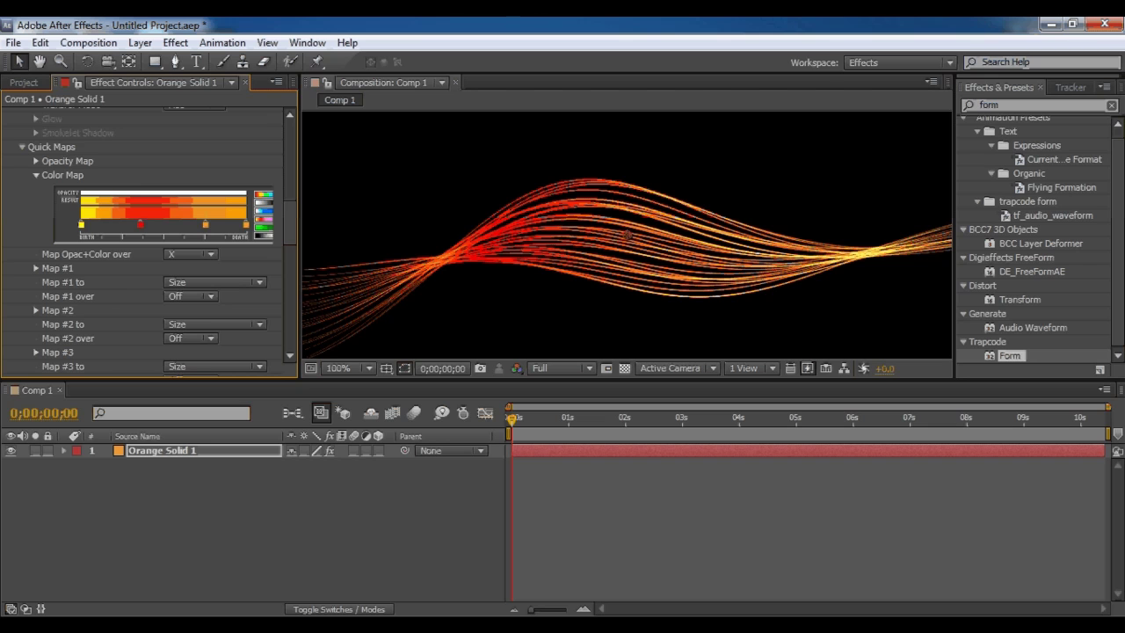
pyautogui.click(36, 161)
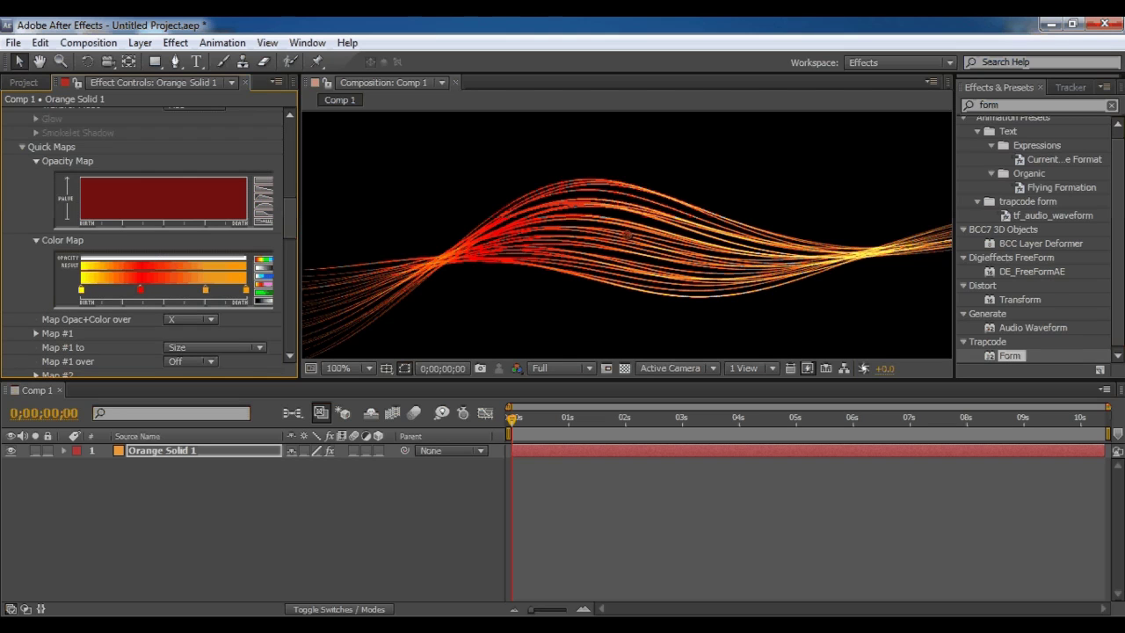
pyautogui.moveTo(299, 238); pyautogui.dragTo(329, 238)
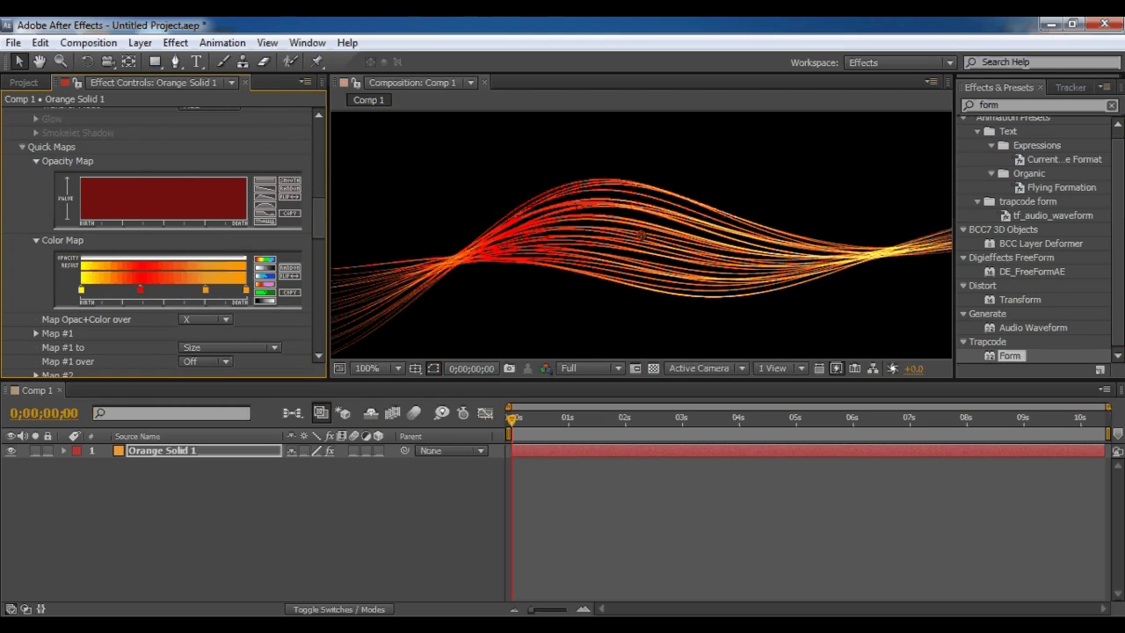
pyautogui.press(',')
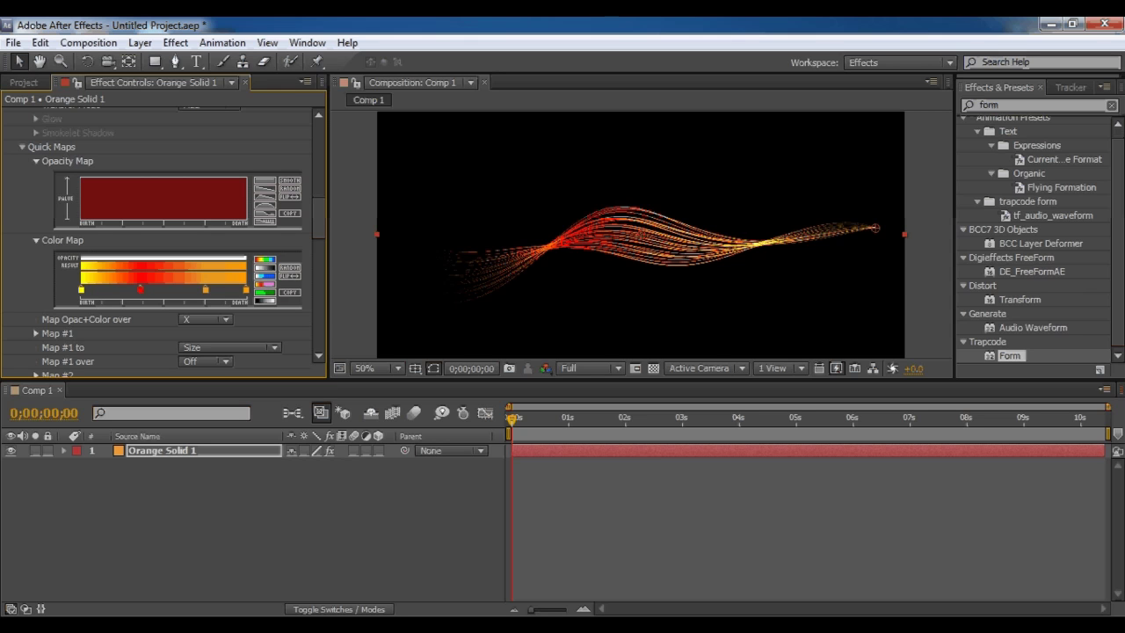
# Map opacity and color over Y and try an opacity curve that falls to zero in the middle
pyautogui.click(205, 319)
pyautogui.click(202, 372)
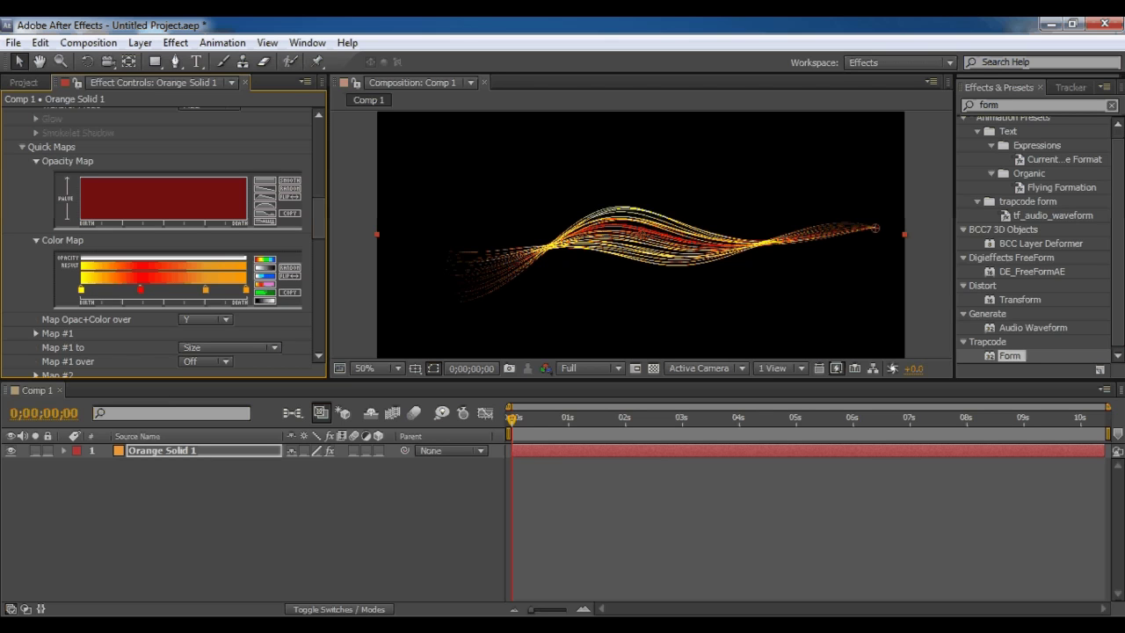
pyautogui.moveTo(230, 179)
pyautogui.mouseDown()
pyautogui.moveTo(178, 219)
pyautogui.moveTo(160, 219)
pyautogui.moveTo(140, 178)
pyautogui.moveTo(123, 202)
pyautogui.moveTo(79, 179)
pyautogui.mouseUp()
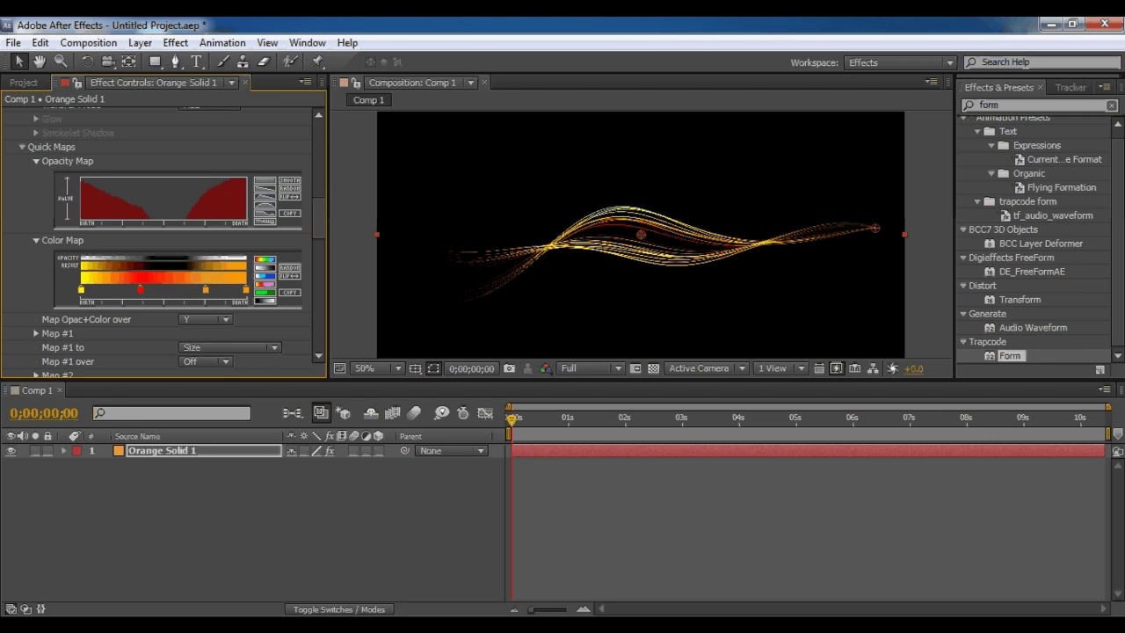
pyautogui.press('.')
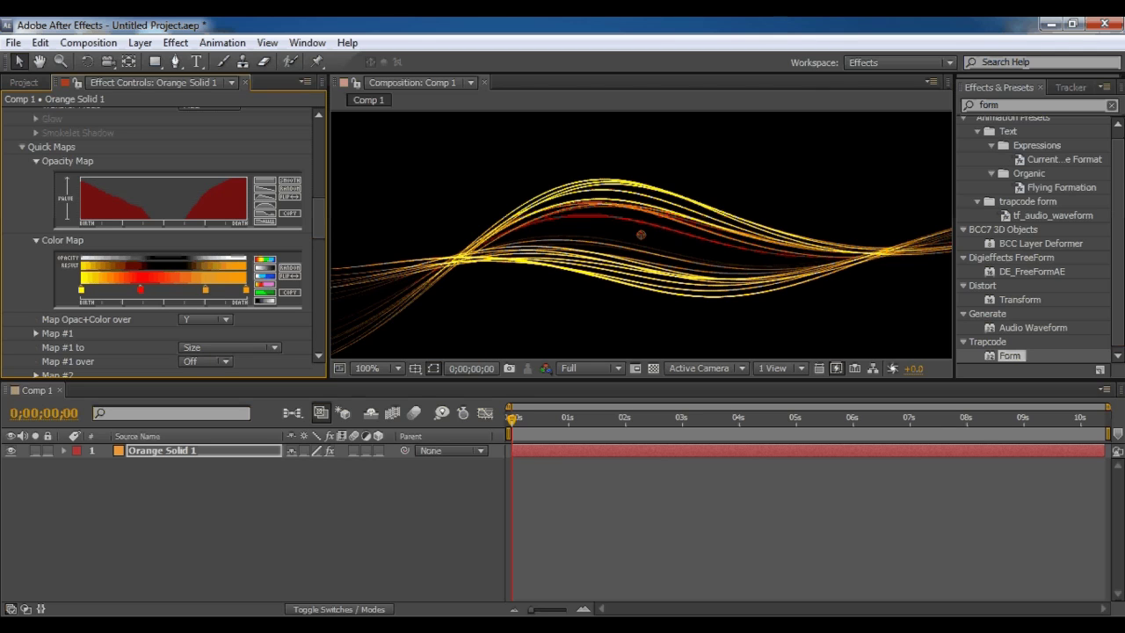
pyautogui.hotkey('ctrl', 'z')
pyautogui.hotkey('ctrl', 'z')
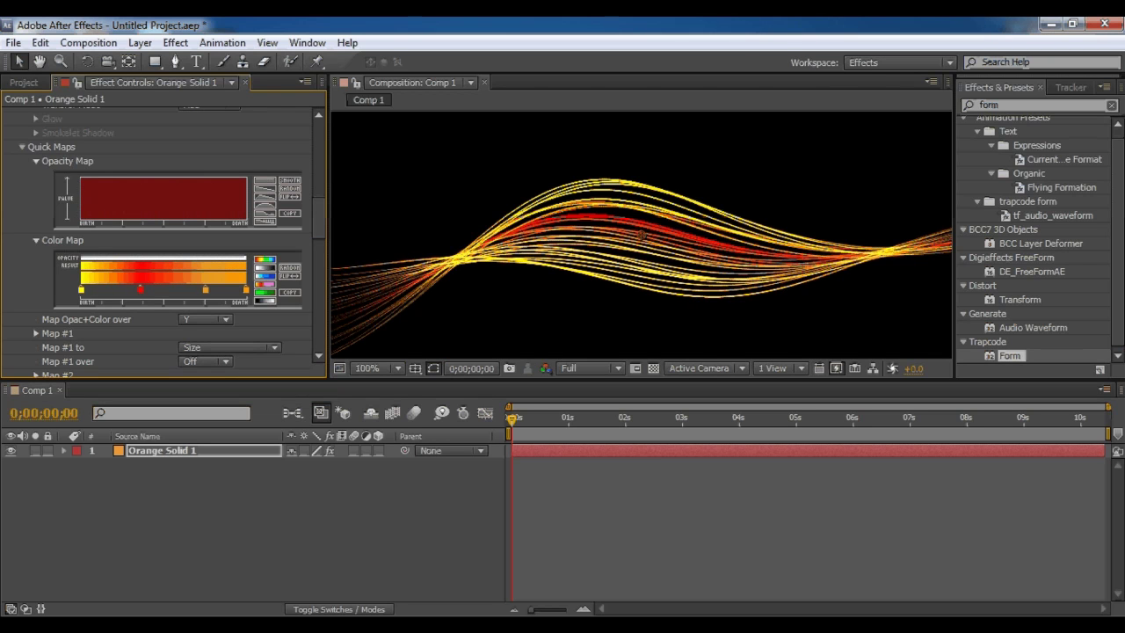
# Draw an opacity curve with a low but nonzero middle and map opacity and color over X
pyautogui.moveTo(224, 179)
pyautogui.mouseDown()
pyautogui.moveTo(186, 207)
pyautogui.moveTo(145, 212)
pyautogui.moveTo(80, 181)
pyautogui.mouseUp()
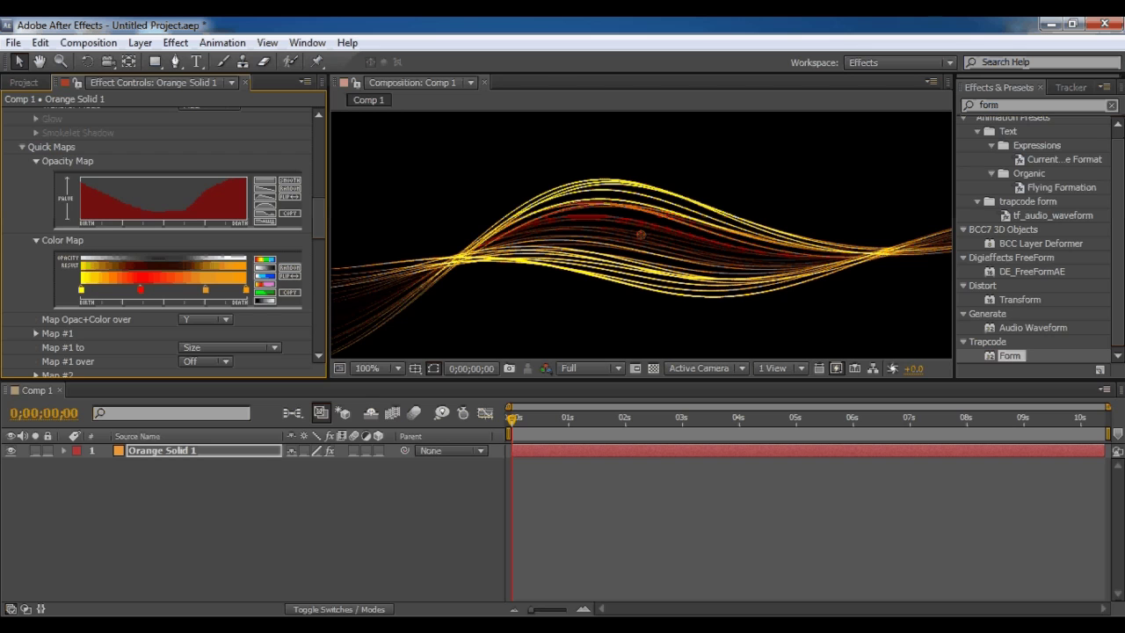
pyautogui.click(204, 319)
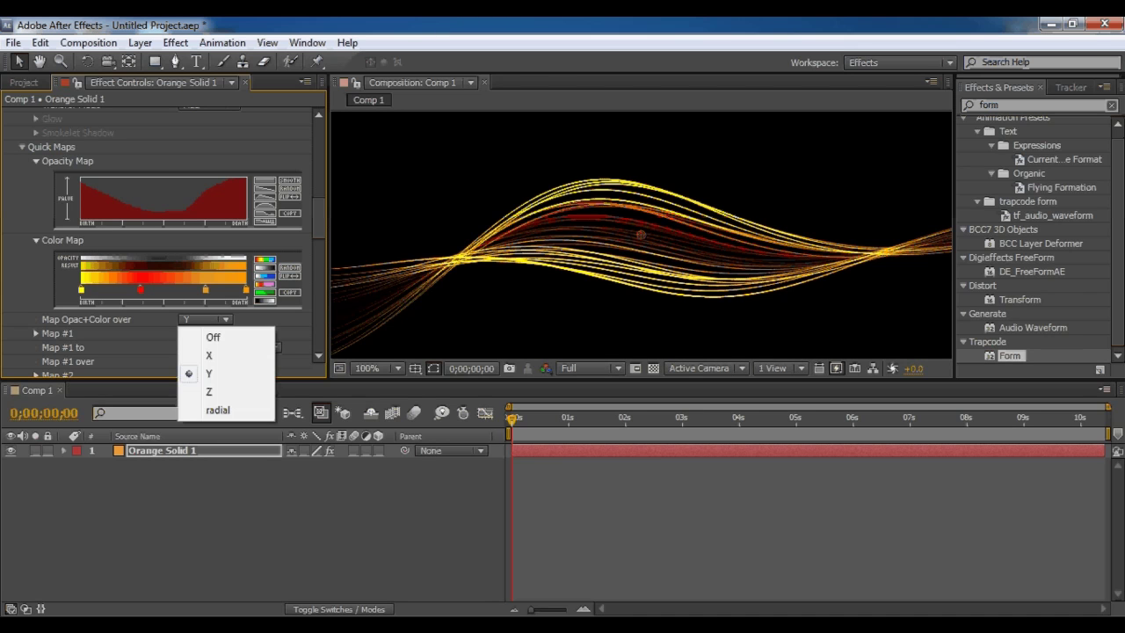
pyautogui.click(215, 373)
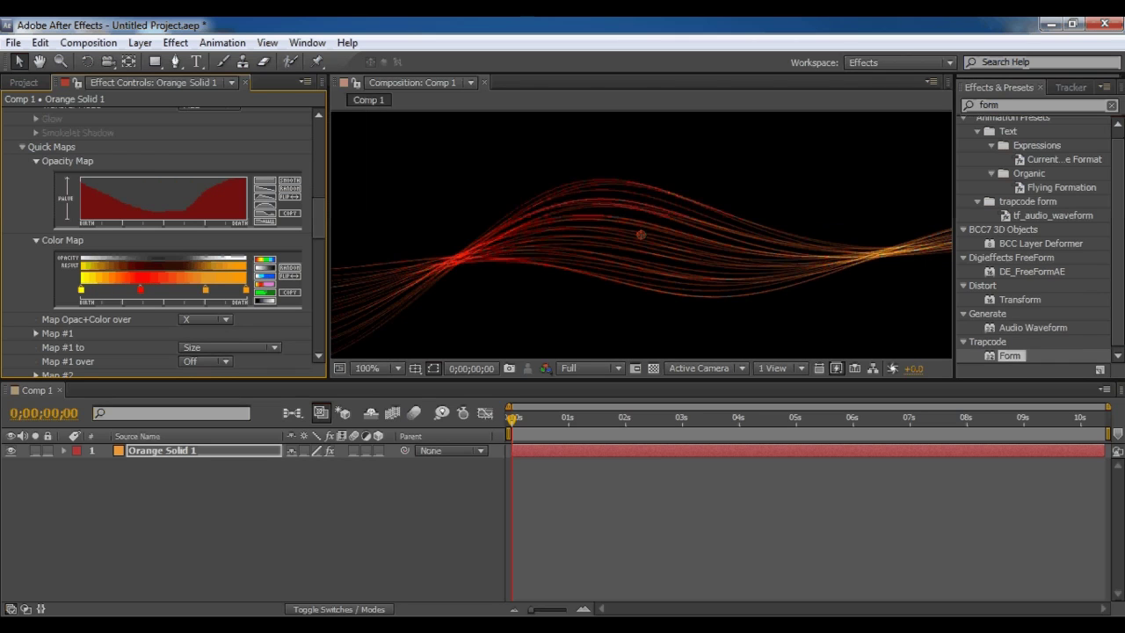
# Try the Opacity Map preset that stays full in the middle and fades out at both ends
pyautogui.click(265, 205)
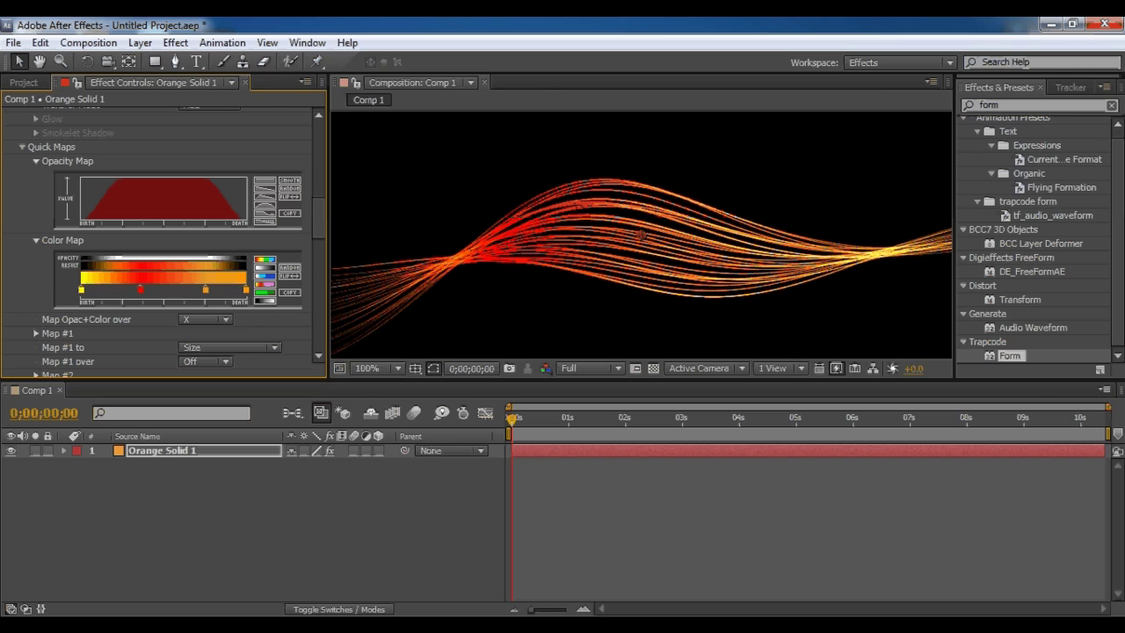
pyautogui.scroll(-1, 641, 234)
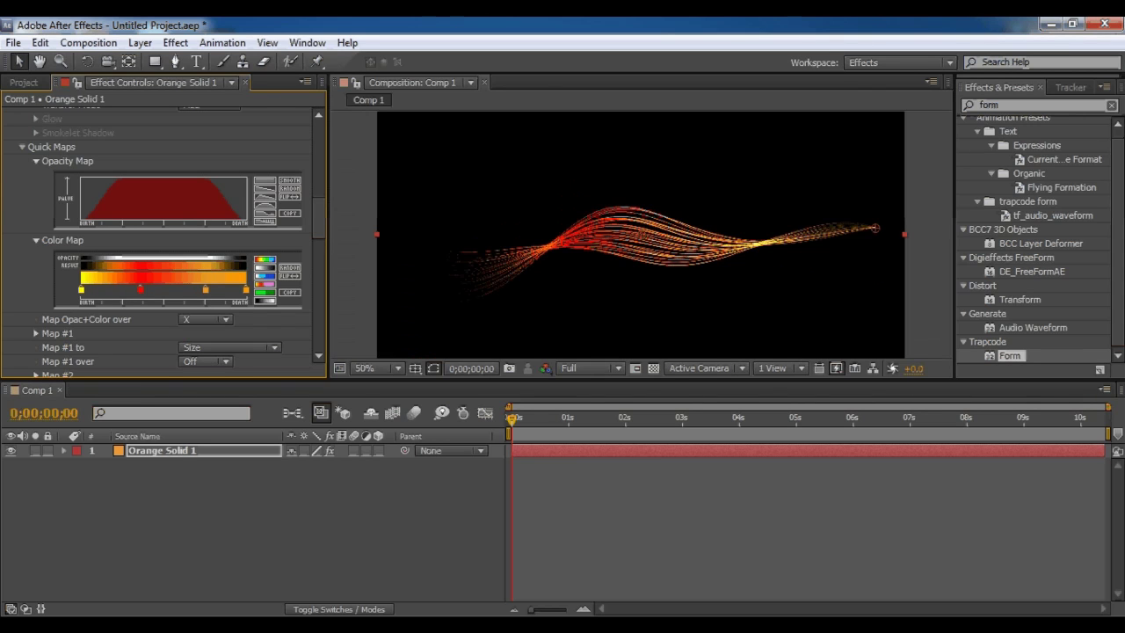
pyautogui.scroll(2, 158, 237)
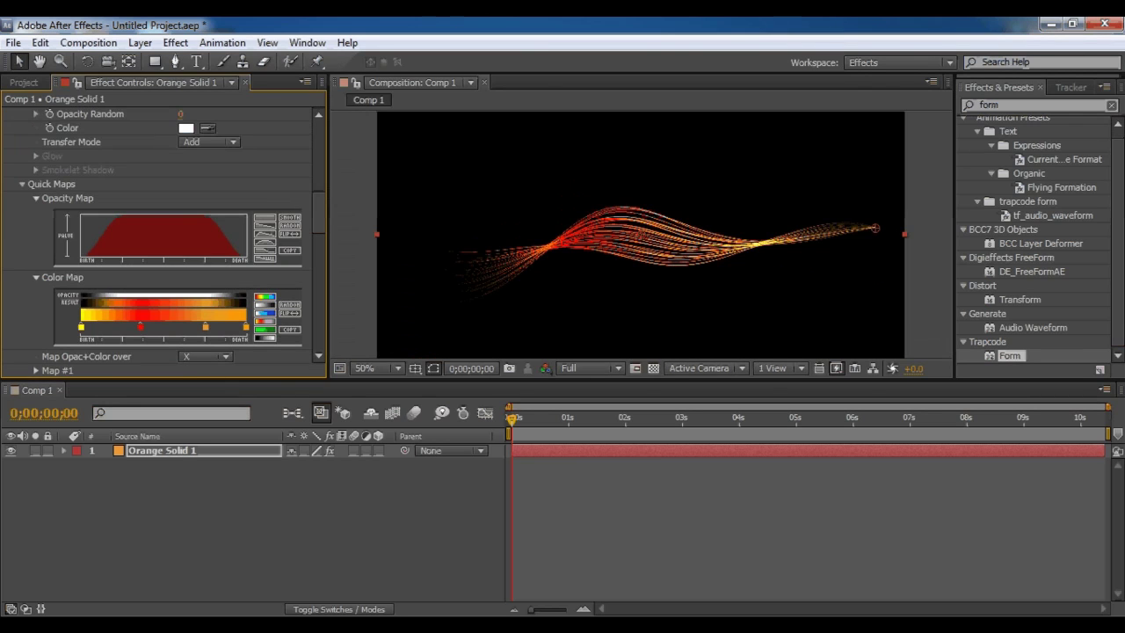
pyautogui.scroll(-2, 158, 237)
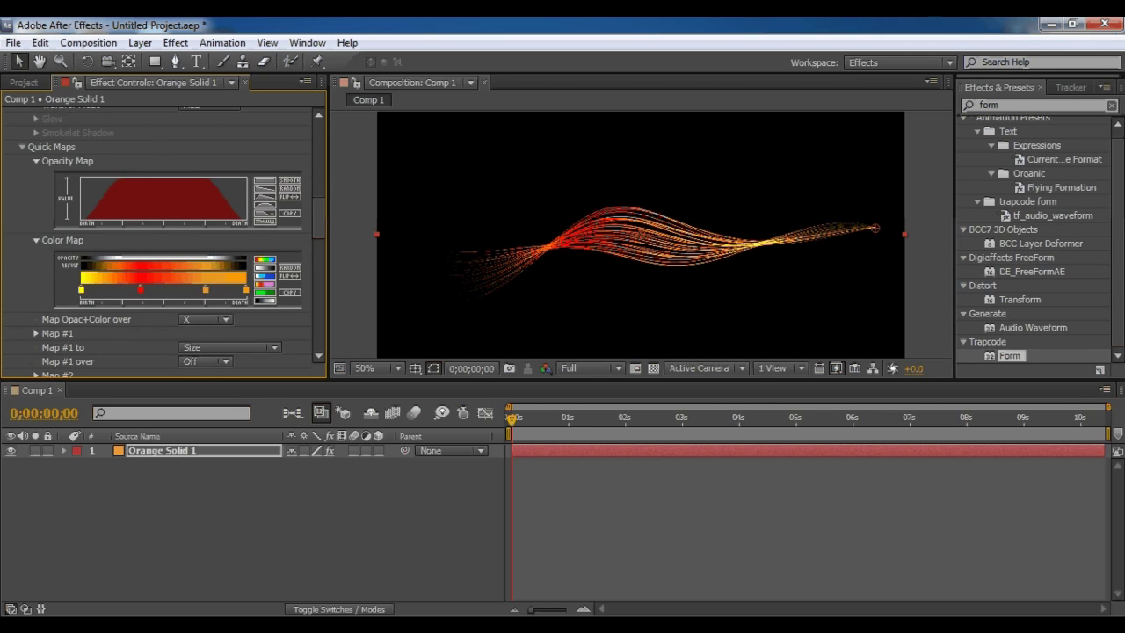
# Reset the Opacity Map to the flat full preset and draw a smooth curve that dips low in the middle
pyautogui.click(265, 180)
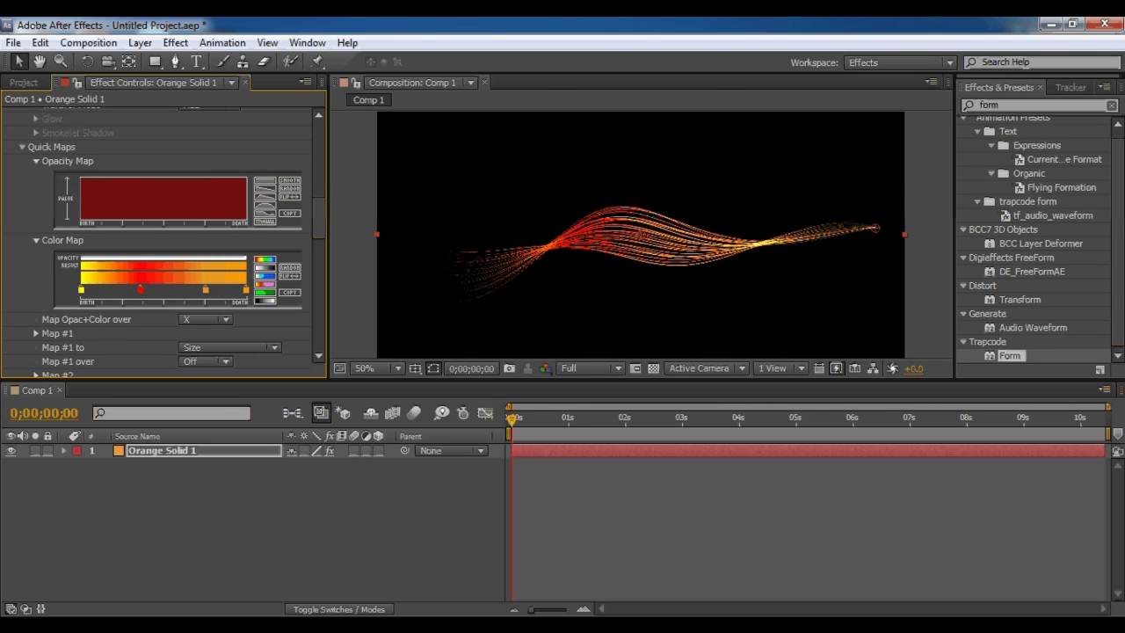
pyautogui.moveTo(220, 178)
pyautogui.mouseDown()
pyautogui.moveTo(195, 202)
pyautogui.moveTo(160, 213)
pyautogui.moveTo(145, 211)
pyautogui.moveTo(104, 180)
pyautogui.mouseUp()
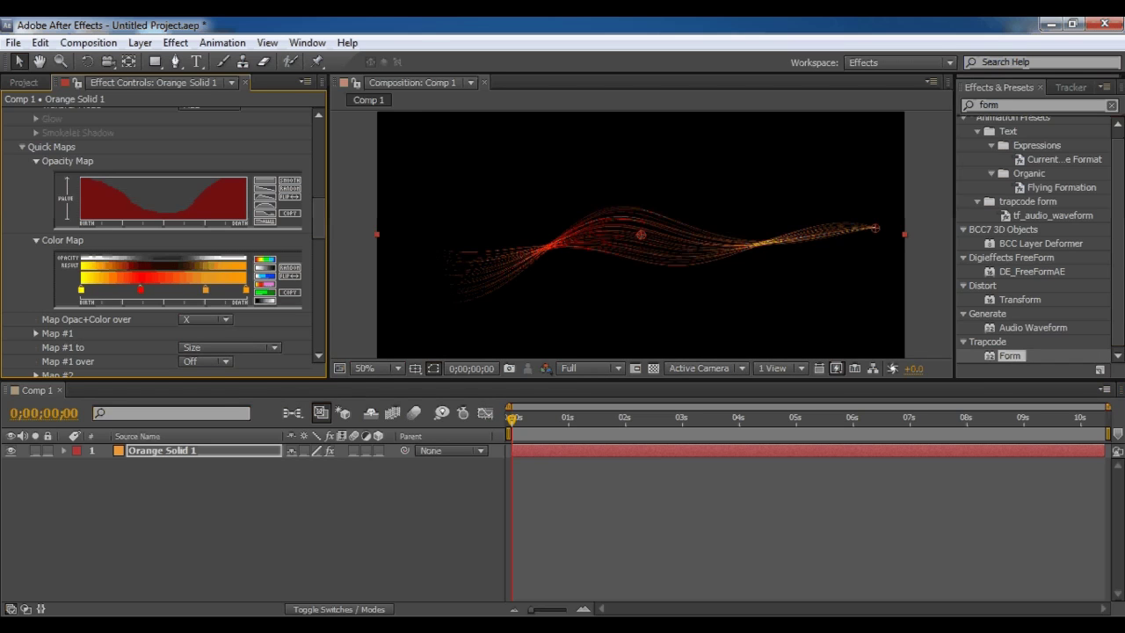
pyautogui.scroll(1, 640, 235)
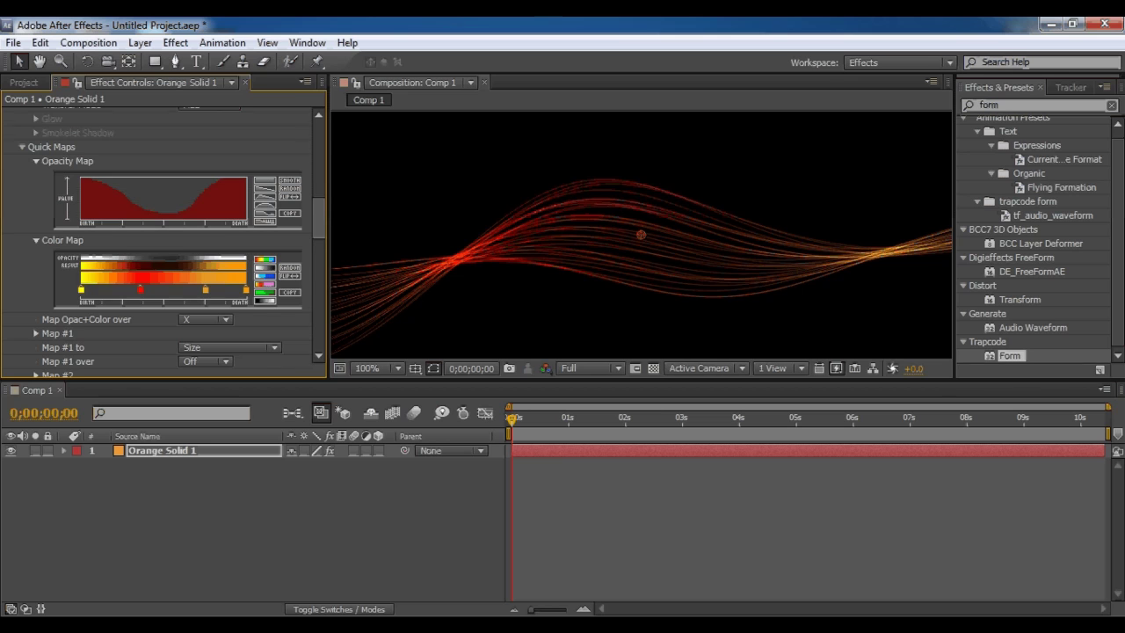
# Set the Fractal Field's Displace to 10, and raise it further to 60
pyautogui.scroll(-3, 163, 237)
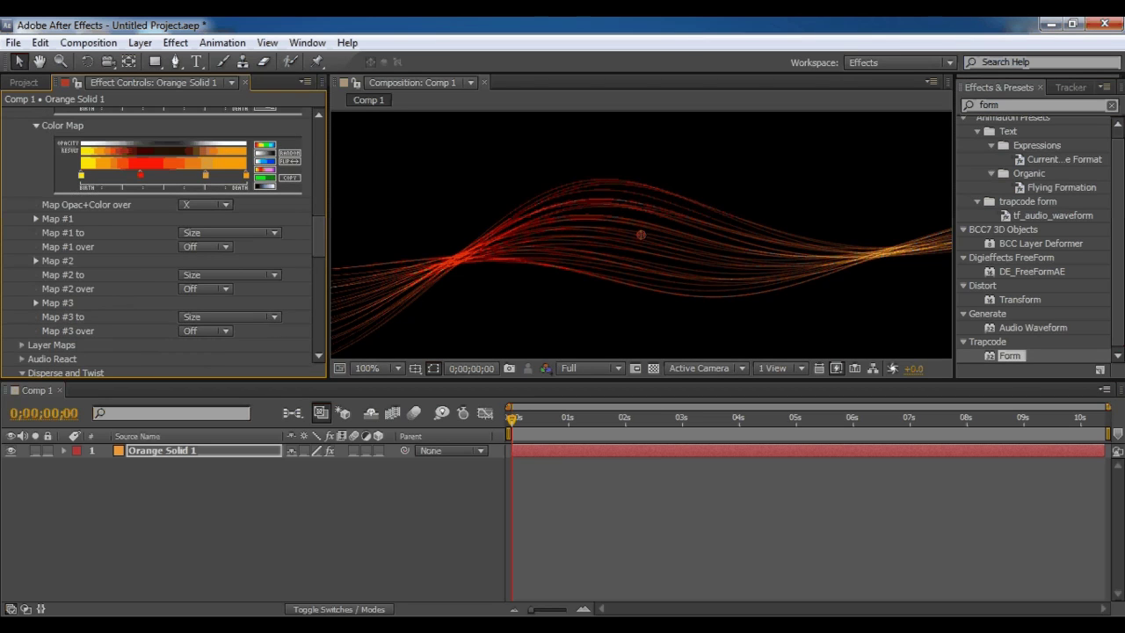
pyautogui.scroll(-3, 162, 237)
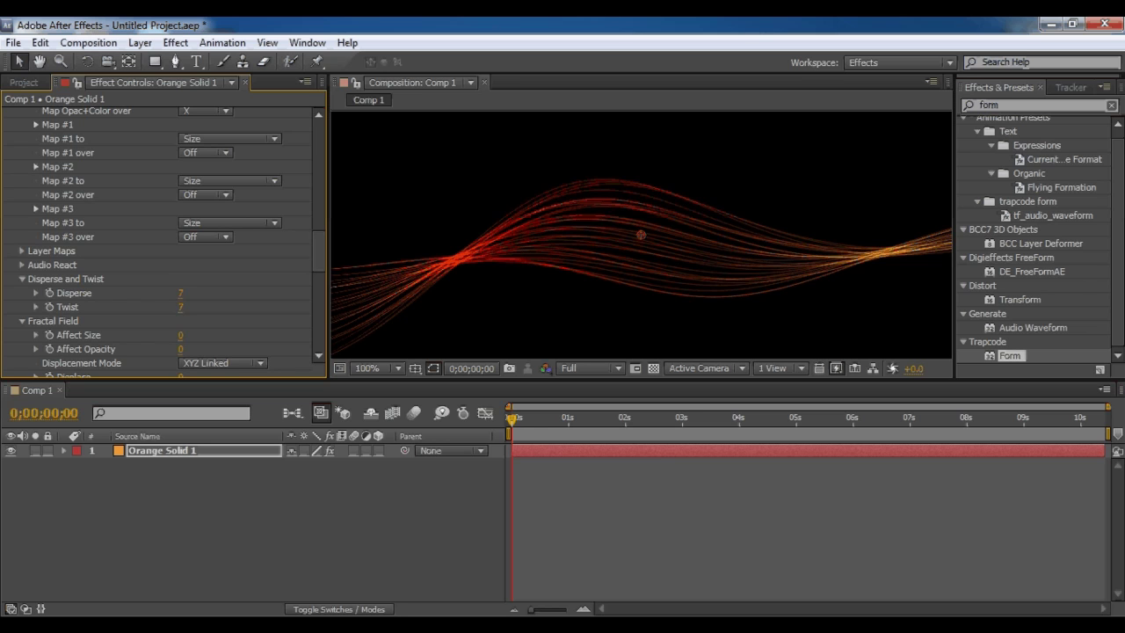
pyautogui.scroll(-4, 318, 251)
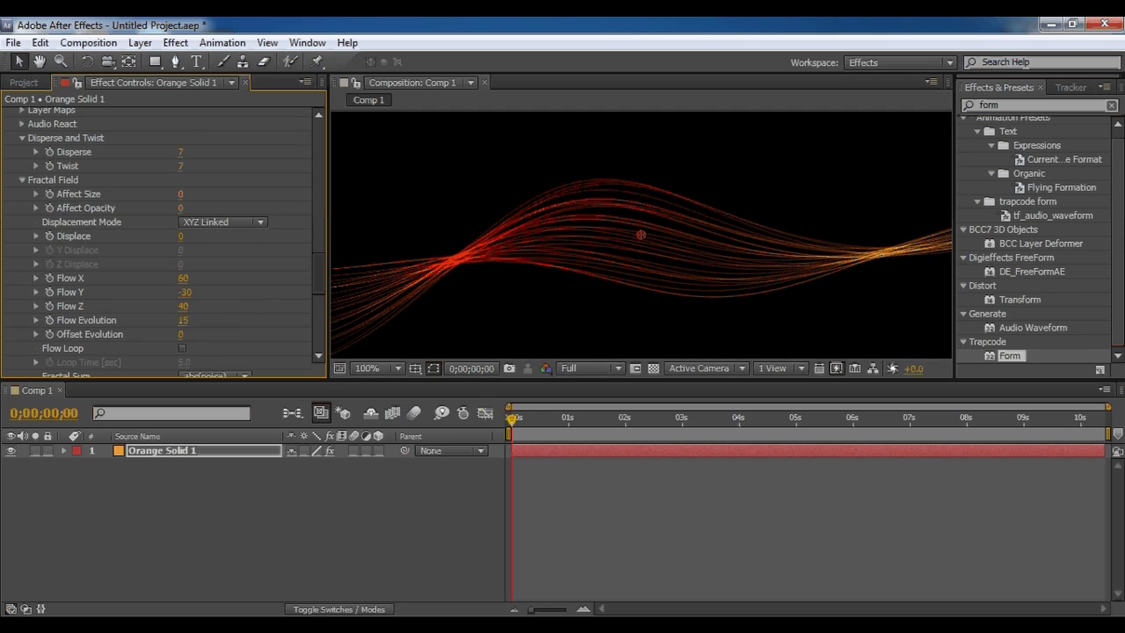
pyautogui.moveTo(318, 273); pyautogui.dragTo(318, 261)
pyautogui.click(181, 319)
pyautogui.write('10')
pyautogui.press('Return')
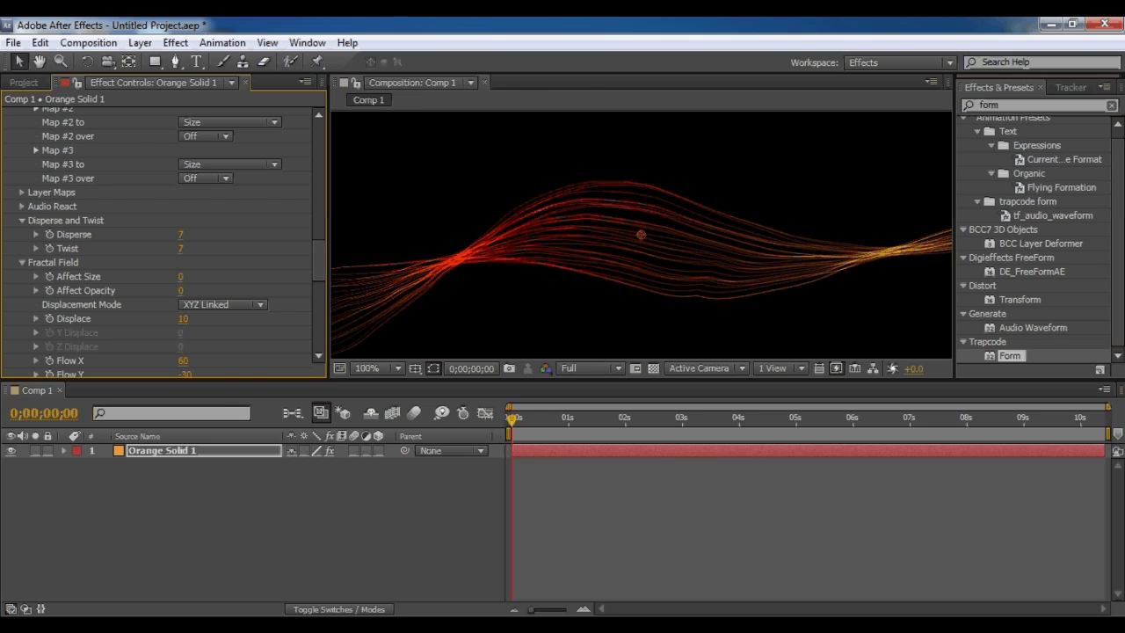
pyautogui.moveTo(183, 319); pyautogui.dragTo(221, 318)
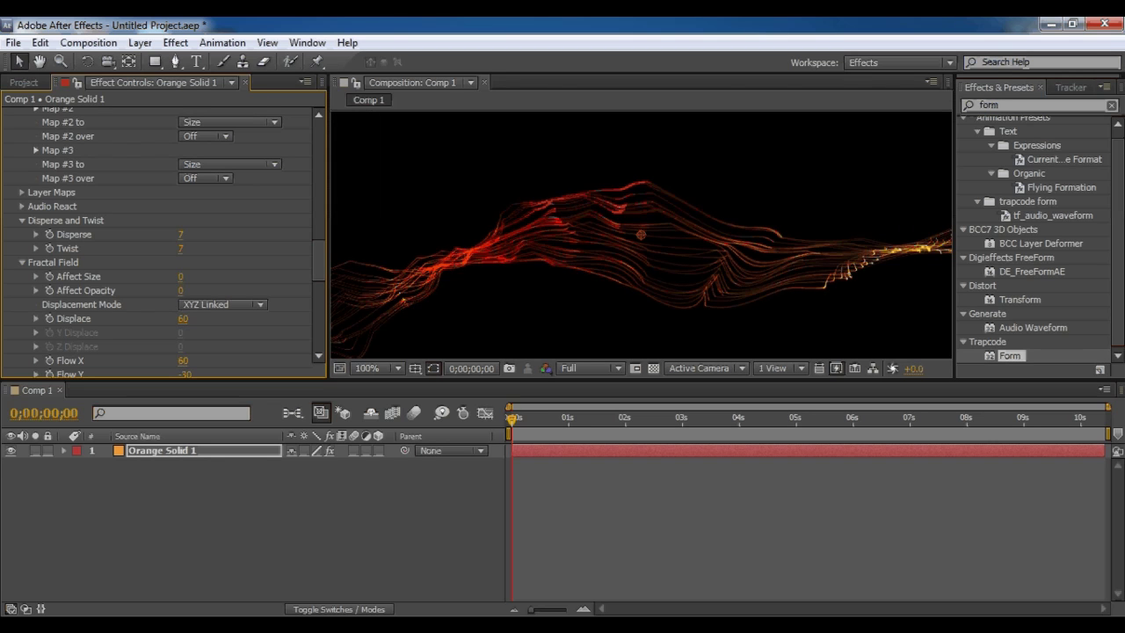
# Preview the fractal motion of the light strings in the composition
pyautogui.click(641, 234)
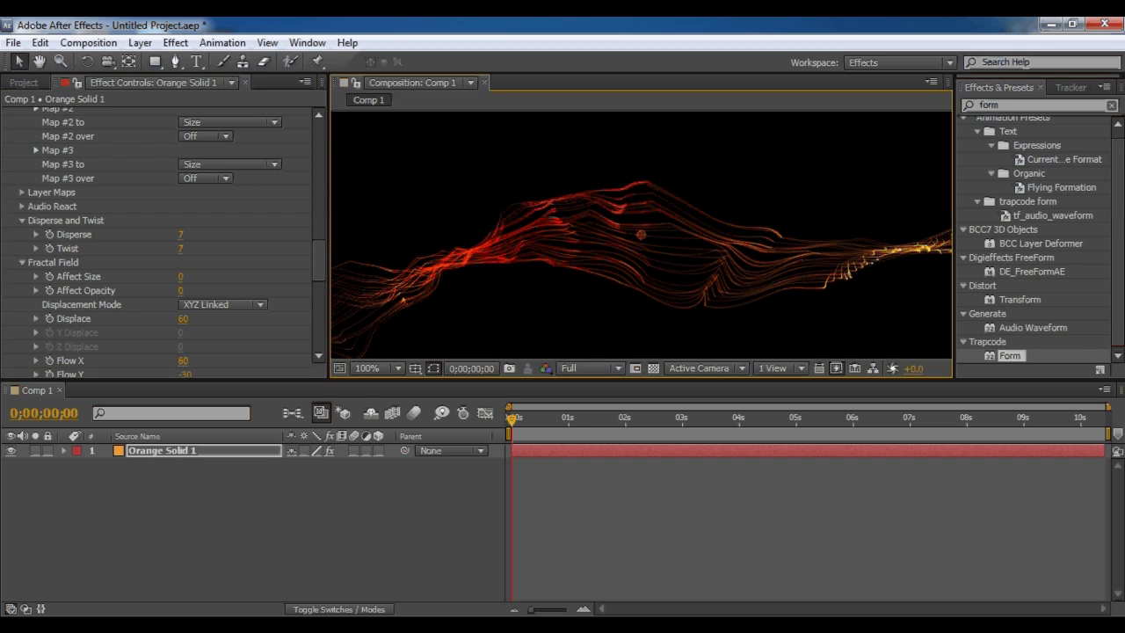
pyautogui.press('KP_0')
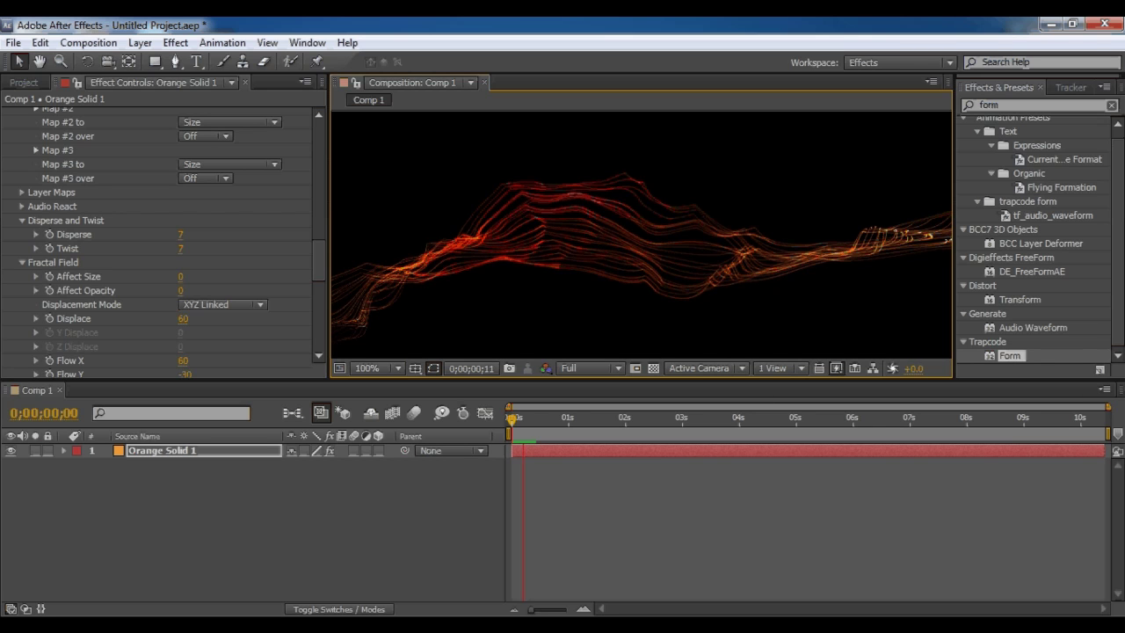
pyautogui.press('space')
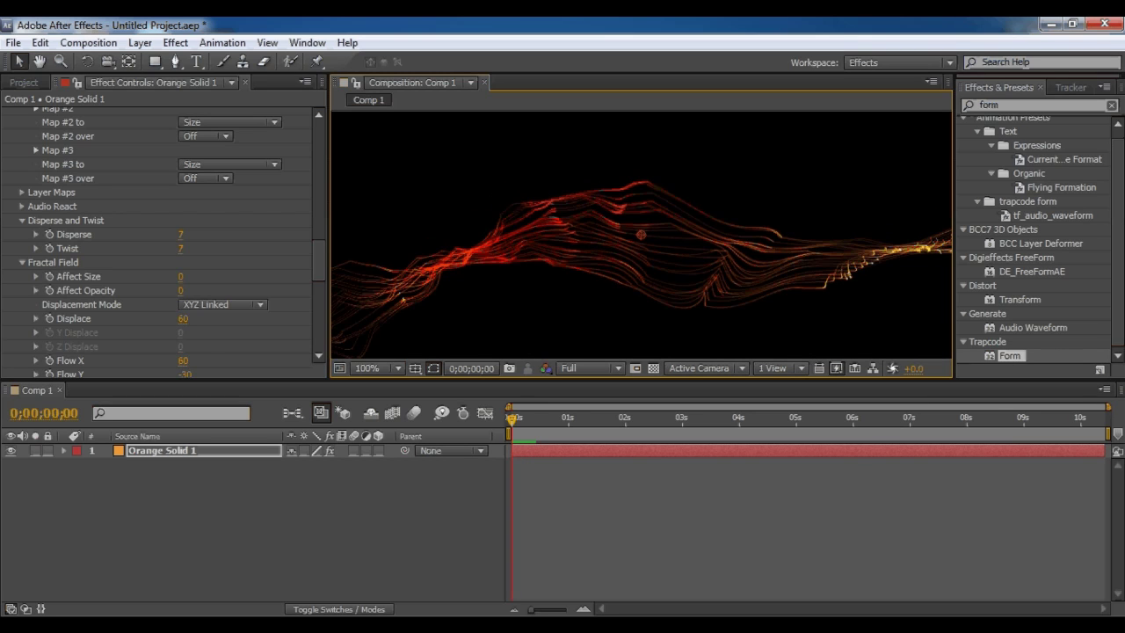
# Set the Fractal Field's Flow X to -60 and preview the animation with the reversed flow
pyautogui.click(183, 361)
pyautogui.write('-60')
pyautogui.press('Return')
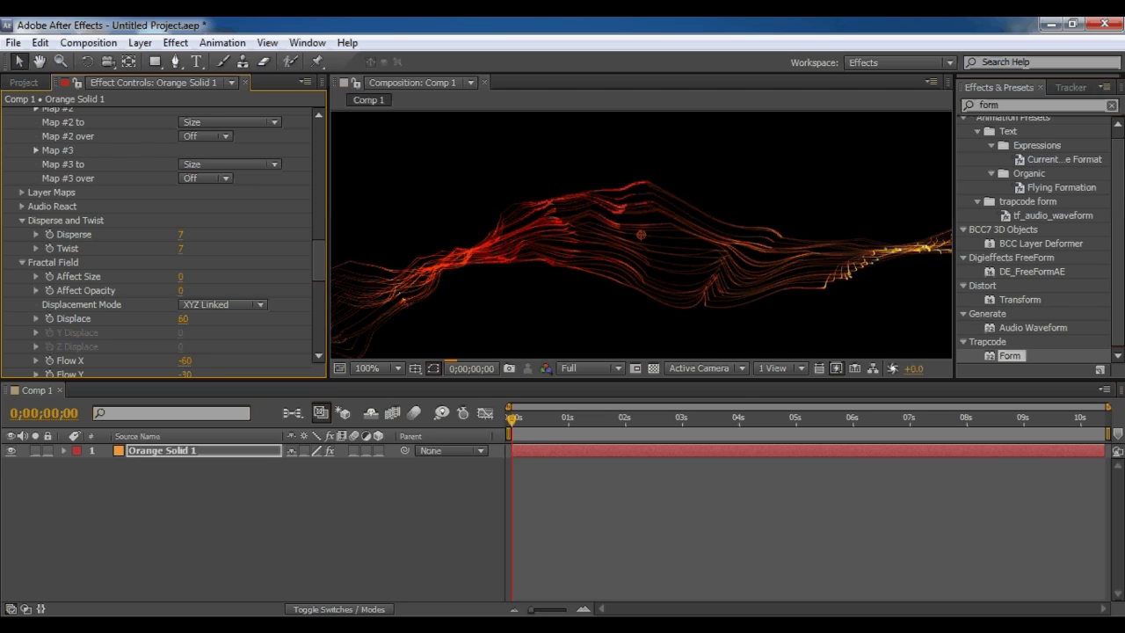
pyautogui.press('space')
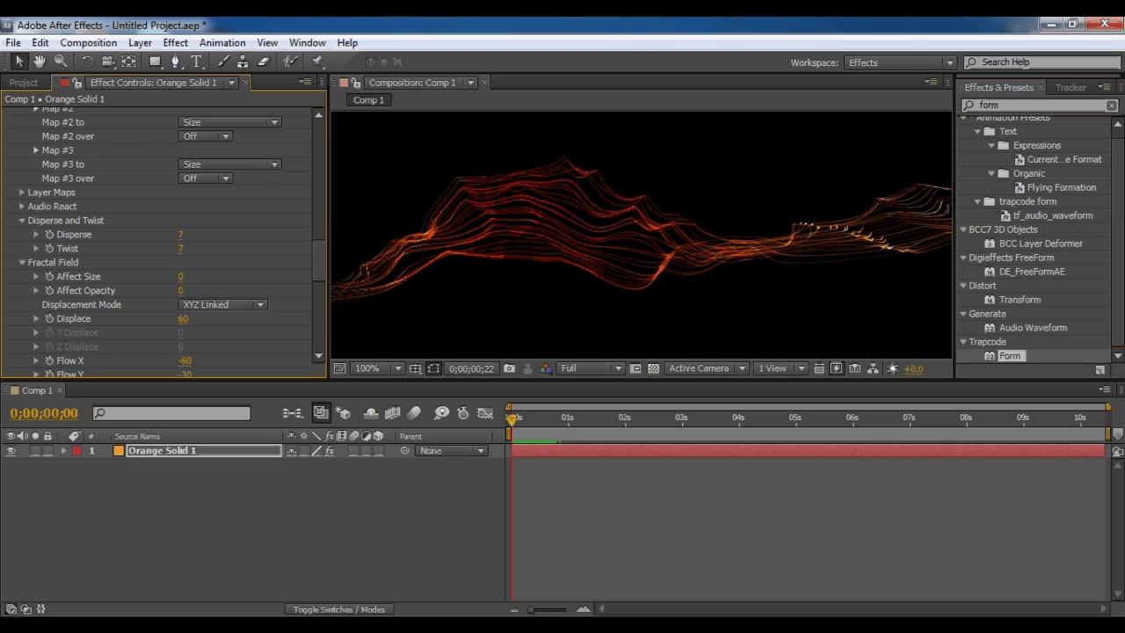
pyautogui.press('space')
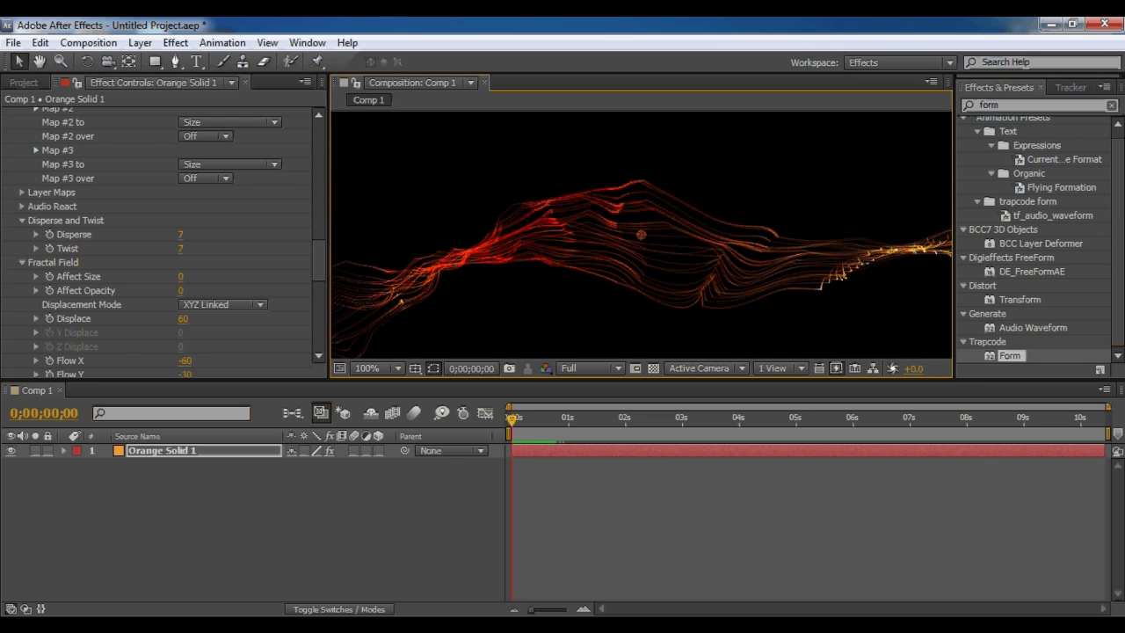
# Play the animation in the maximized composition view, then restore the normal layout
pyautogui.press('`')
pyautogui.press('space')
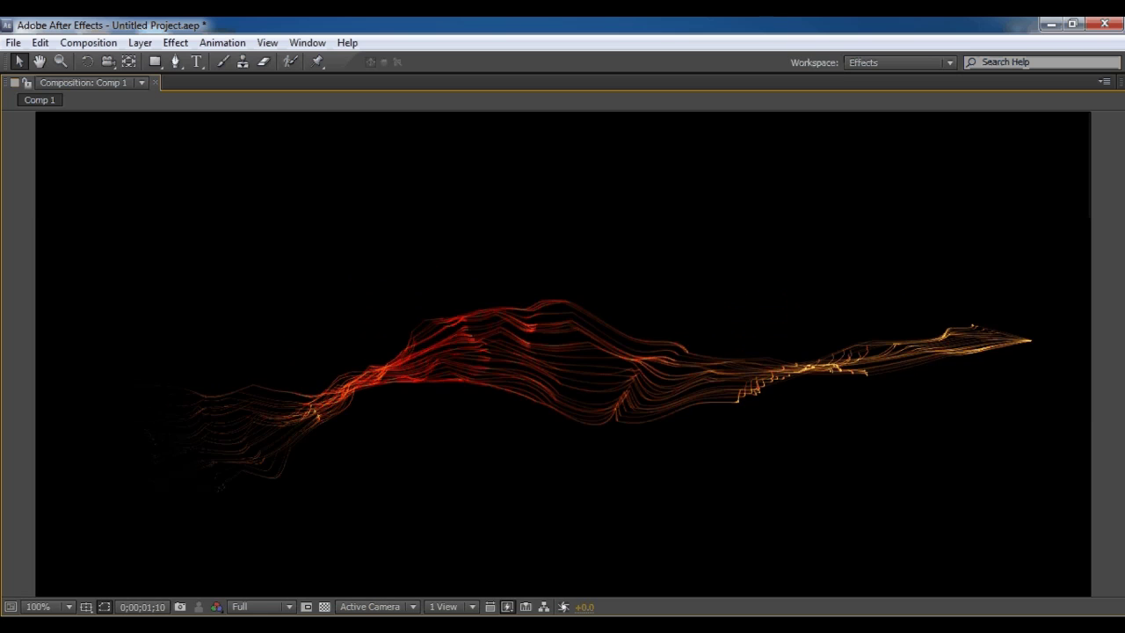
pyautogui.press('space')
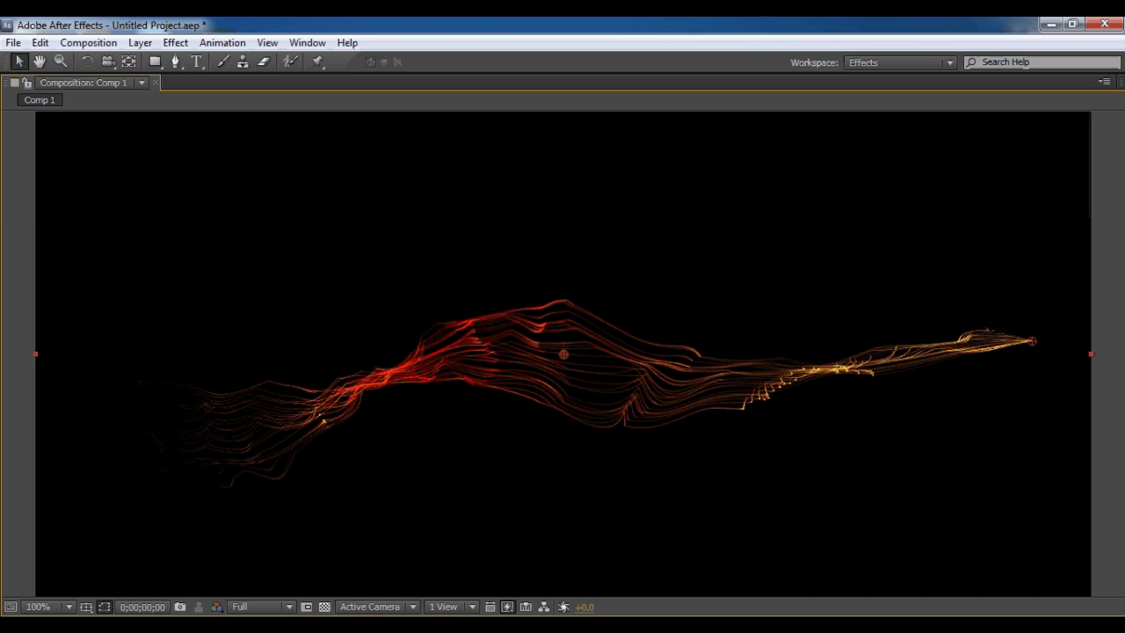
pyautogui.press('`')
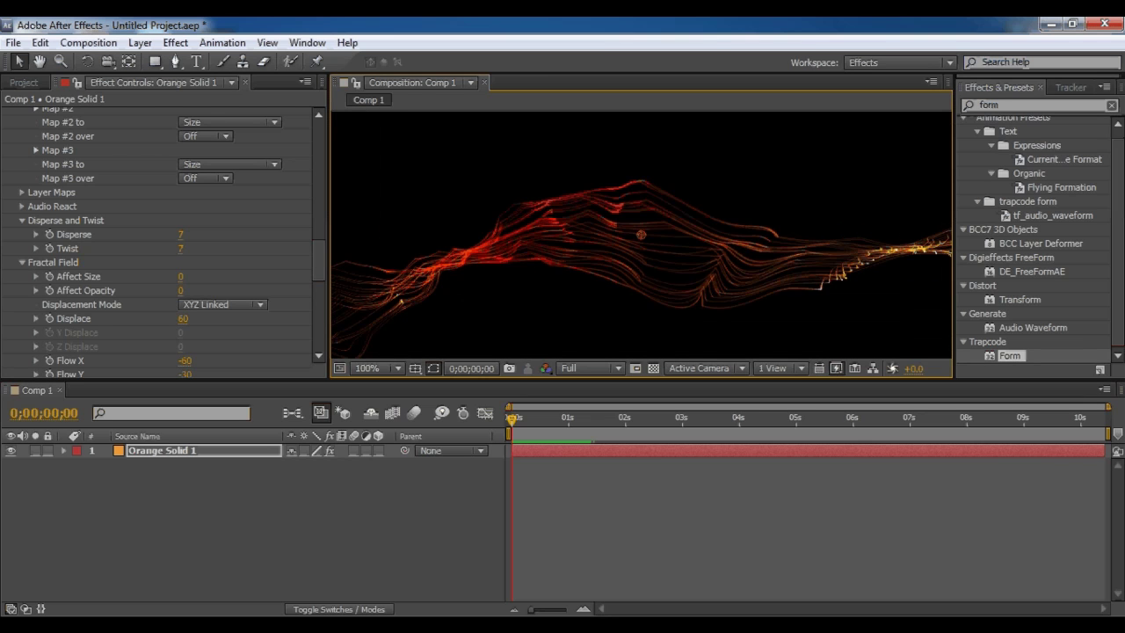
# Close the Effects & Presets and Tracker panels and enlarge the composition view, showing the ribbon at 100%
pyautogui.click(1040, 87)
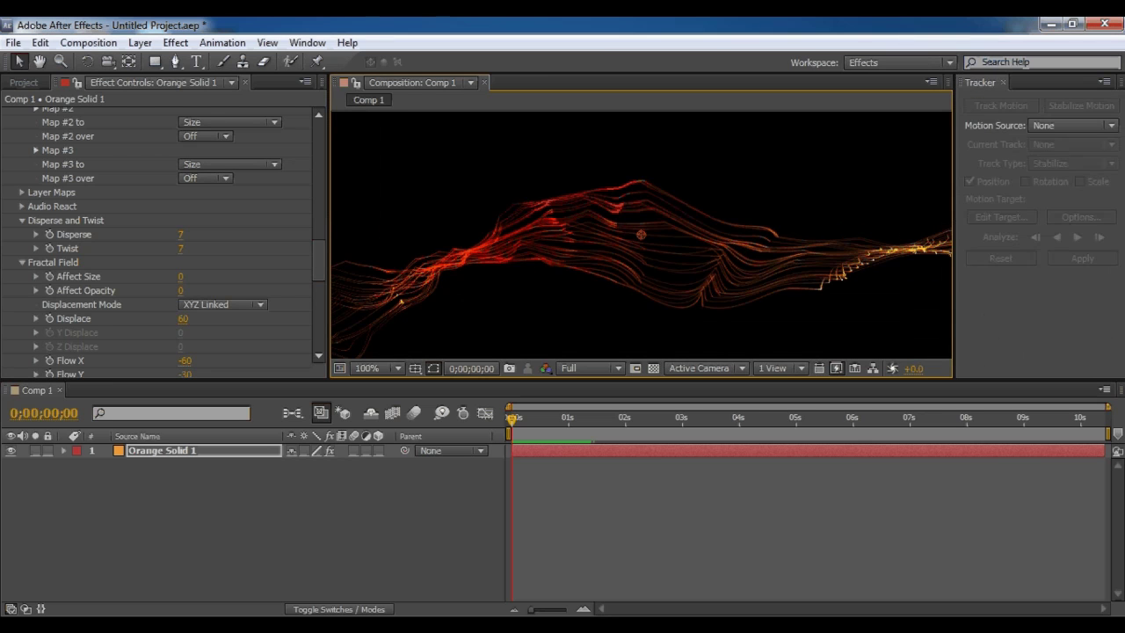
pyautogui.click(1003, 82)
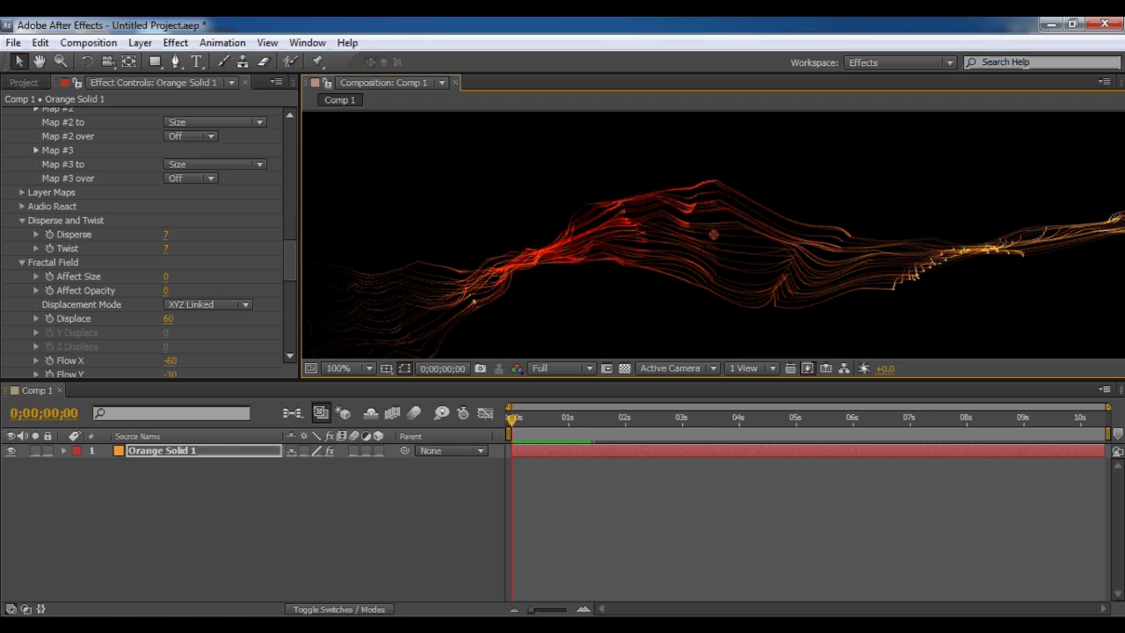
pyautogui.moveTo(667, 380); pyautogui.dragTo(668, 448)
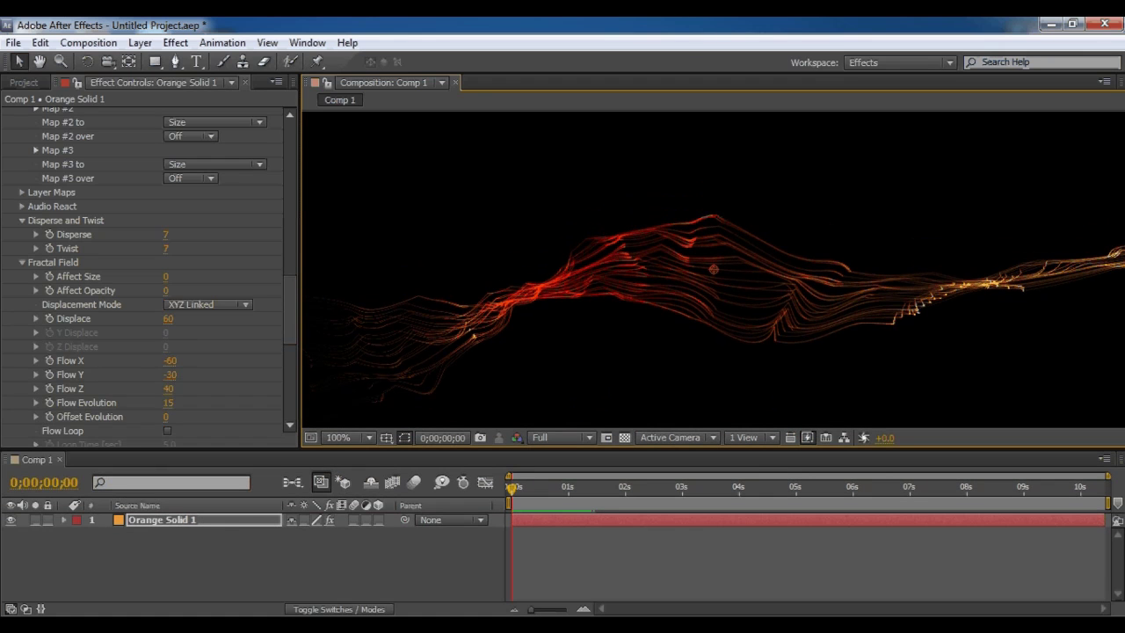
pyautogui.moveTo(299, 309); pyautogui.dragTo(248, 309)
pyautogui.scroll(-1, 687, 269)
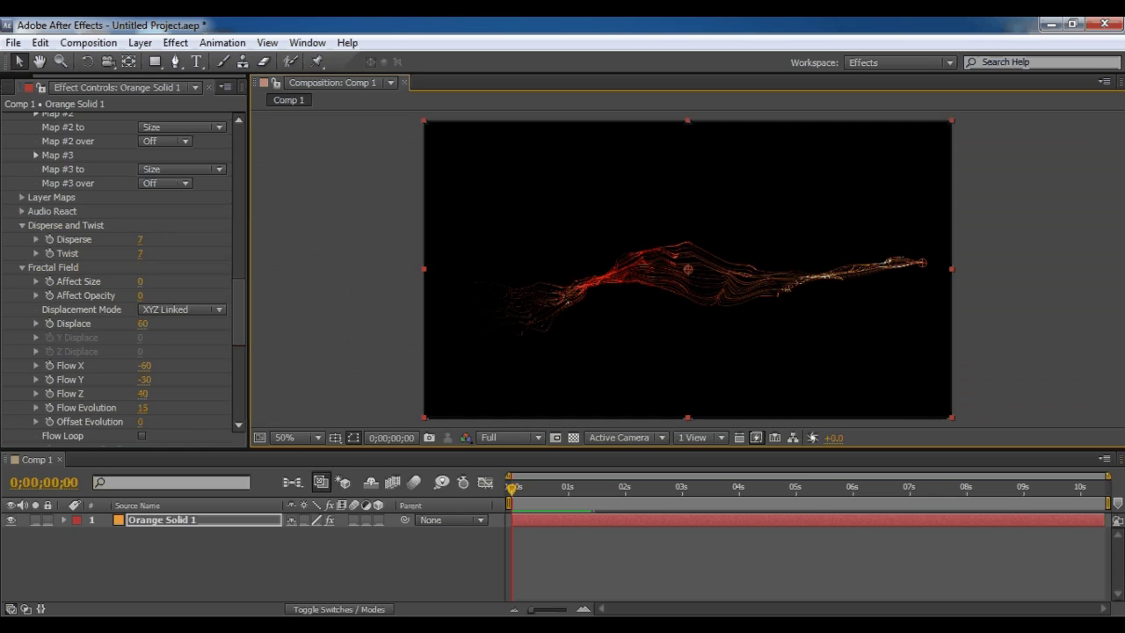
pyautogui.press('.')
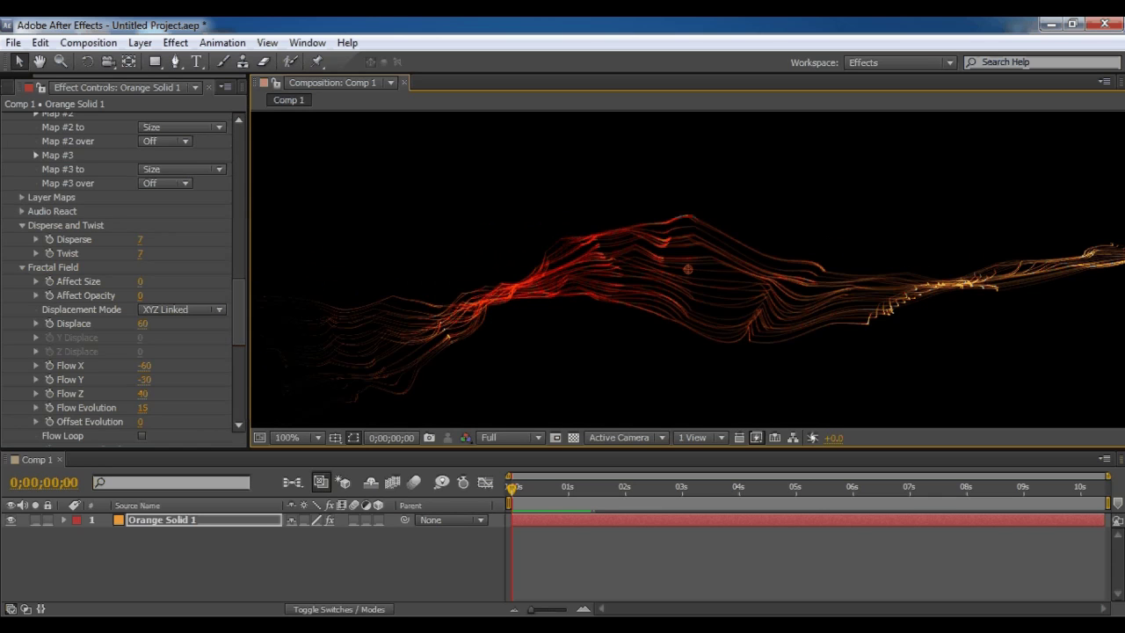
pyautogui.click(299, 436)
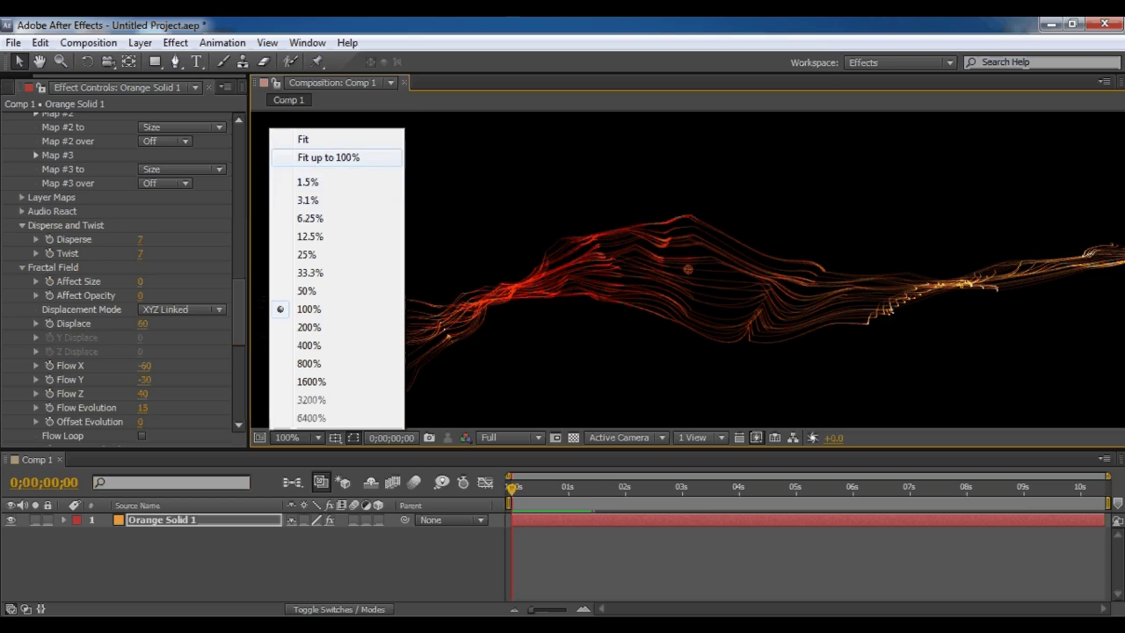
pyautogui.click(325, 156)
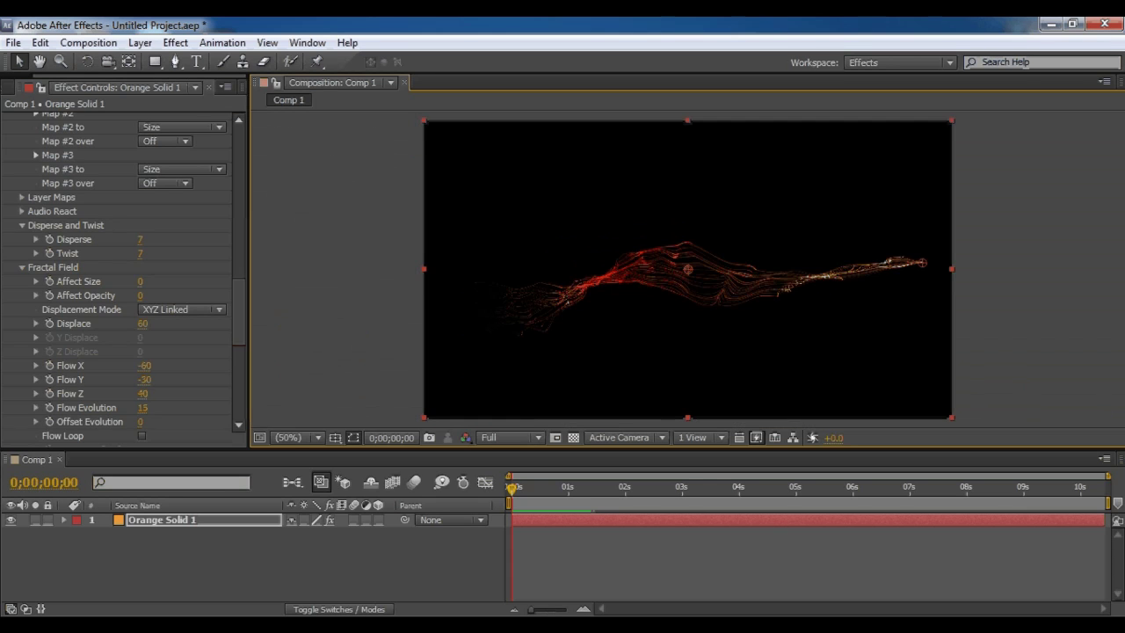
pyautogui.press('.')
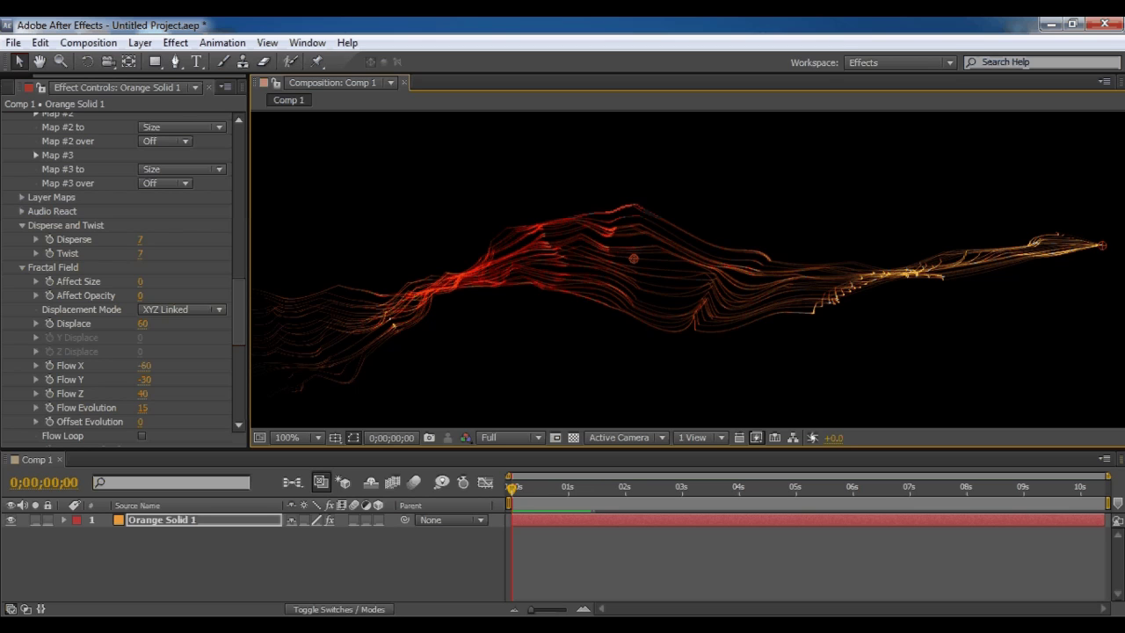
# Assign Map #1 to Fractal Strength over the X axis
pyautogui.scroll(5, 238, 298)
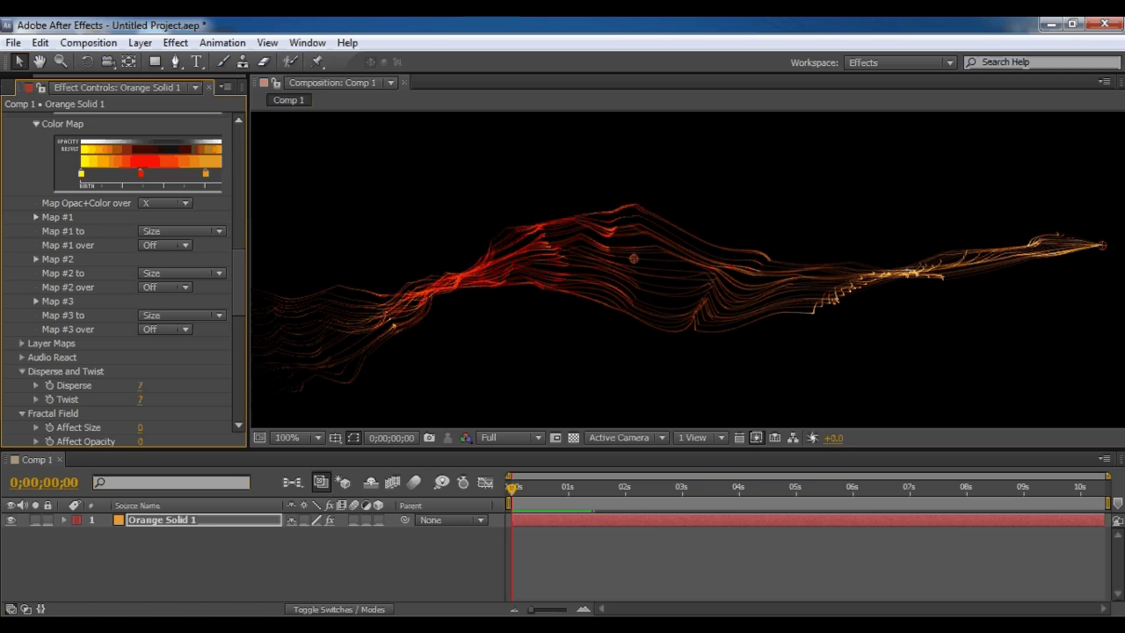
pyautogui.click(182, 230)
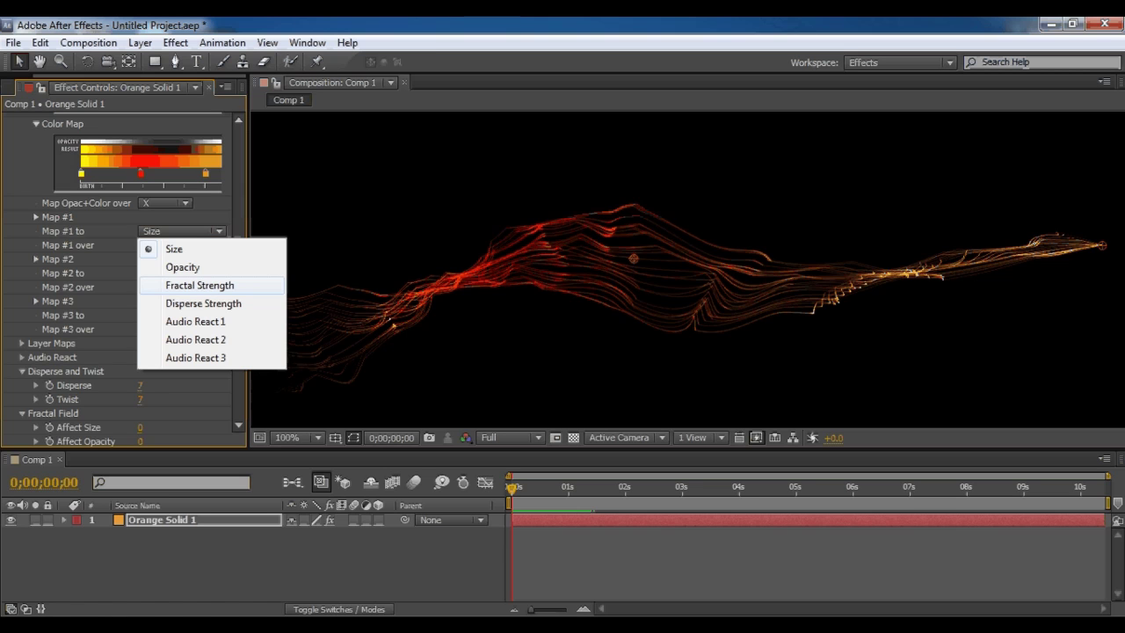
pyautogui.click(199, 285)
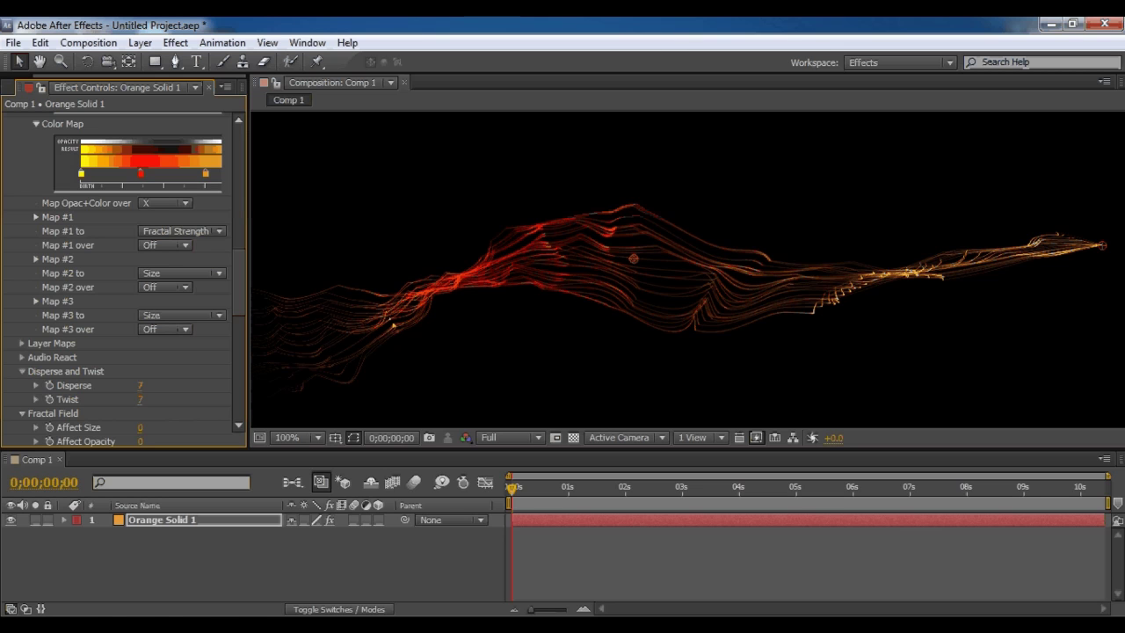
pyautogui.click(165, 244)
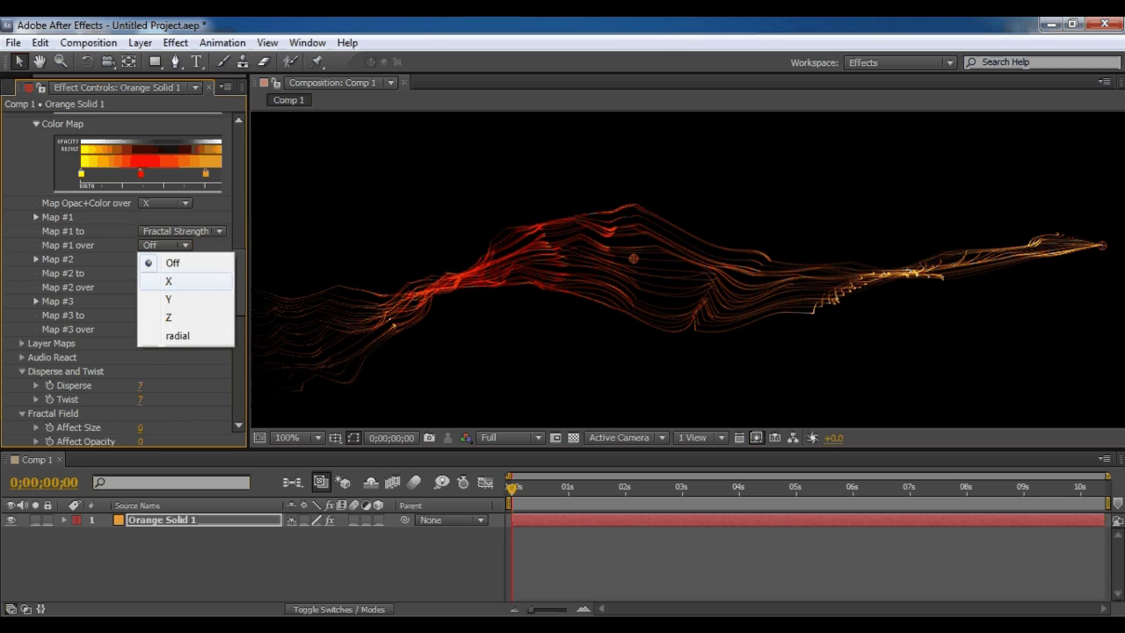
pyautogui.click(158, 279)
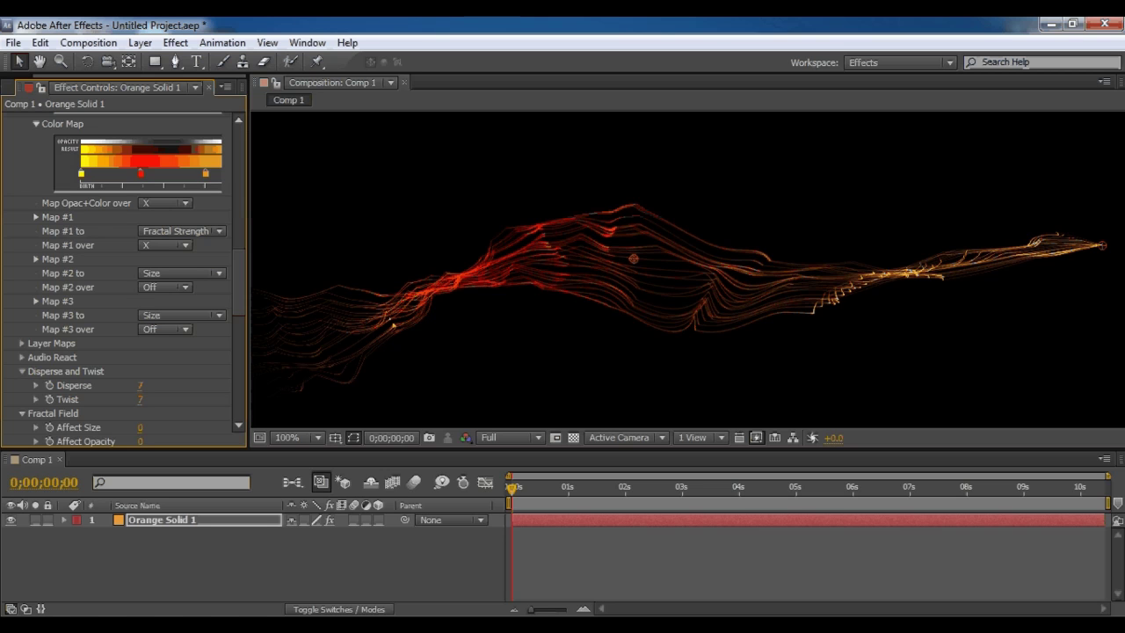
# Show the Map #1 graph with its presets and apply the preset that falls linearly from full to zero
pyautogui.click(36, 216)
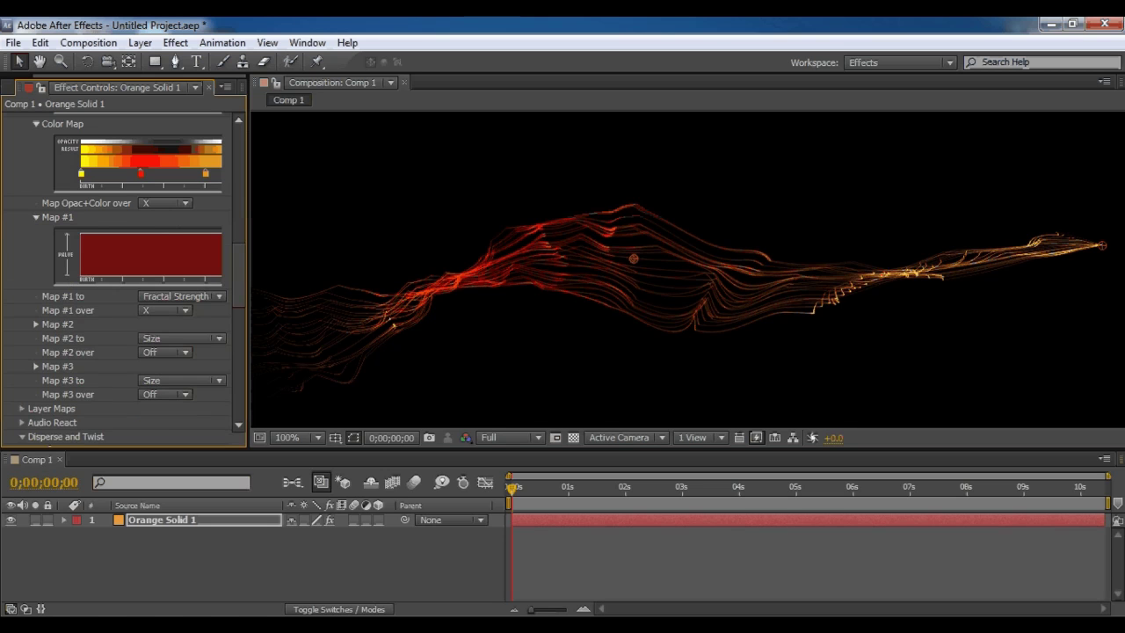
pyautogui.moveTo(249, 272); pyautogui.dragTo(300, 272)
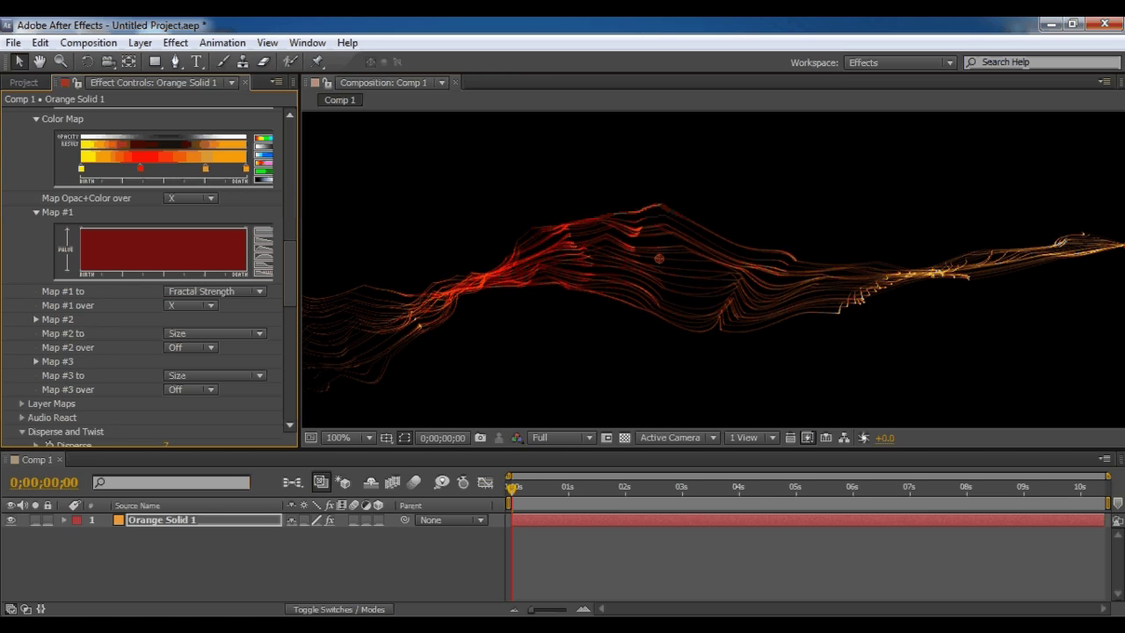
pyautogui.click(263, 239)
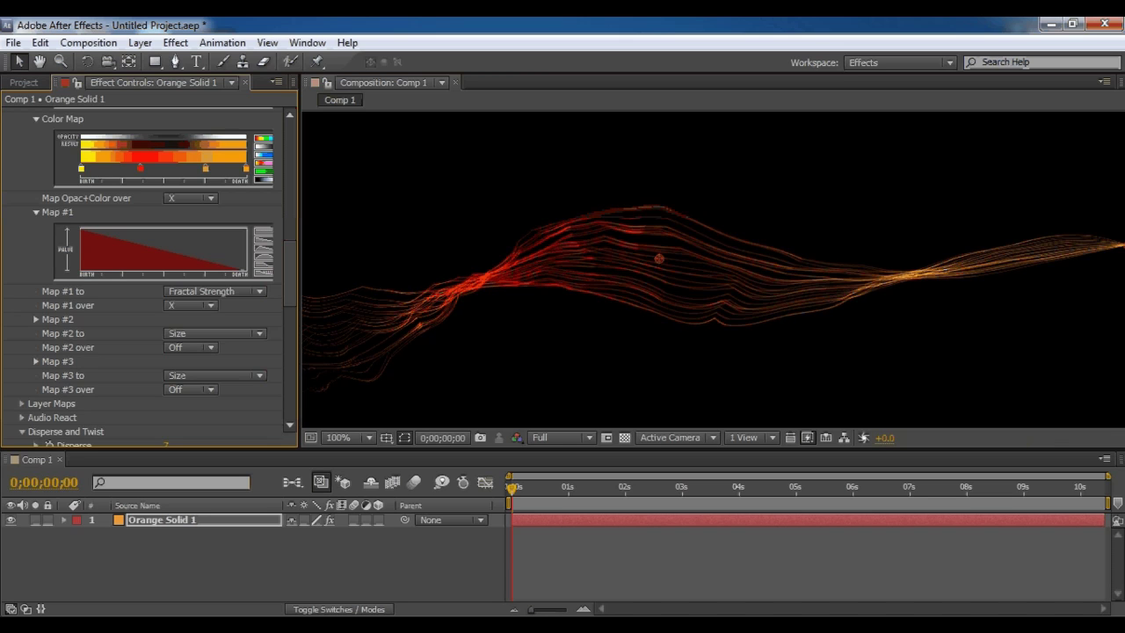
# Try redrawing the Map #1 curve to hold full strength up to the middle, and then extend it almost to the end
pyautogui.moveTo(659, 259); pyautogui.dragTo(568, 262)
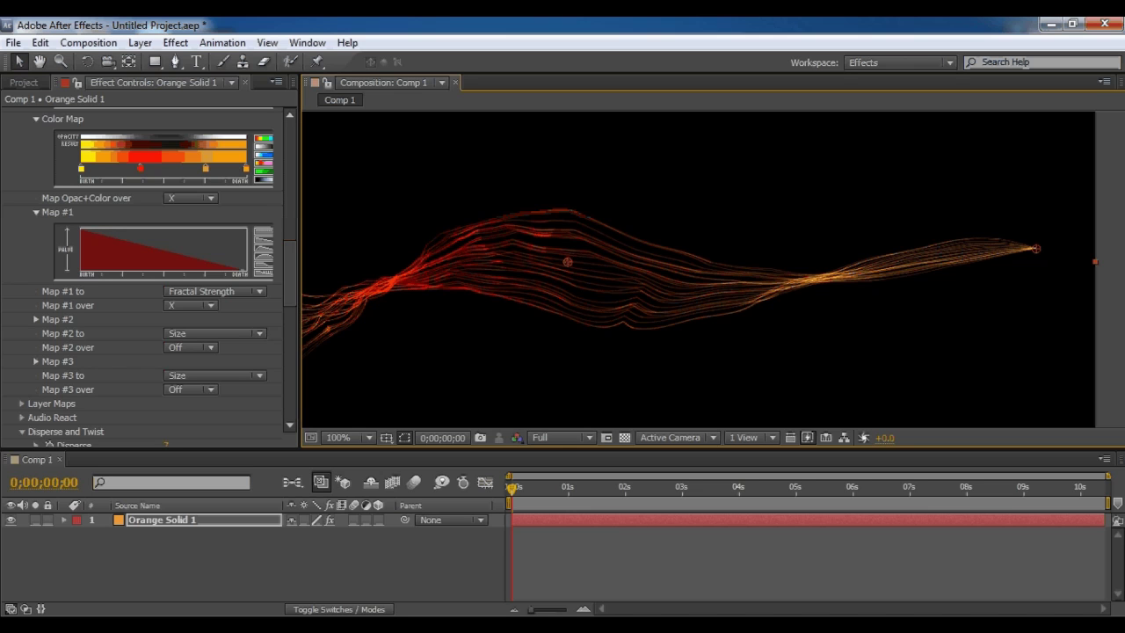
pyautogui.moveTo(82, 229)
pyautogui.mouseDown()
pyautogui.moveTo(152, 231)
pyautogui.moveTo(170, 248)
pyautogui.moveTo(246, 270)
pyautogui.mouseUp()
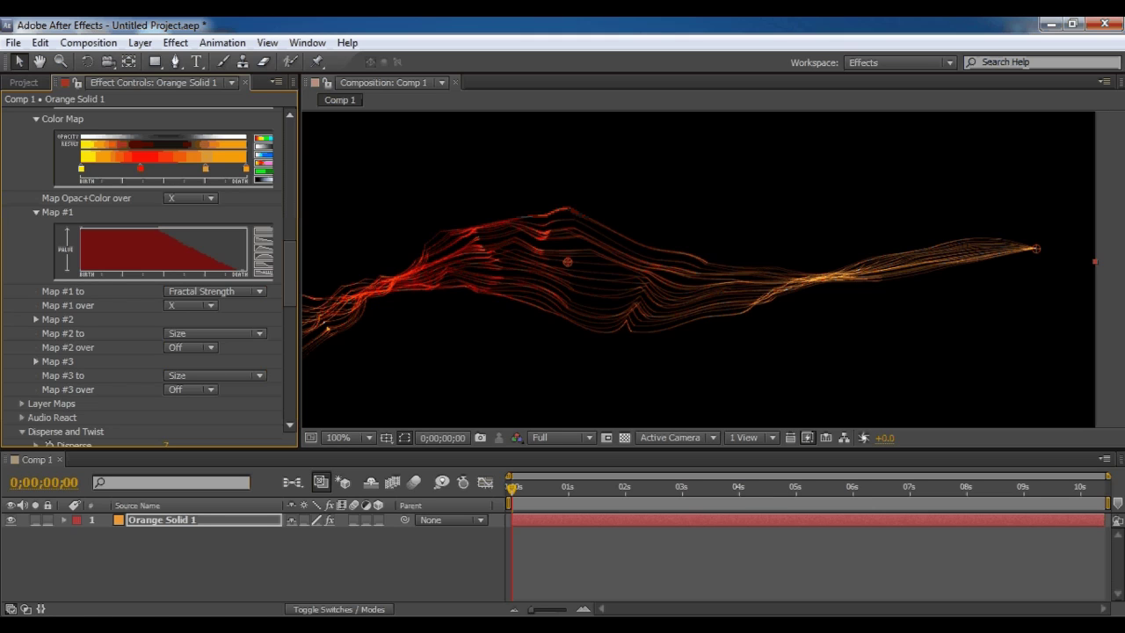
pyautogui.moveTo(169, 228); pyautogui.dragTo(247, 247)
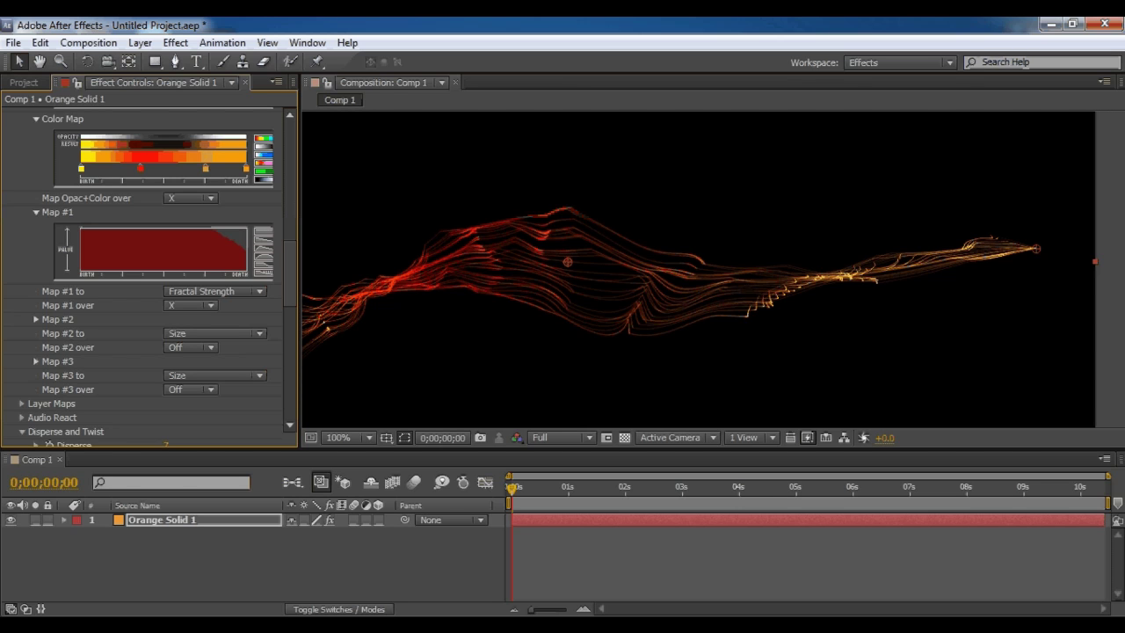
# Try the falling linear preset for Map #1 again, flip it into a rising ramp and flip it back
pyautogui.click(264, 241)
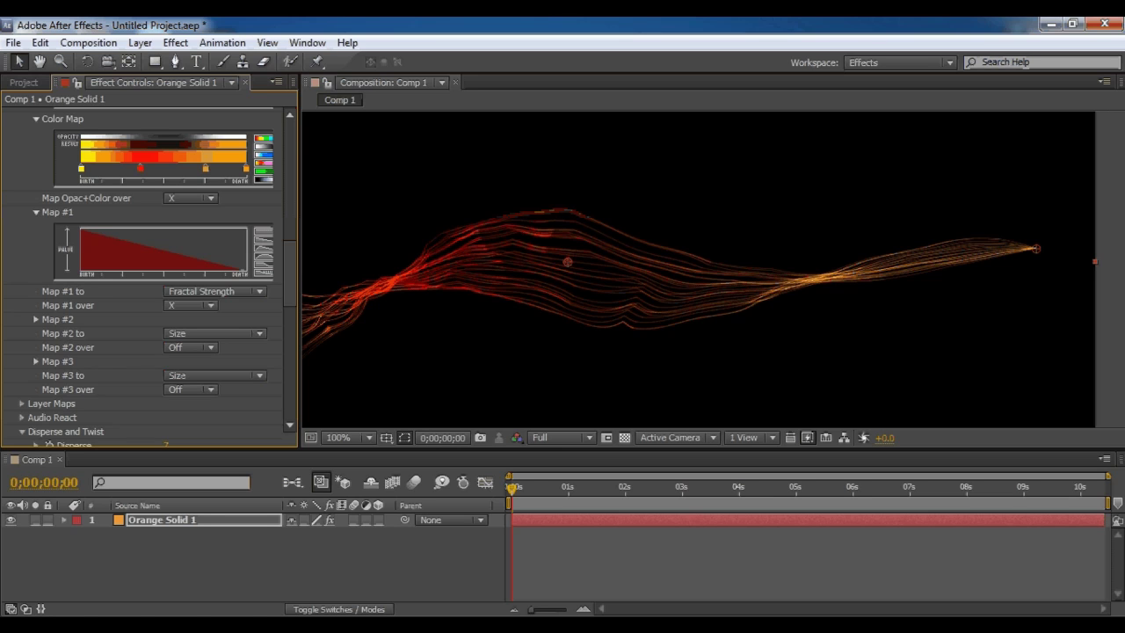
pyautogui.moveTo(300, 264); pyautogui.dragTo(348, 263)
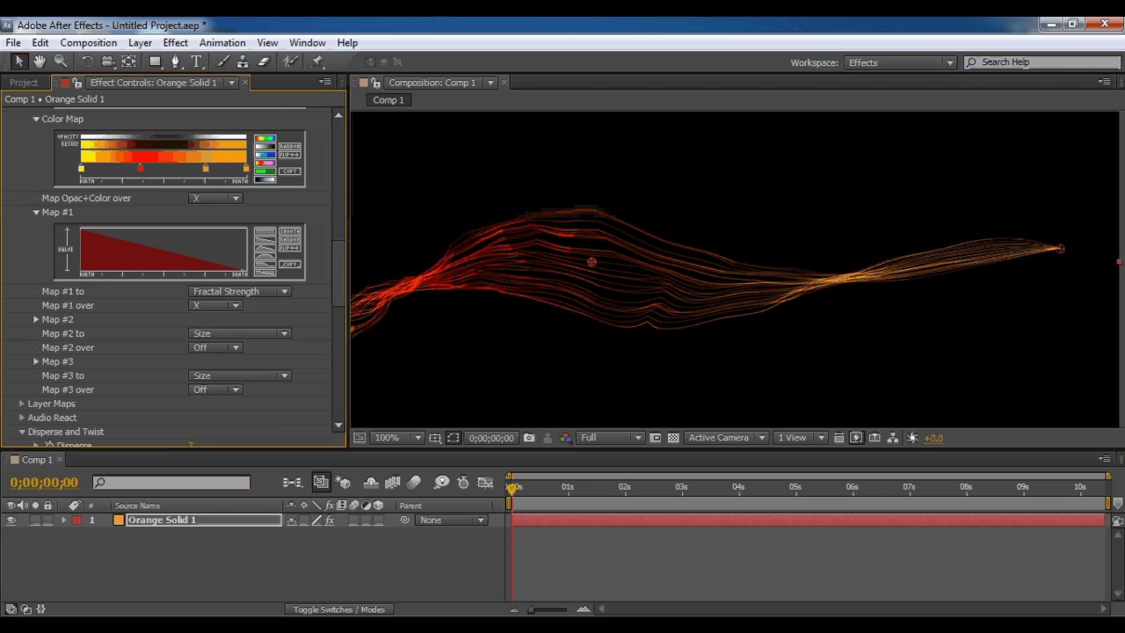
pyautogui.click(289, 247)
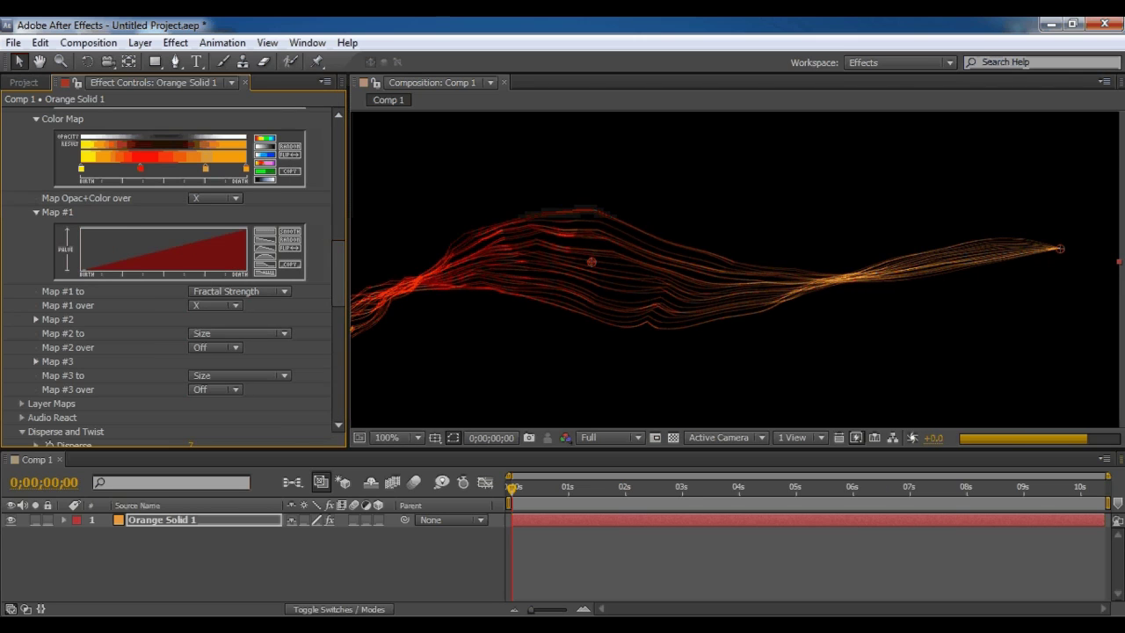
pyautogui.moveTo(592, 262)
pyautogui.mouseDown()
pyautogui.moveTo(749, 241)
pyautogui.moveTo(584, 265)
pyautogui.mouseUp()
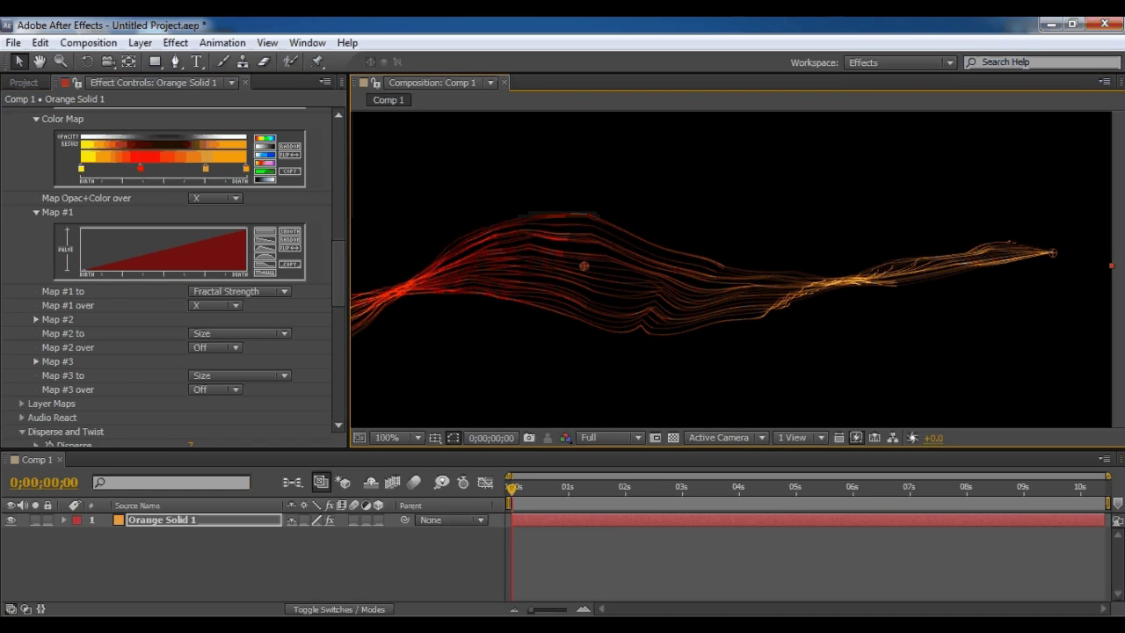
pyautogui.click(289, 247)
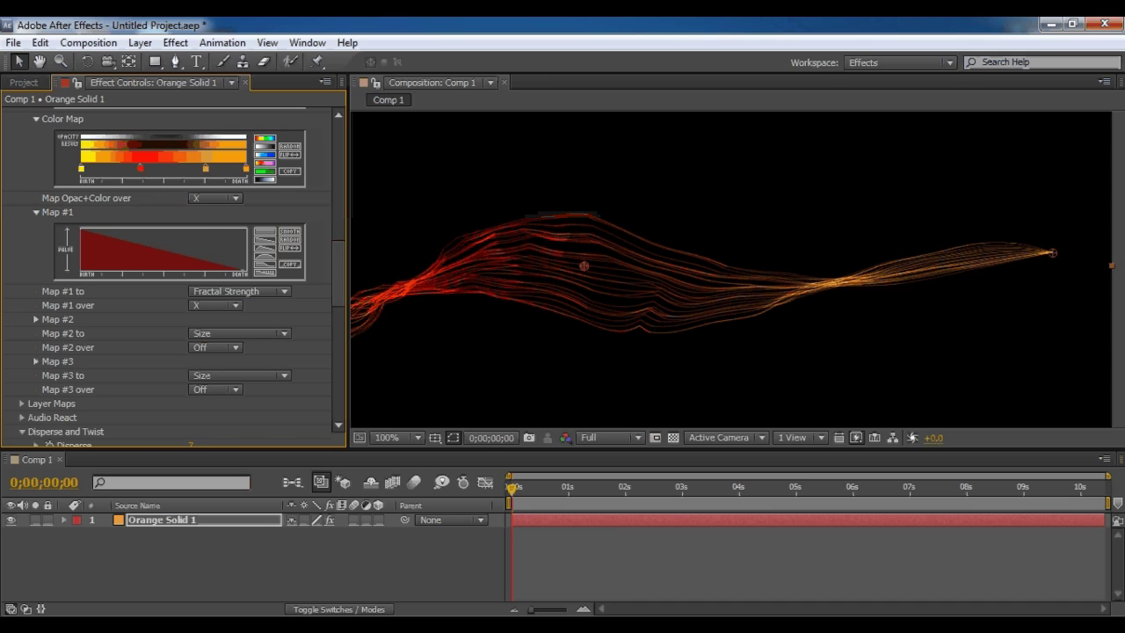
# Apply the Map #1 preset that fades at both ends and raise its beginning to full strength
pyautogui.click(264, 256)
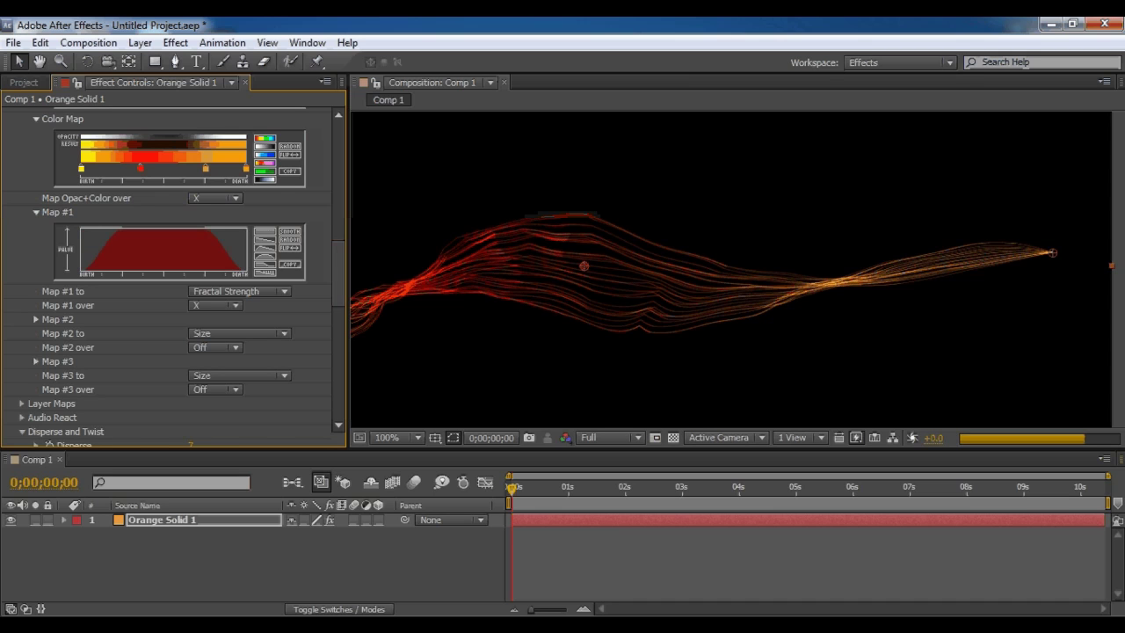
pyautogui.moveTo(80, 229); pyautogui.dragTo(121, 228)
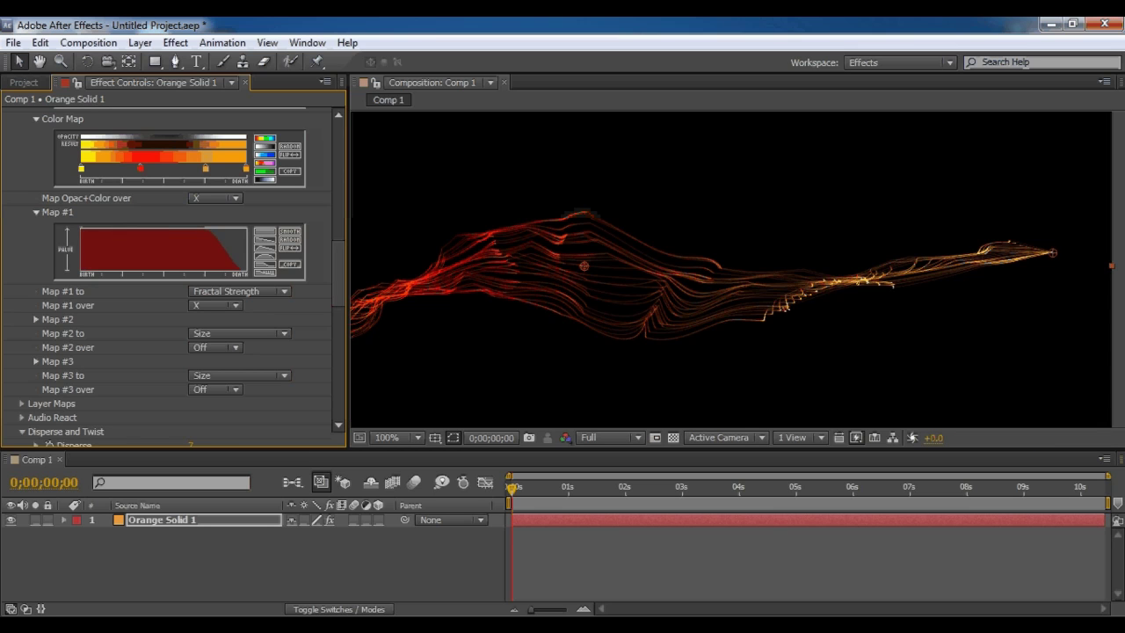
# Raise the end of the Map #1 curve to full strength, and then apply the preset that falls linearly to zero
pyautogui.moveTo(246, 231)
pyautogui.mouseDown()
pyautogui.moveTo(209, 227)
pyautogui.moveTo(246, 227)
pyautogui.mouseUp()
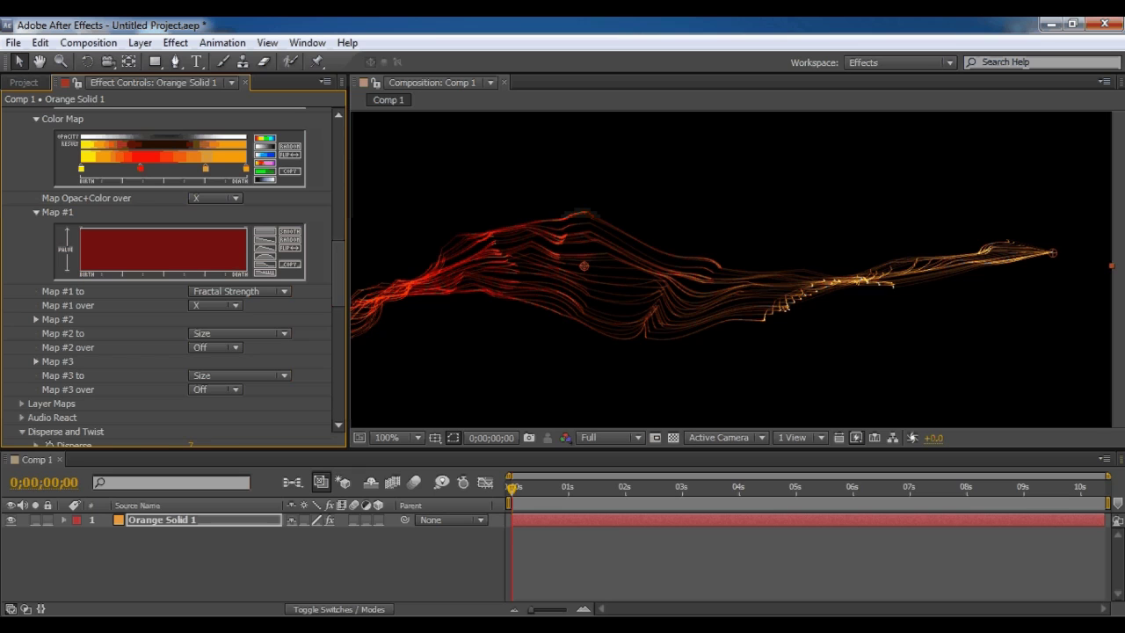
pyautogui.click(264, 240)
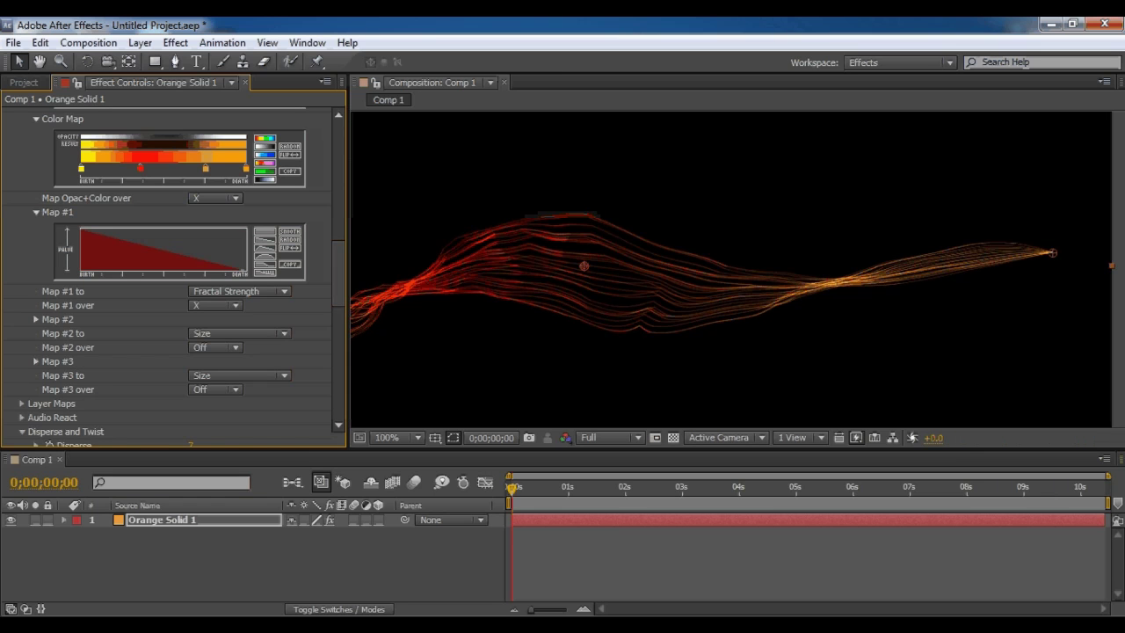
# Set Map #2, which controls Size, to run over X and show its graph
pyautogui.scroll(-3, 339, 273)
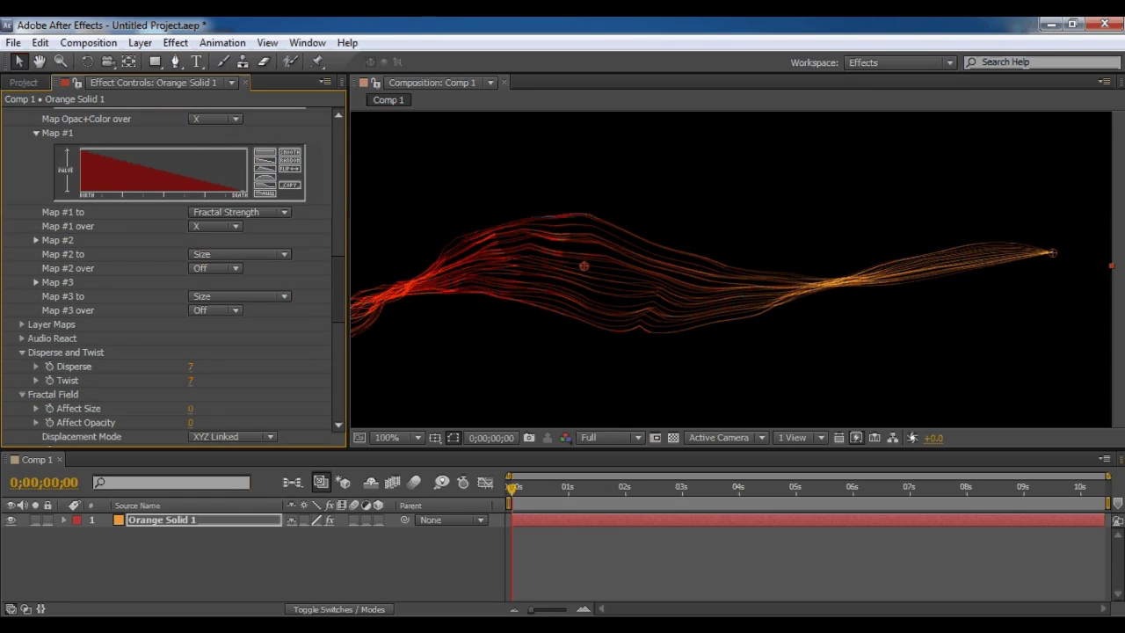
pyautogui.click(215, 268)
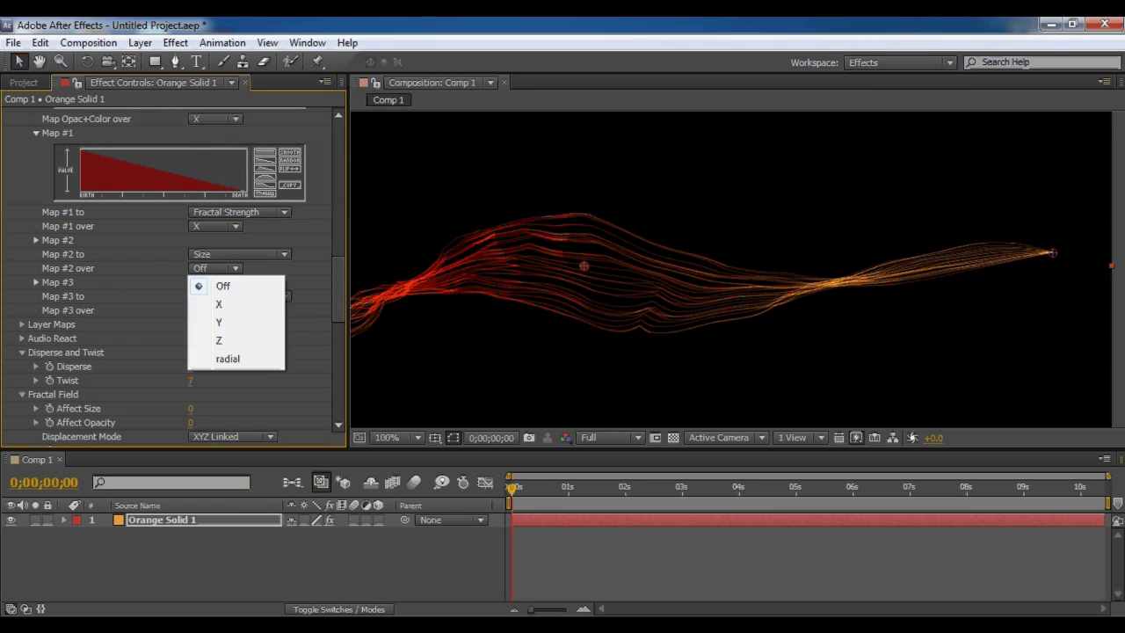
pyautogui.click(211, 302)
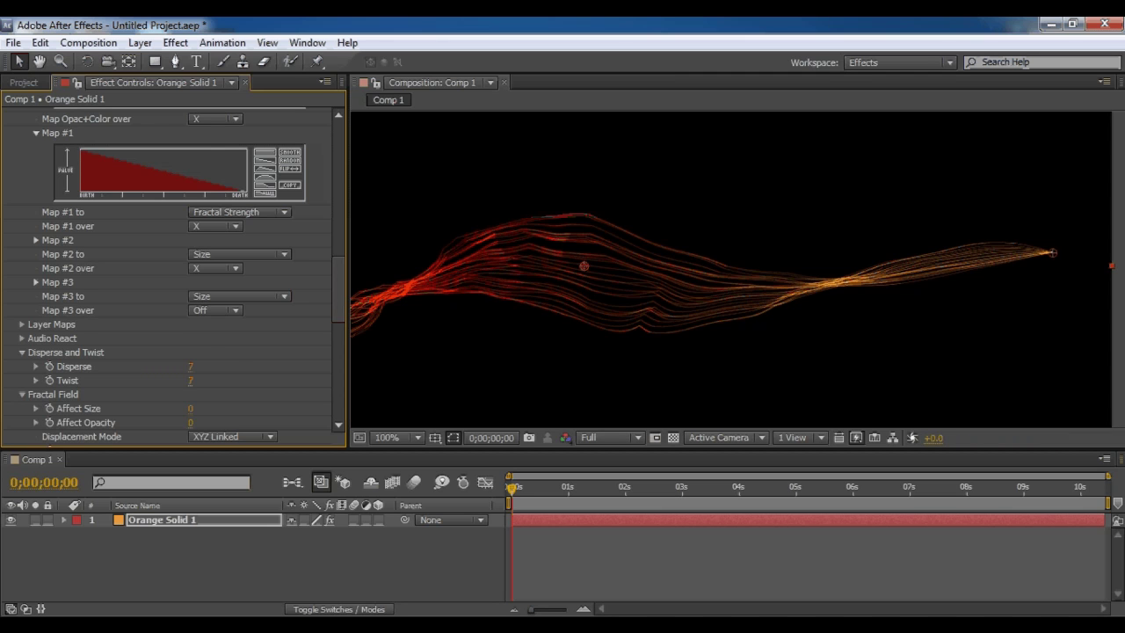
pyautogui.click(36, 240)
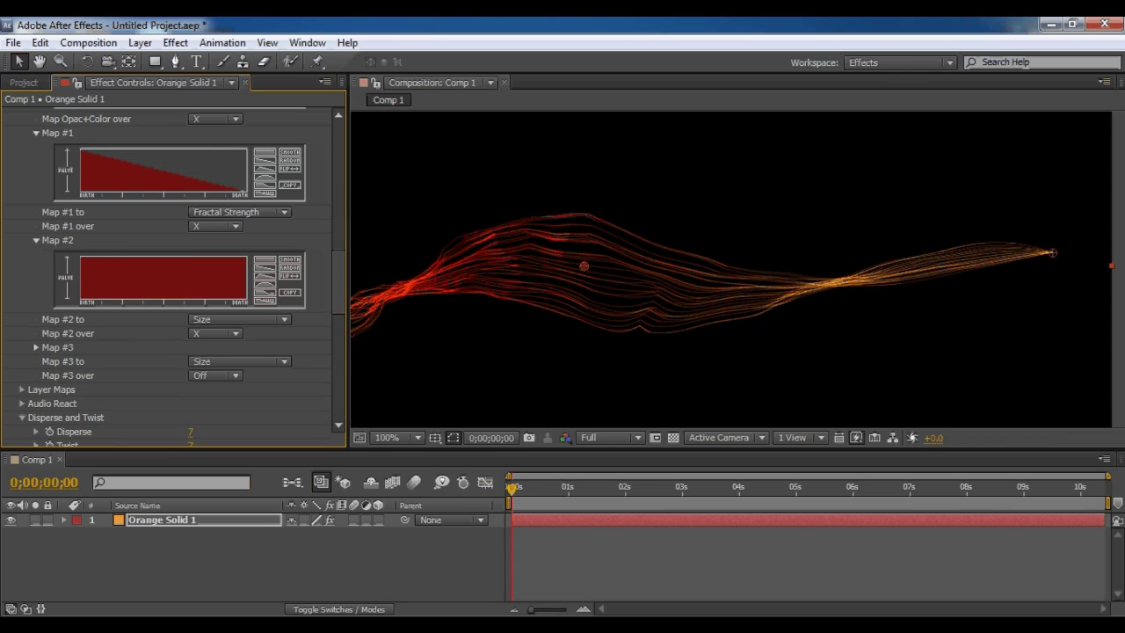
# Try the Map #2 presets that fade at both ends, peak early, and hold full before dropping past the middle
pyautogui.click(264, 276)
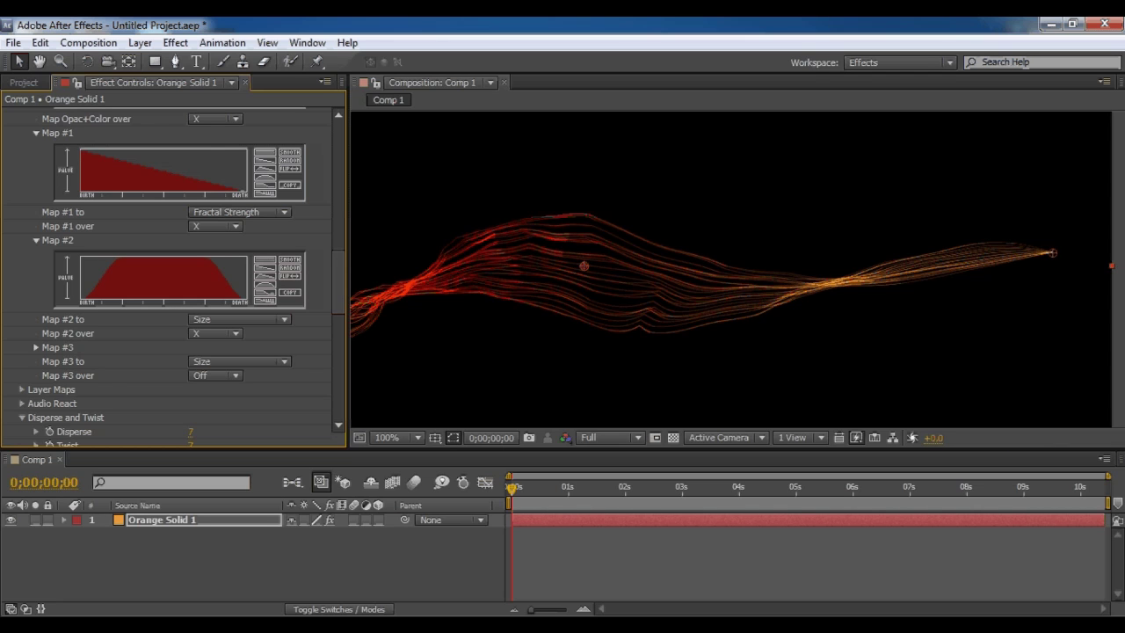
pyautogui.click(264, 276)
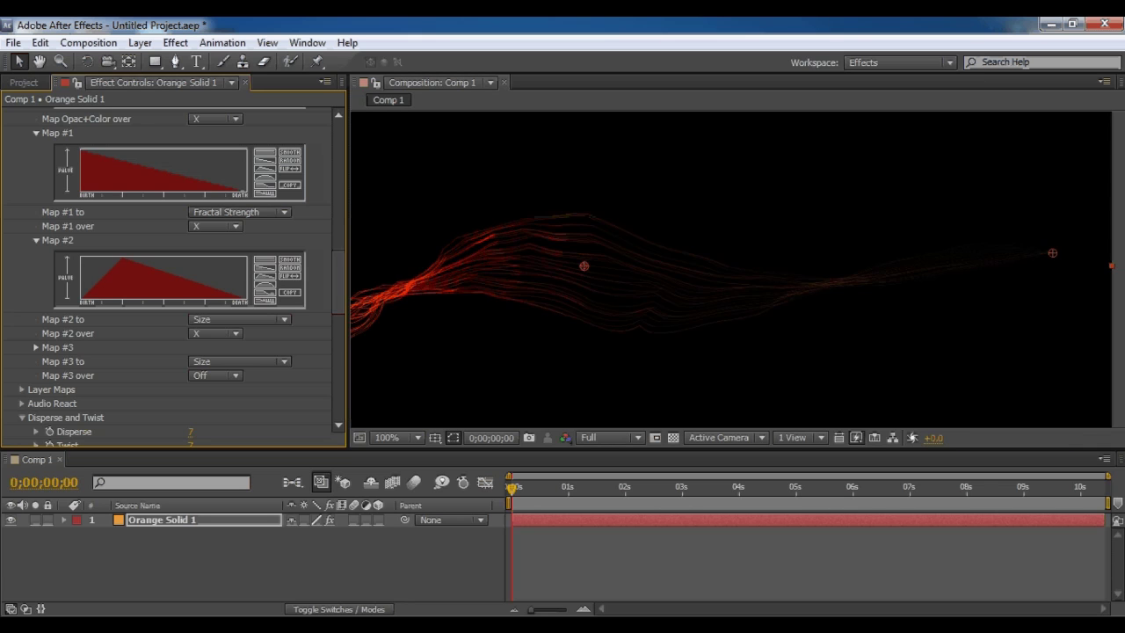
pyautogui.click(264, 292)
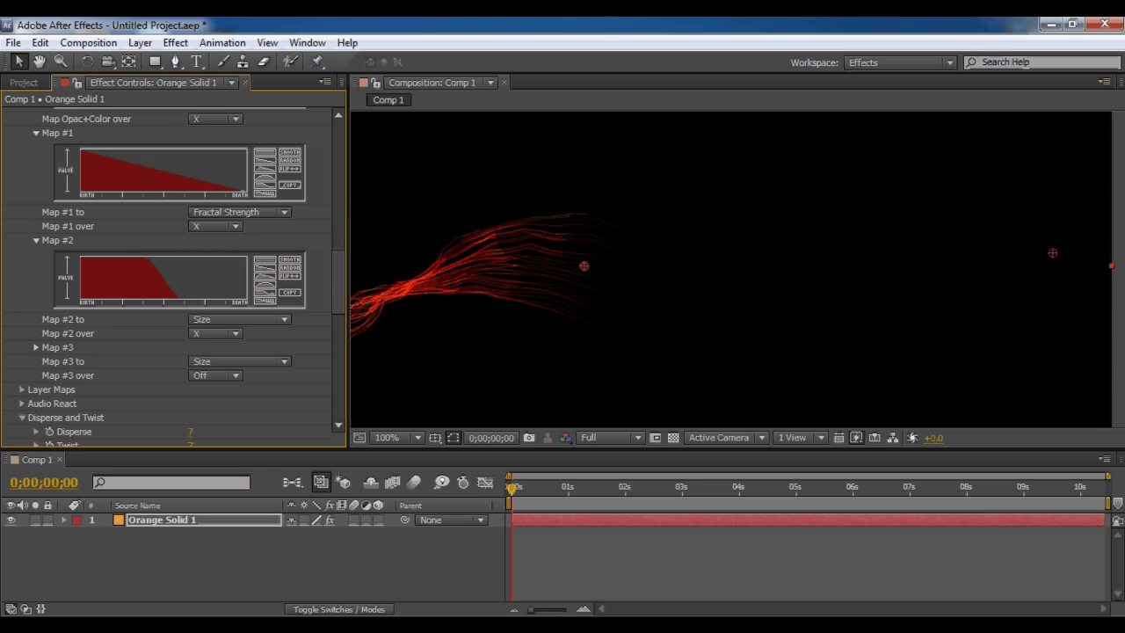
# Apply the full-strength preset to Map #2 and redraw the curve with a smooth dip in the middle
pyautogui.click(265, 260)
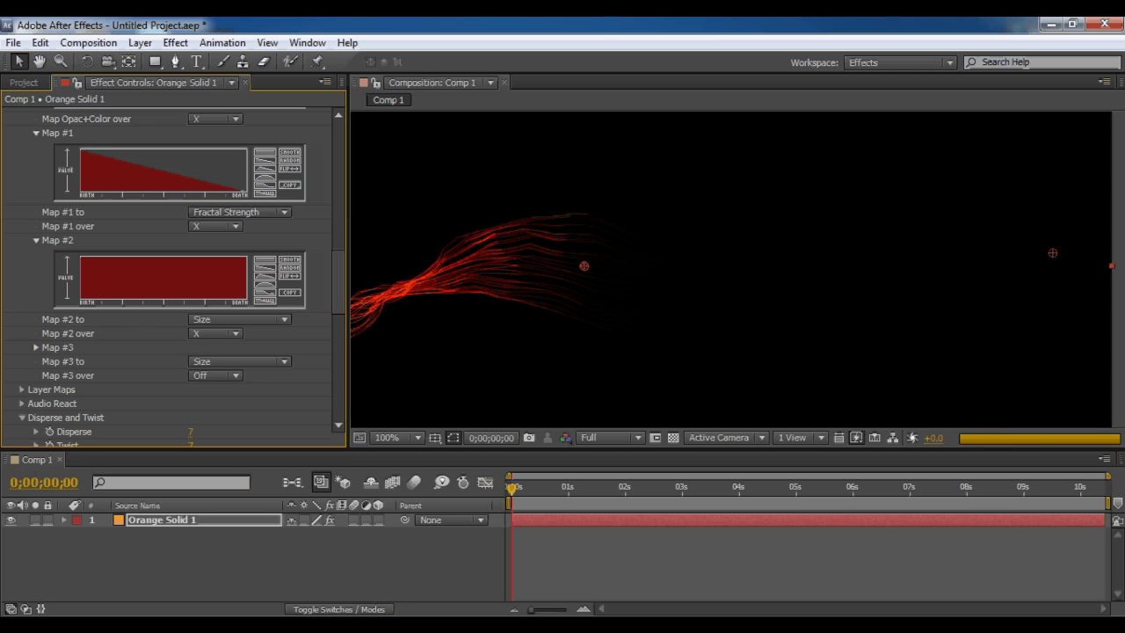
pyautogui.moveTo(244, 258)
pyautogui.mouseDown()
pyautogui.moveTo(165, 290)
pyautogui.moveTo(105, 258)
pyautogui.mouseUp()
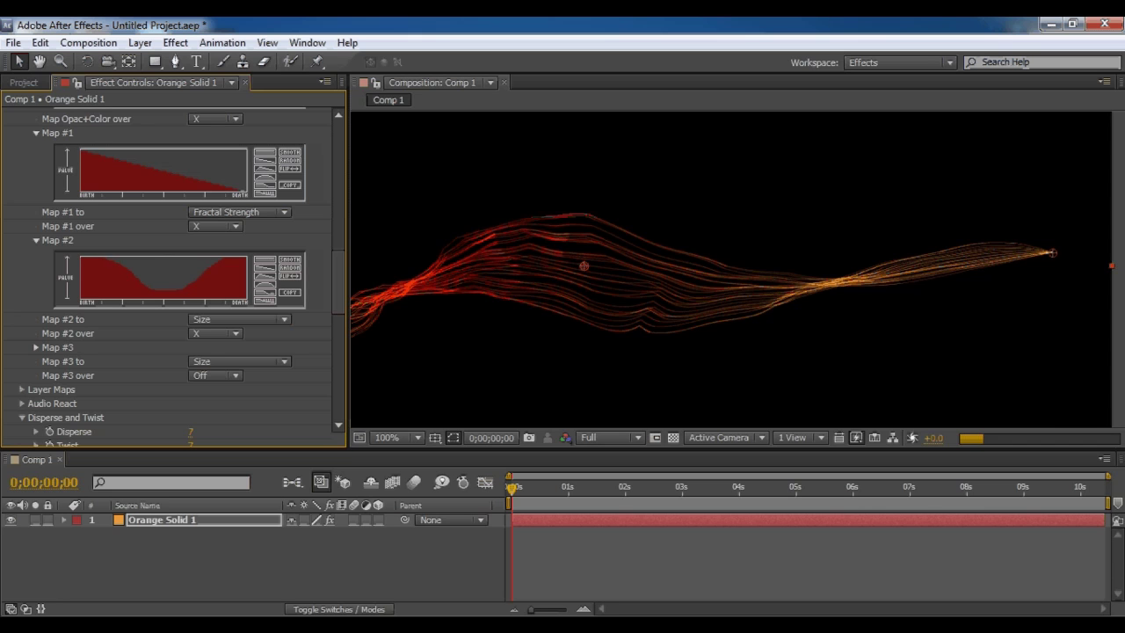
pyautogui.press(',')
pyautogui.press('.')
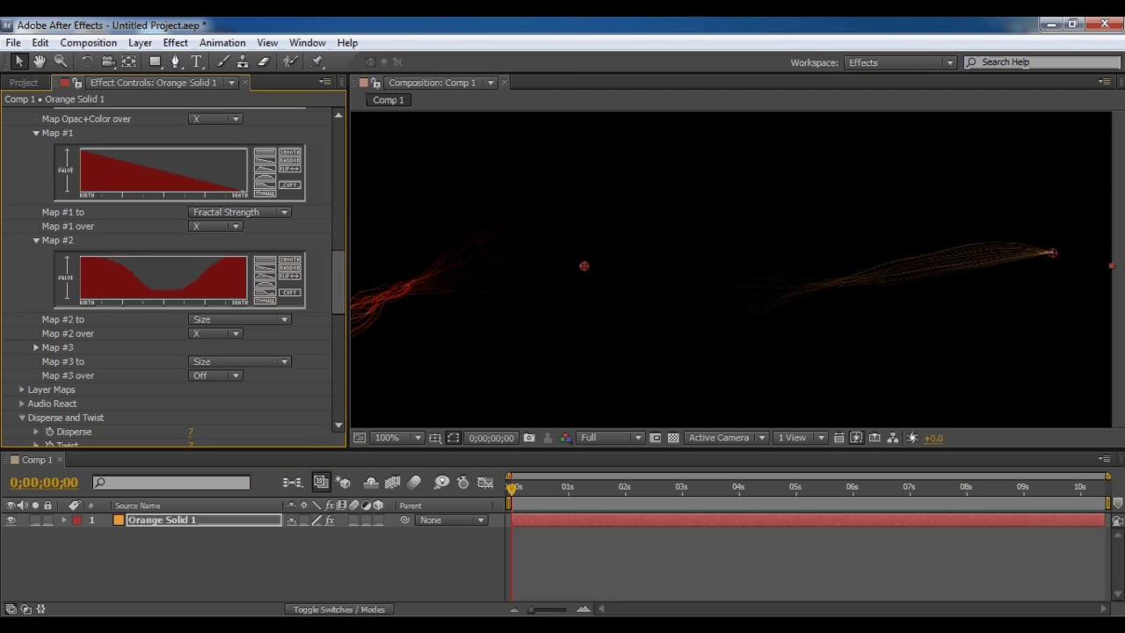
# Set the particle Size to 2
pyautogui.scroll(8, 171, 272)
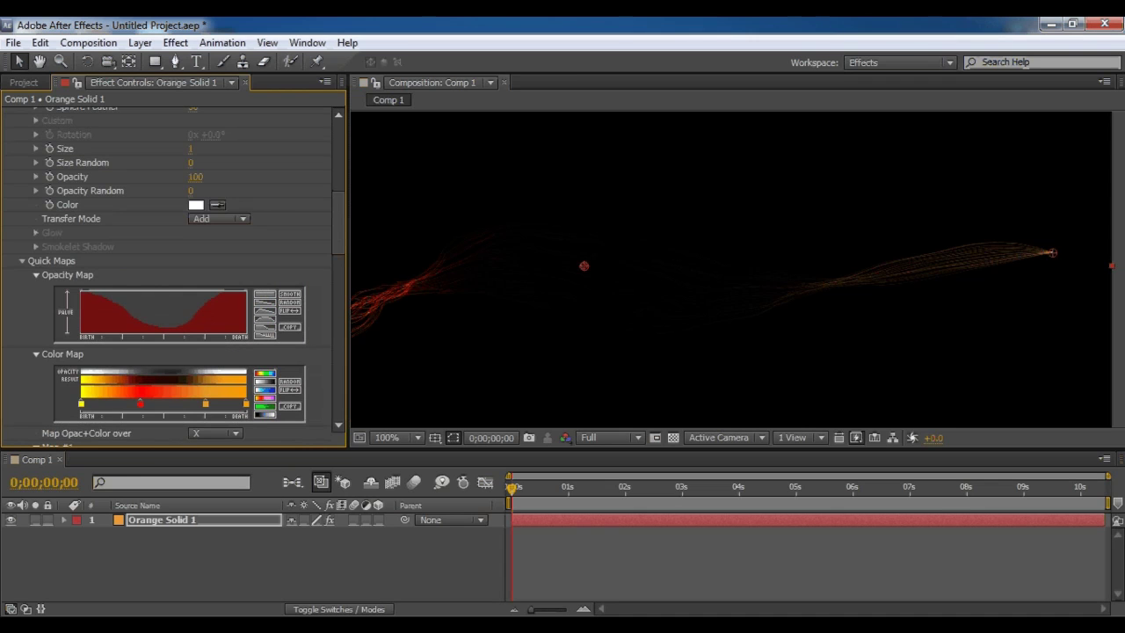
pyautogui.click(190, 148)
pyautogui.write('2')
pyautogui.press('Return')
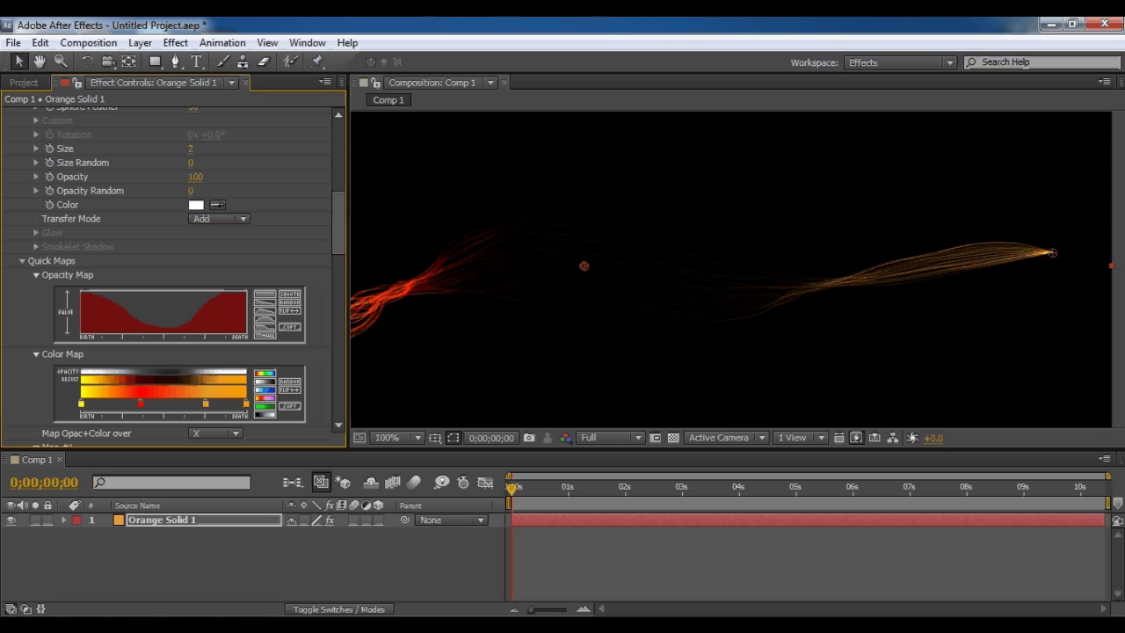
# Assign Map #3 to Disperse Strength over Y and give it the preset that fades at both ends
pyautogui.moveTo(338, 223); pyautogui.dragTo(338, 298)
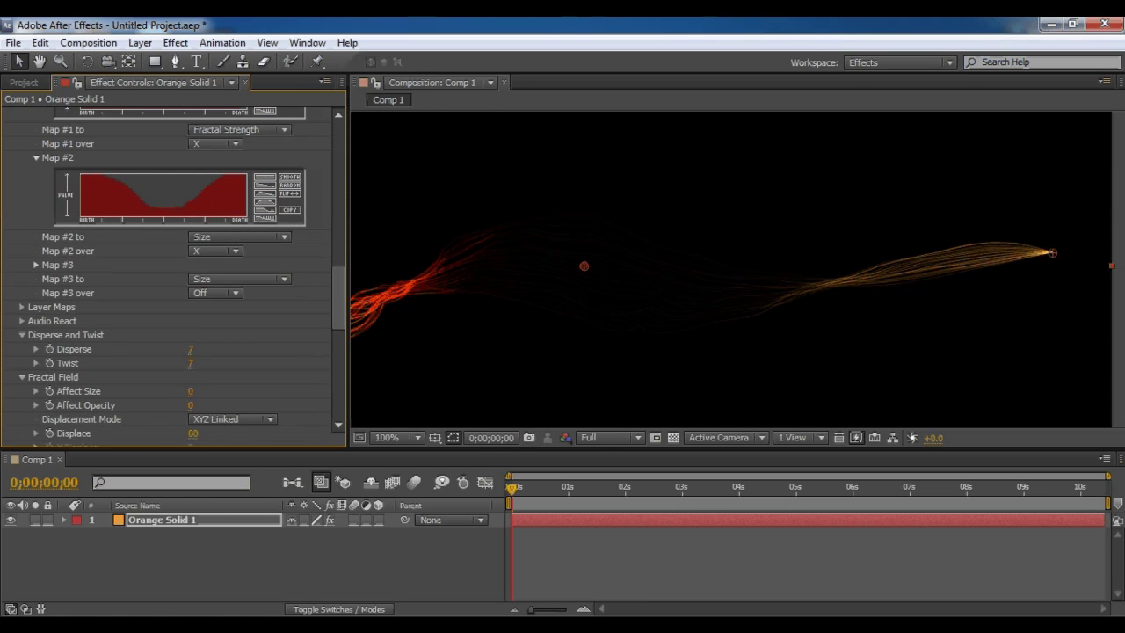
pyautogui.scroll(-5, 167, 273)
pyautogui.scroll(-5, 167, 273)
pyautogui.scroll(12, 167, 273)
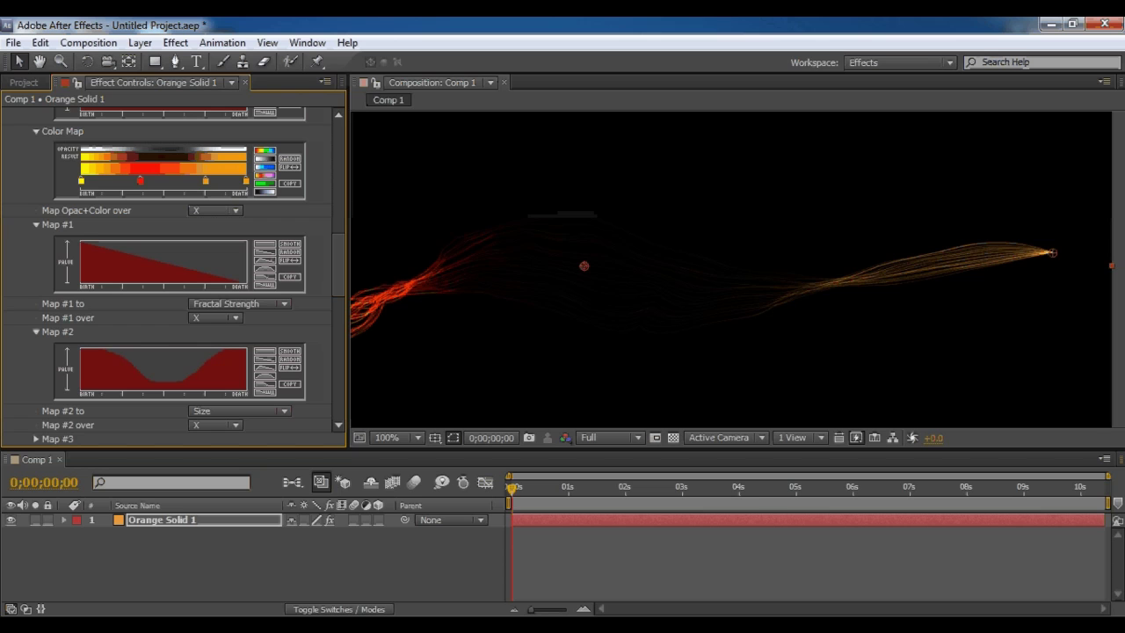
pyautogui.scroll(-4, 167, 273)
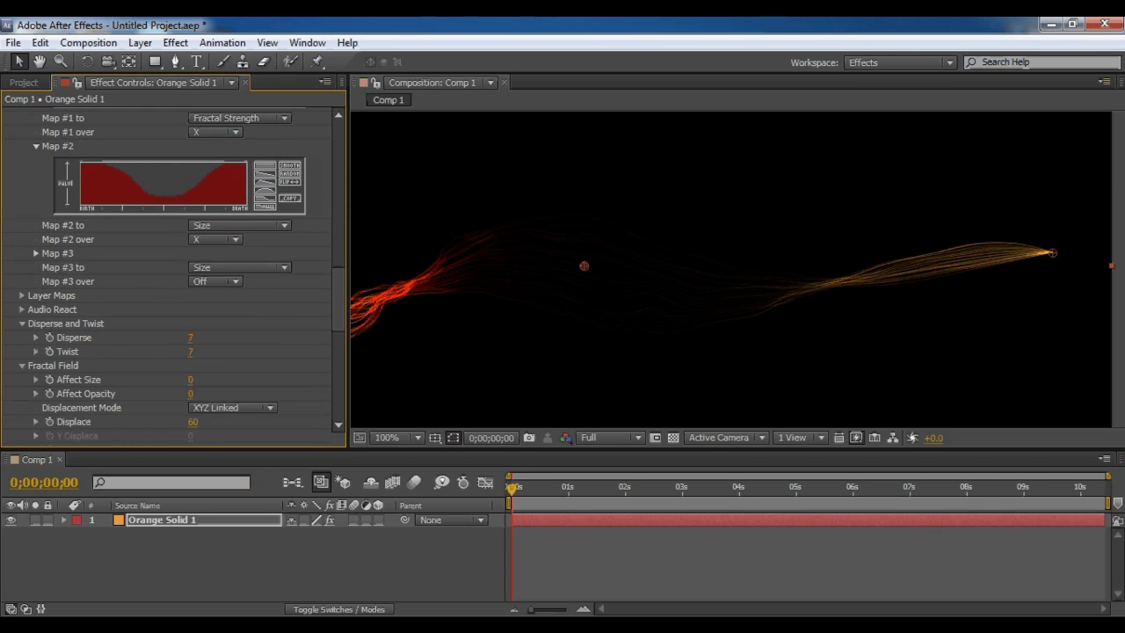
pyautogui.click(238, 267)
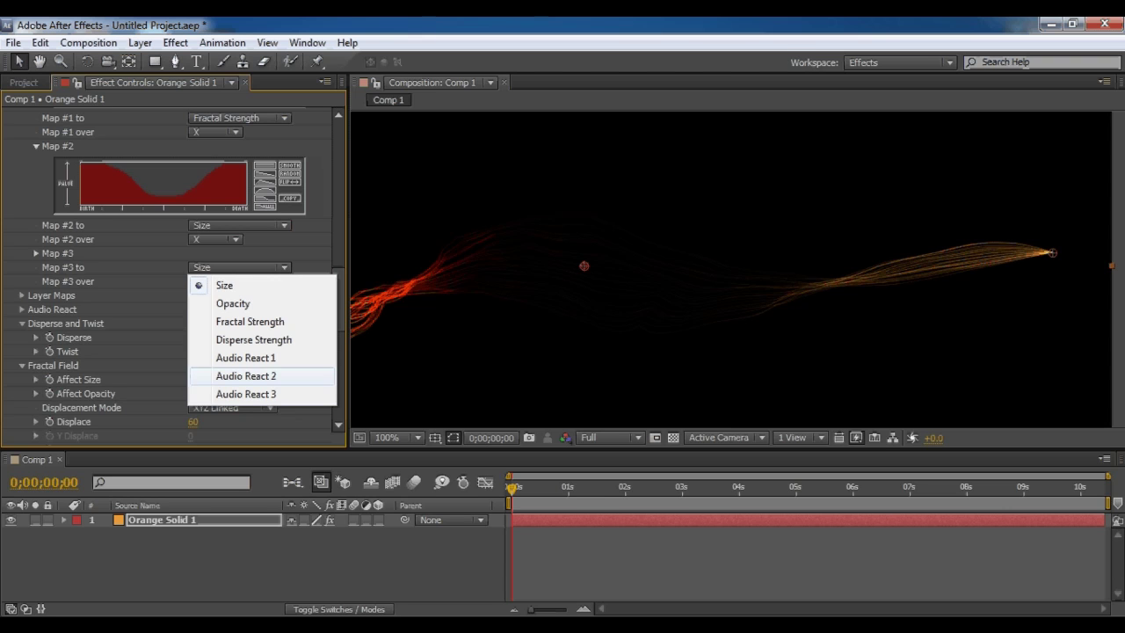
pyautogui.click(253, 340)
pyautogui.click(214, 281)
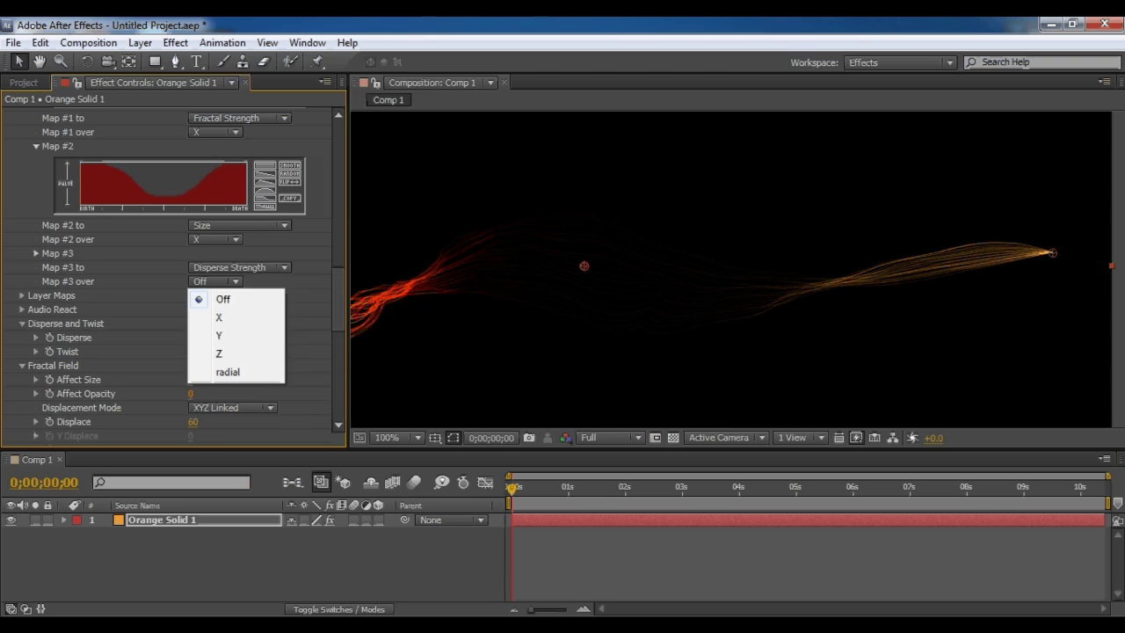
pyautogui.click(211, 335)
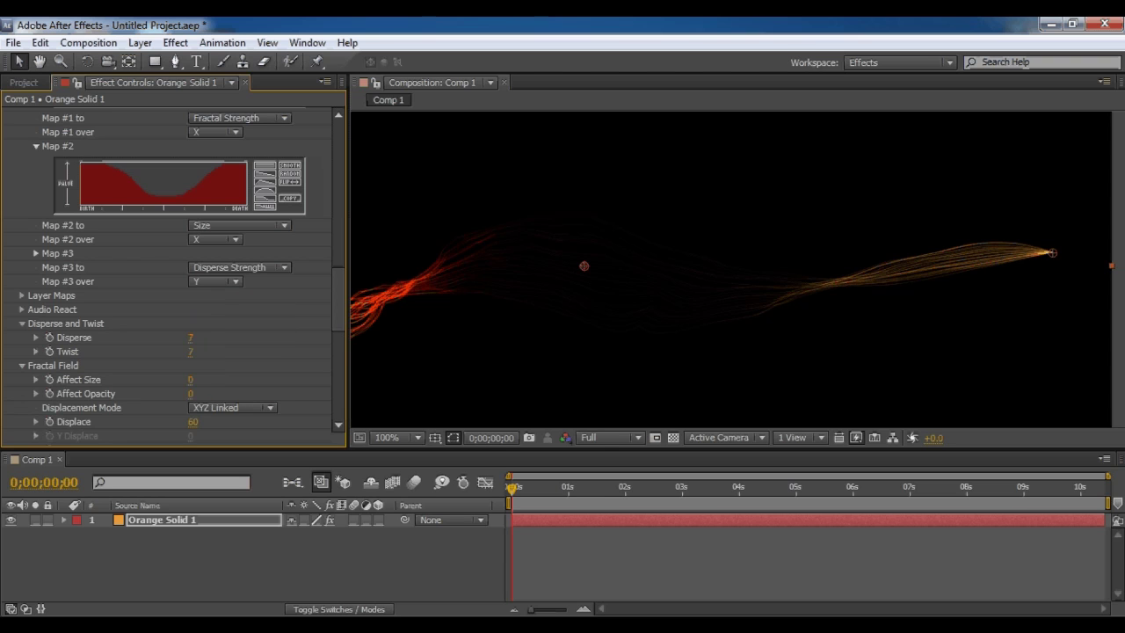
pyautogui.click(36, 253)
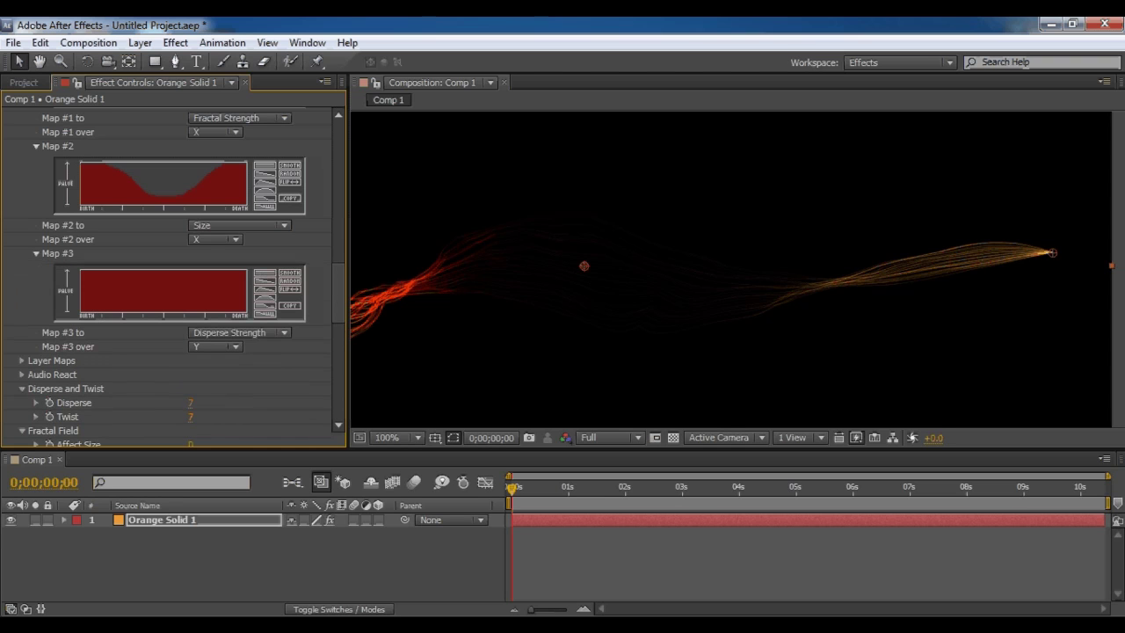
pyautogui.click(264, 299)
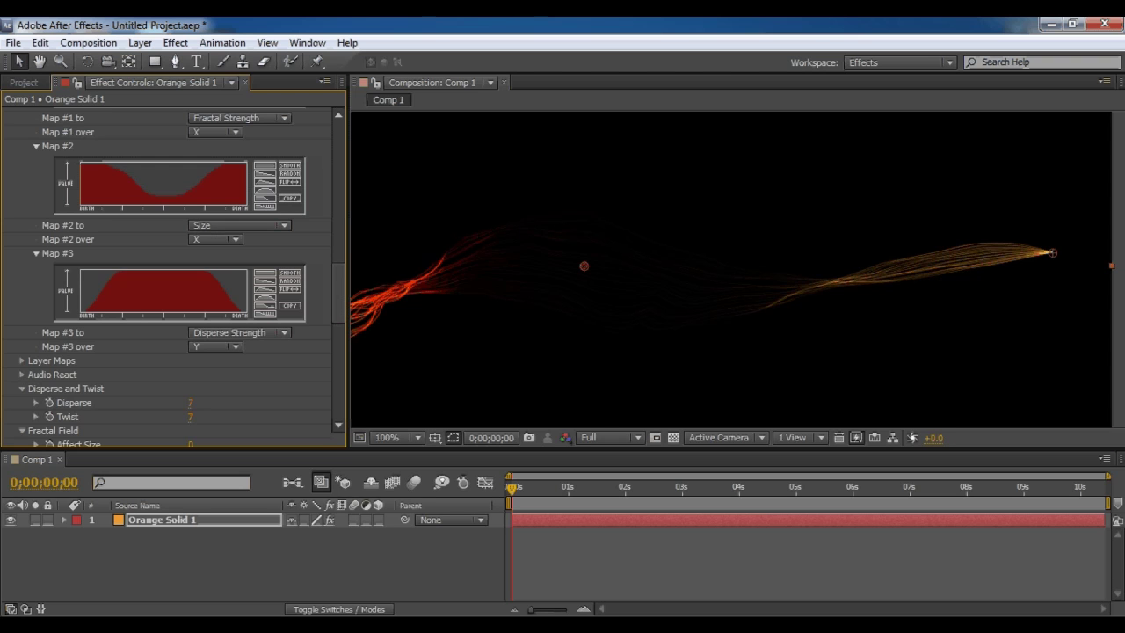
# Apply the falling linear preset to Map #2 and redraw it to hold full almost to the middle, easing down toward the end
pyautogui.click(264, 174)
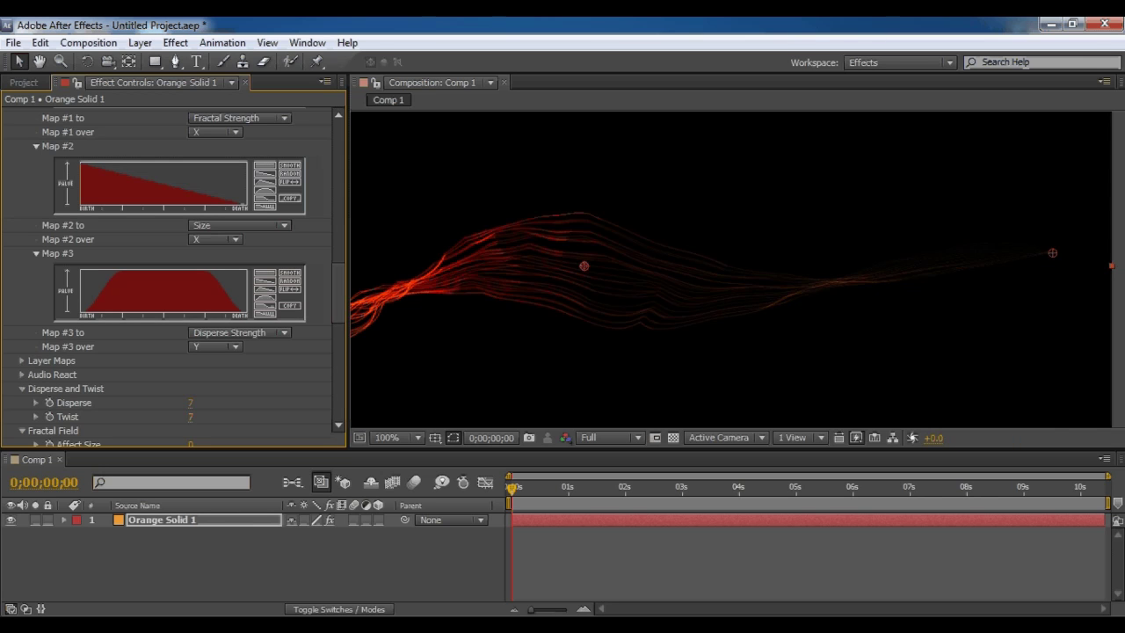
pyautogui.moveTo(83, 161)
pyautogui.mouseDown()
pyautogui.moveTo(136, 161)
pyautogui.moveTo(246, 206)
pyautogui.mouseUp()
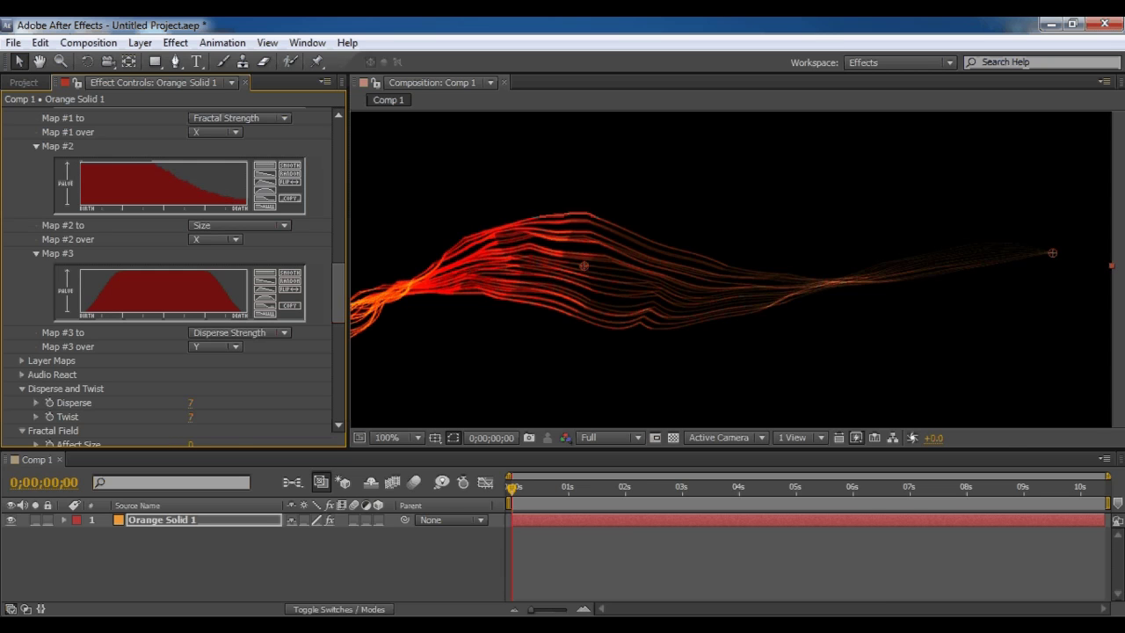
# Set the particle Size to 1 and play the animation up to about frame 26
pyautogui.scroll(10, 166, 281)
pyautogui.click(191, 149)
pyautogui.write('1')
pyautogui.press('Return')
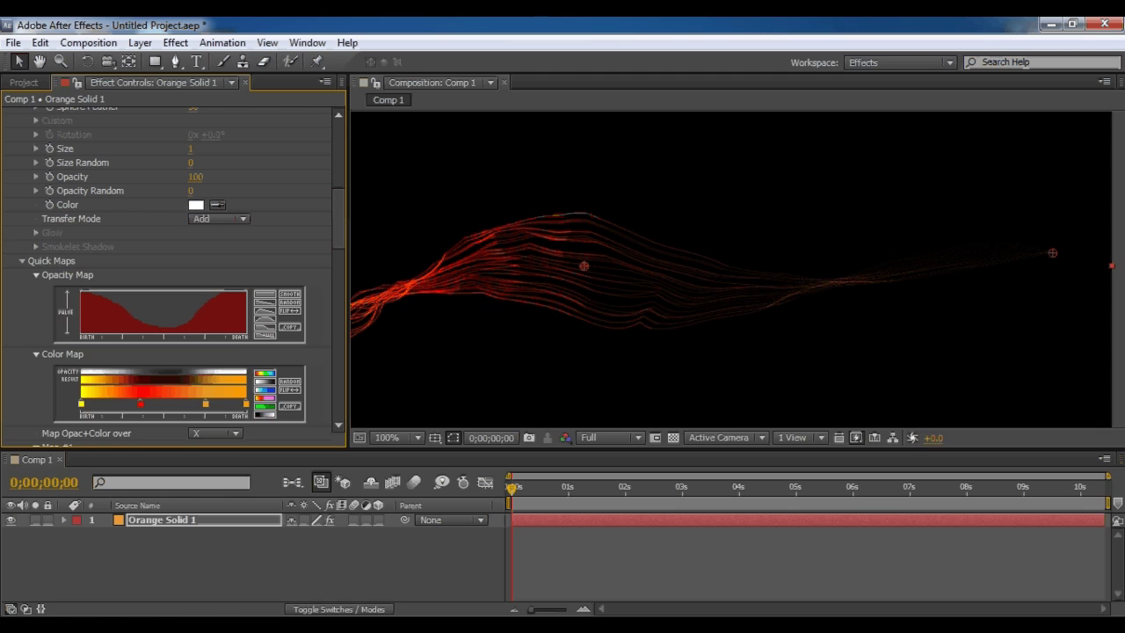
pyautogui.press('space')
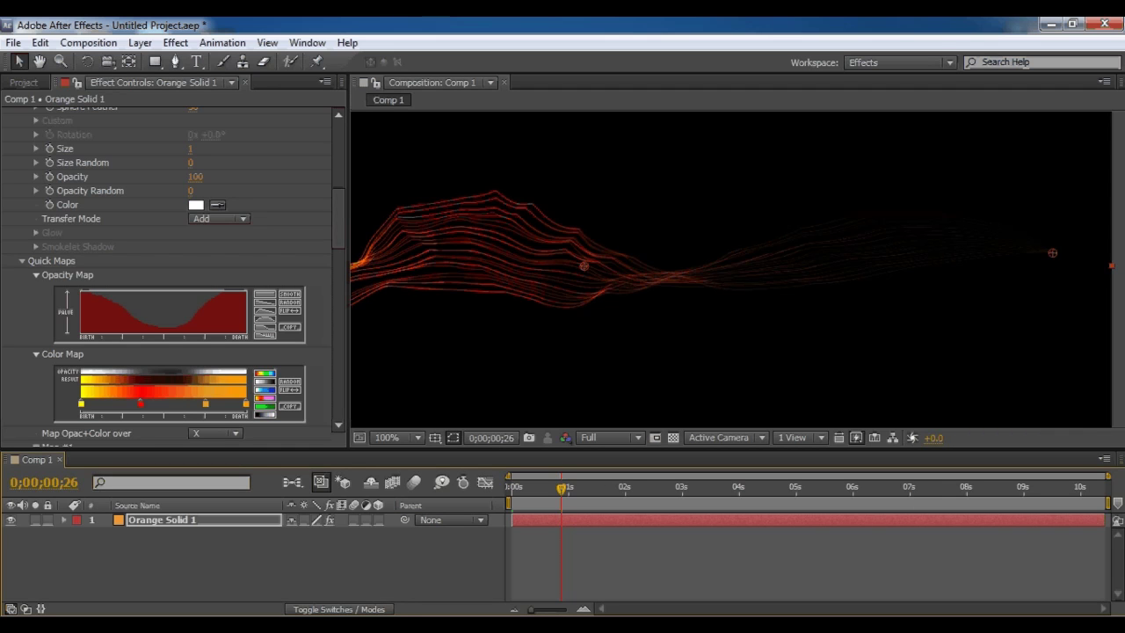
# Turn the Map #2 size mapping off by setting its axis to Off
pyautogui.moveTo(338, 219); pyautogui.dragTo(339, 265)
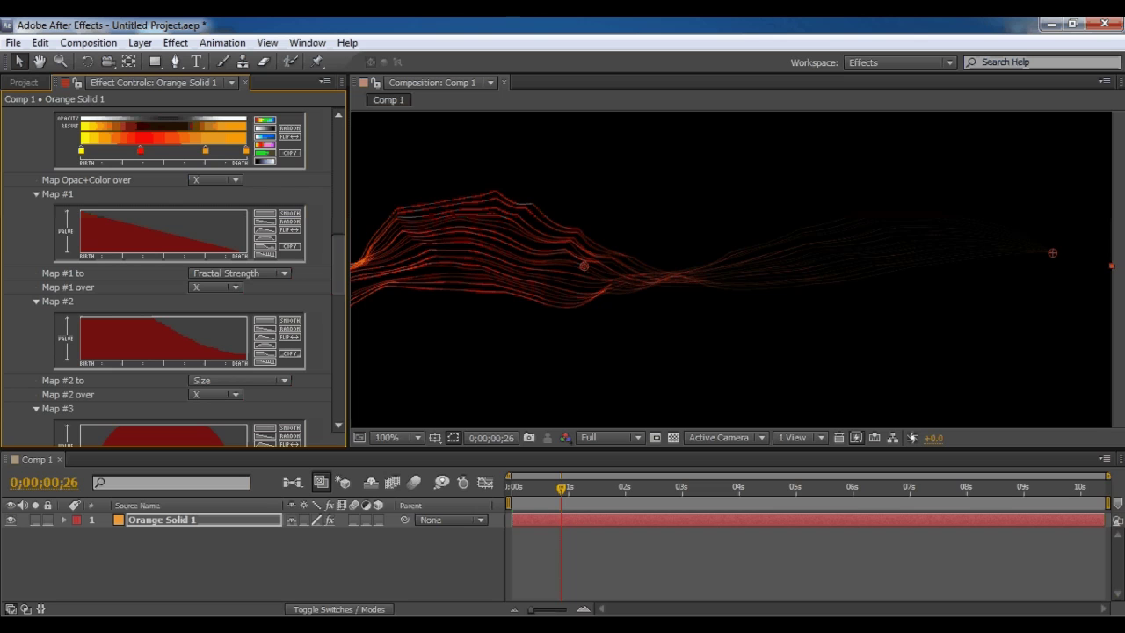
pyautogui.scroll(-1, 176, 277)
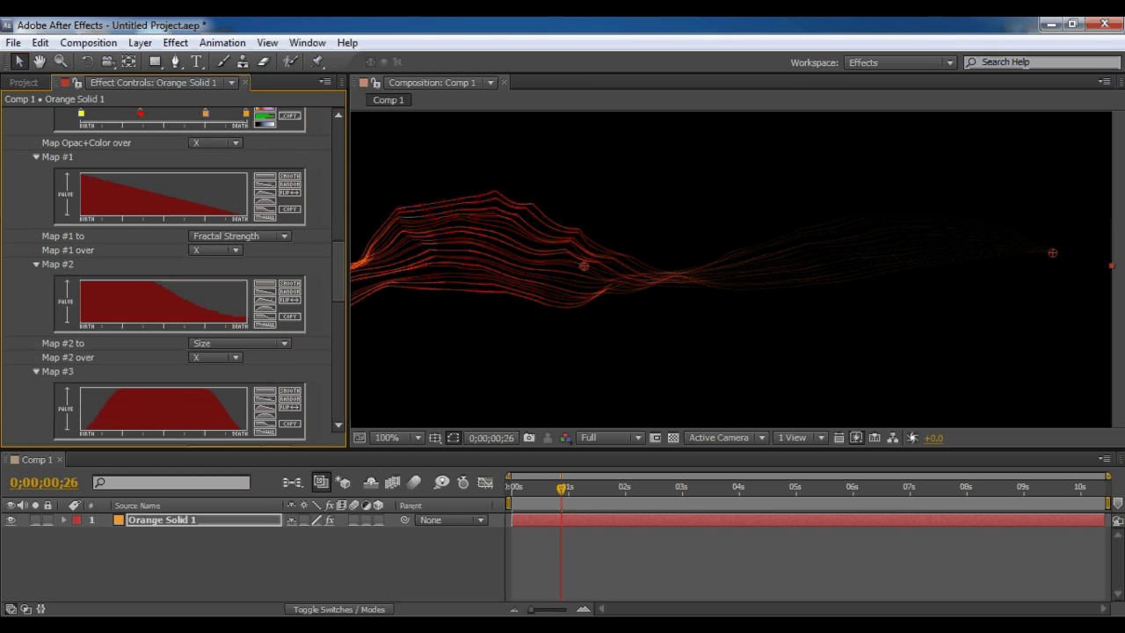
pyautogui.click(215, 357)
pyautogui.click(206, 372)
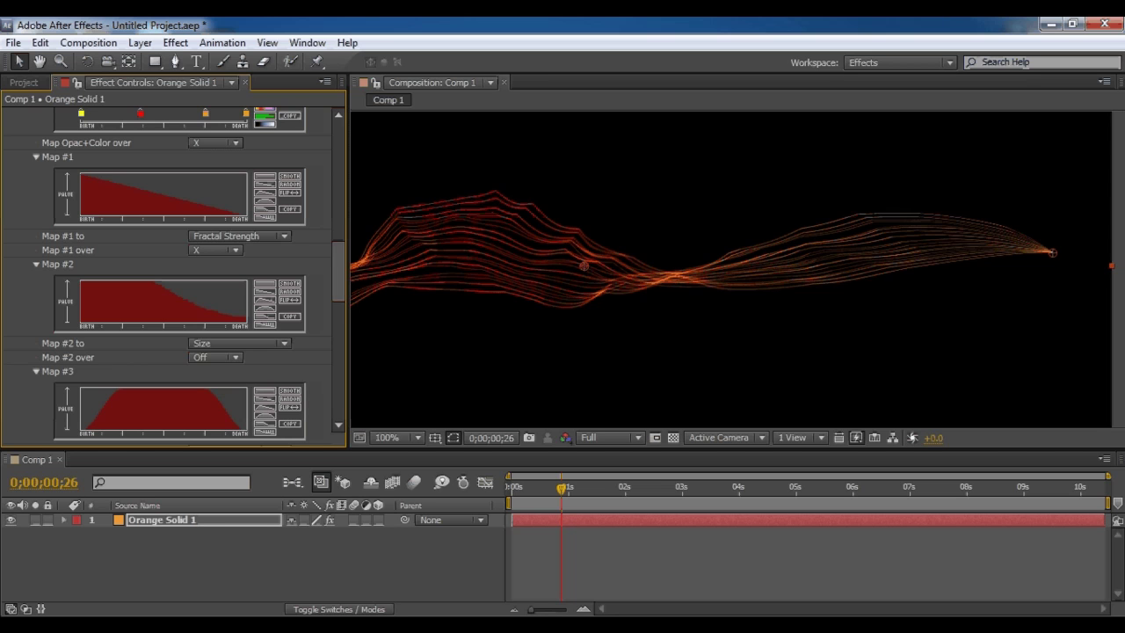
# Collapse the Form effect's settings and deselect the orange solid layer
pyautogui.moveTo(338, 271); pyautogui.dragTo(338, 153)
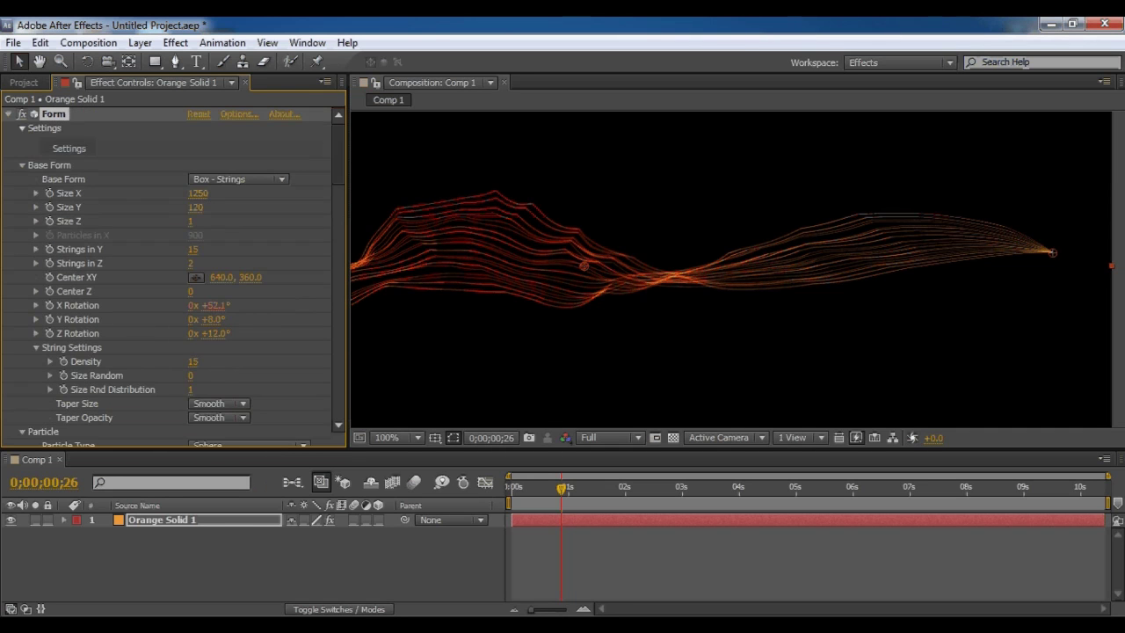
pyautogui.click(8, 114)
pyautogui.click(158, 255)
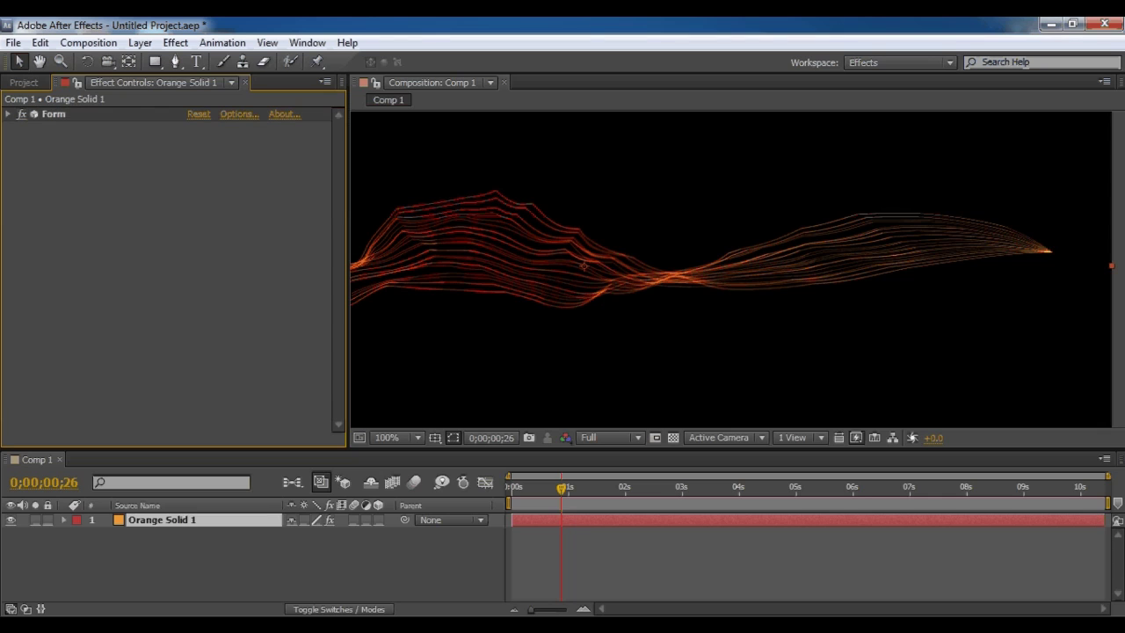
pyautogui.click(220, 566)
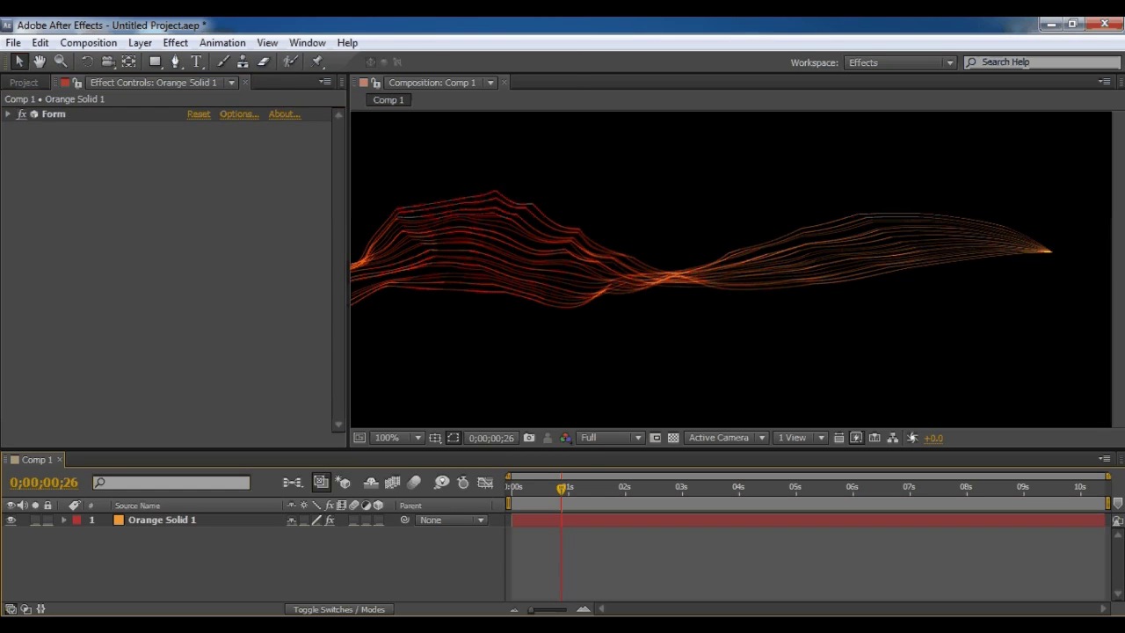
# Find the Stylize Glow effect and apply it to the orange solid layer
pyautogui.click(307, 42)
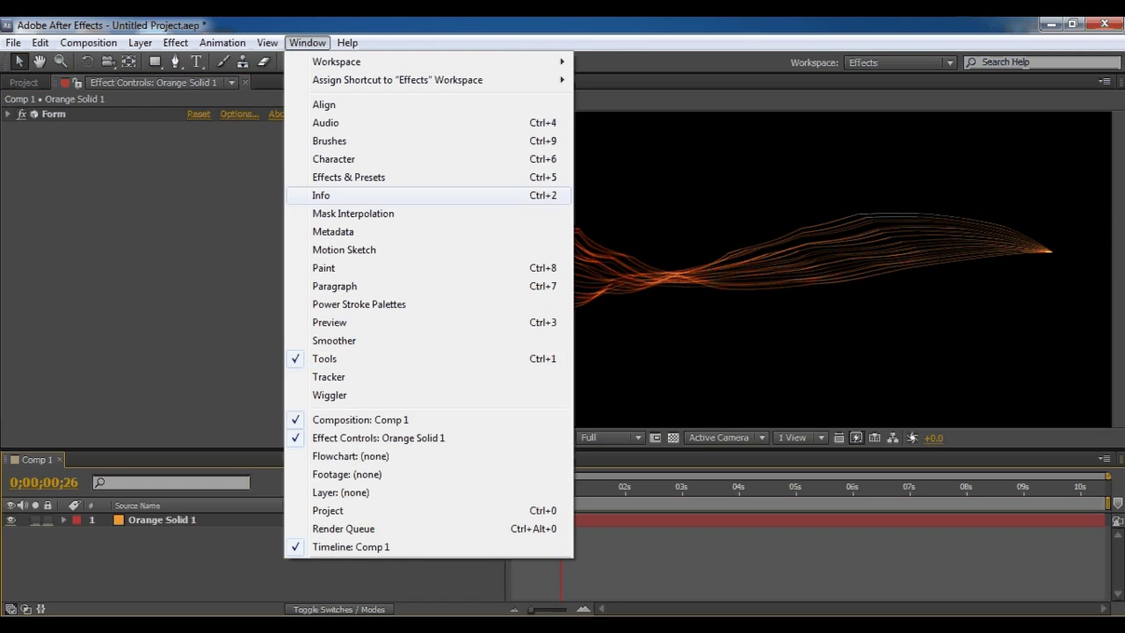
pyautogui.click(348, 176)
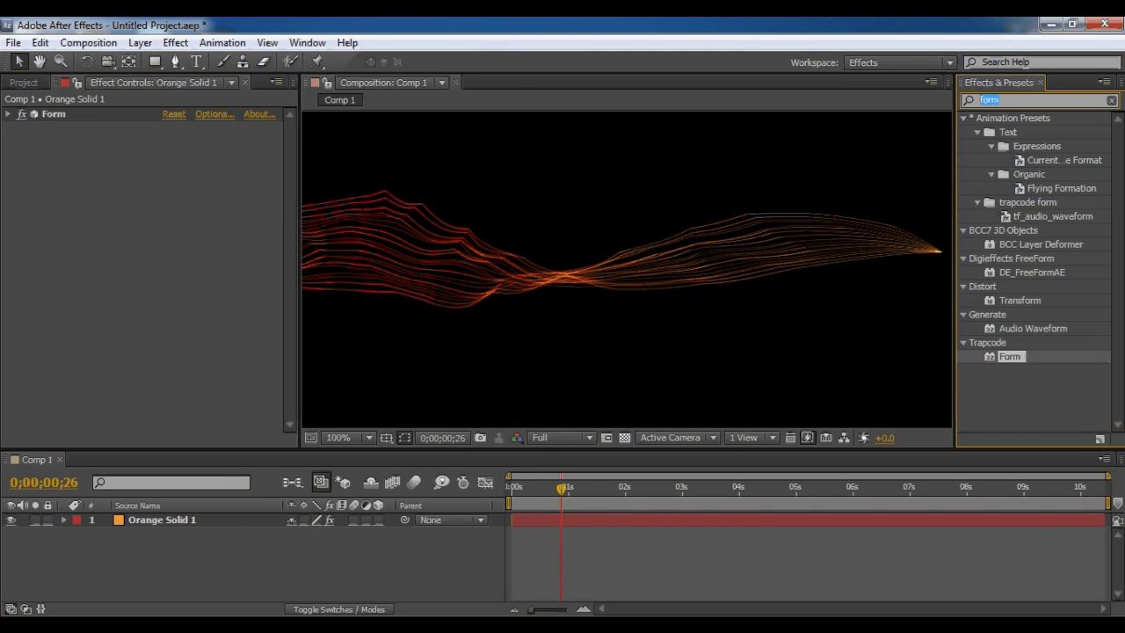
pyautogui.write('glow')
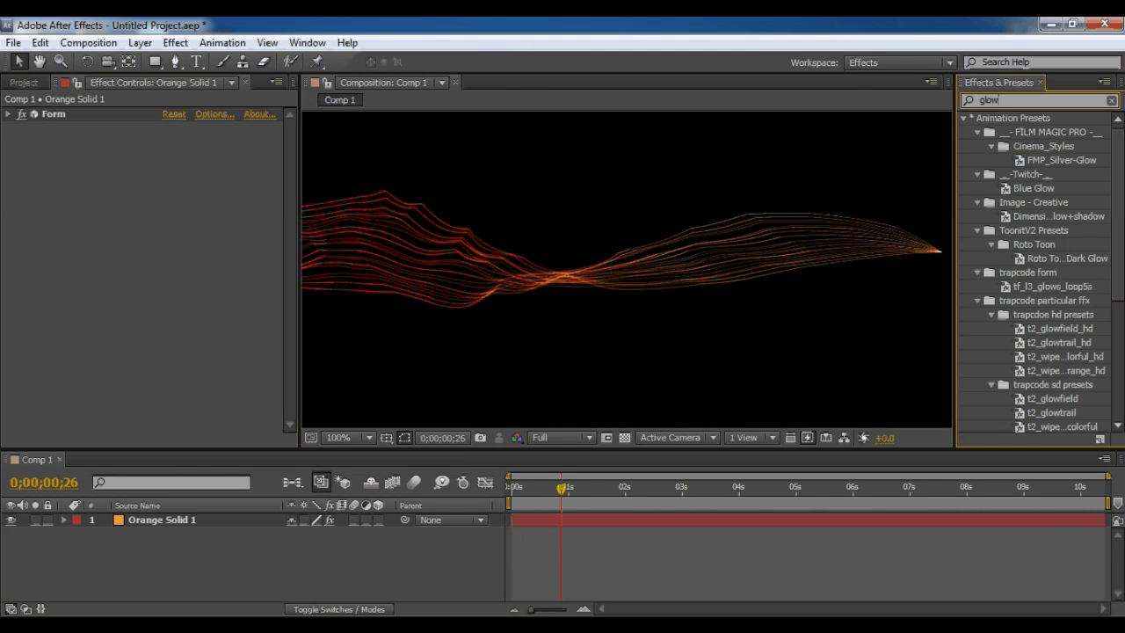
pyautogui.scroll(-4, 1035, 272)
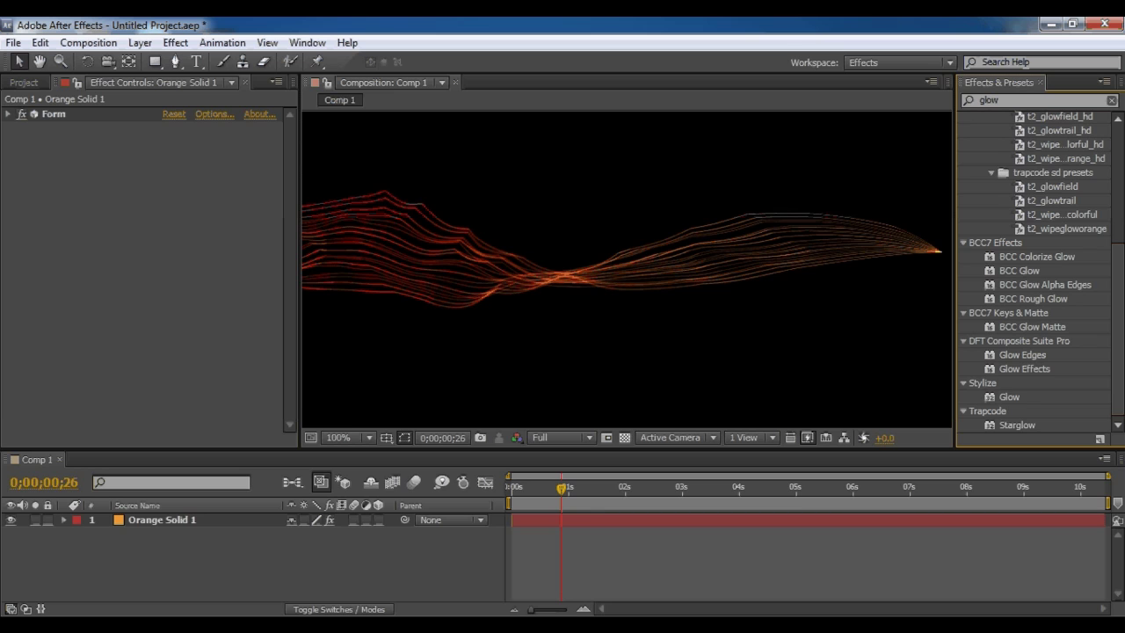
pyautogui.click(1008, 397)
pyautogui.moveTo(1009, 397); pyautogui.dragTo(188, 520)
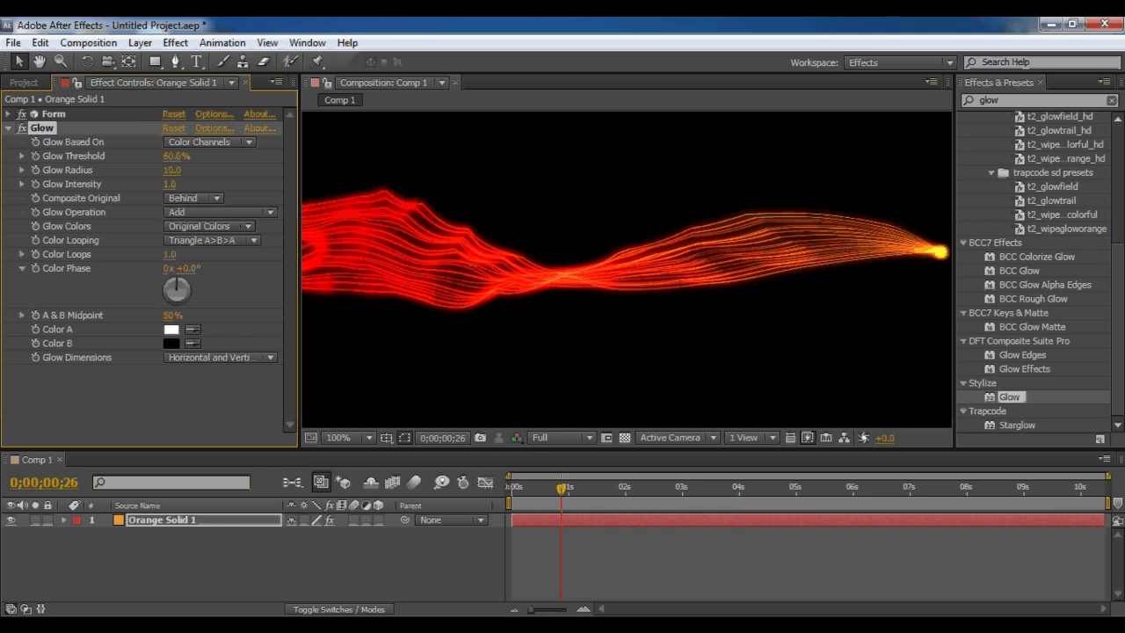
# Set the glow's Color A to orange EF9D33 and its Color B to darker orange E46C15
pyautogui.click(171, 330)
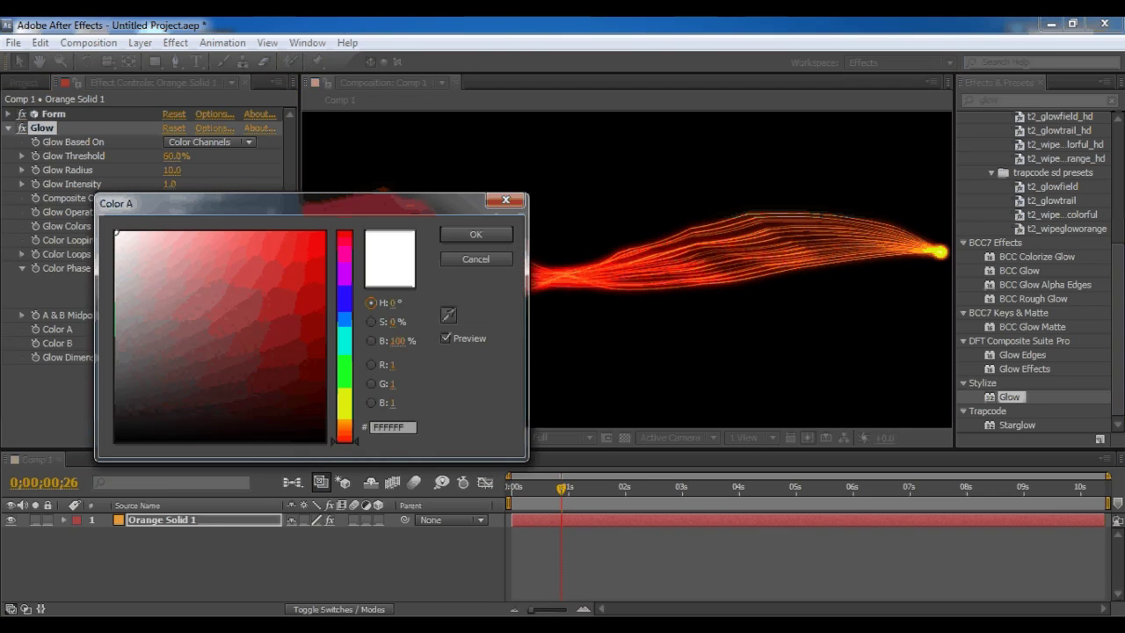
pyautogui.click(344, 421)
pyautogui.click(280, 245)
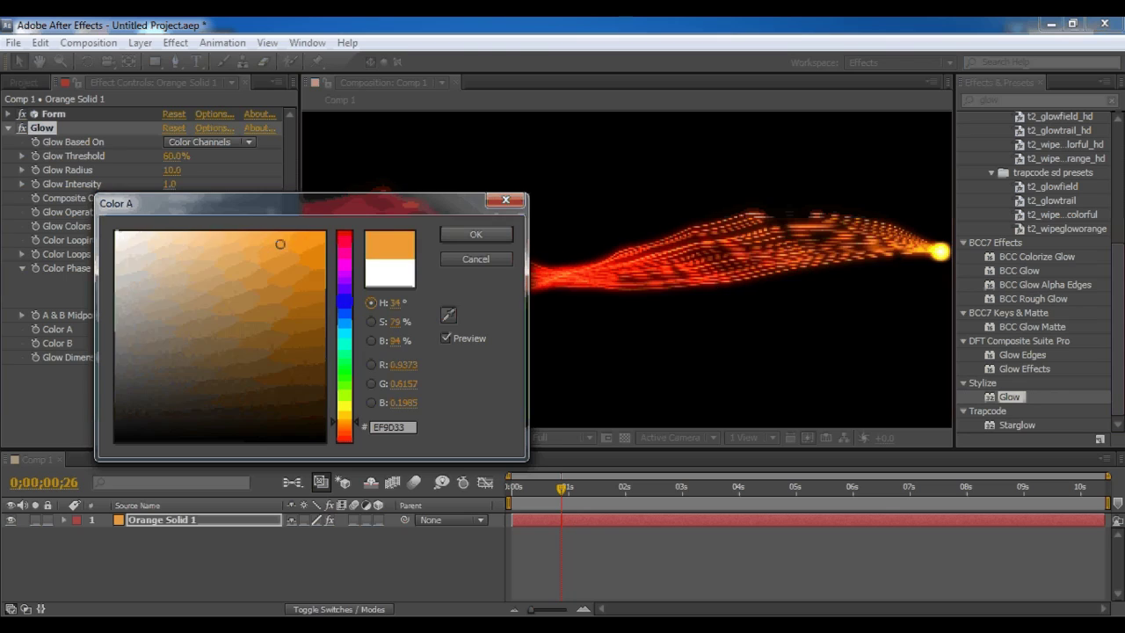
pyautogui.click(475, 235)
pyautogui.click(171, 342)
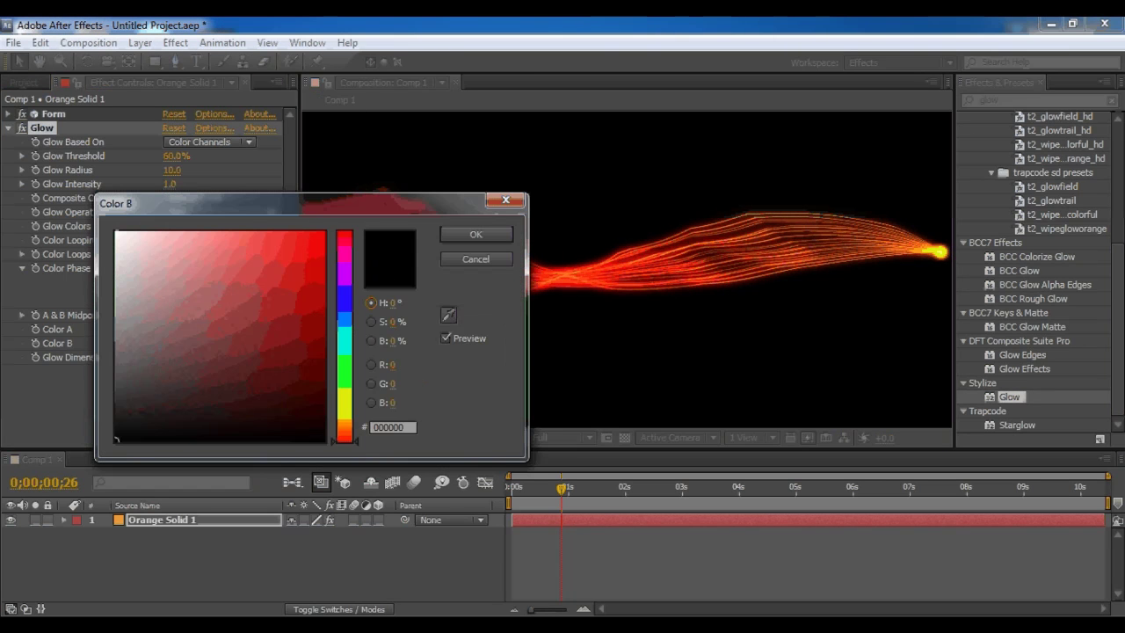
pyautogui.click(344, 424)
pyautogui.click(306, 253)
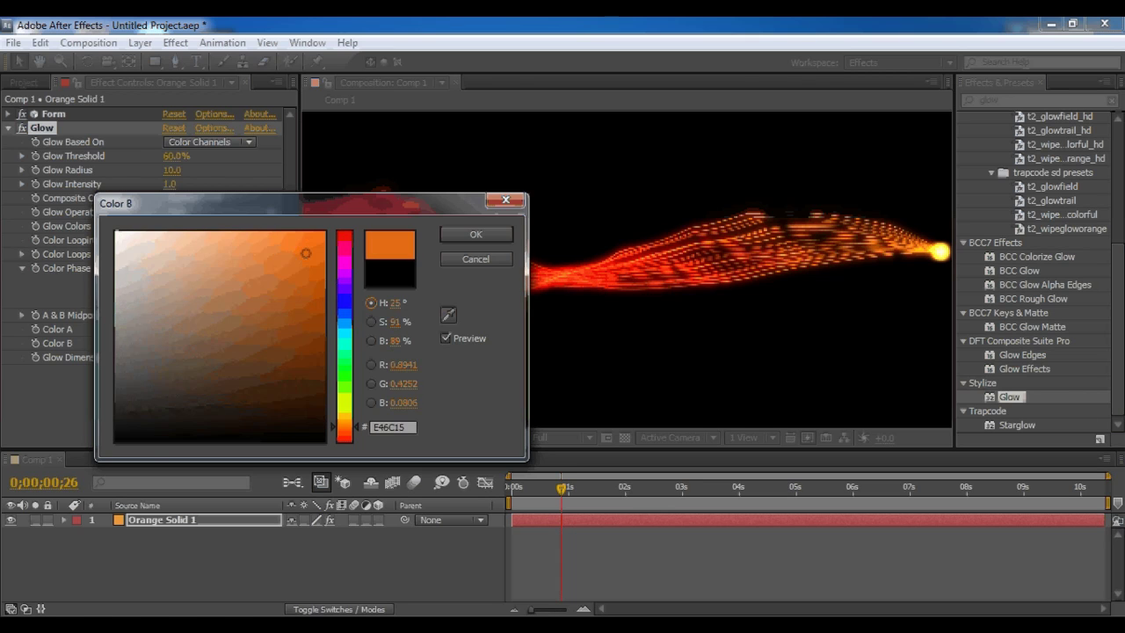
pyautogui.click(475, 234)
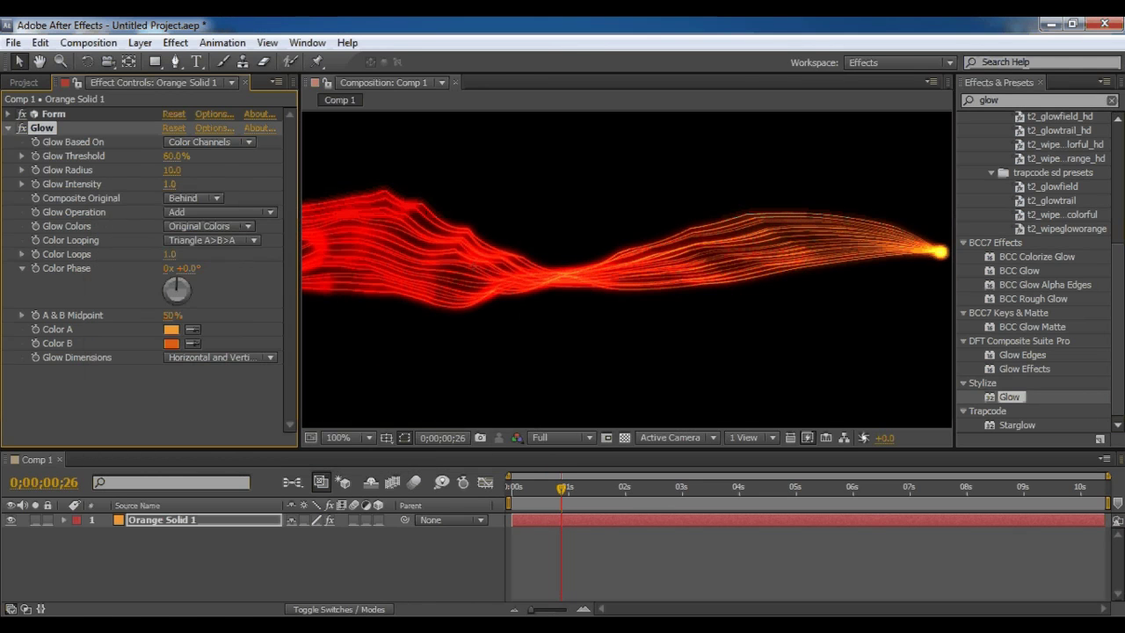
# Switch the Glow Colors to A & B Colors and try Glow Threshold 29.4%, Glow Radius 4 and Glow Intensity 2.6
pyautogui.click(210, 225)
pyautogui.click(202, 259)
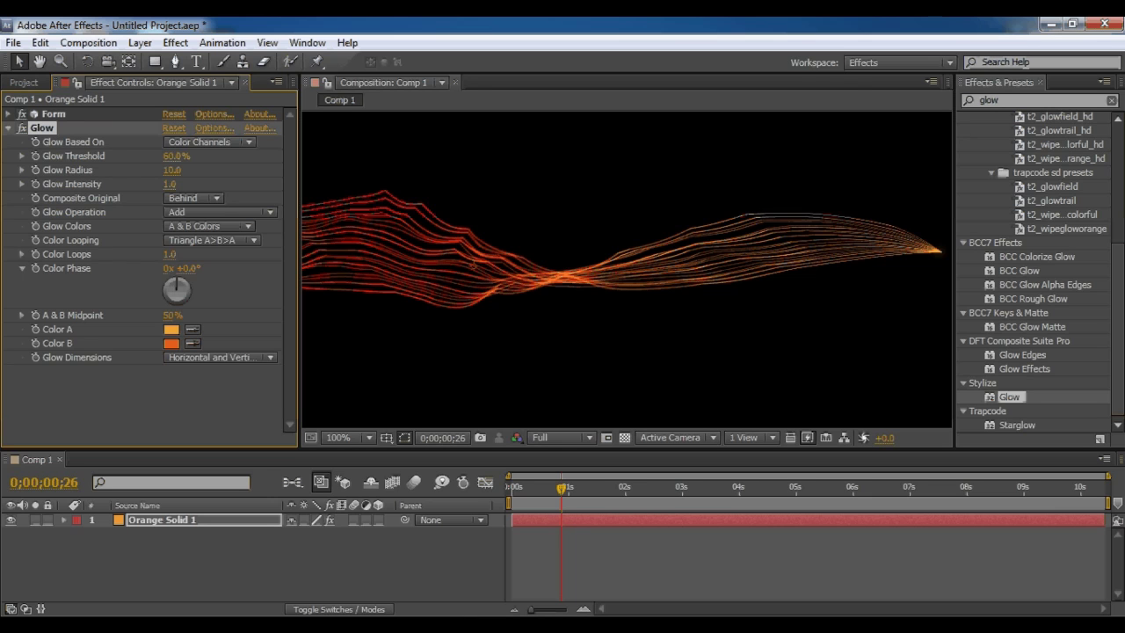
pyautogui.moveTo(173, 169)
pyautogui.mouseDown()
pyautogui.moveTo(198, 169)
pyautogui.moveTo(162, 156)
pyautogui.mouseUp()
pyautogui.moveTo(169, 184); pyautogui.dragTo(172, 184)
pyautogui.click(24, 83)
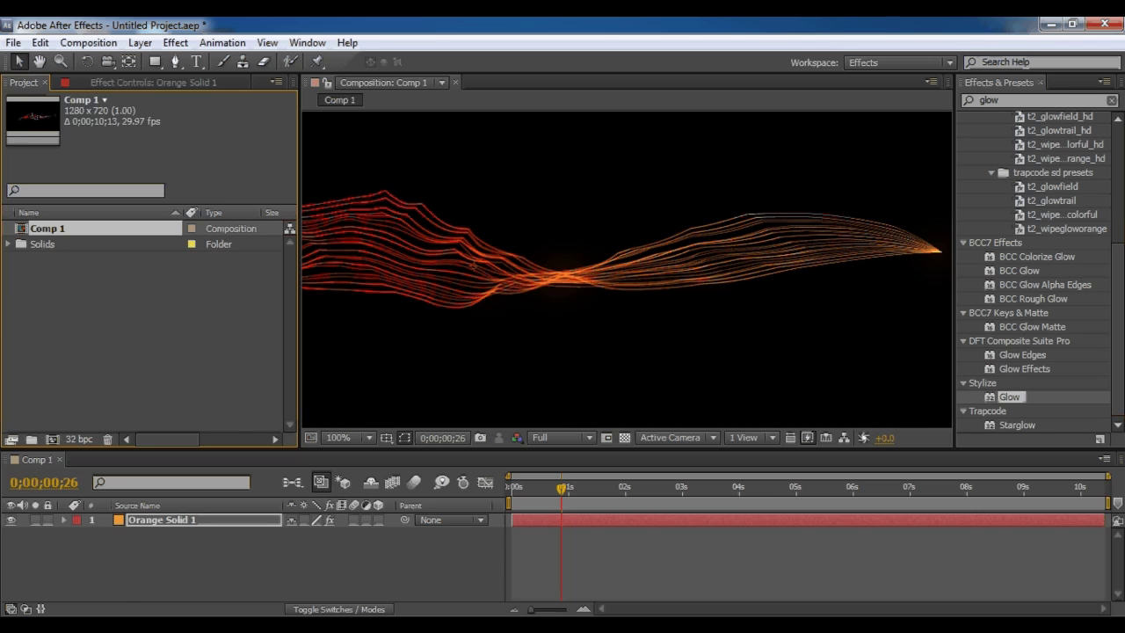
pyautogui.click(151, 82)
pyautogui.moveTo(174, 157); pyautogui.dragTo(134, 156)
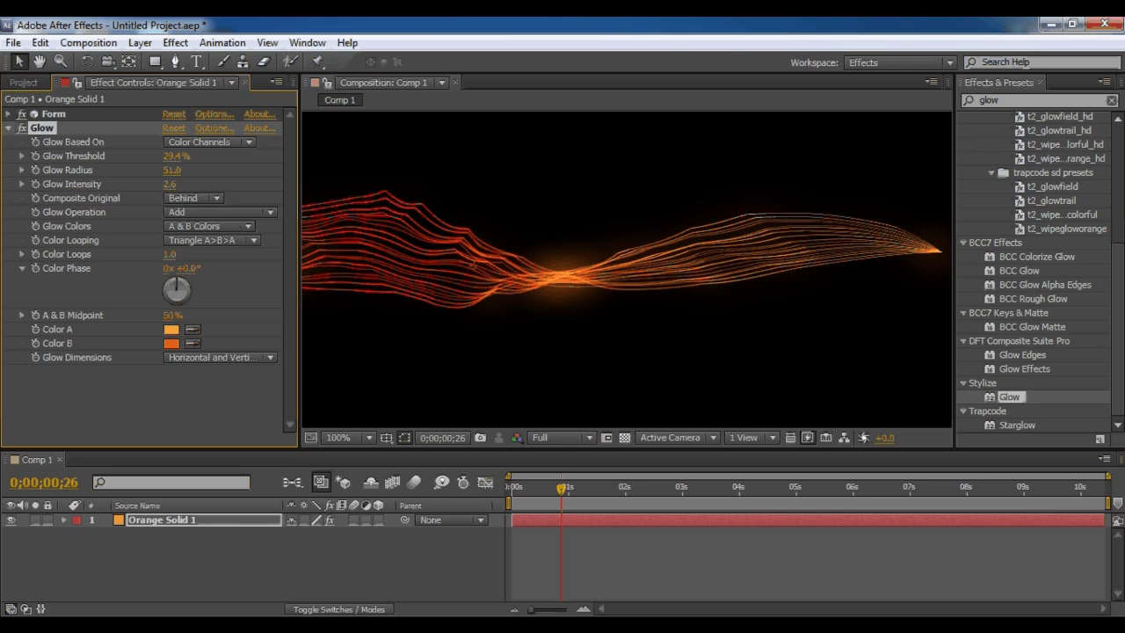
pyautogui.moveTo(173, 171); pyautogui.dragTo(131, 171)
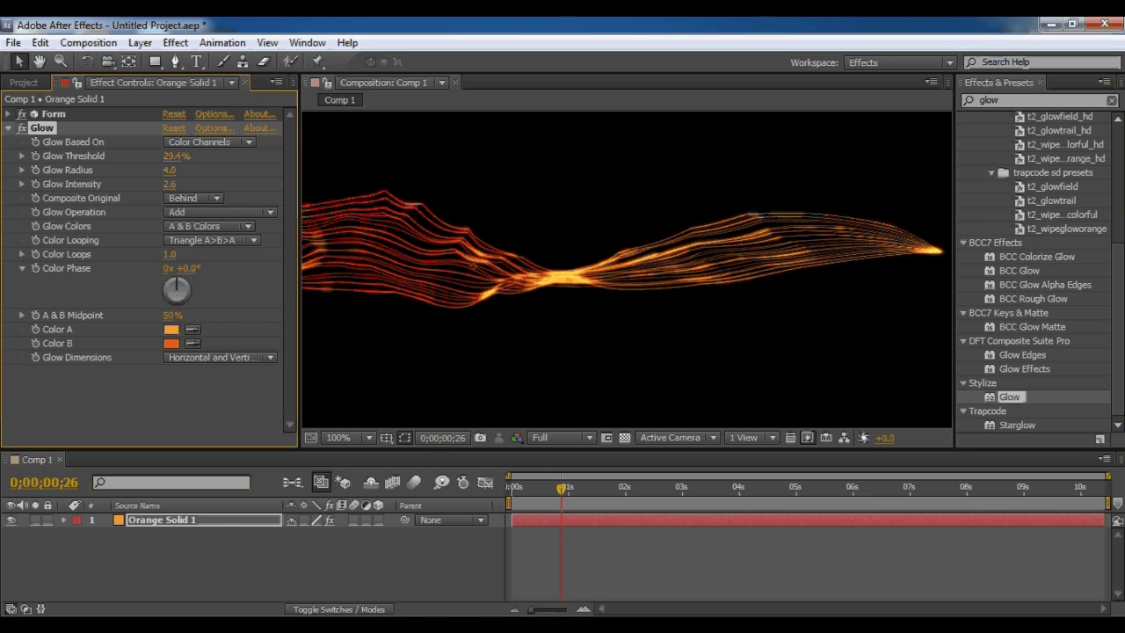
# Return to the first frame and shift the glow's Color B to the redder orange E45915
pyautogui.moveTo(560, 488); pyautogui.dragTo(511, 489)
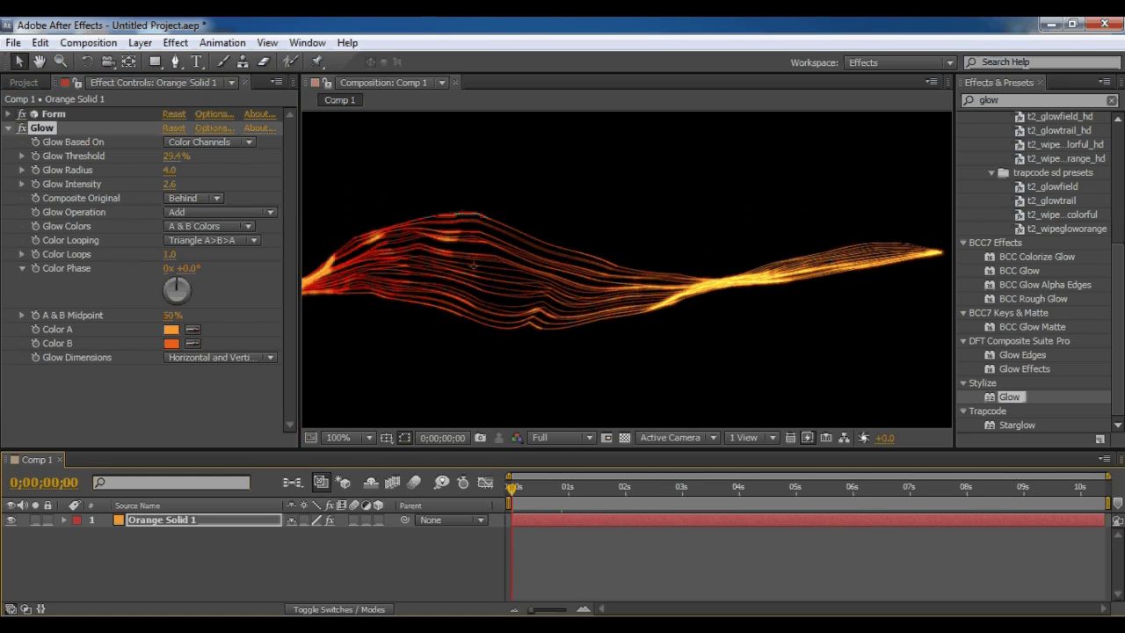
pyautogui.click(171, 343)
pyautogui.click(345, 420)
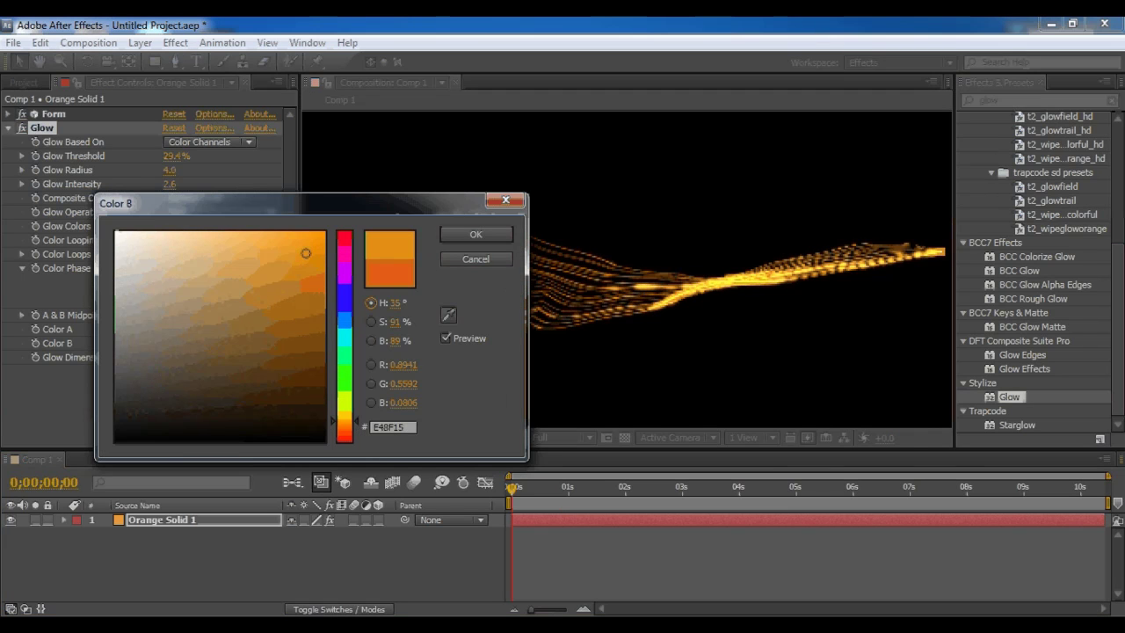
pyautogui.click(344, 430)
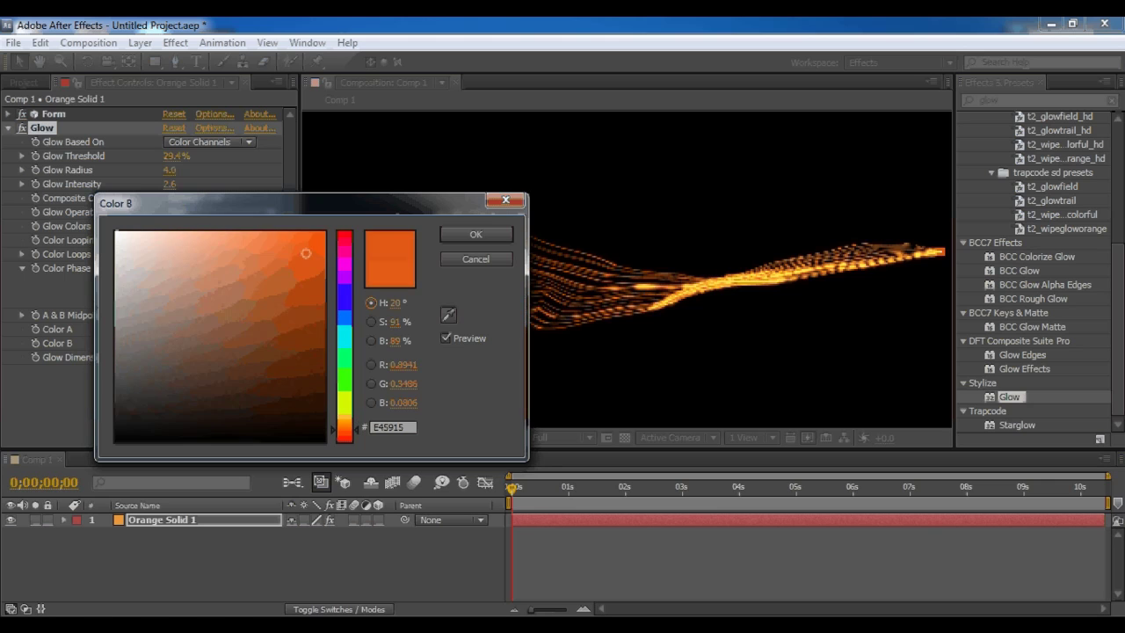
pyautogui.click(475, 234)
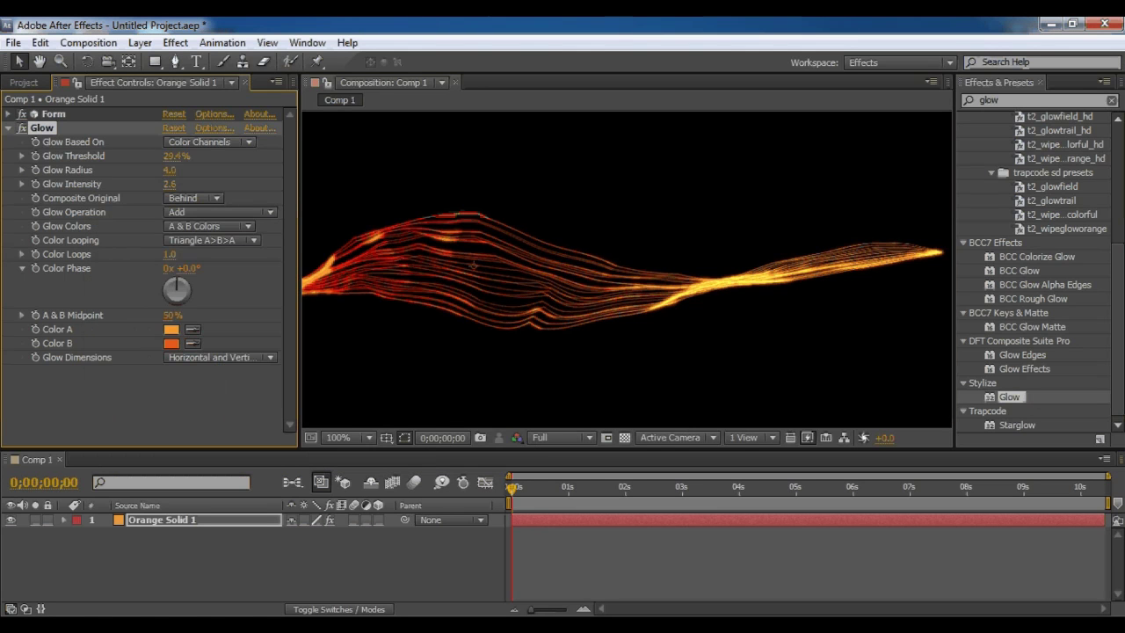
# Raise the Glow Threshold to about 70% and switch the Glow Colors back to Original Colors
pyautogui.moveTo(173, 157); pyautogui.dragTo(264, 156)
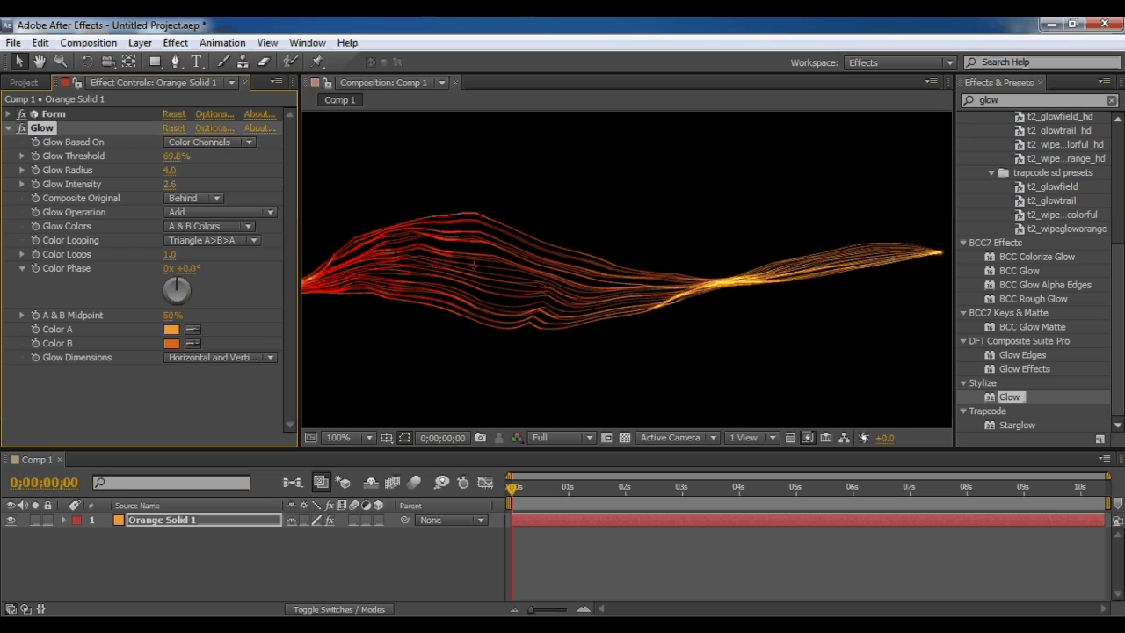
pyautogui.click(209, 226)
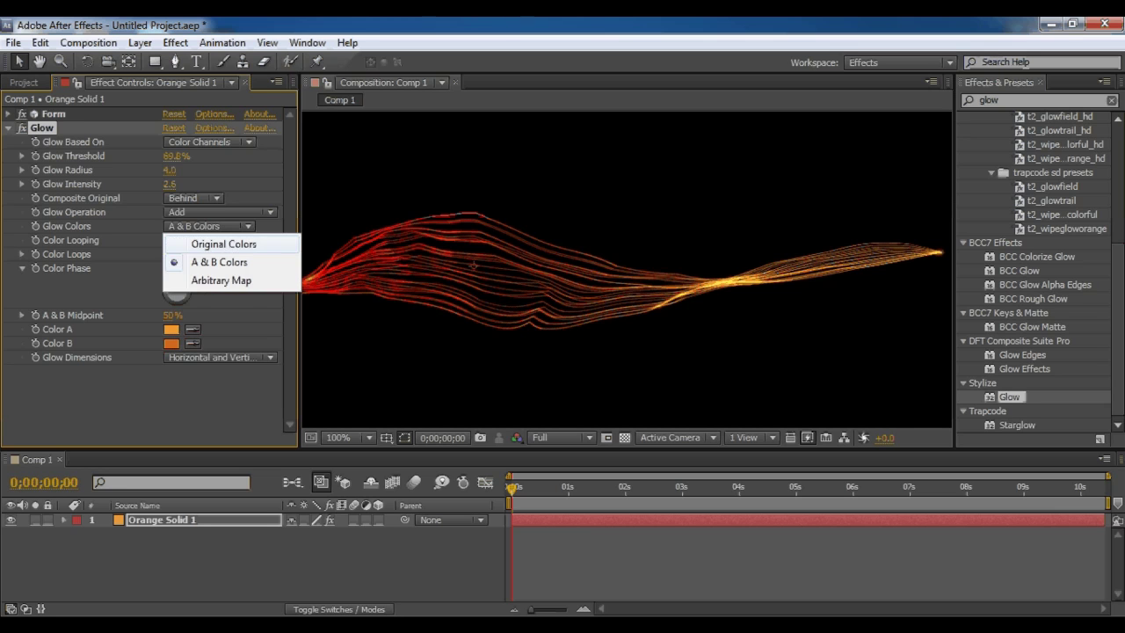
pyautogui.click(224, 240)
# Set the Glow Intensity to 0.3, Glow Radius to 41 and Glow Threshold to 12.5%
pyautogui.click(170, 184)
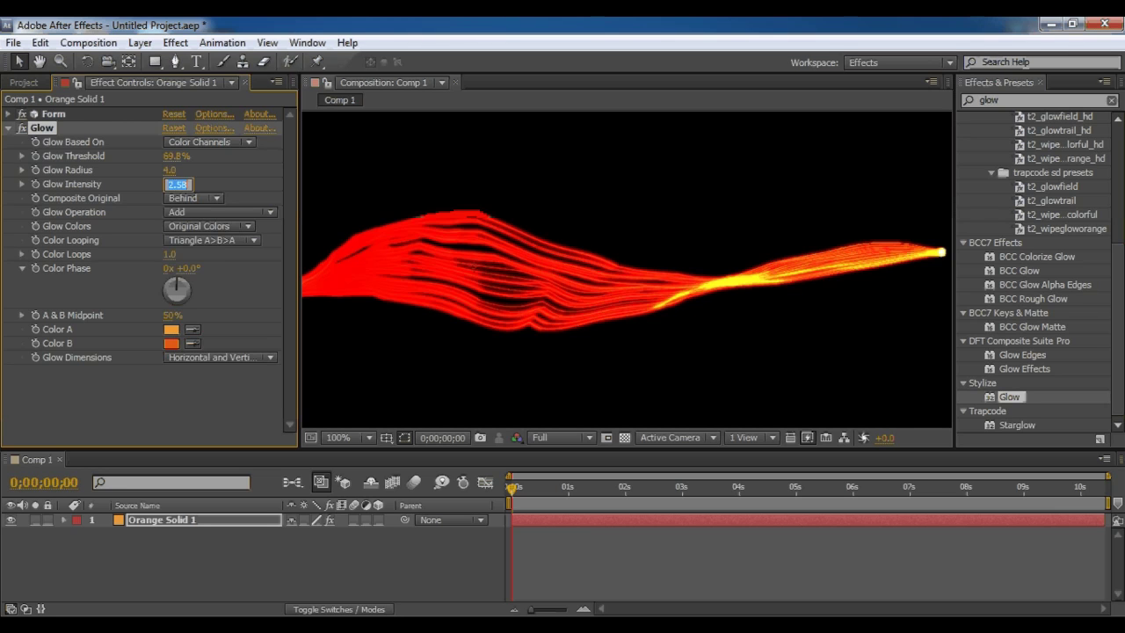
pyautogui.write('0.3')
pyautogui.press('Return')
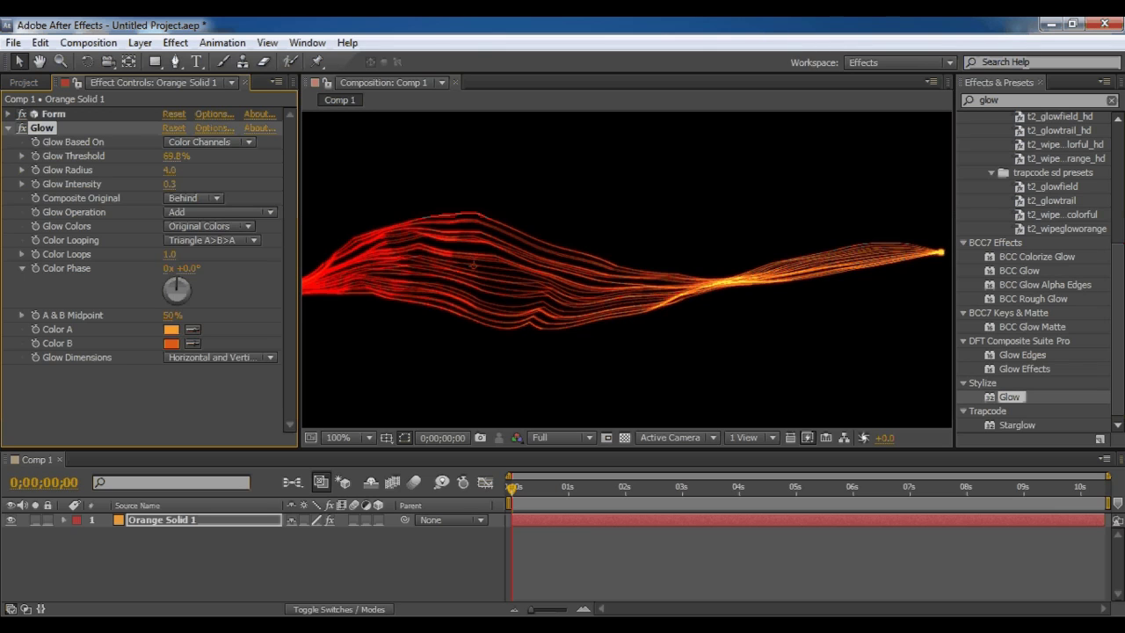
pyautogui.moveTo(169, 171)
pyautogui.mouseDown()
pyautogui.moveTo(209, 170)
pyautogui.moveTo(105, 156)
pyautogui.mouseUp()
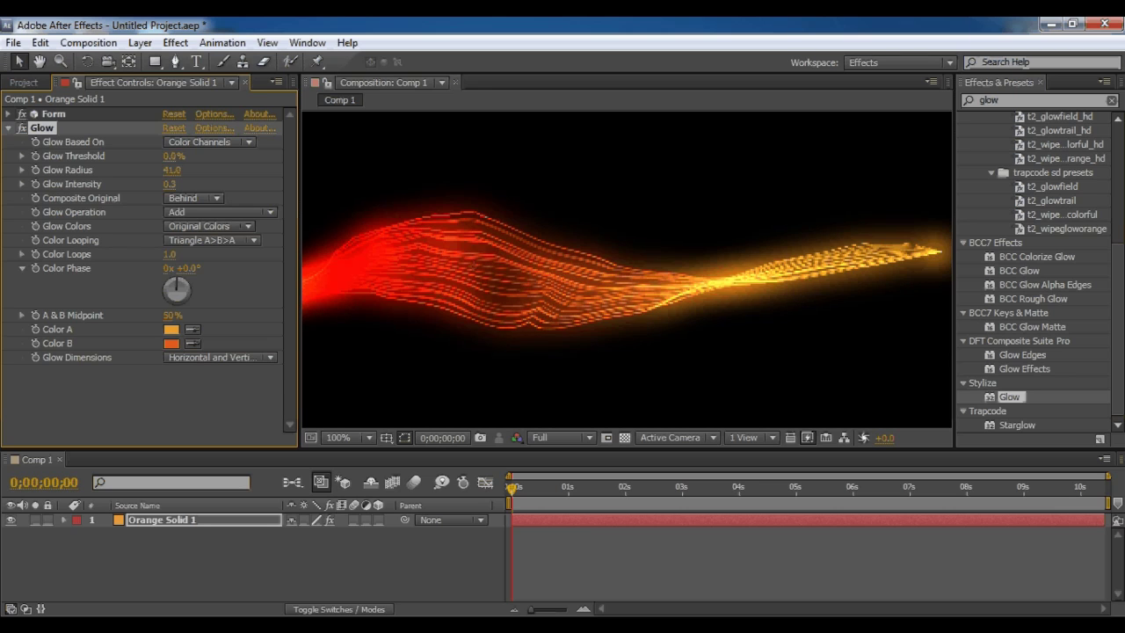
pyautogui.moveTo(174, 156); pyautogui.dragTo(202, 155)
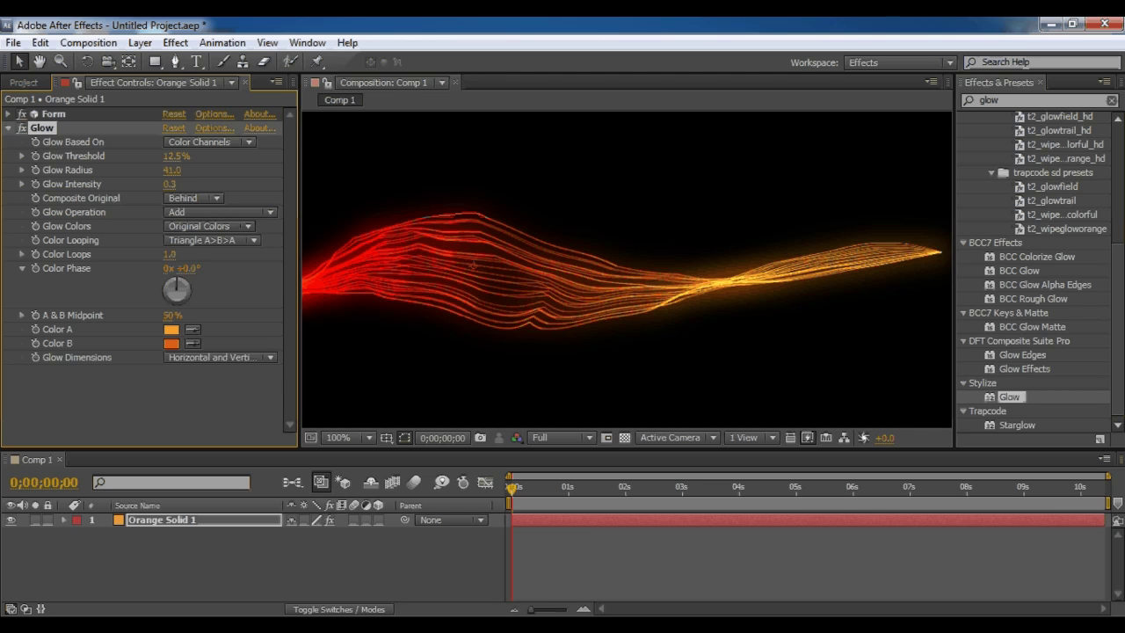
# Rotate the whole Form particle system to 88° in Y through its Transform World settings
pyautogui.click(8, 114)
pyautogui.scroll(-6, 150, 272)
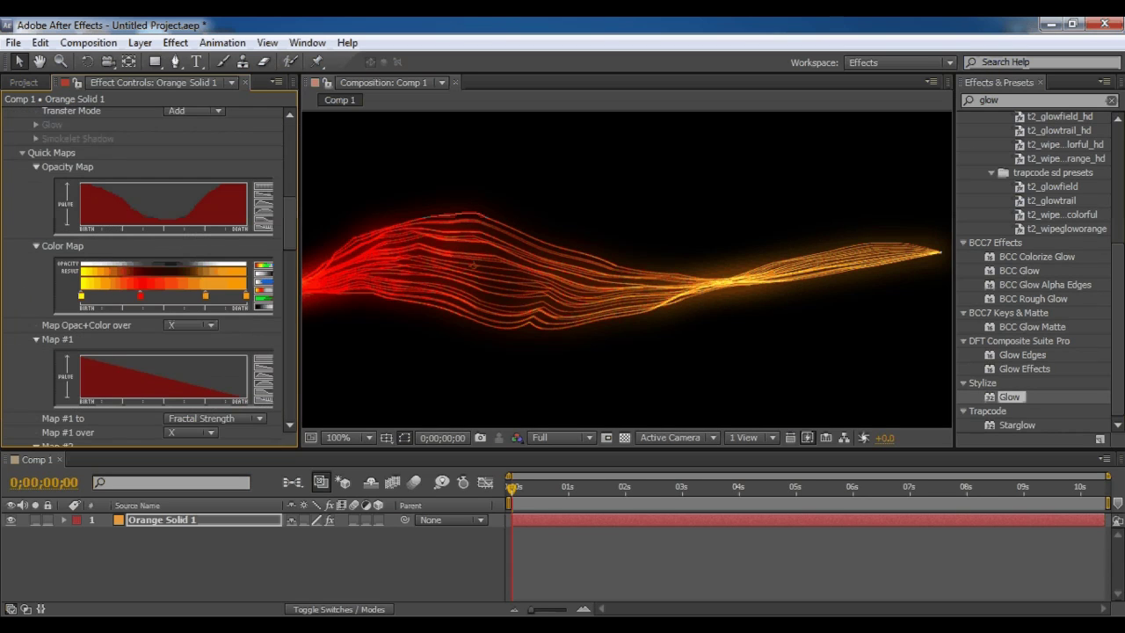
pyautogui.scroll(-5, 150, 264)
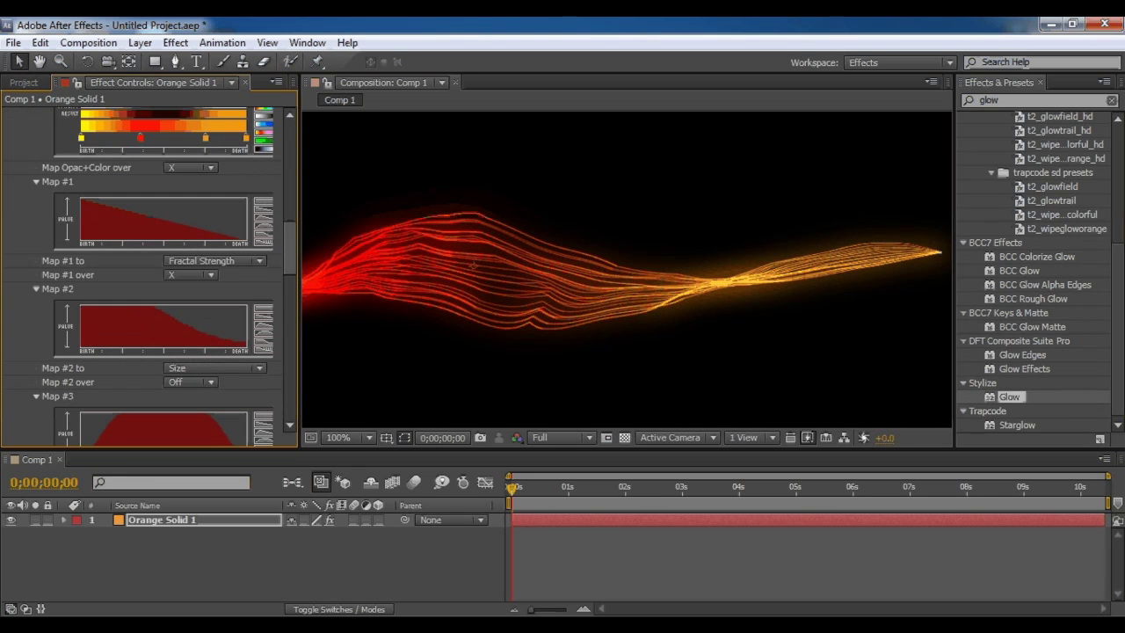
pyautogui.scroll(-8, 149, 273)
pyautogui.scroll(-10, 145, 272)
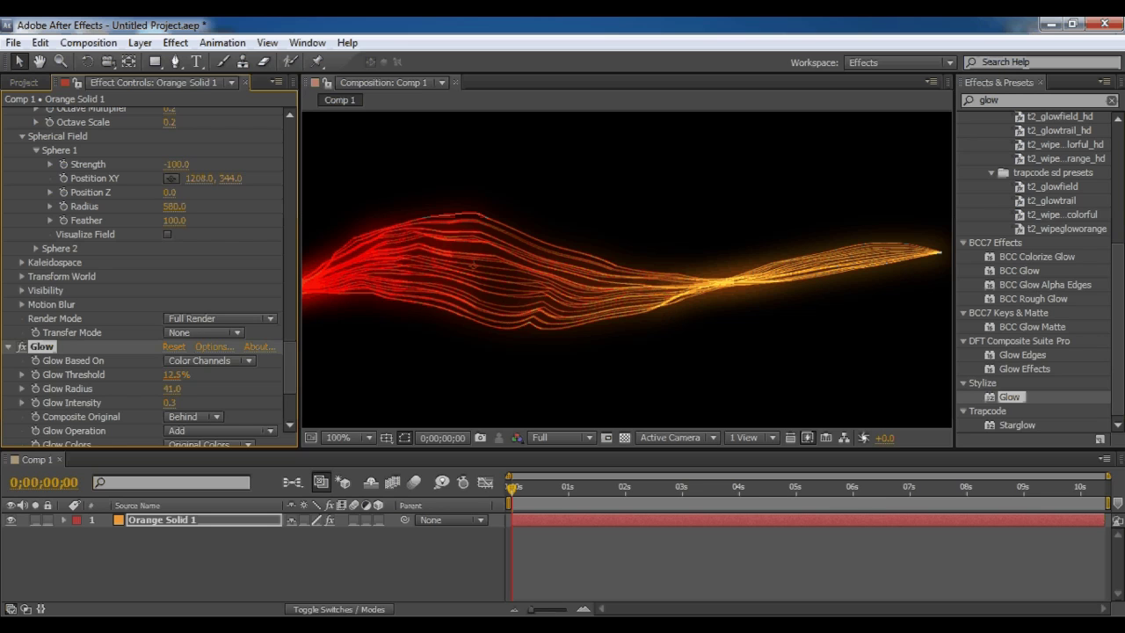
pyautogui.click(230, 388)
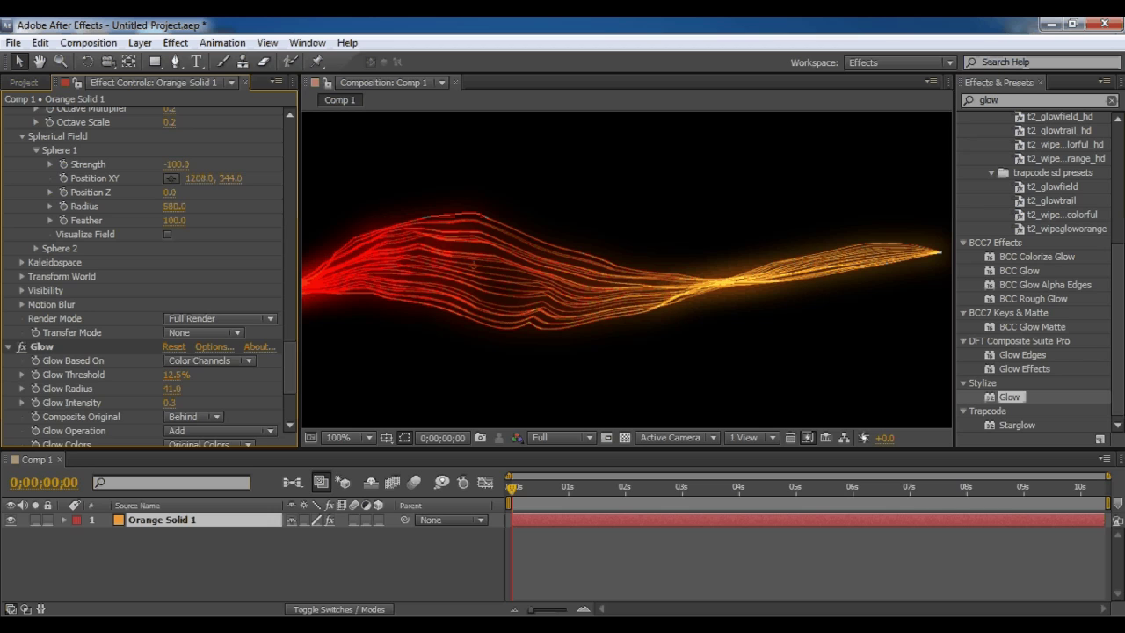
pyautogui.click(22, 277)
pyautogui.scroll(-1, 145, 272)
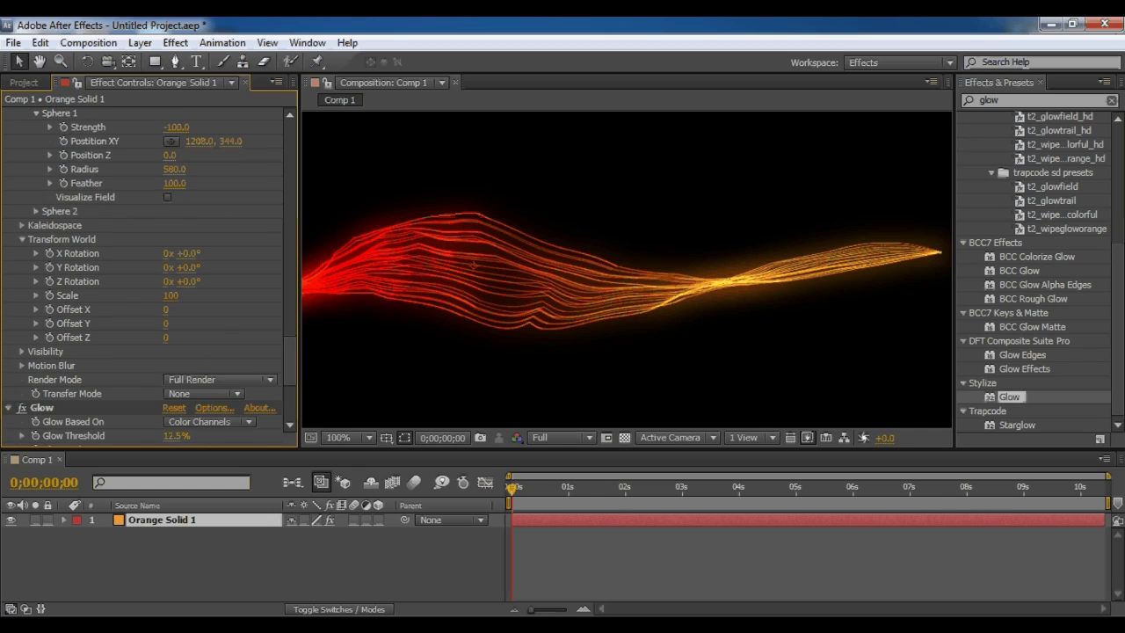
pyautogui.press(',')
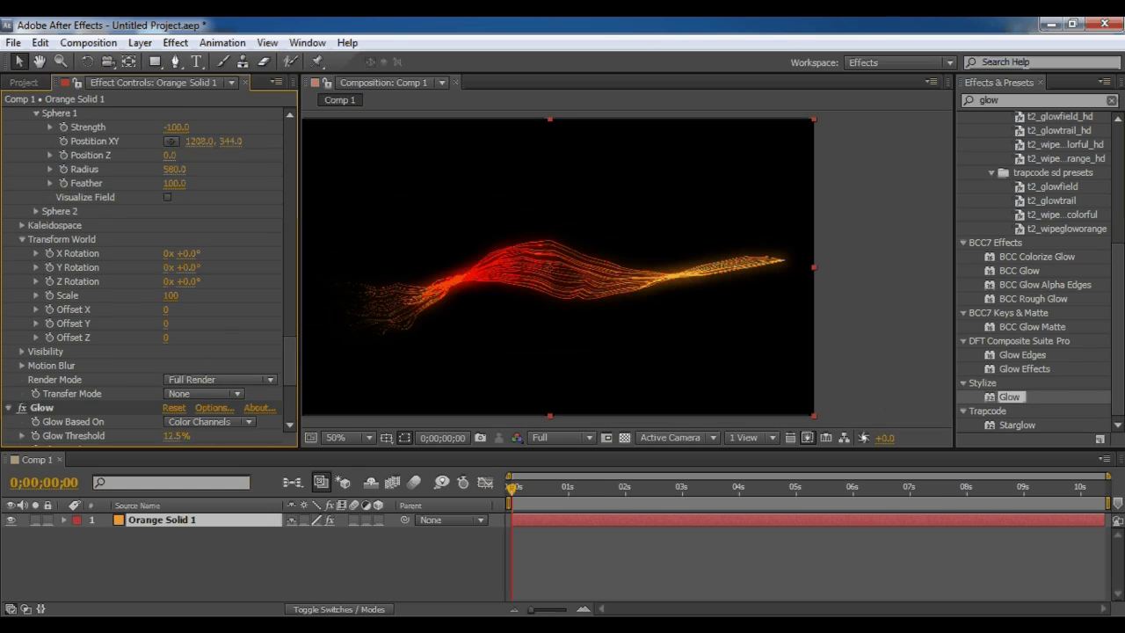
pyautogui.moveTo(186, 268); pyautogui.dragTo(244, 267)
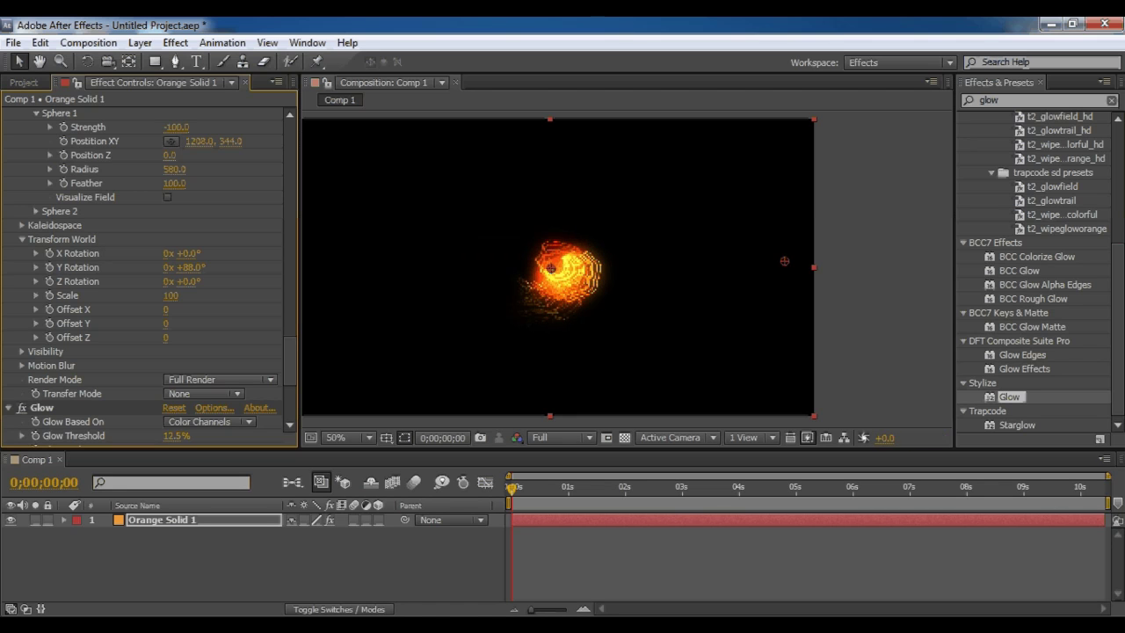
# Preview the rotated glowing strings from the first frame, then bring the whole composition frame into view
pyautogui.scroll(1, 628, 269)
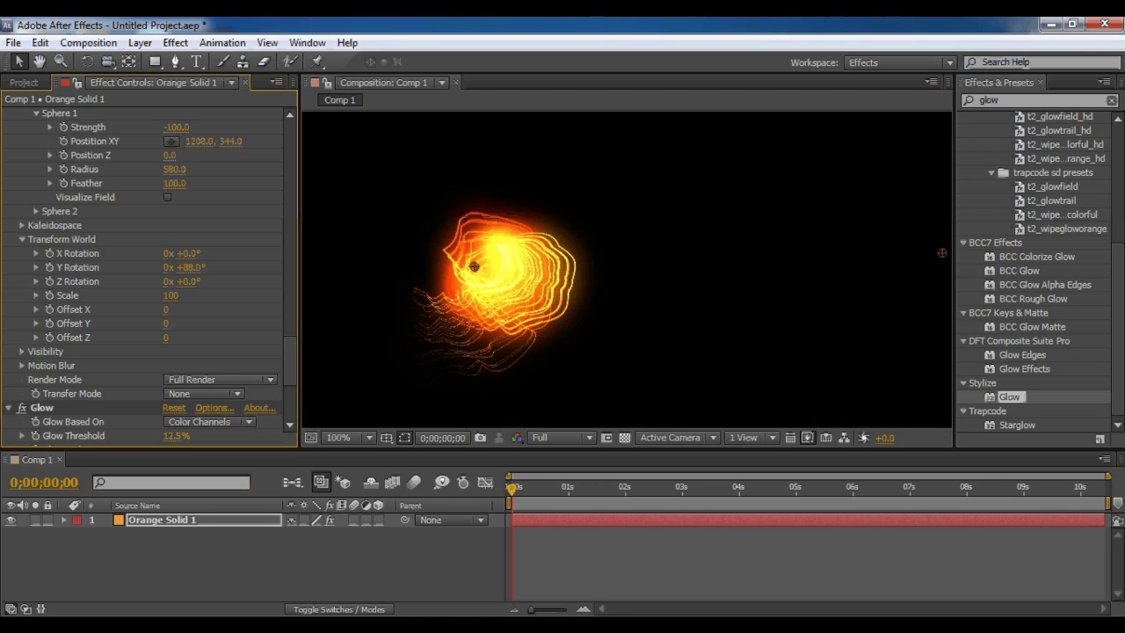
pyautogui.press('space')
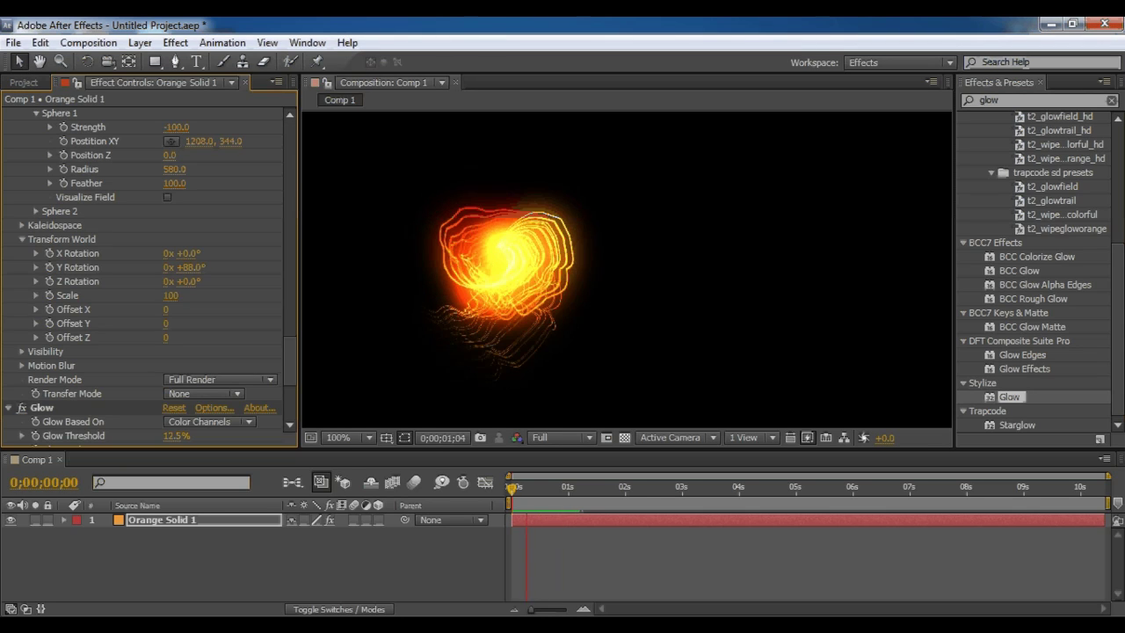
pyautogui.press('space')
pyautogui.press(',')
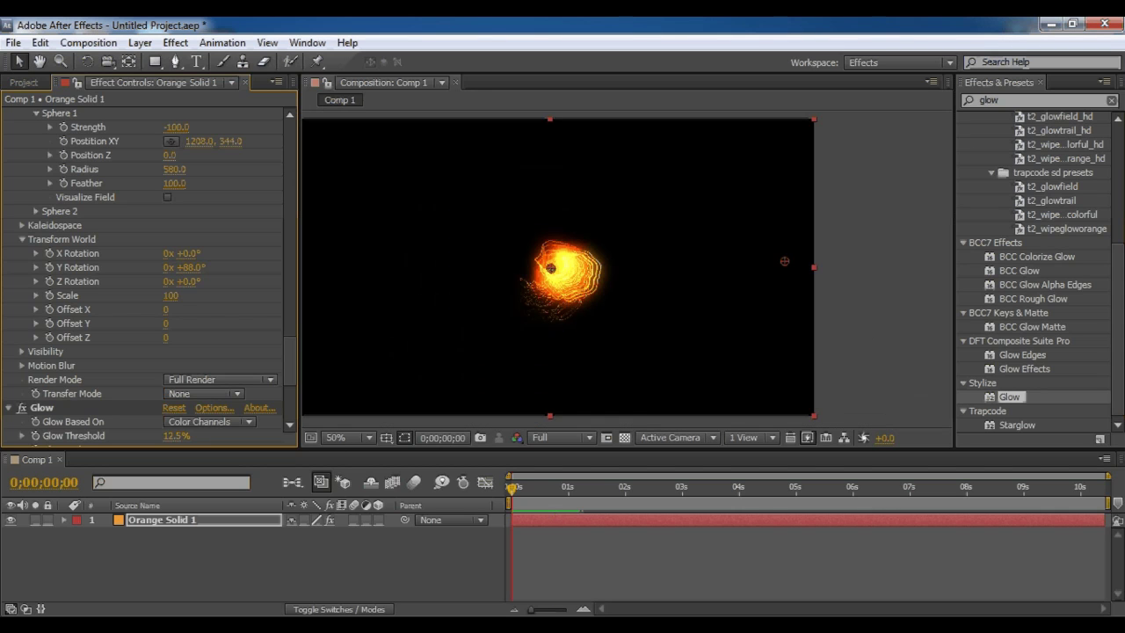
pyautogui.moveTo(549, 267); pyautogui.dragTo(636, 261)
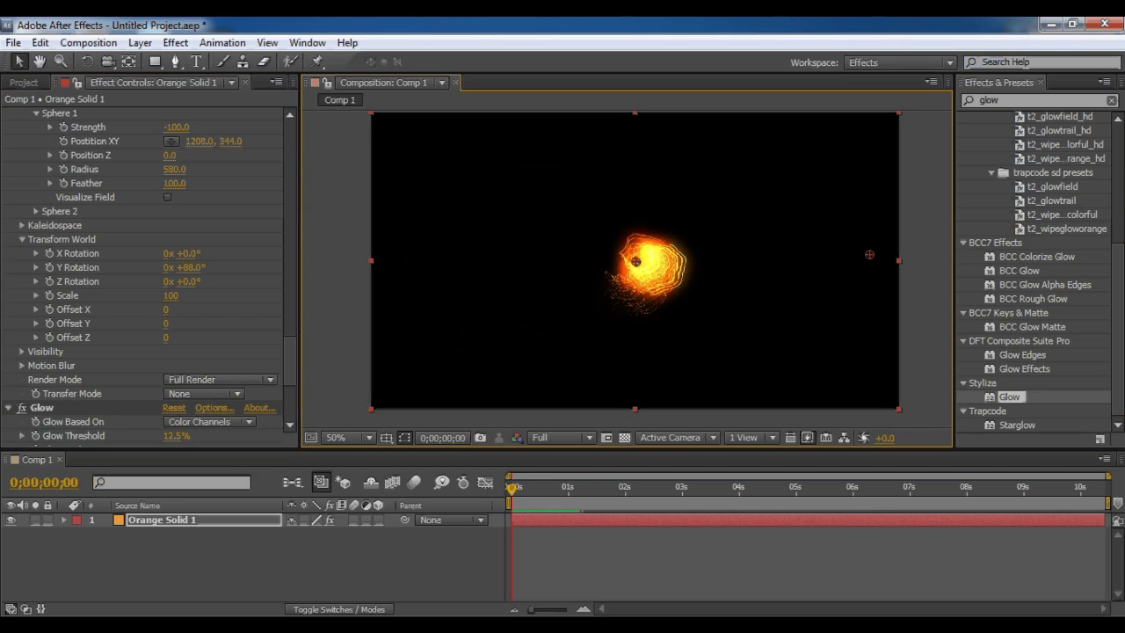
# Reset the Form particle system's world Y Rotation to 0° and check the strings up close and in the full frame
pyautogui.click(189, 267)
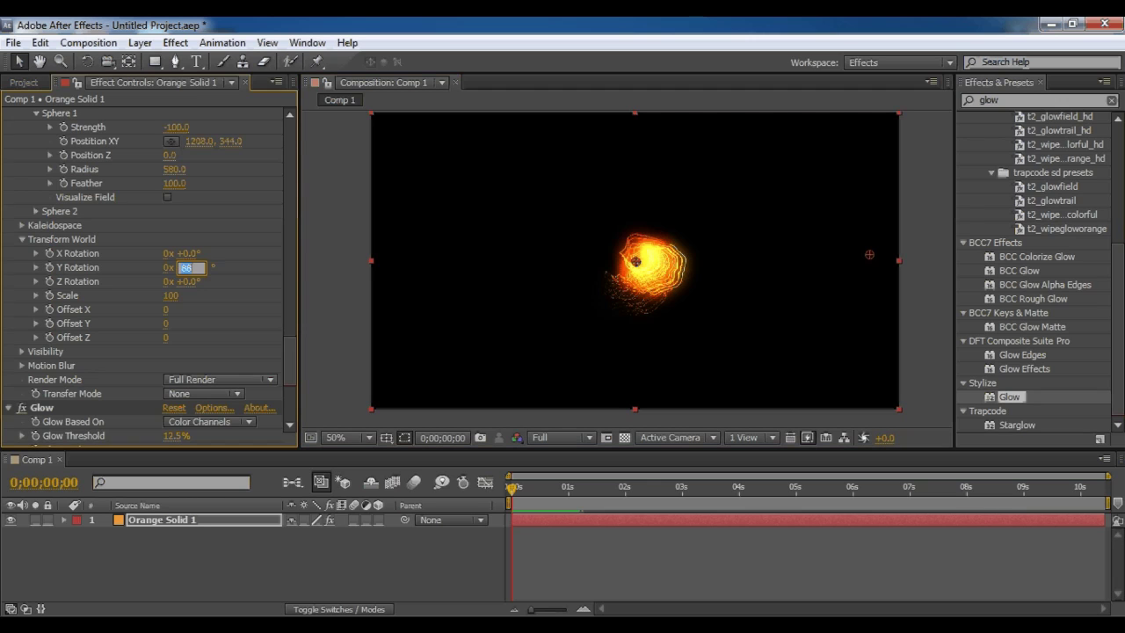
pyautogui.write('0')
pyautogui.press('Return')
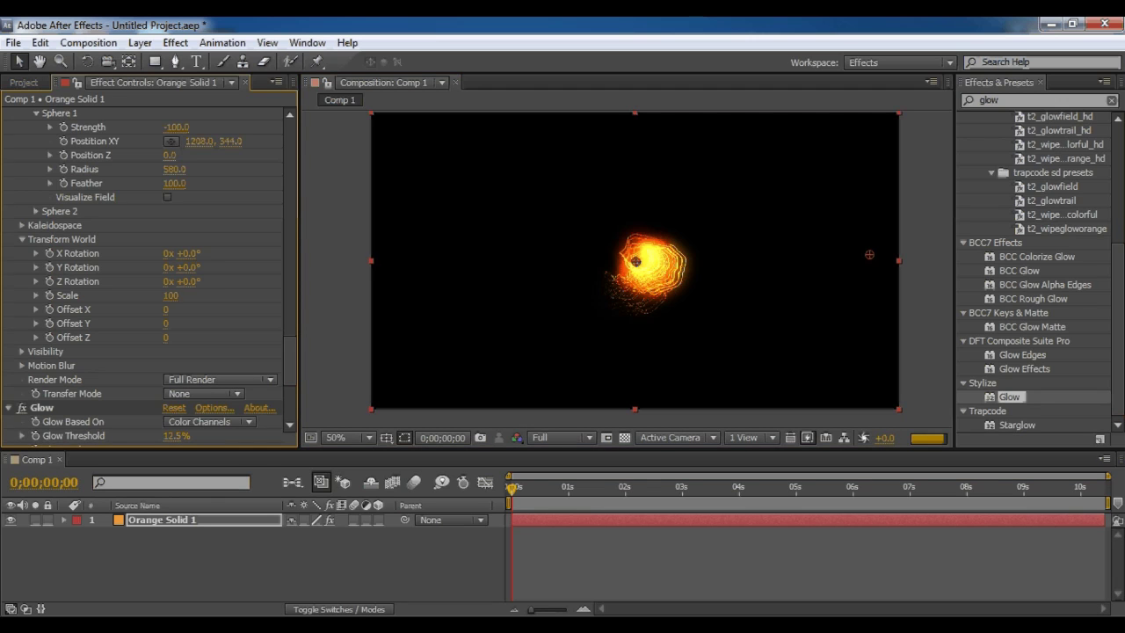
pyautogui.press('.')
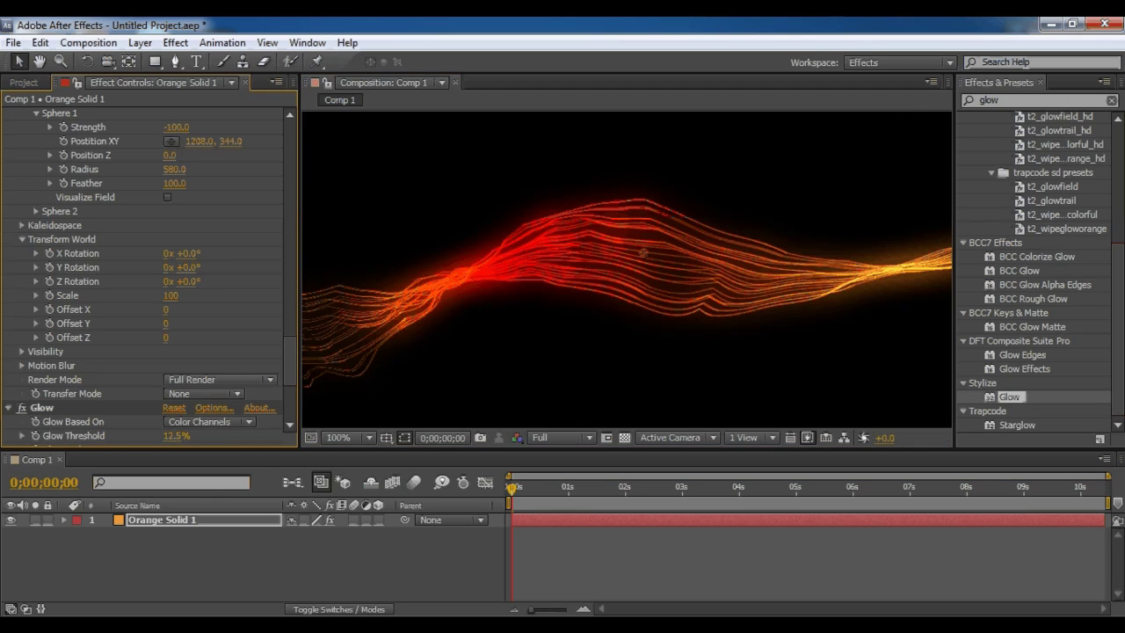
pyautogui.press(',')
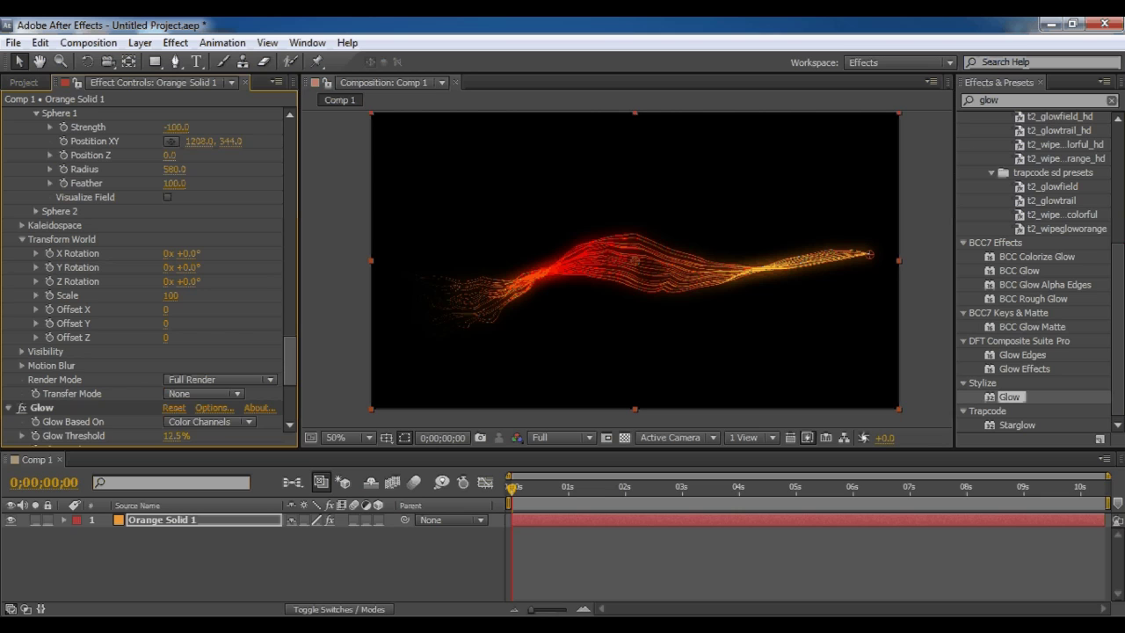
# Change the Fractal Sum type in Form's Fractal Field settings to noise
pyautogui.scroll(8, 290, 351)
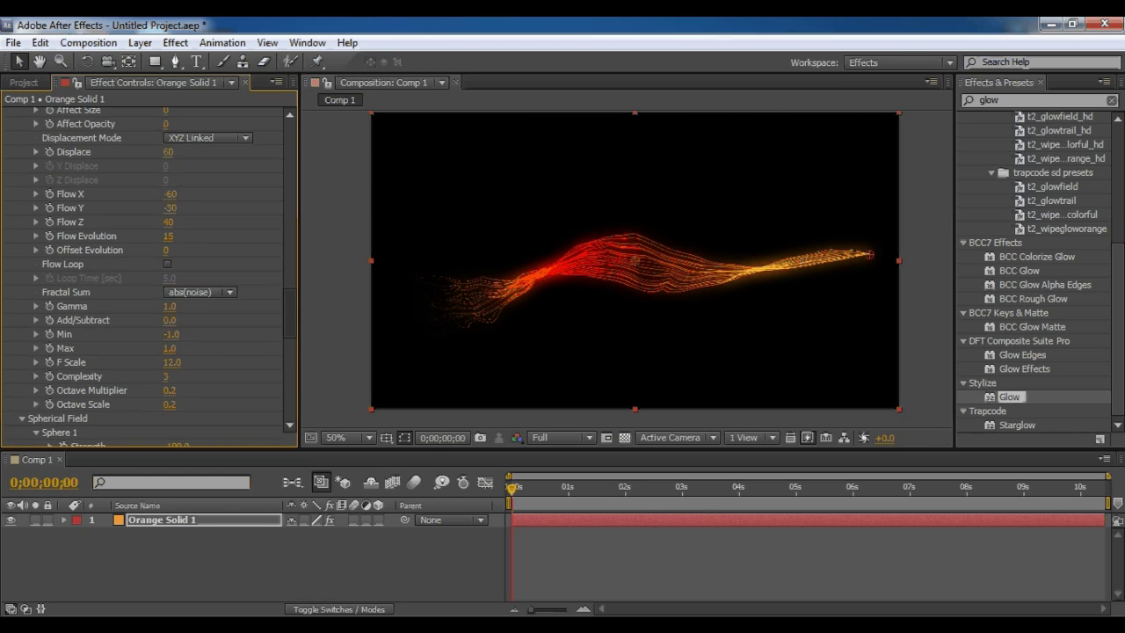
pyautogui.click(201, 292)
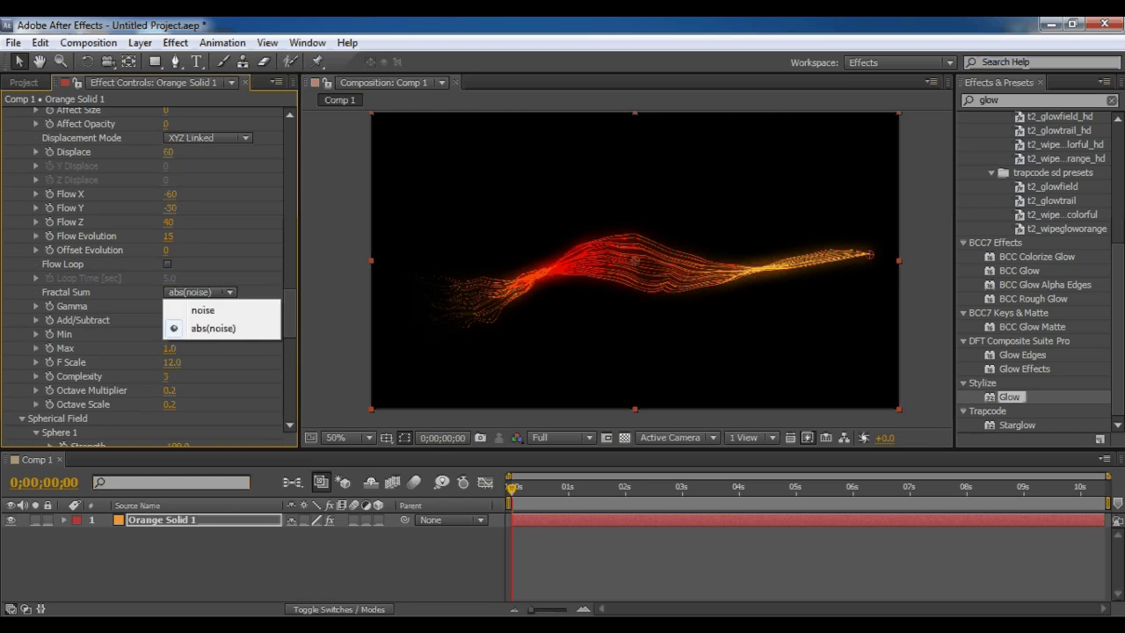
pyautogui.click(186, 308)
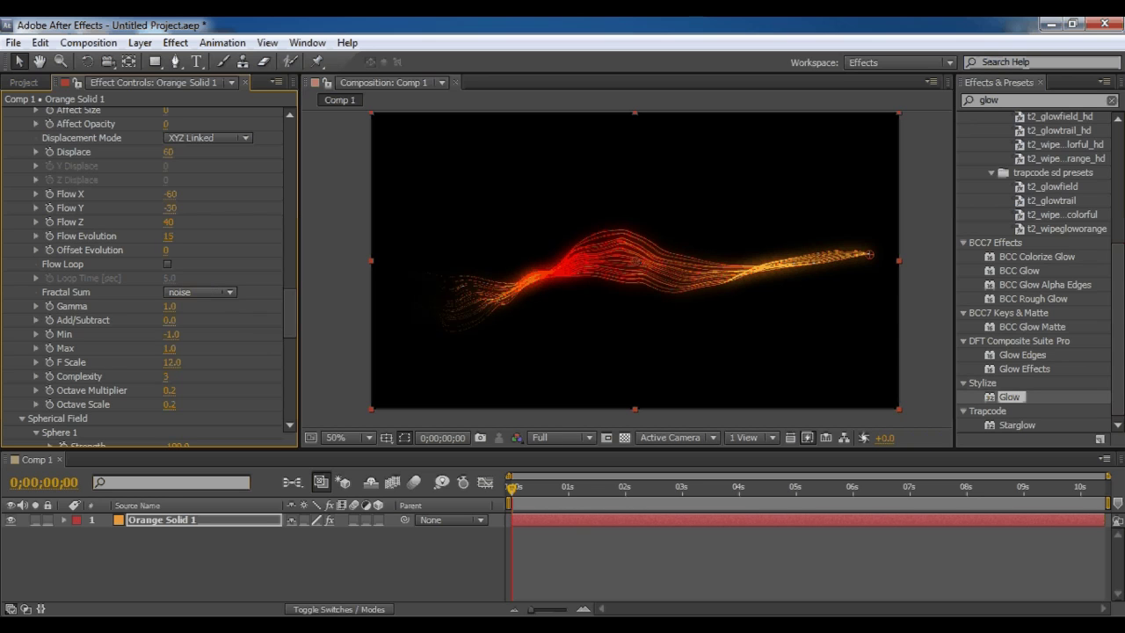
pyautogui.scroll(5, 149, 272)
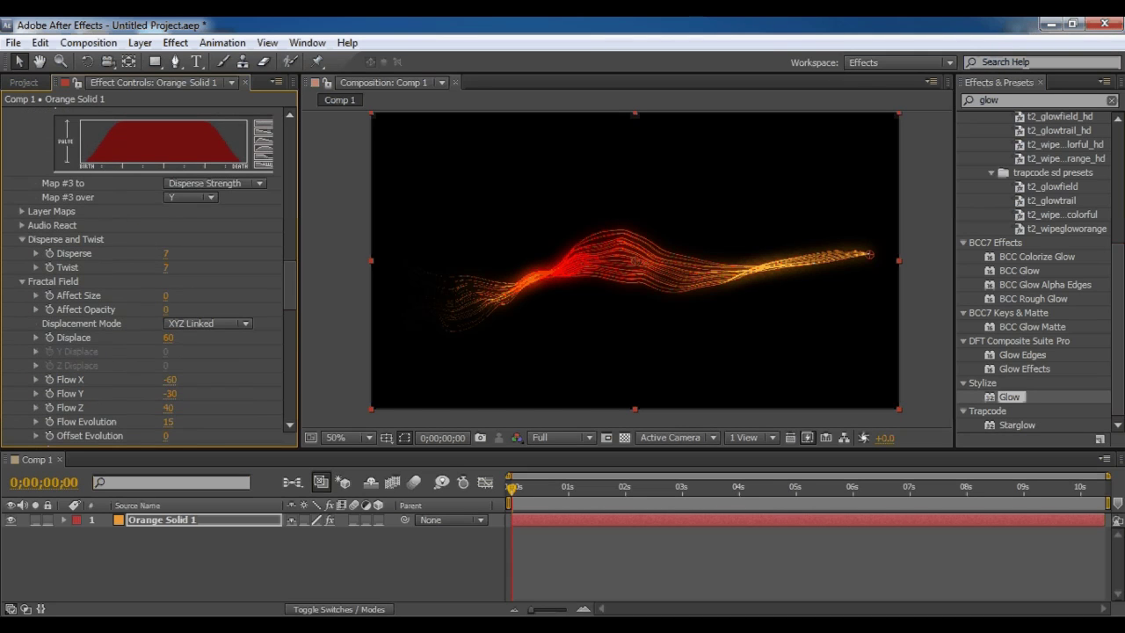
pyautogui.scroll(15, 149, 272)
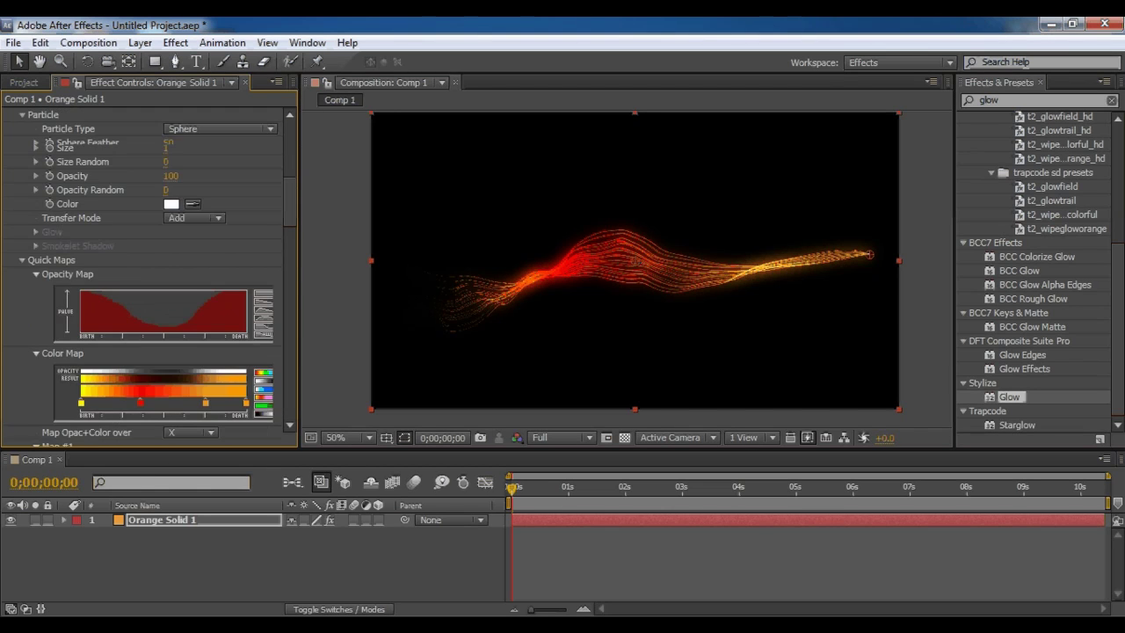
pyautogui.scroll(4, 149, 273)
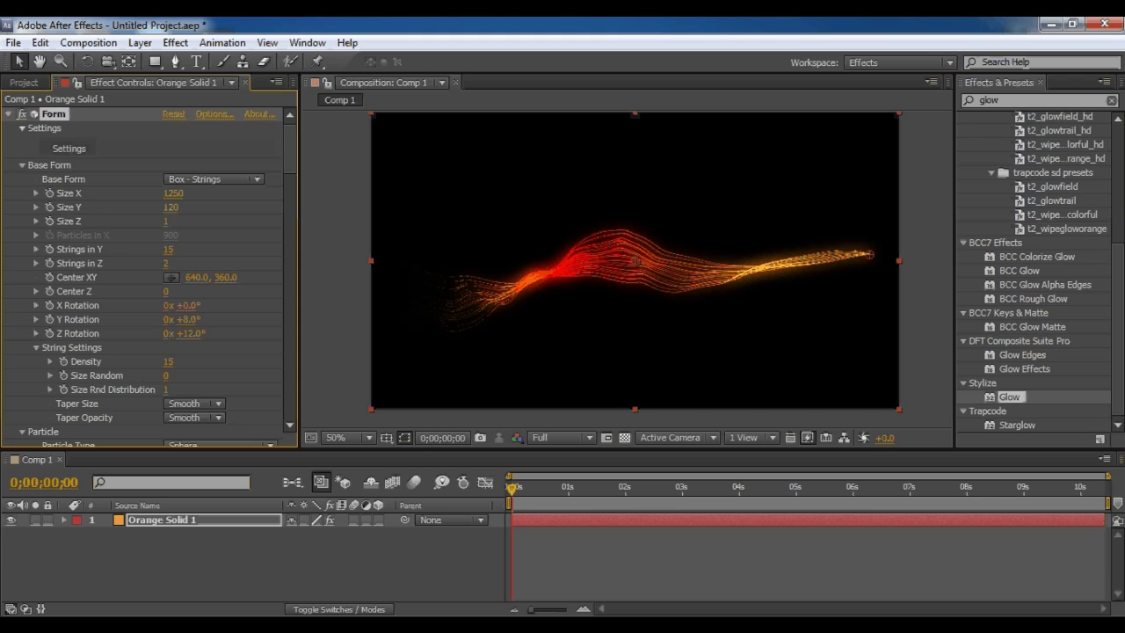
pyautogui.click(213, 178)
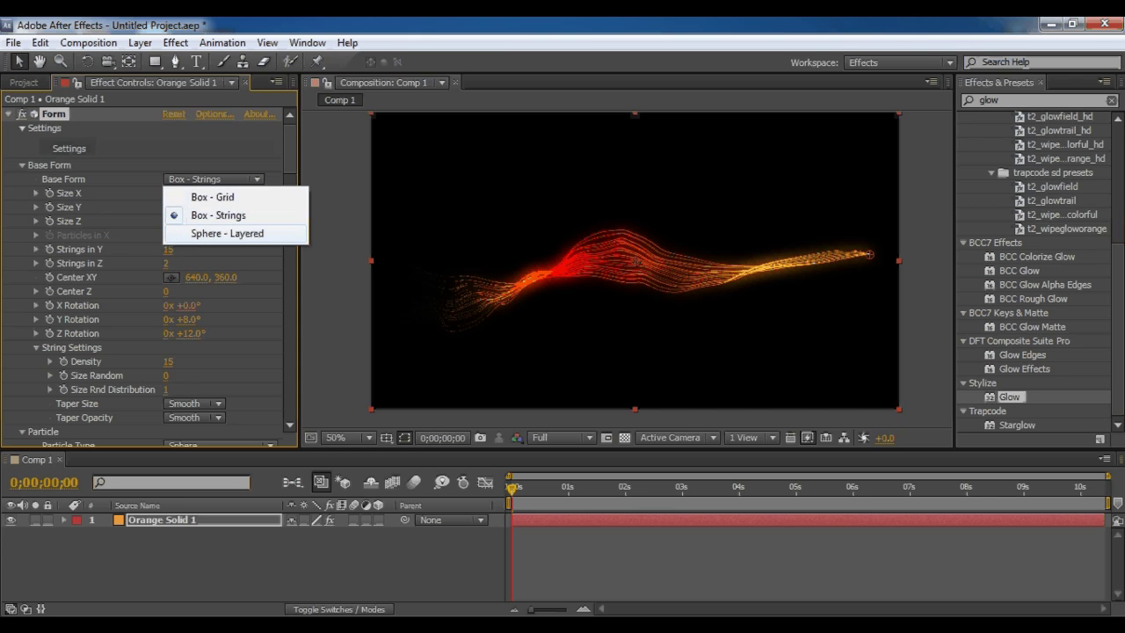
pyautogui.click(290, 151)
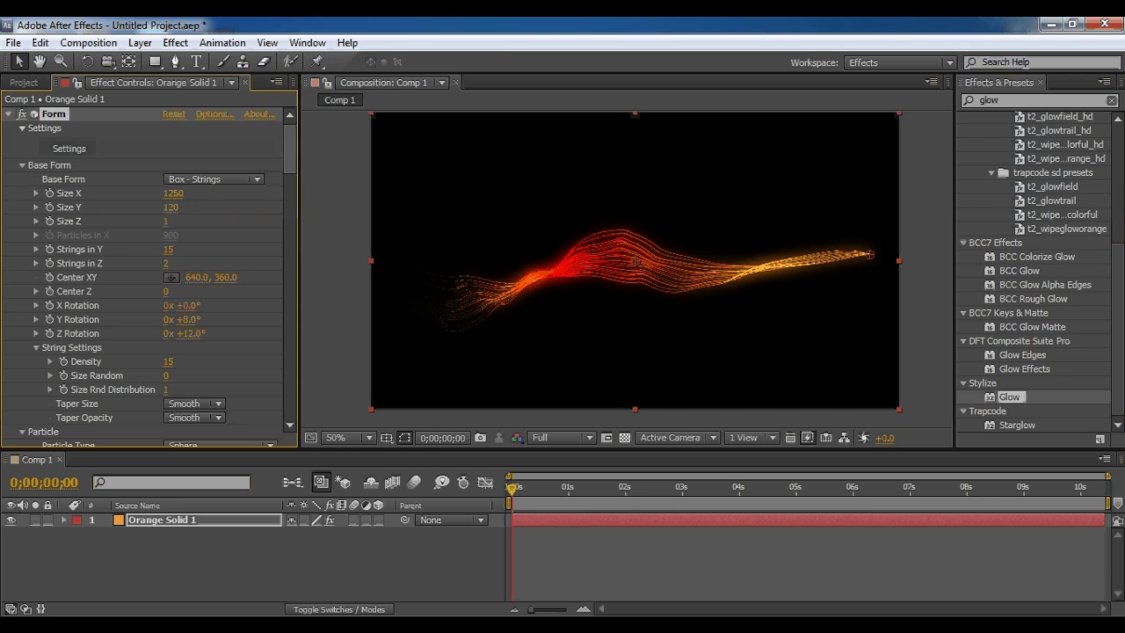